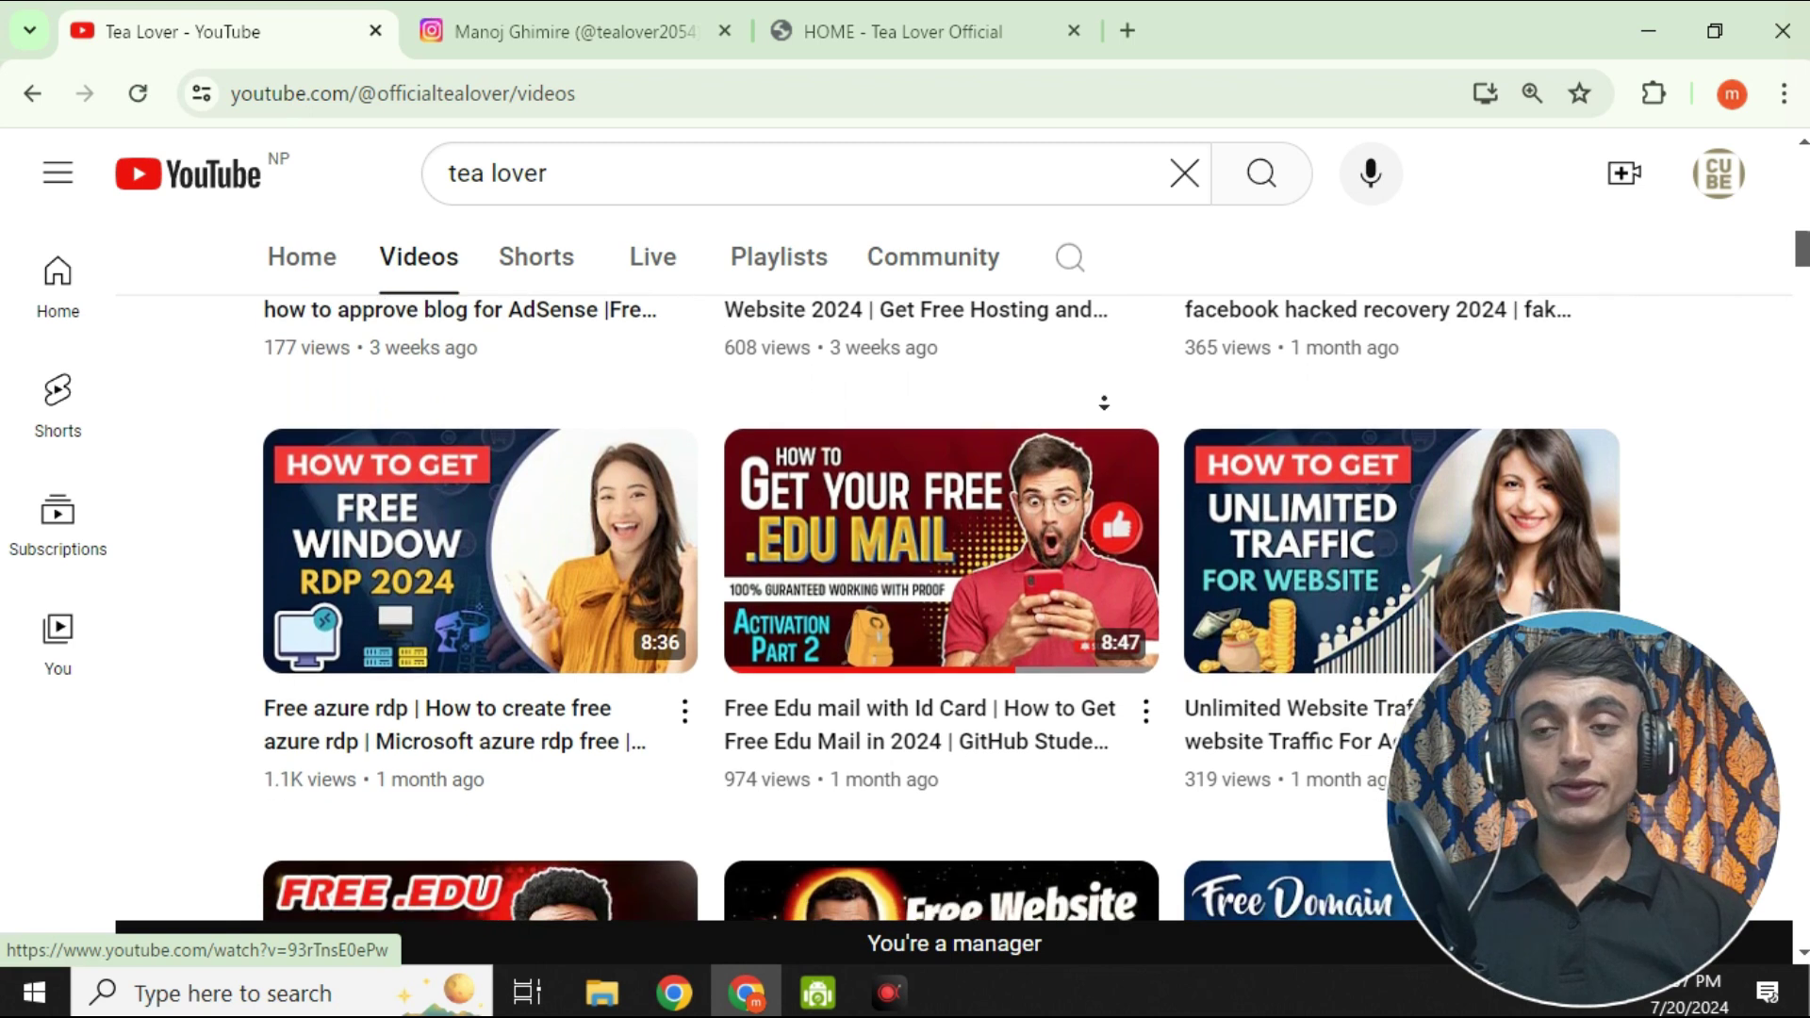
# Step: Scroll the Tea Lover Videos grid down to older uploads like the free traffic and free RDP videos
pyautogui.scroll(-2, 1104, 404)
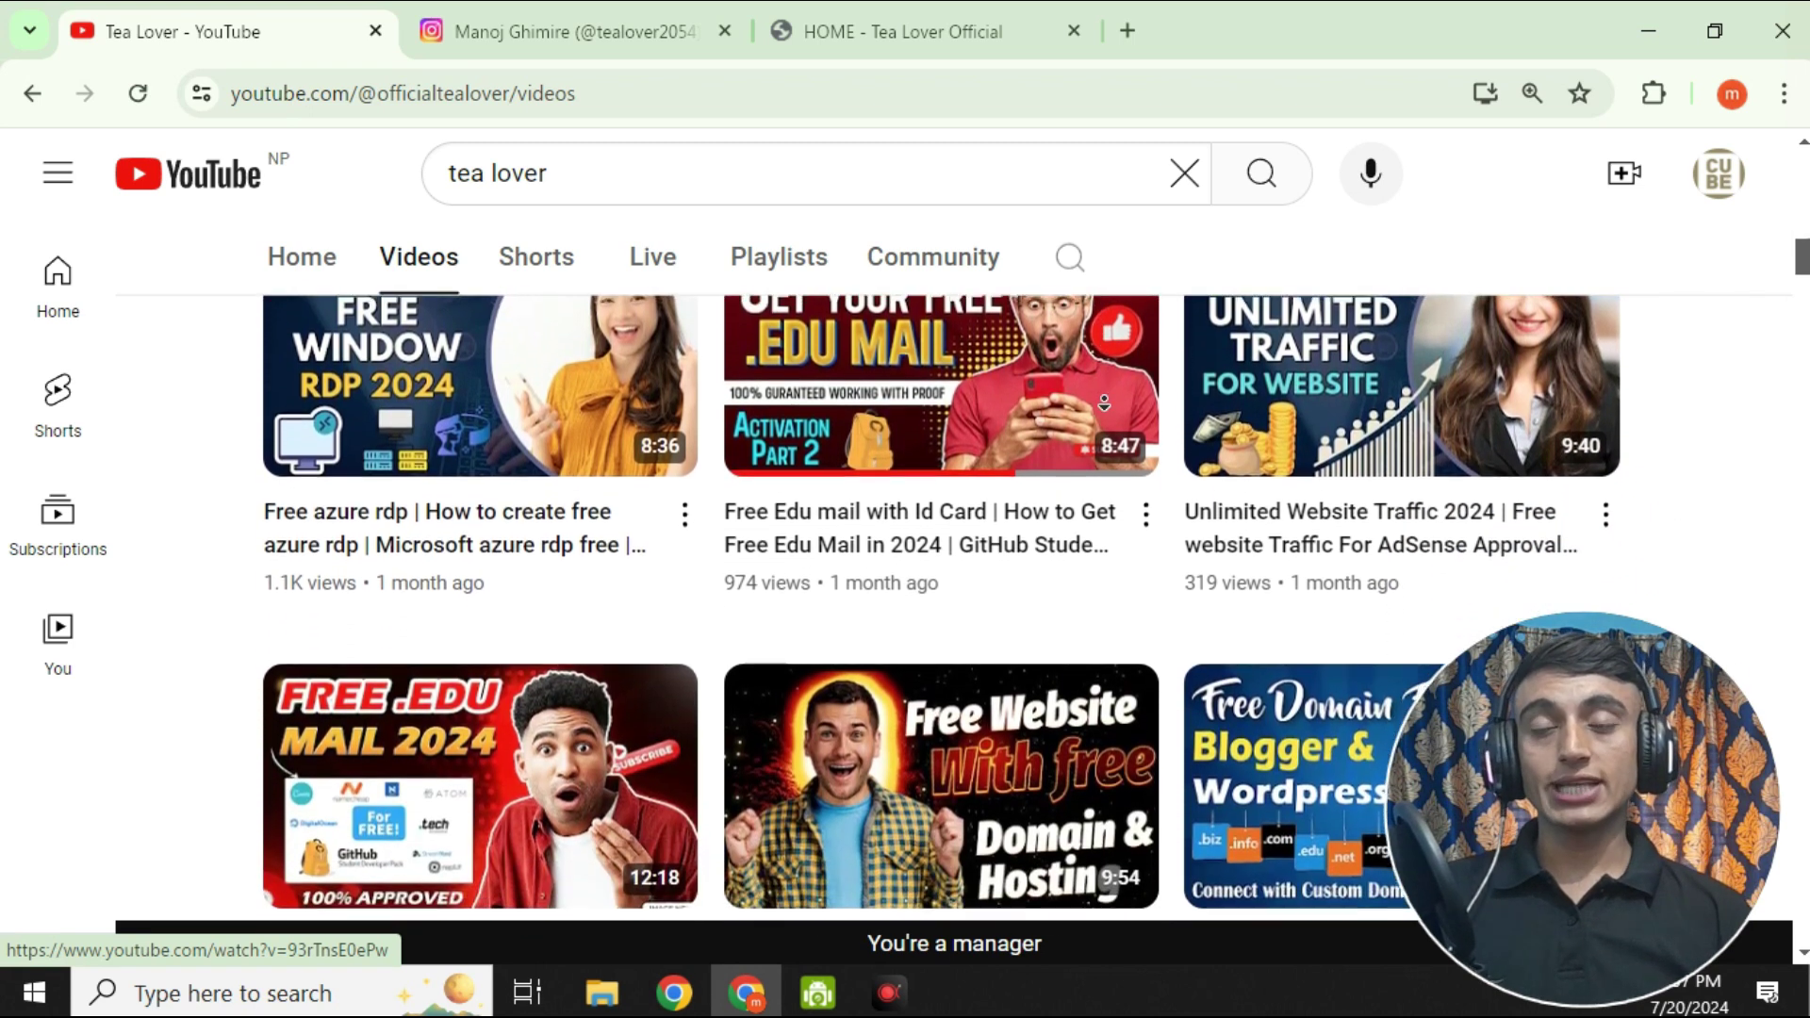
pyautogui.scroll(-2, 1104, 403)
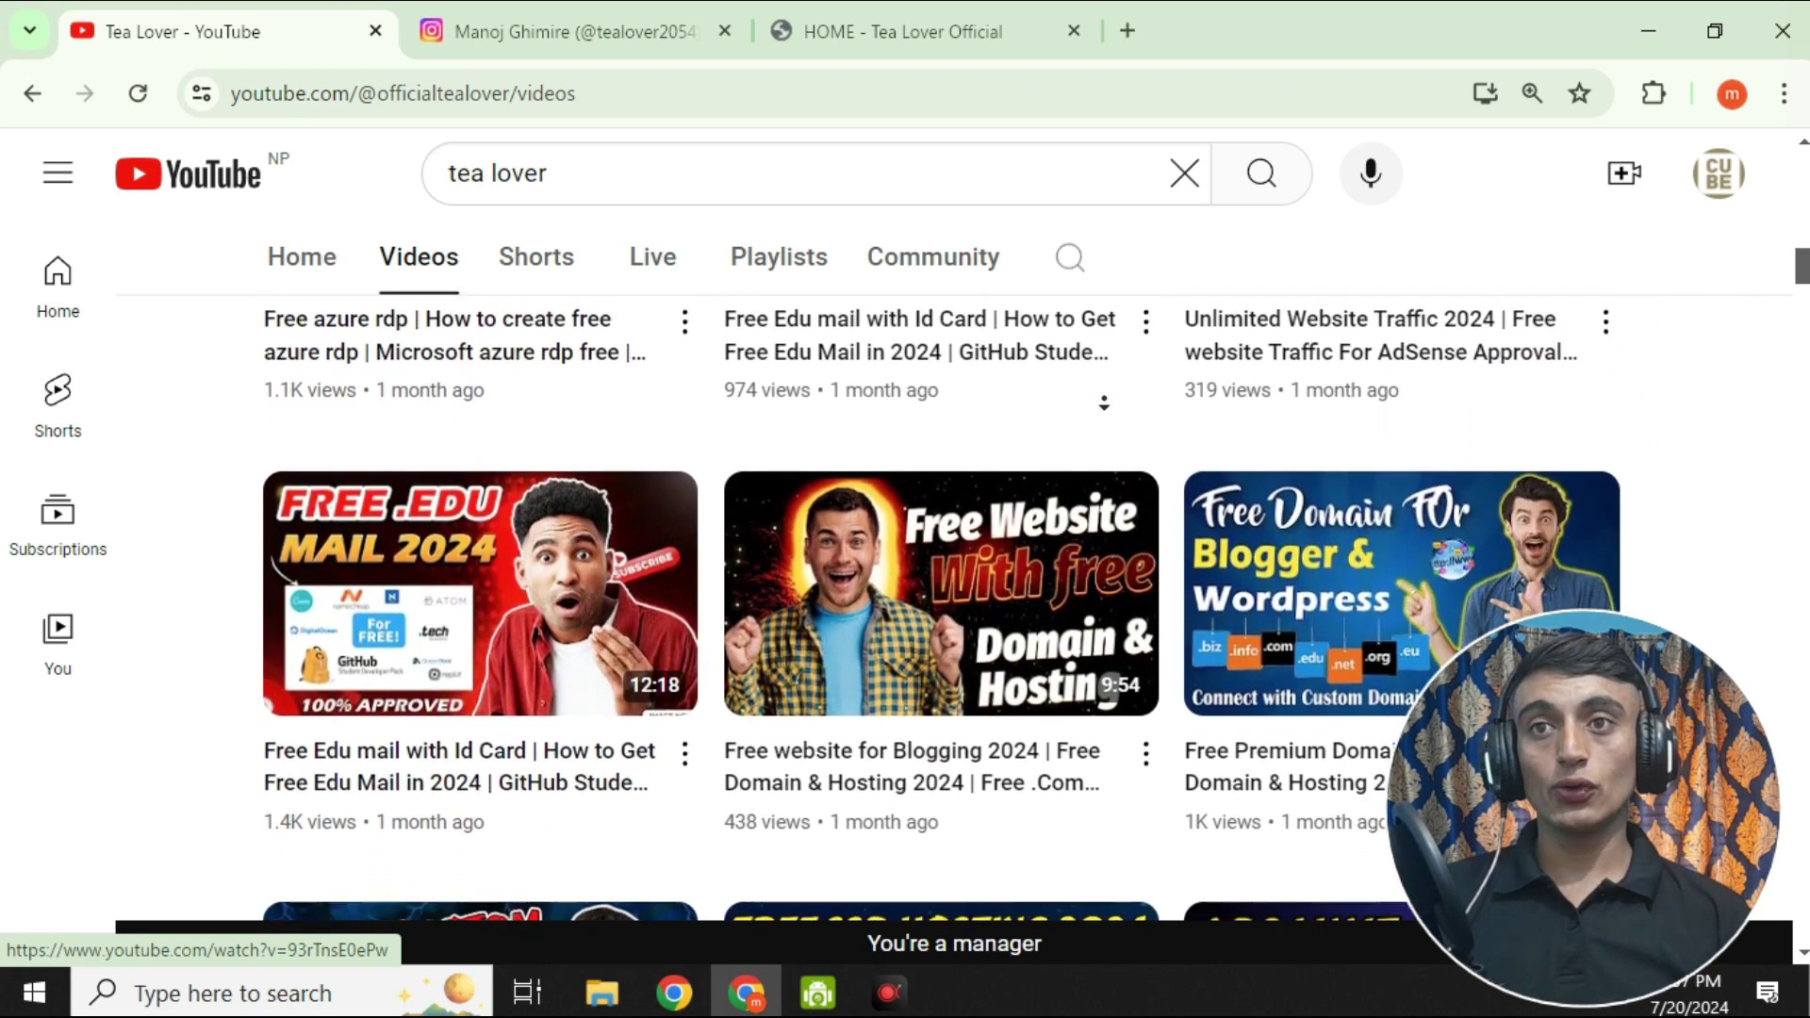
pyautogui.scroll(-2, 1104, 403)
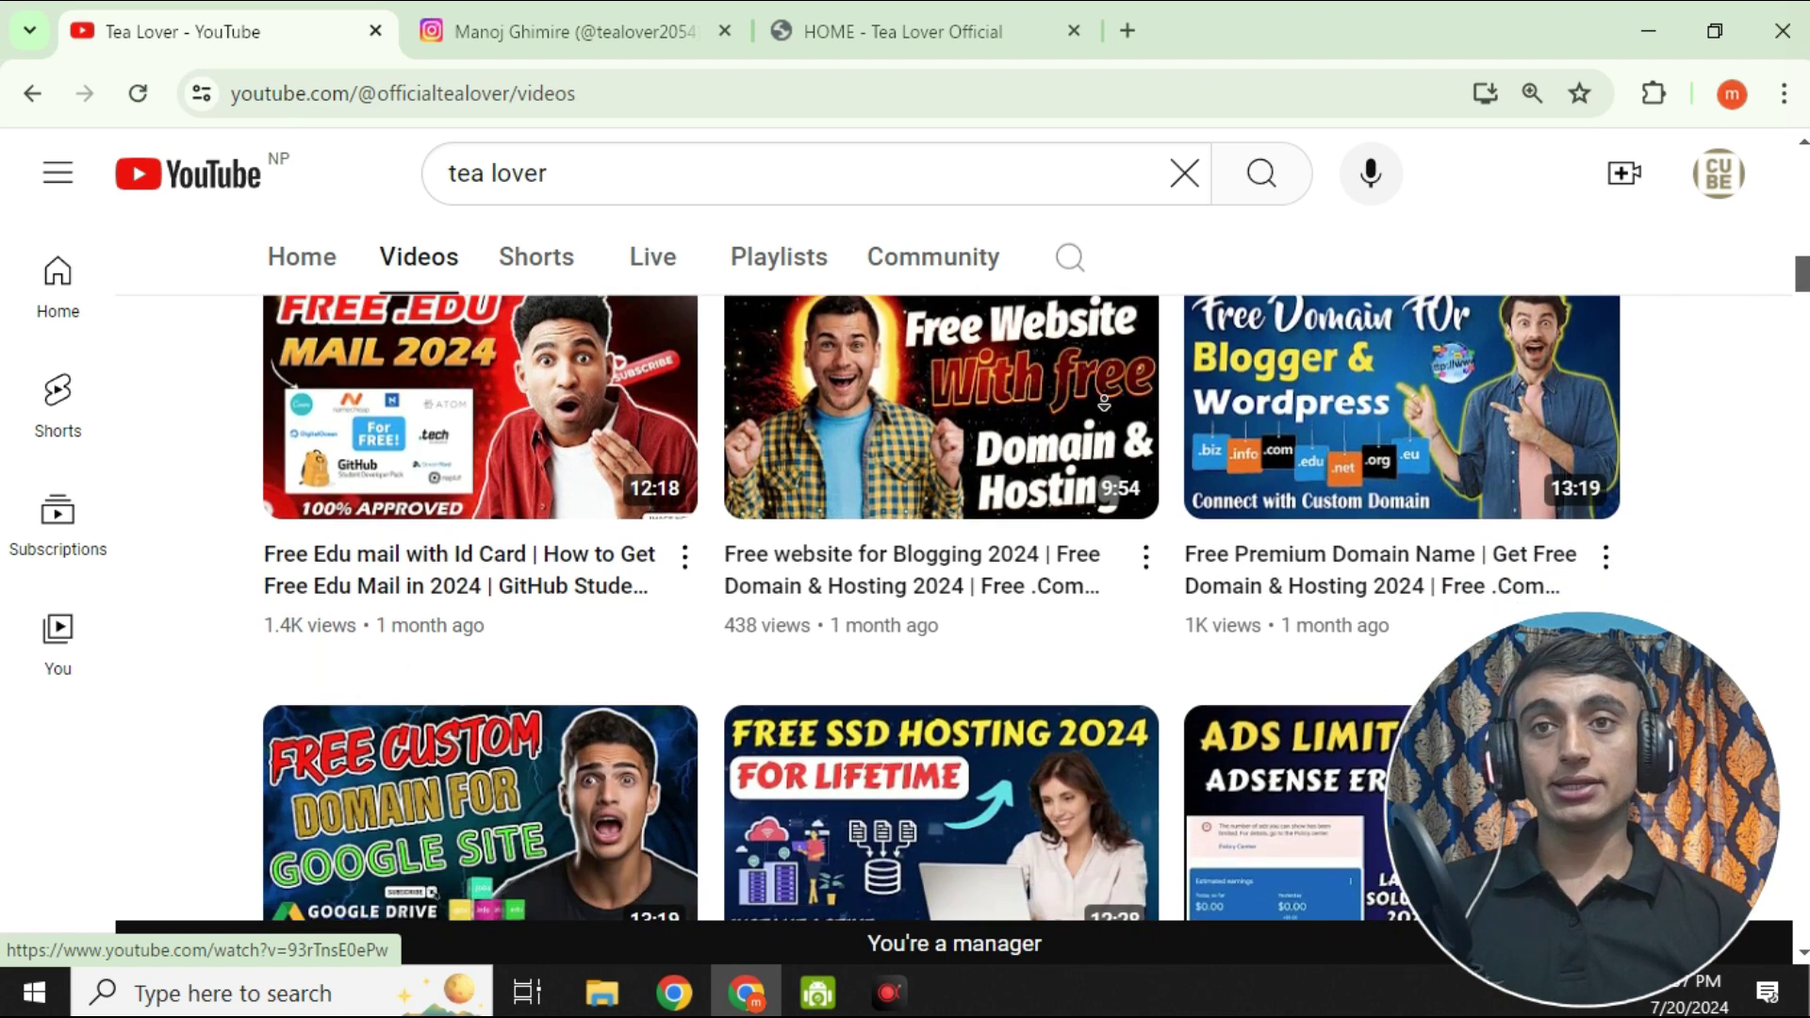
pyautogui.scroll(-2, 1104, 403)
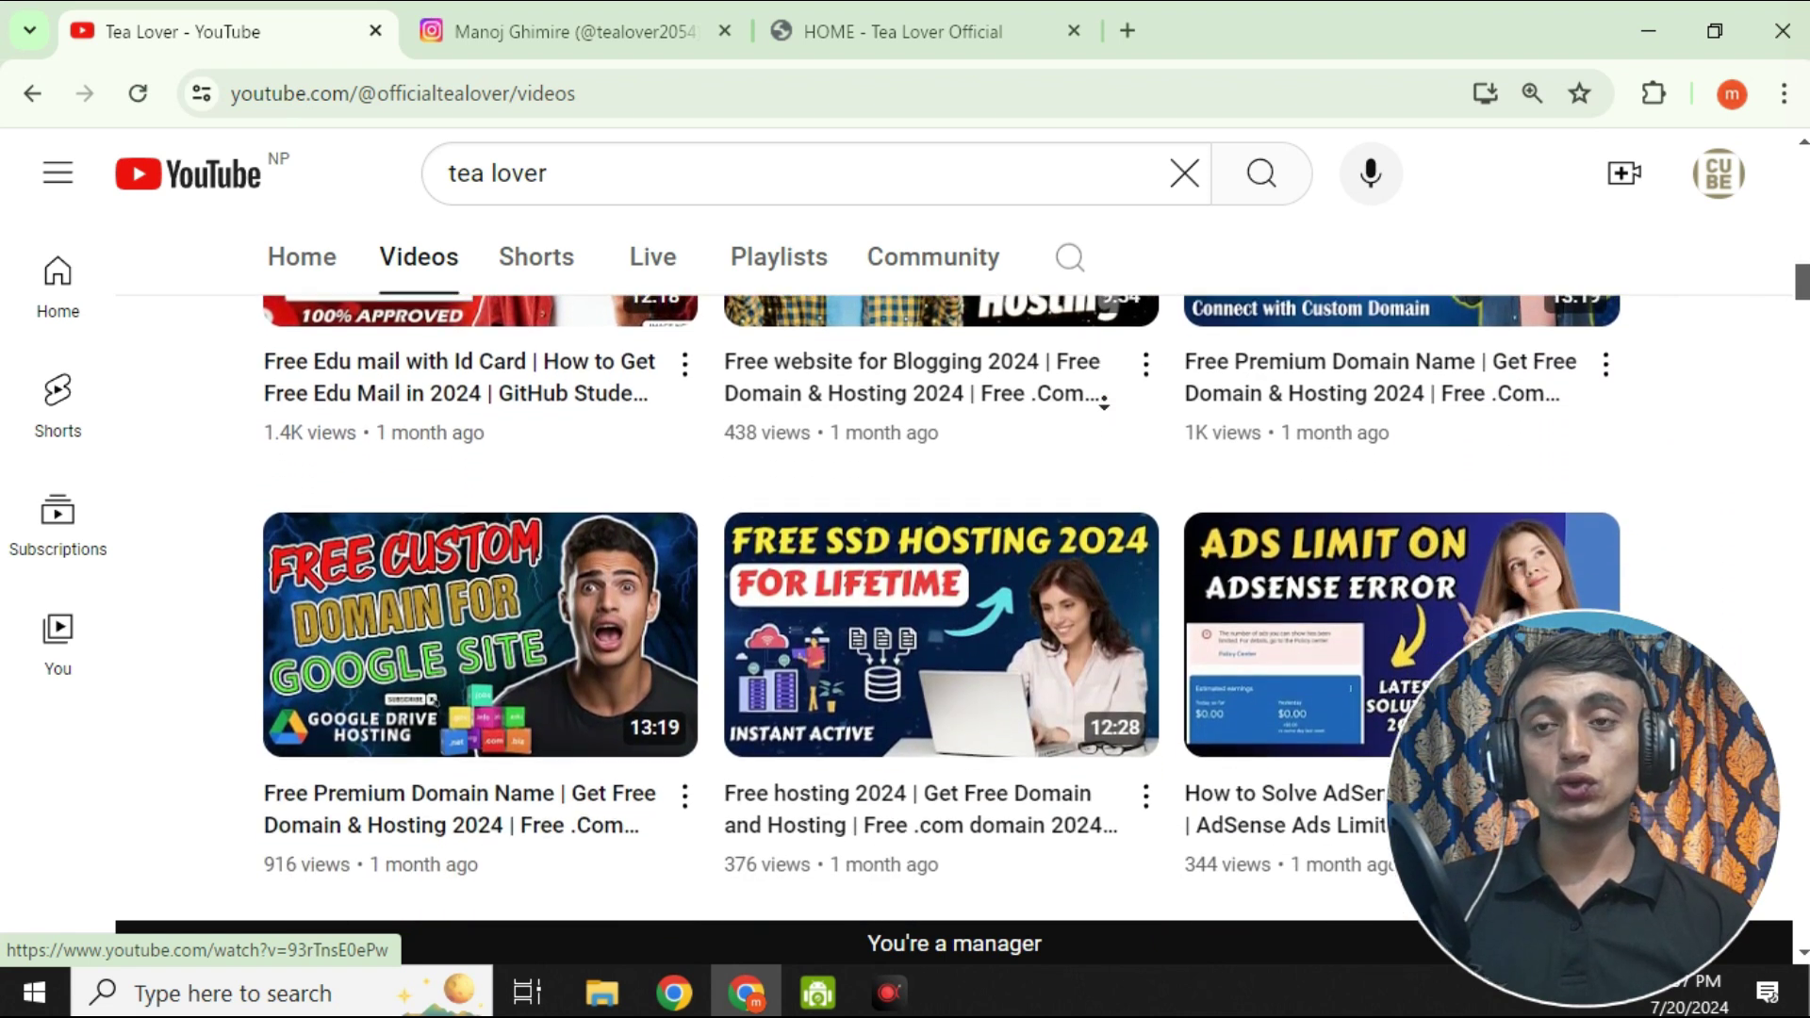
pyautogui.scroll(-4, 1103, 403)
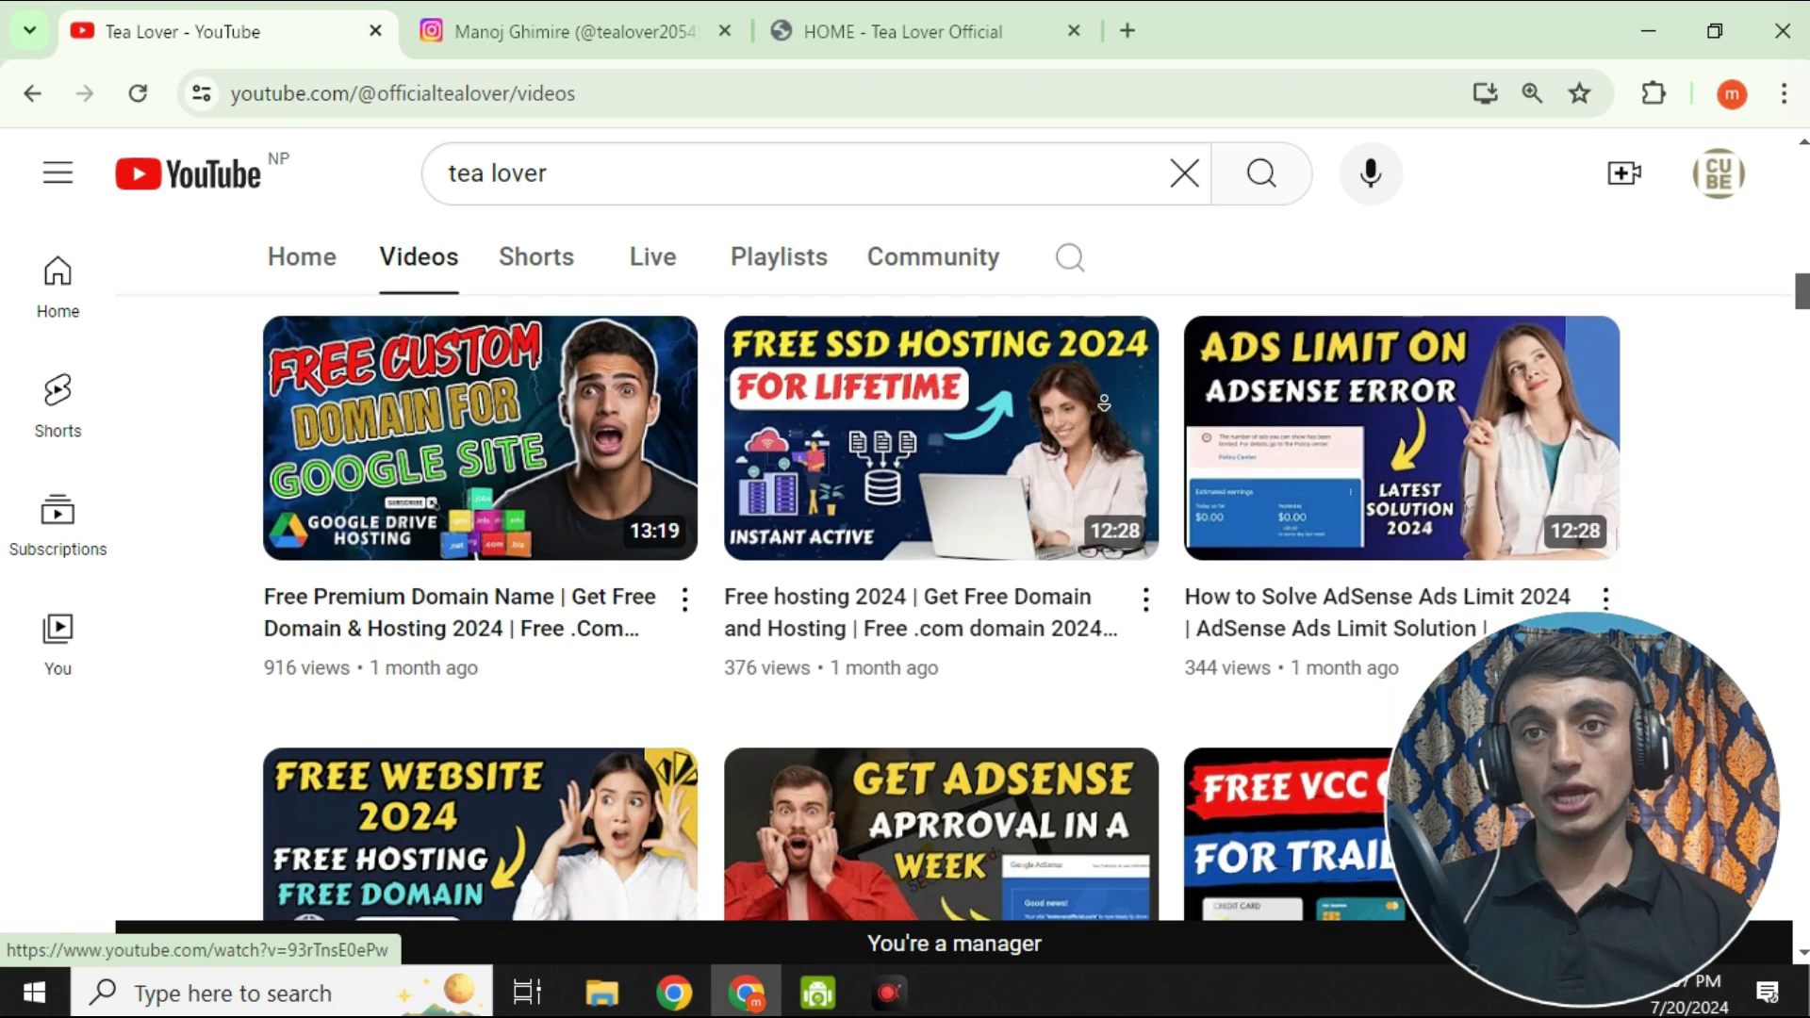
pyautogui.scroll(-2, 1104, 404)
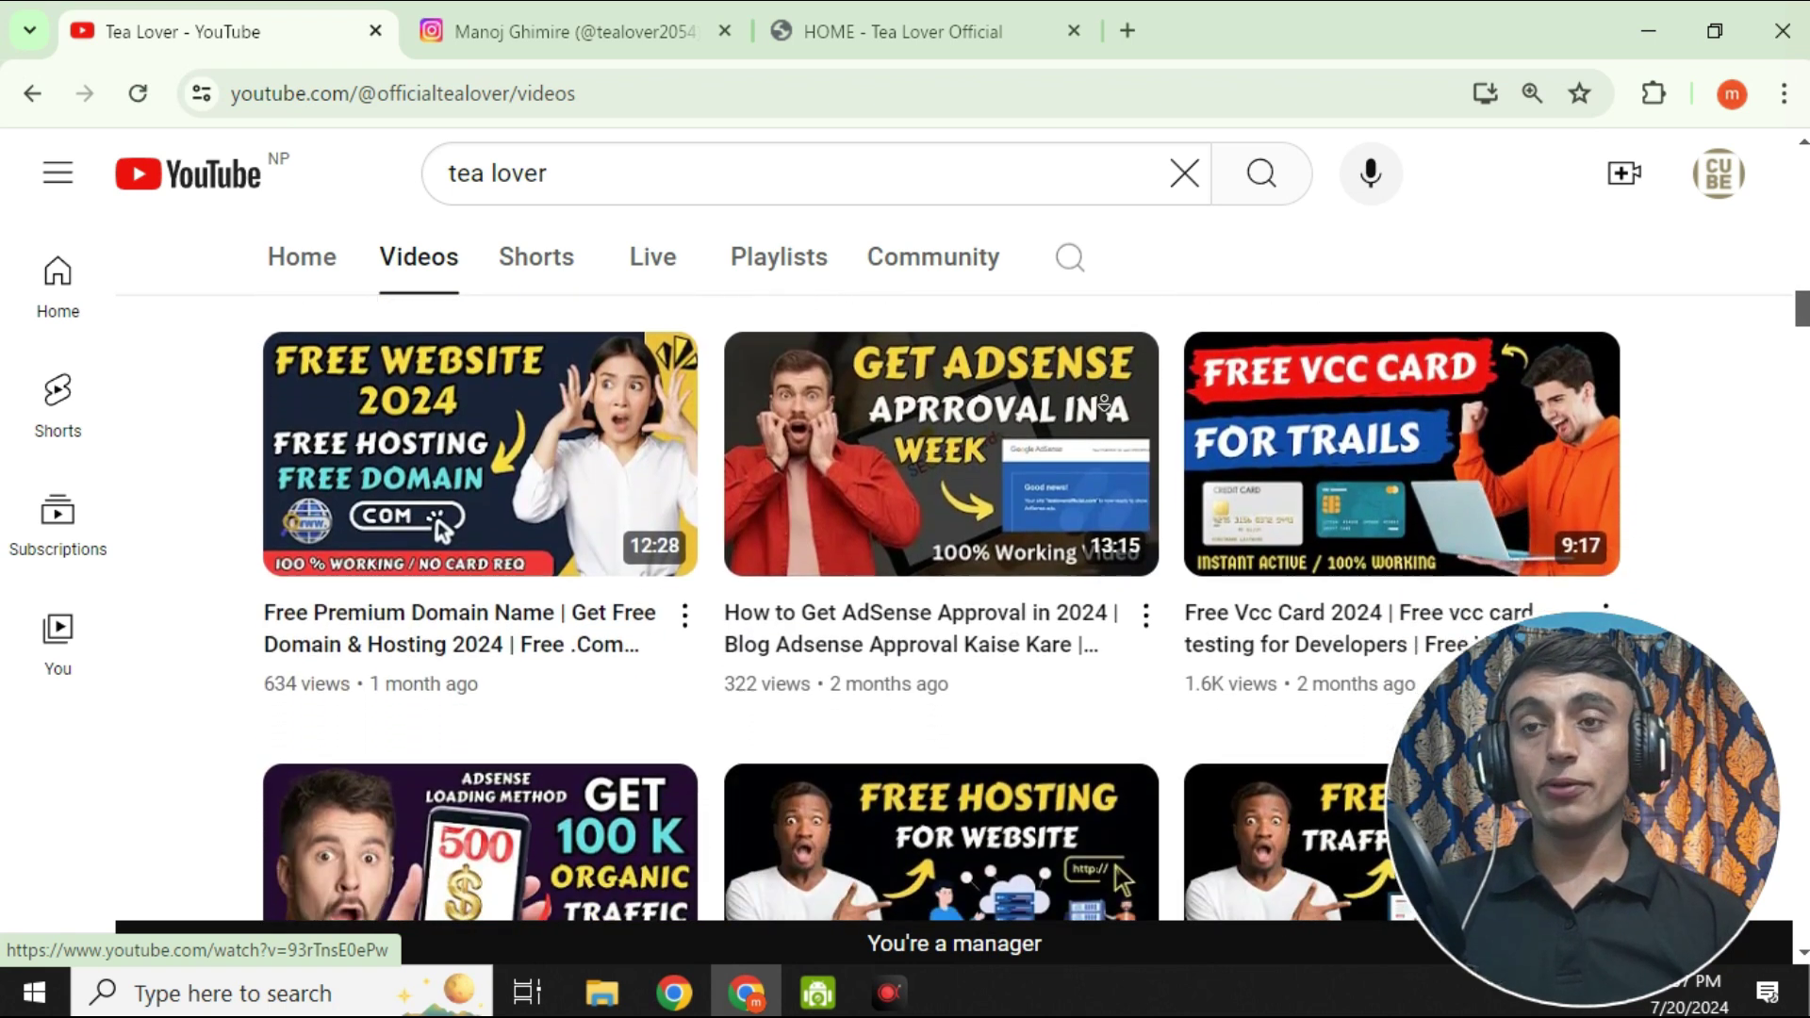
pyautogui.scroll(-2, 1104, 404)
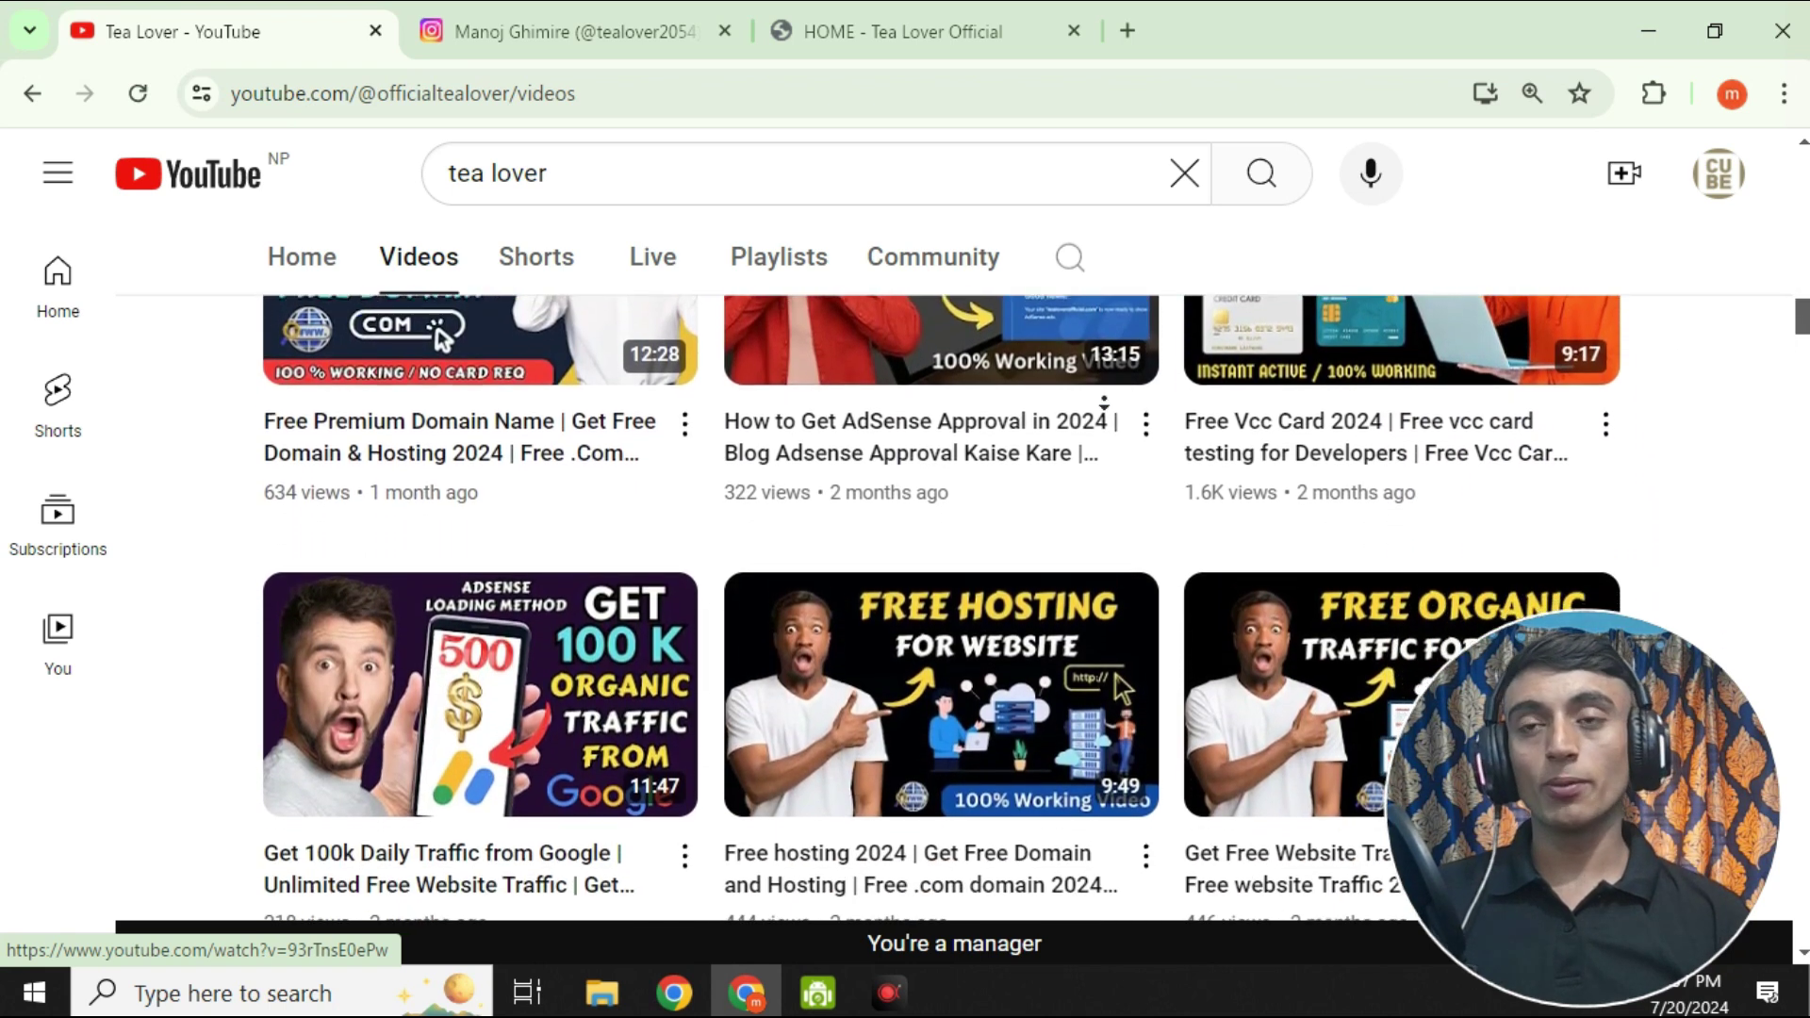
pyautogui.scroll(-2, 1104, 403)
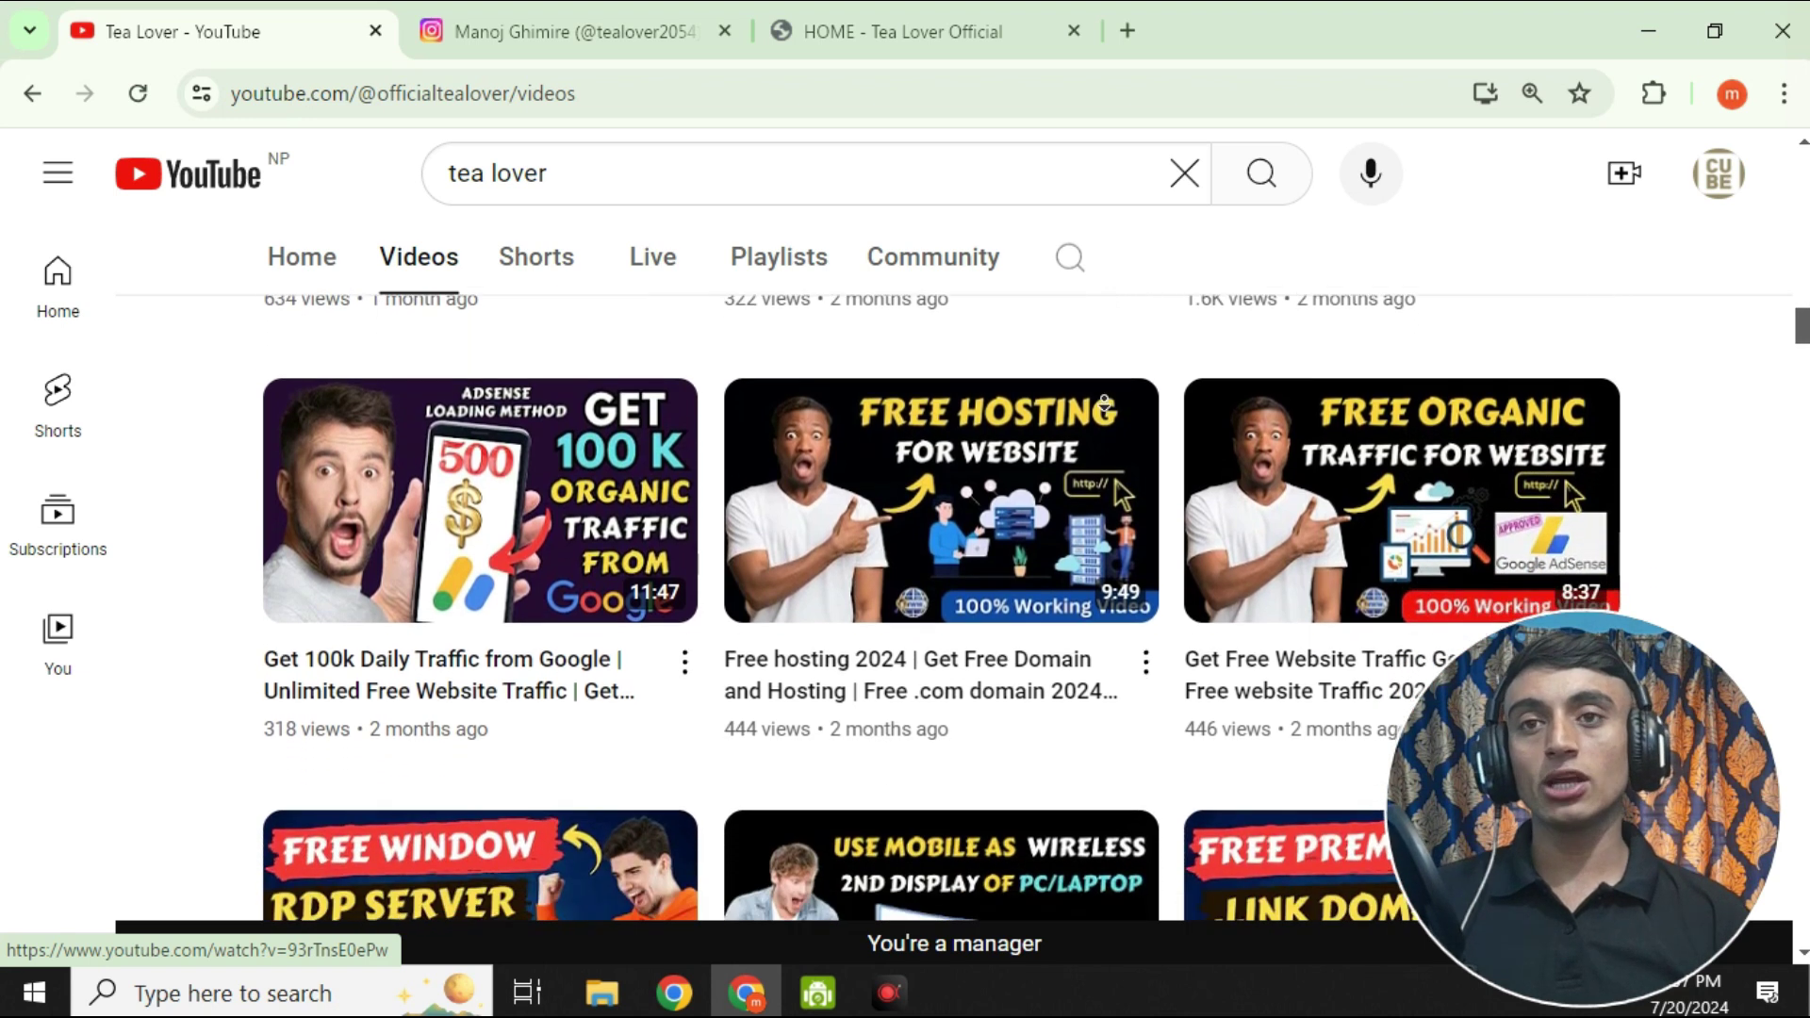
pyautogui.scroll(-4, 1104, 403)
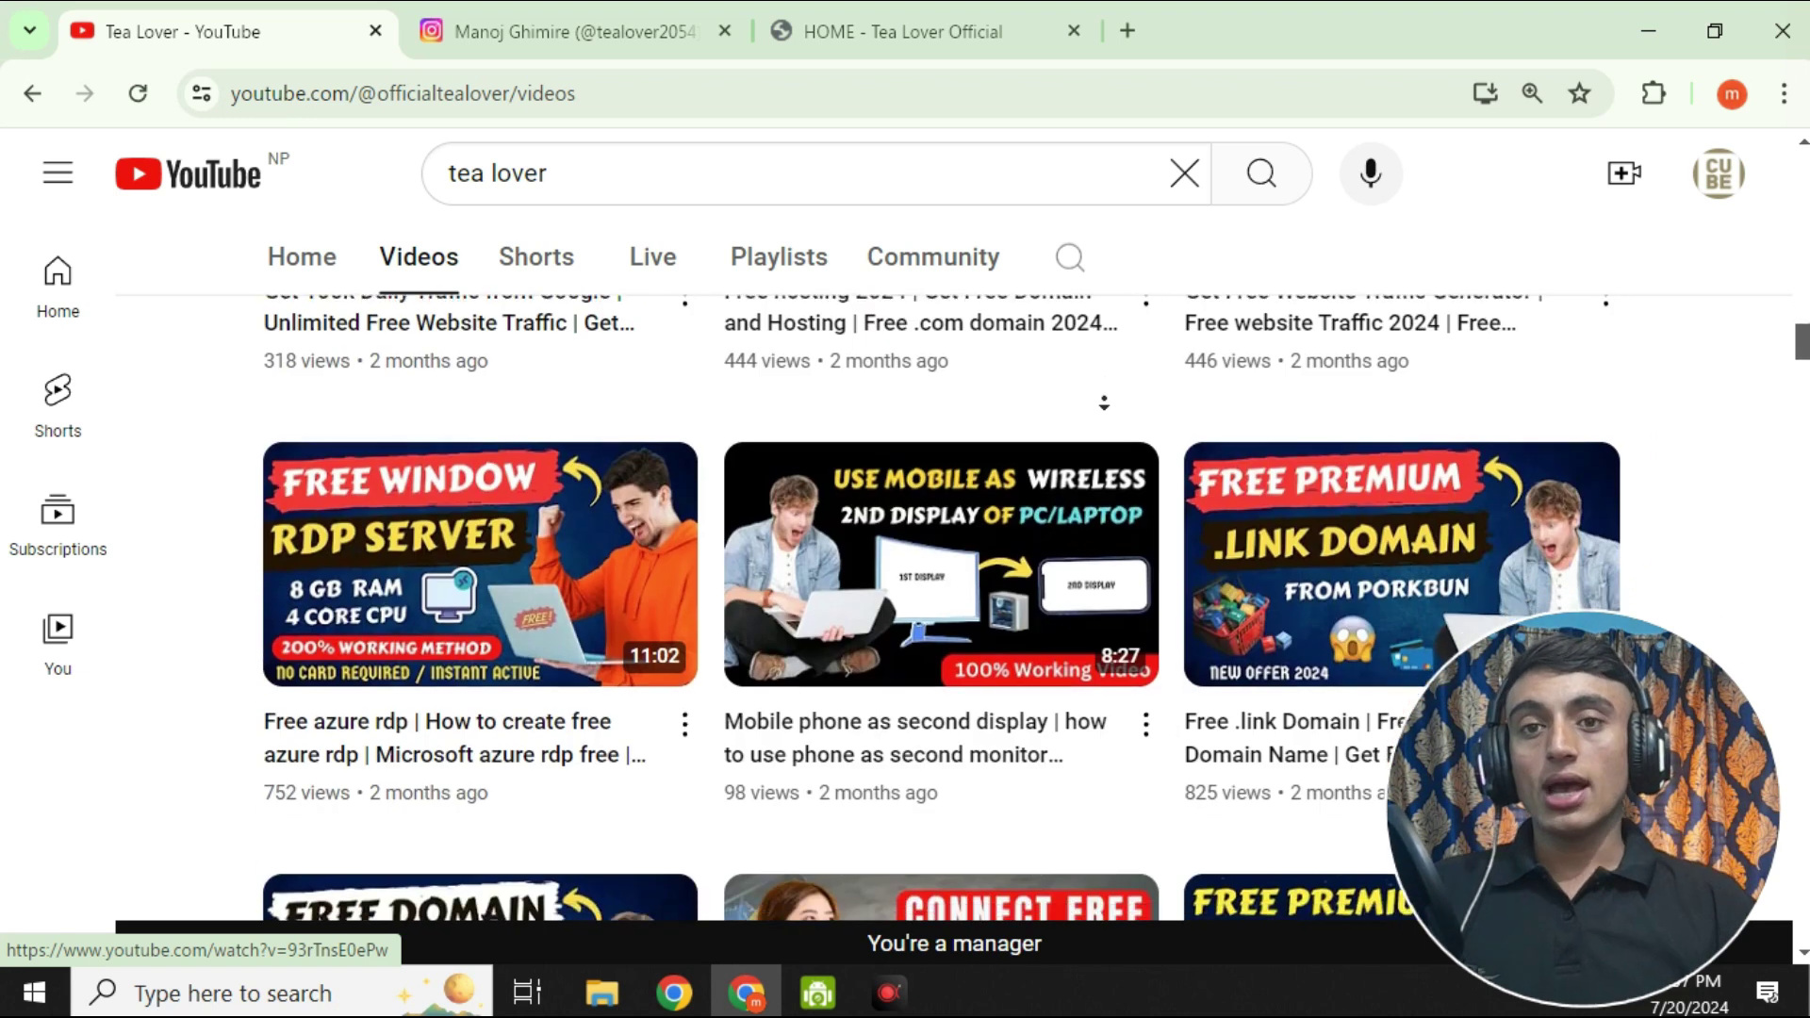
pyautogui.scroll(-2, 1104, 404)
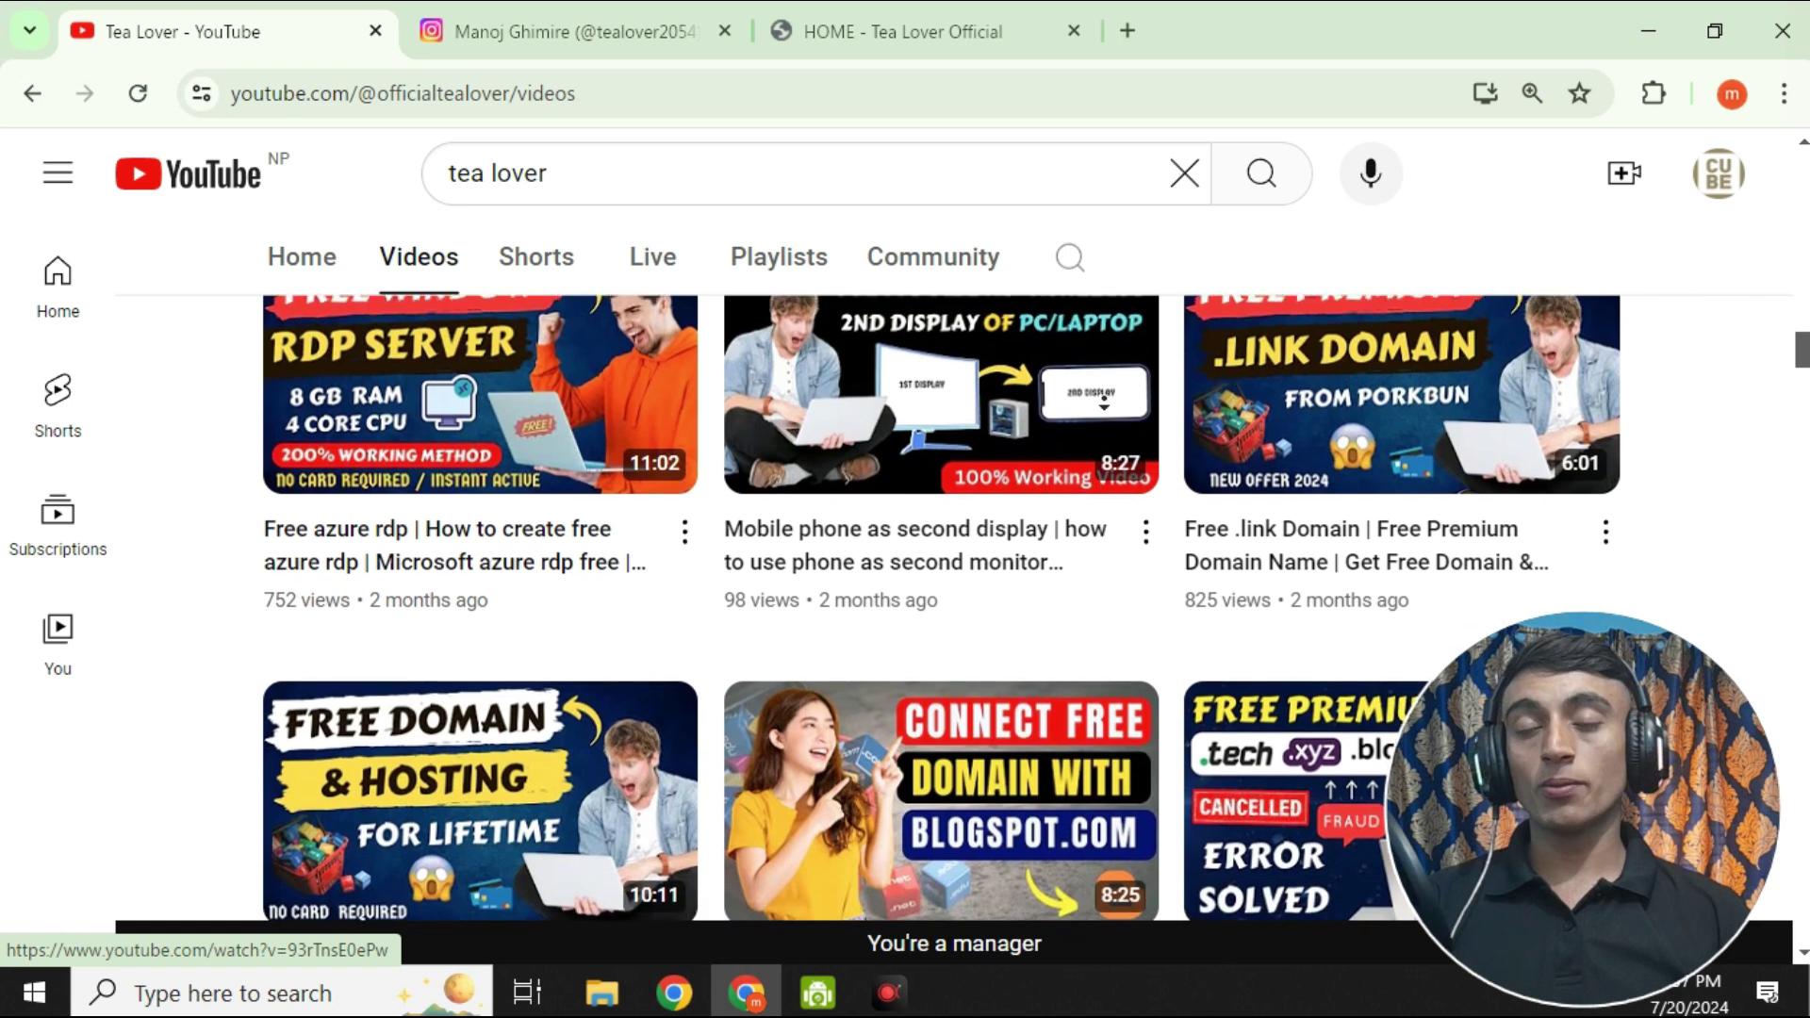
pyautogui.scroll(-2, 1103, 404)
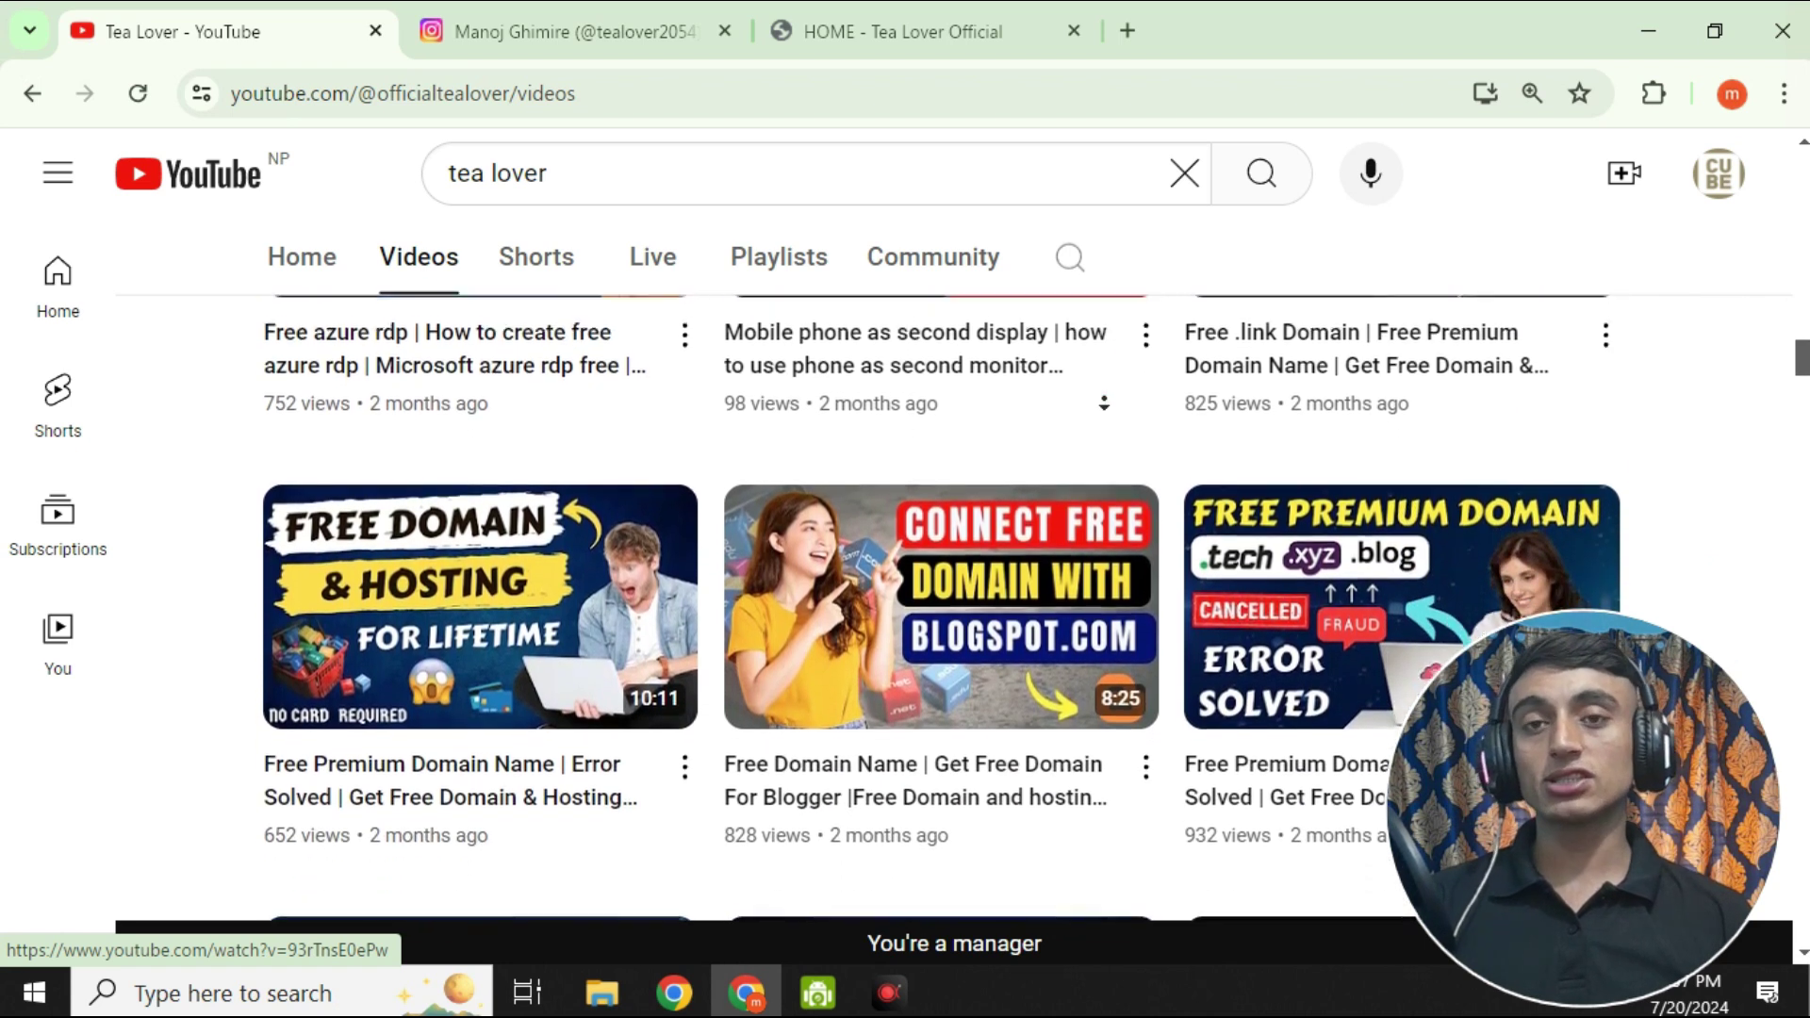
pyautogui.scroll(-3, 1104, 404)
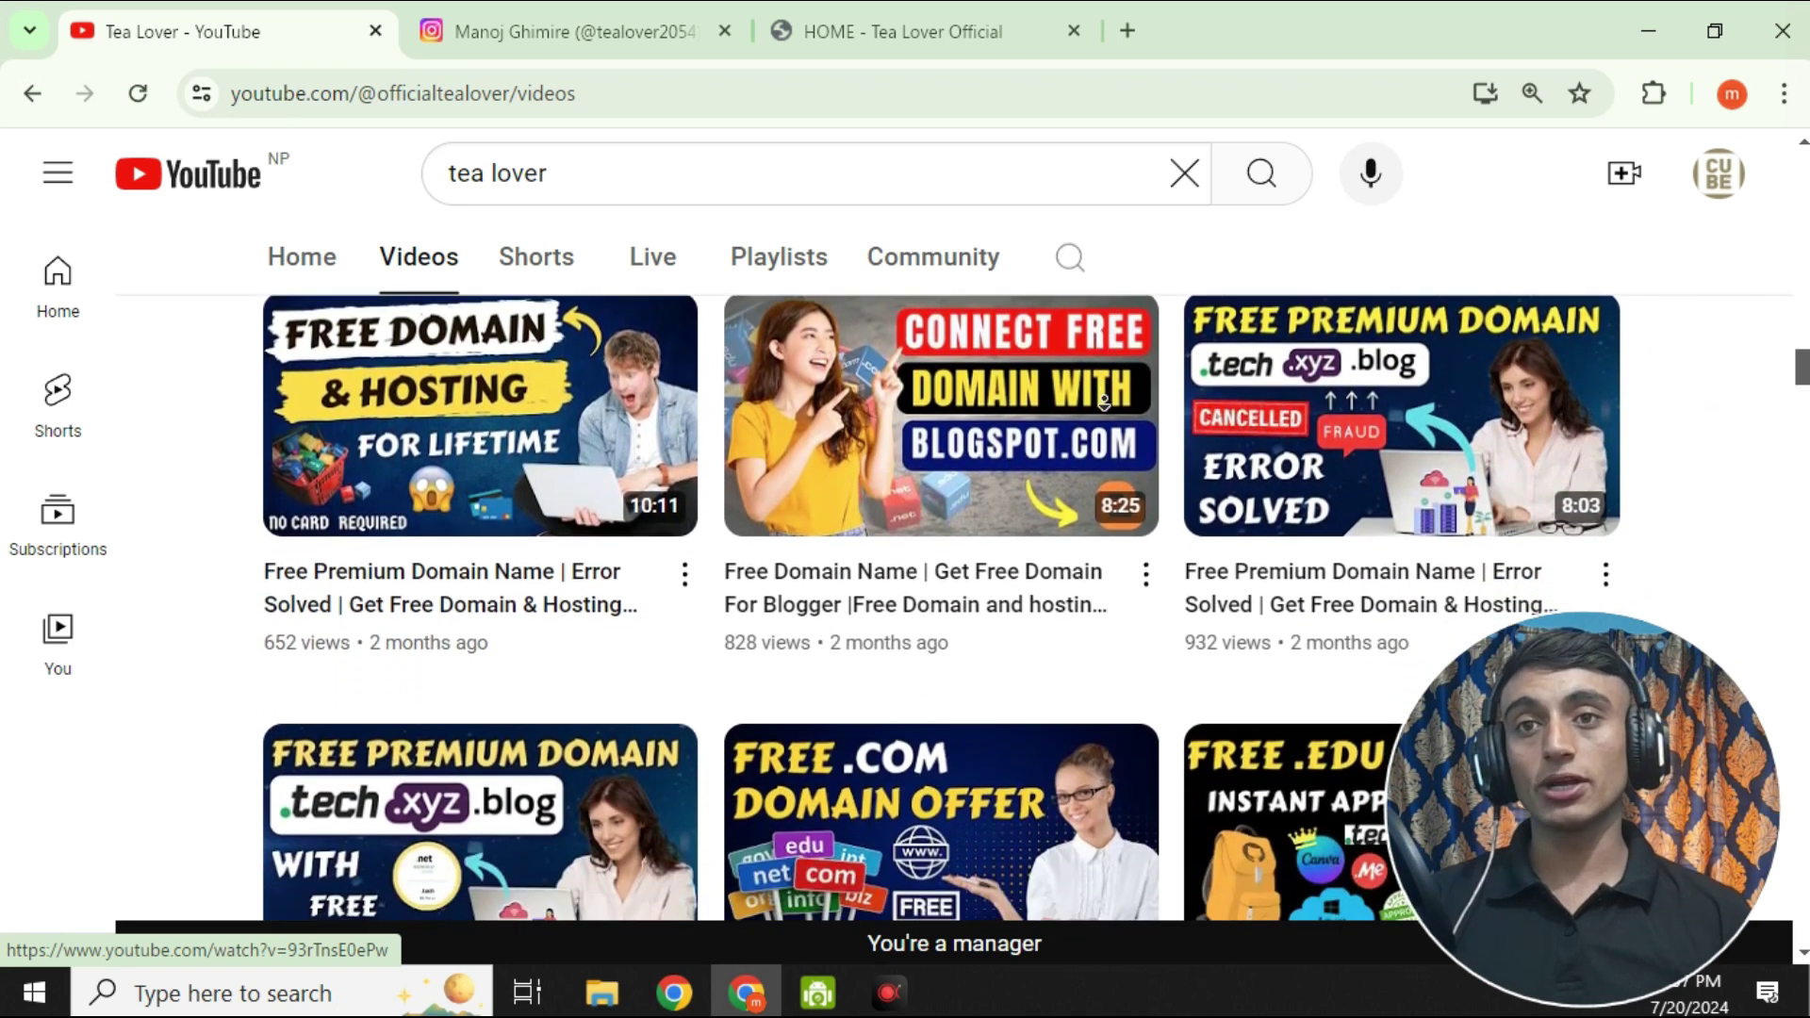
pyautogui.scroll(-2, 1104, 403)
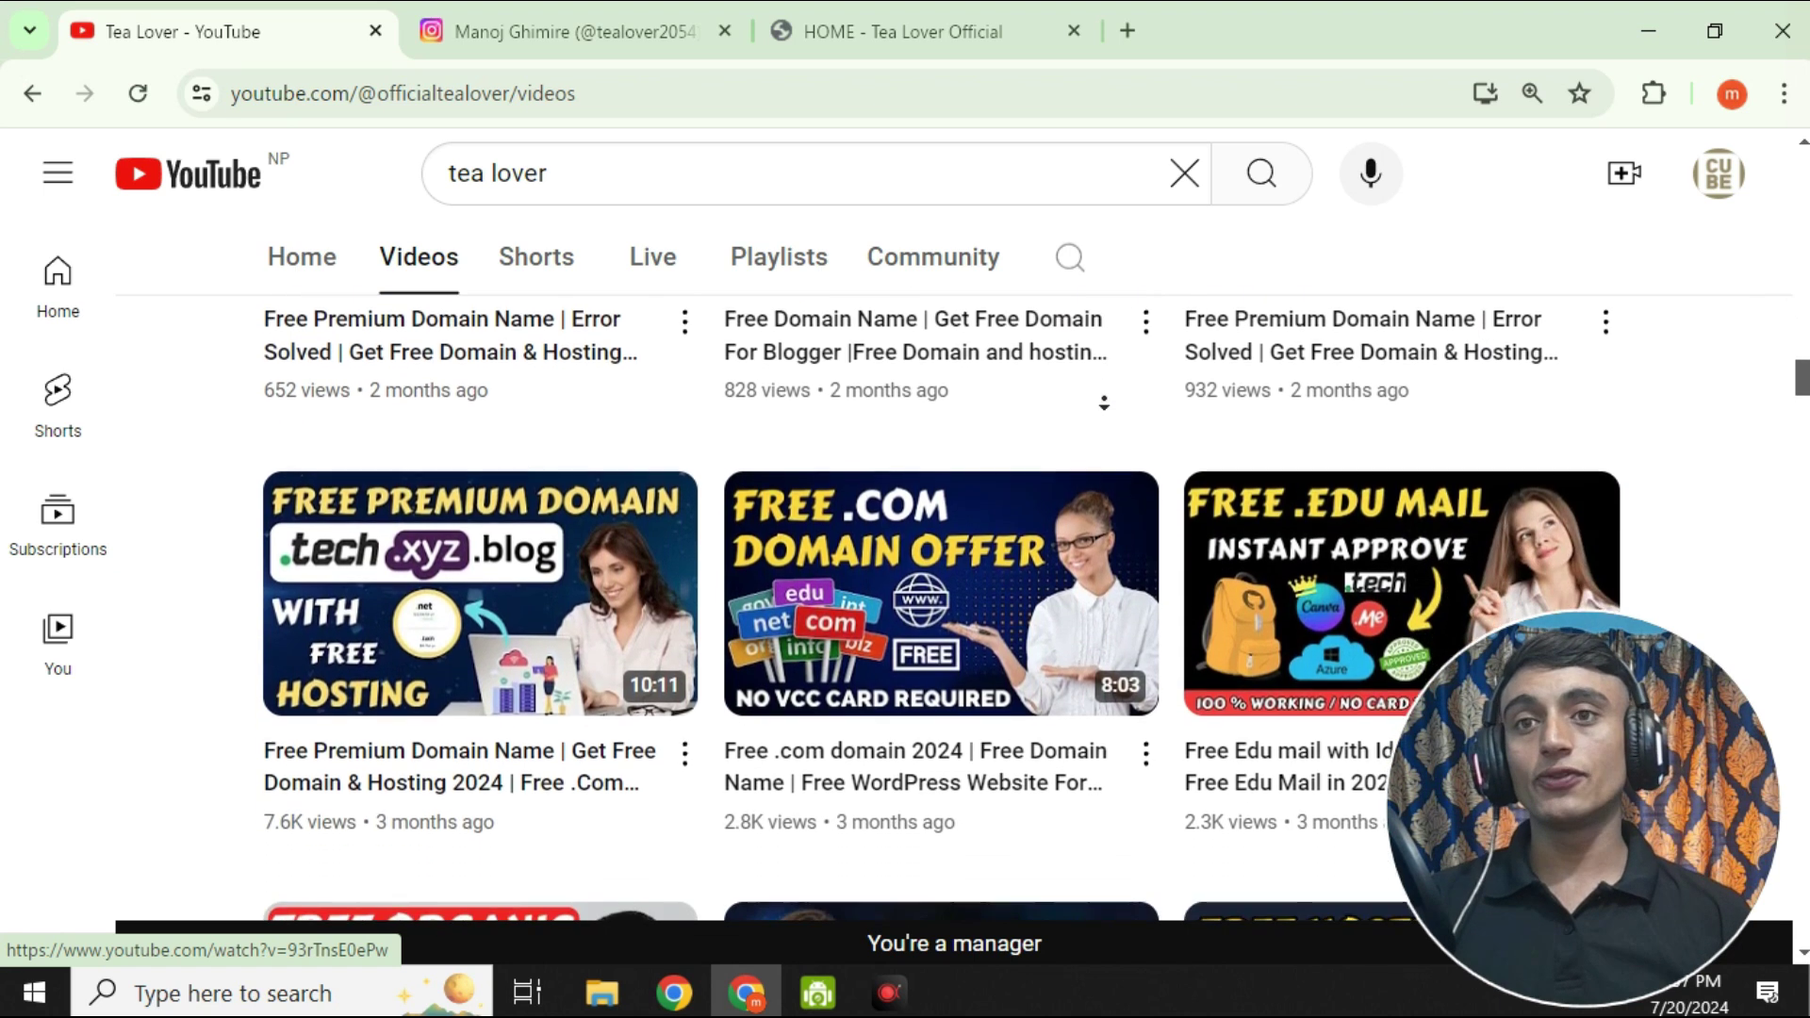
pyautogui.scroll(-2, 1104, 404)
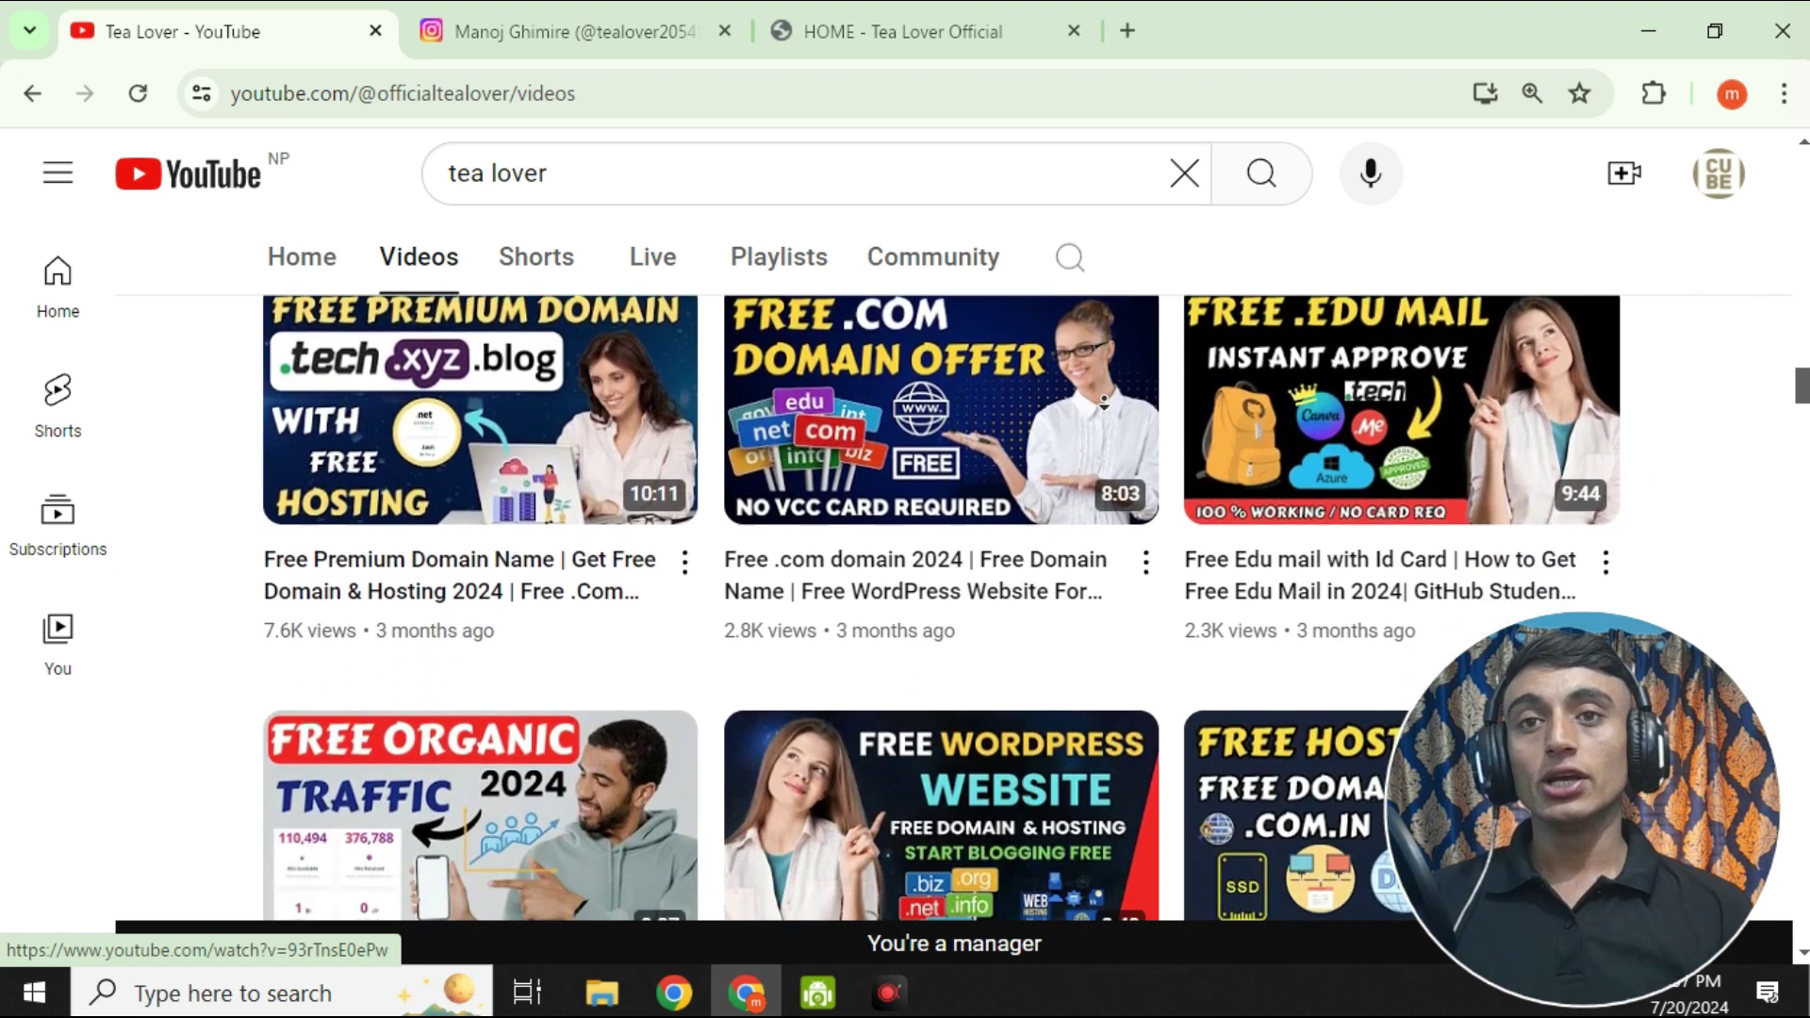
pyautogui.scroll(-2, 1103, 404)
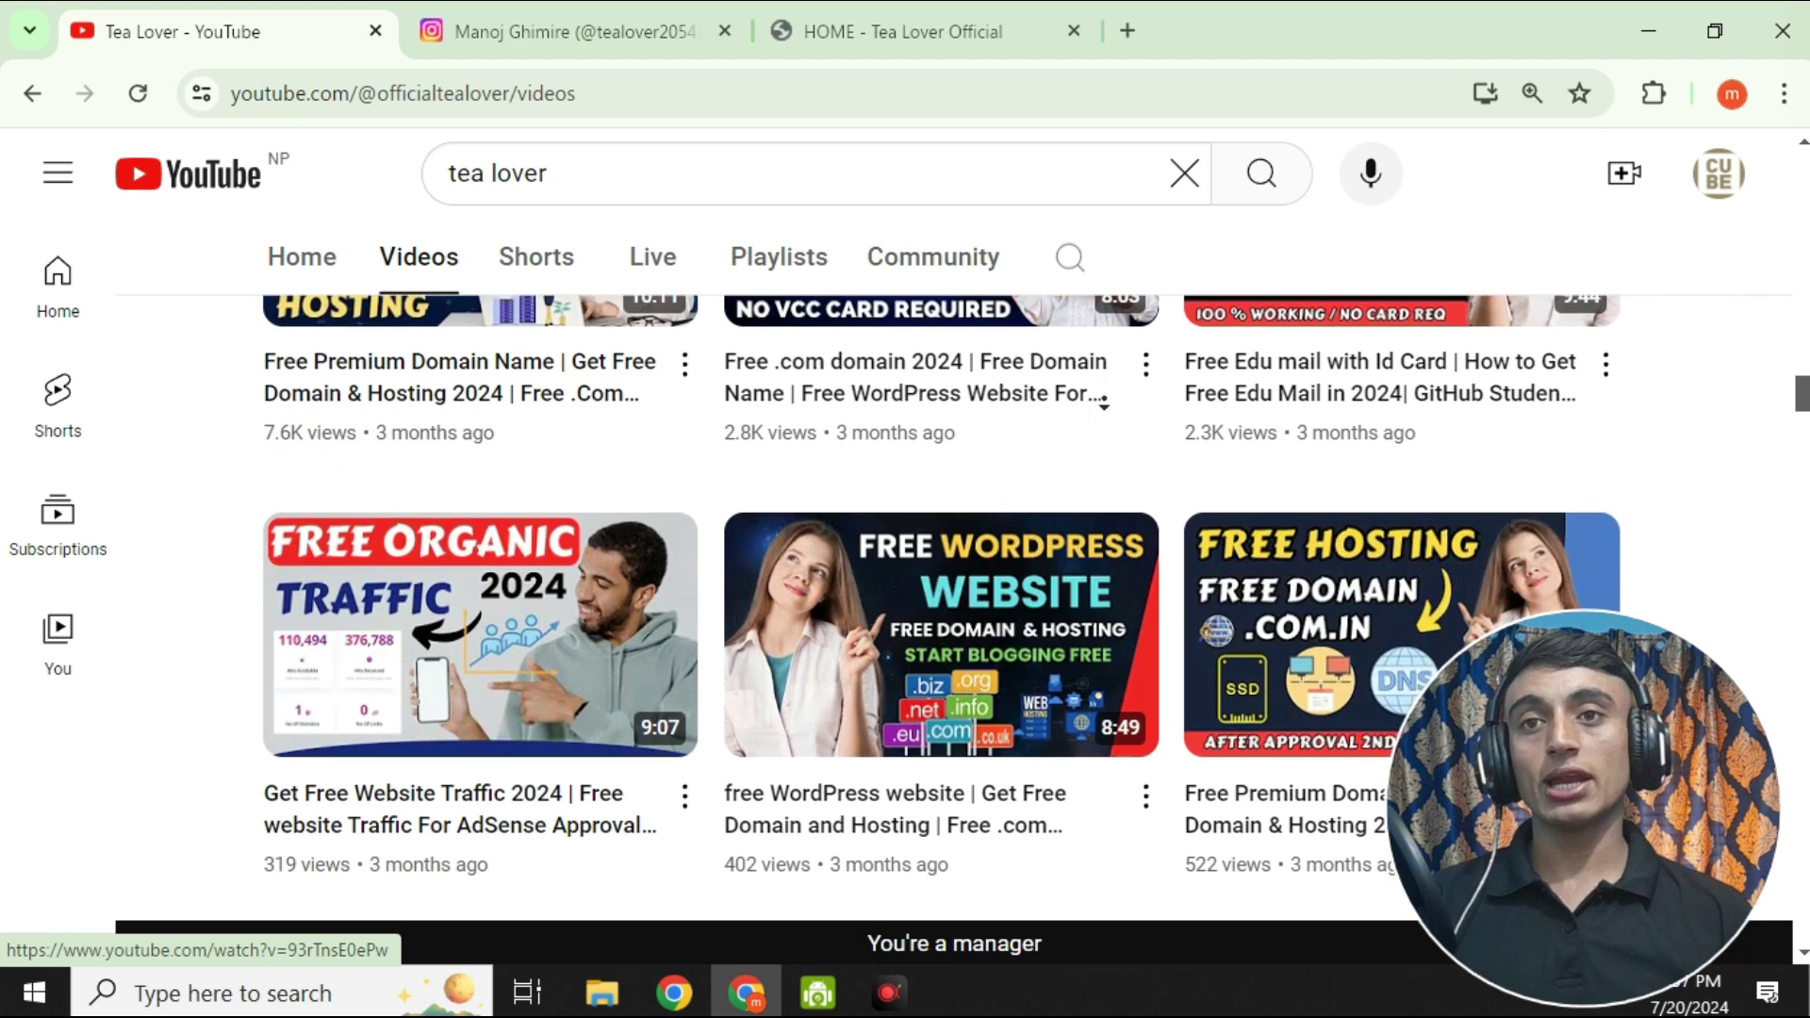
pyautogui.scroll(-2, 1103, 404)
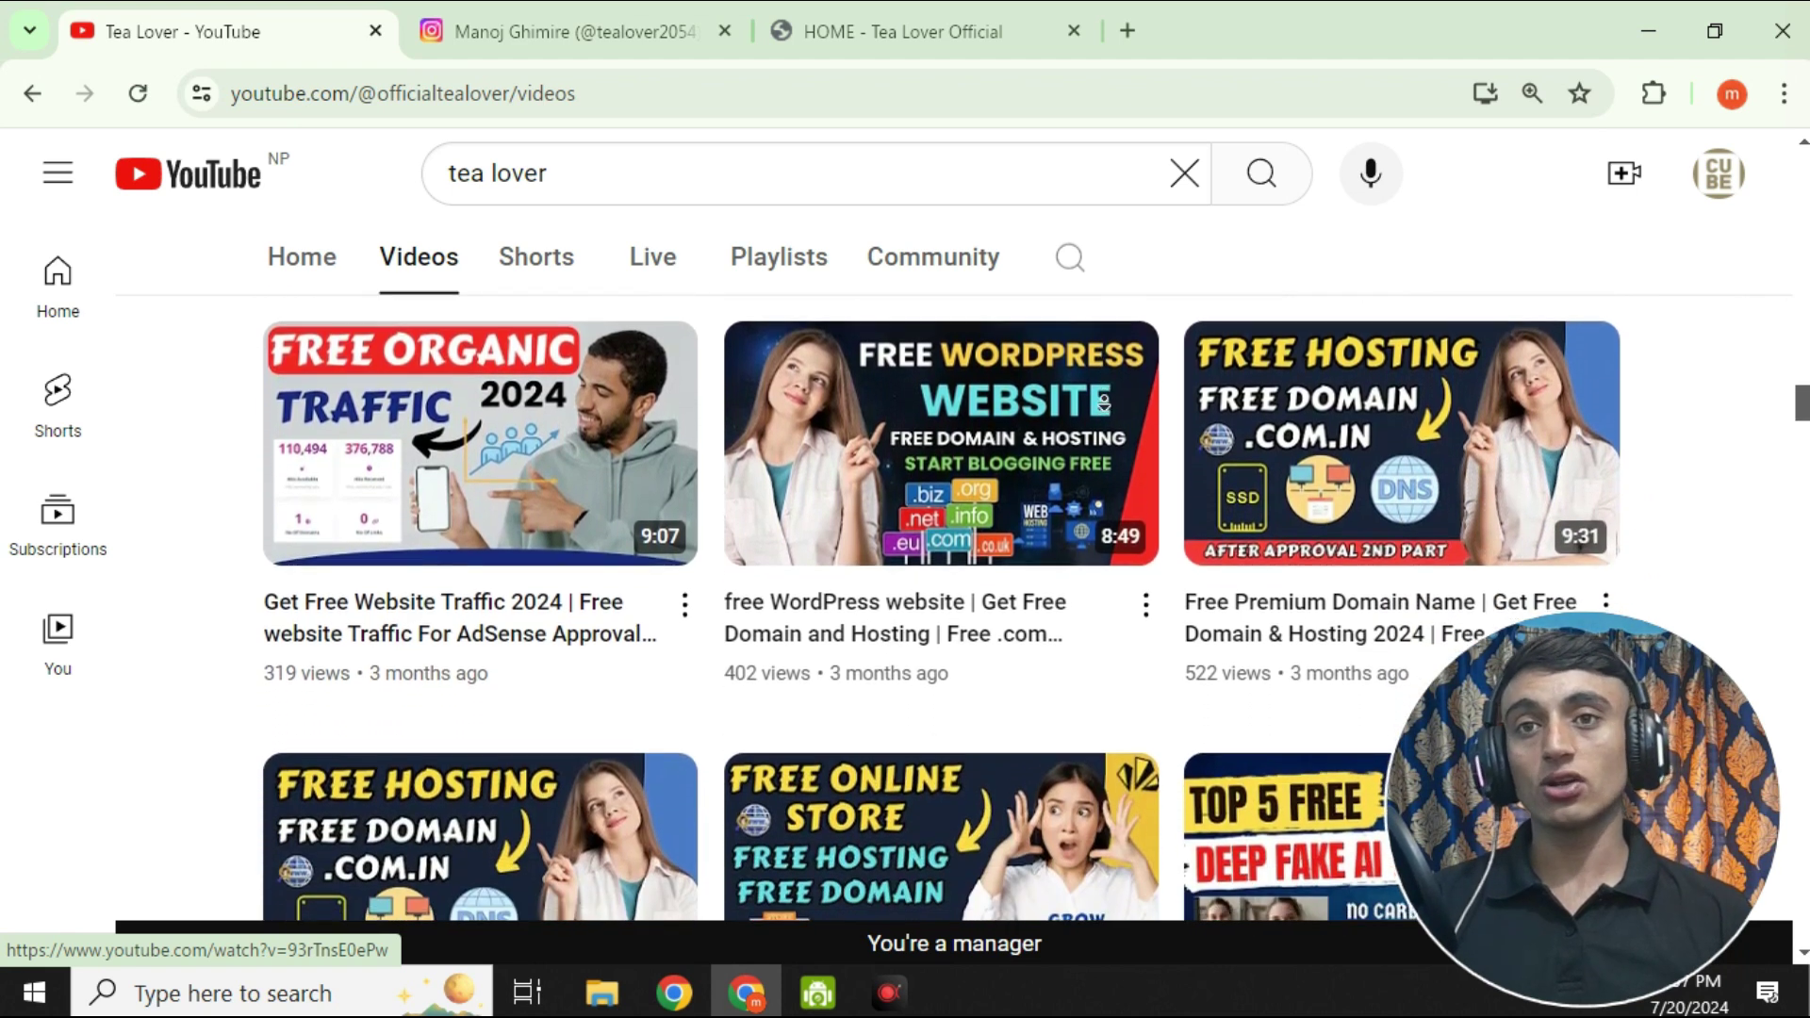
pyautogui.scroll(-2, 1103, 403)
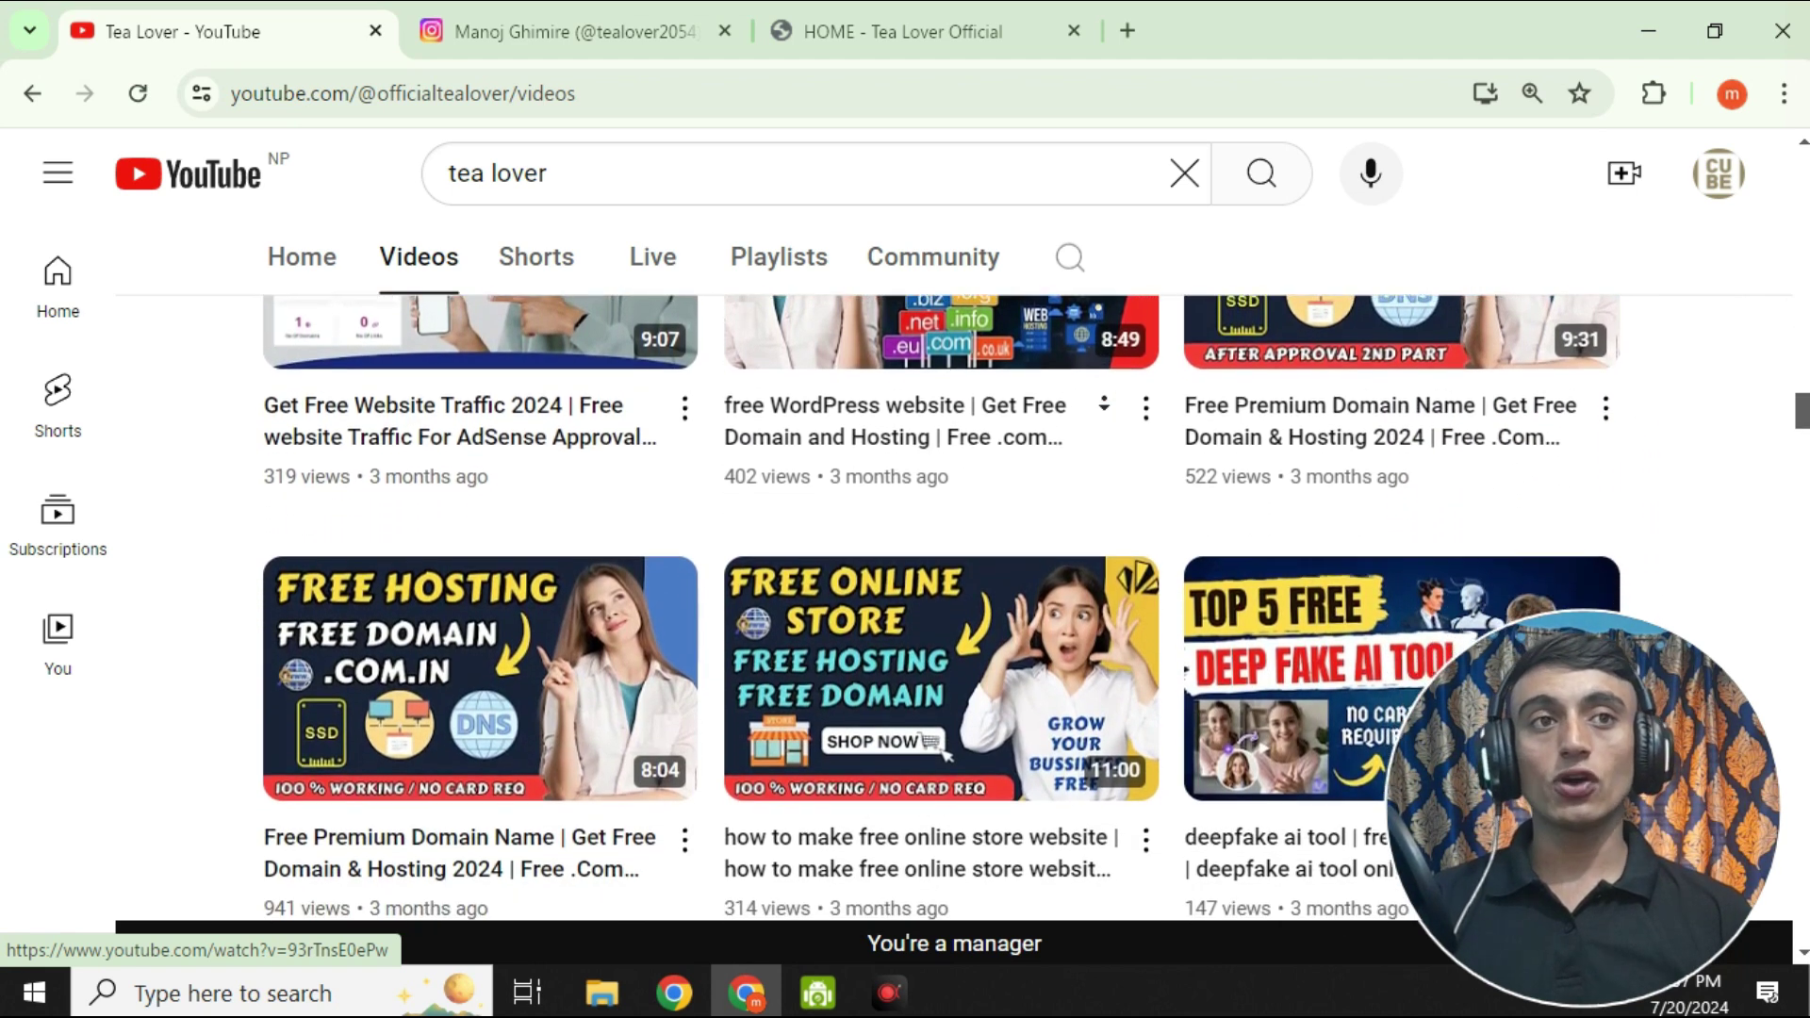
pyautogui.scroll(-2, 1104, 404)
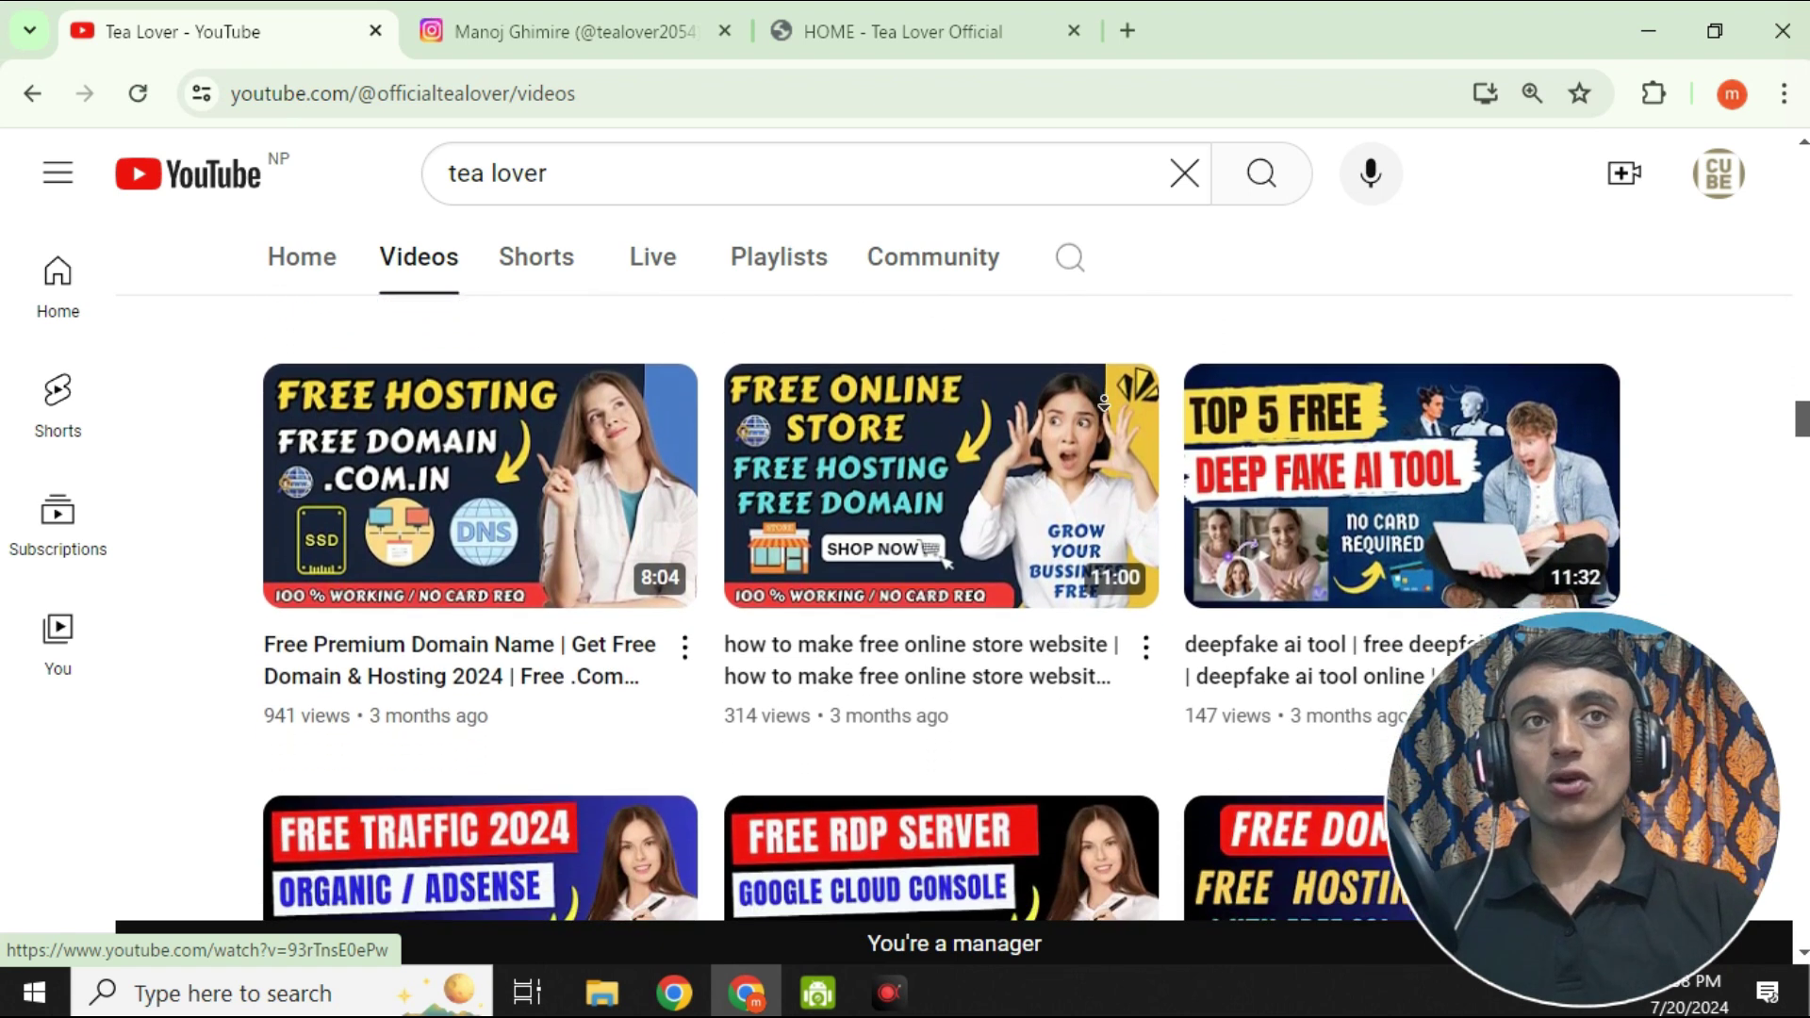
pyautogui.scroll(-1, 1103, 403)
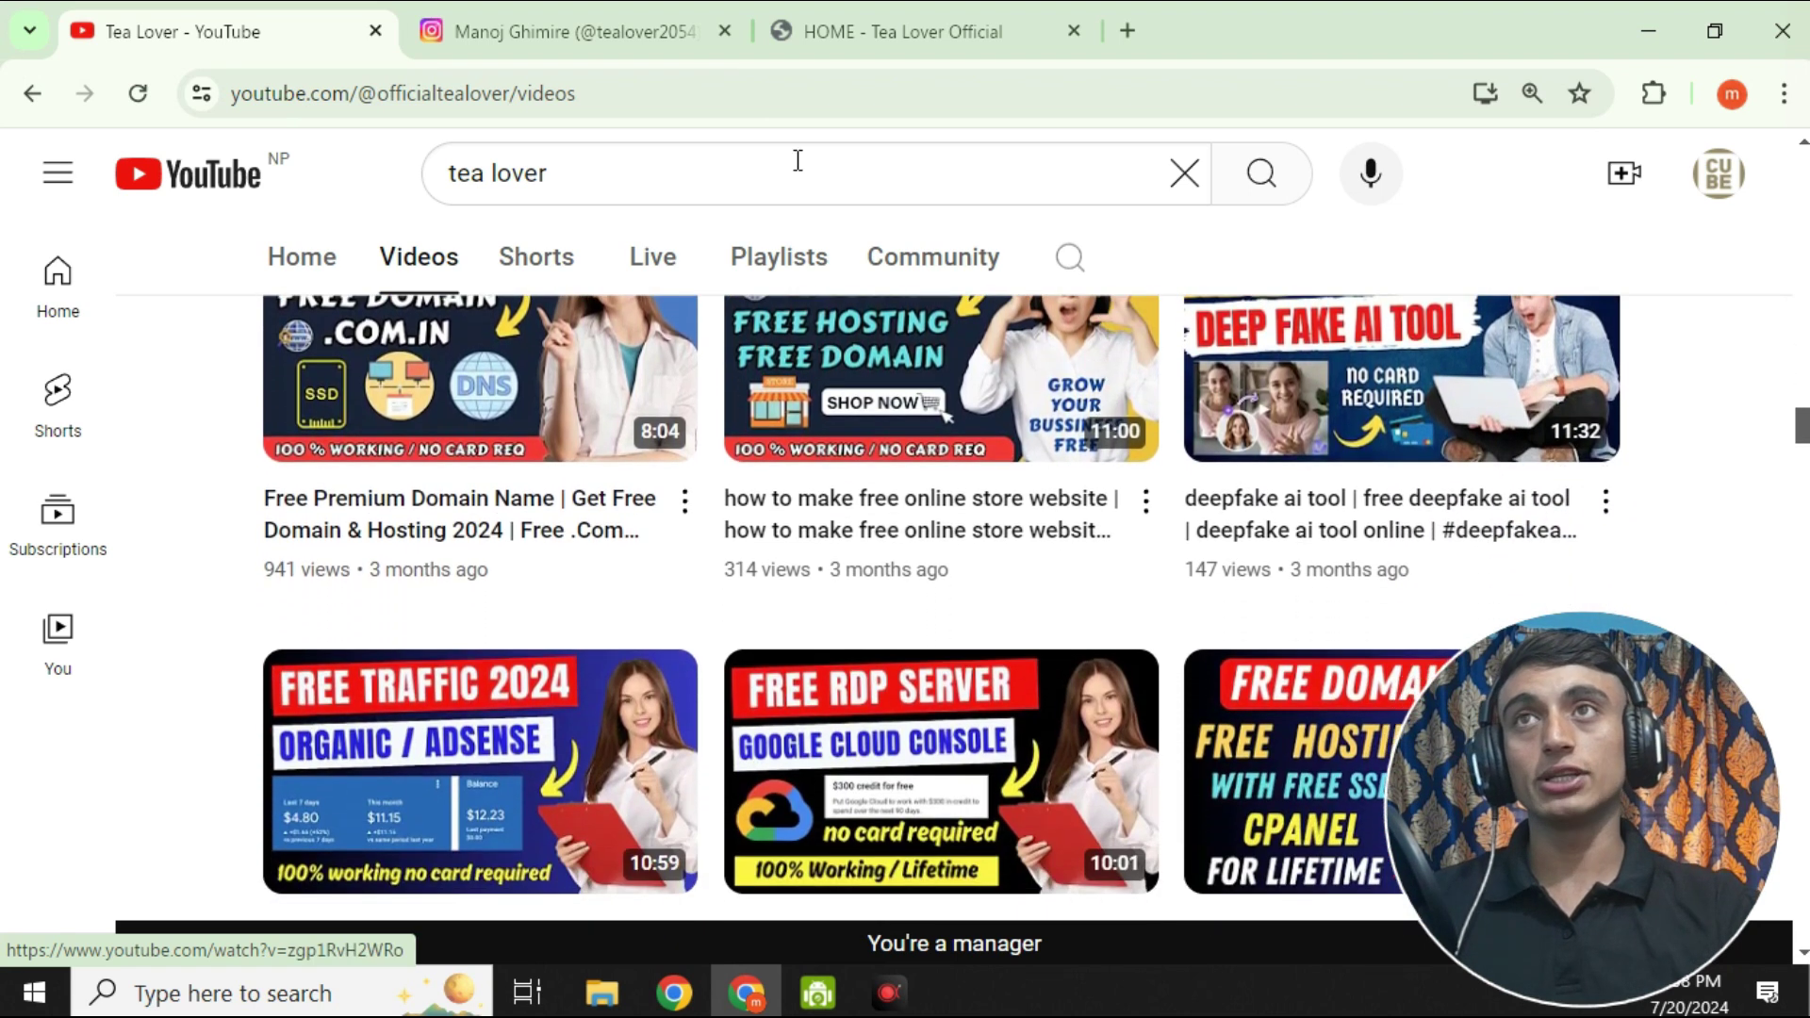
# Step: Look over the Instagram profile and the tealoverofficial.com site tabs
pyautogui.click(565, 24)
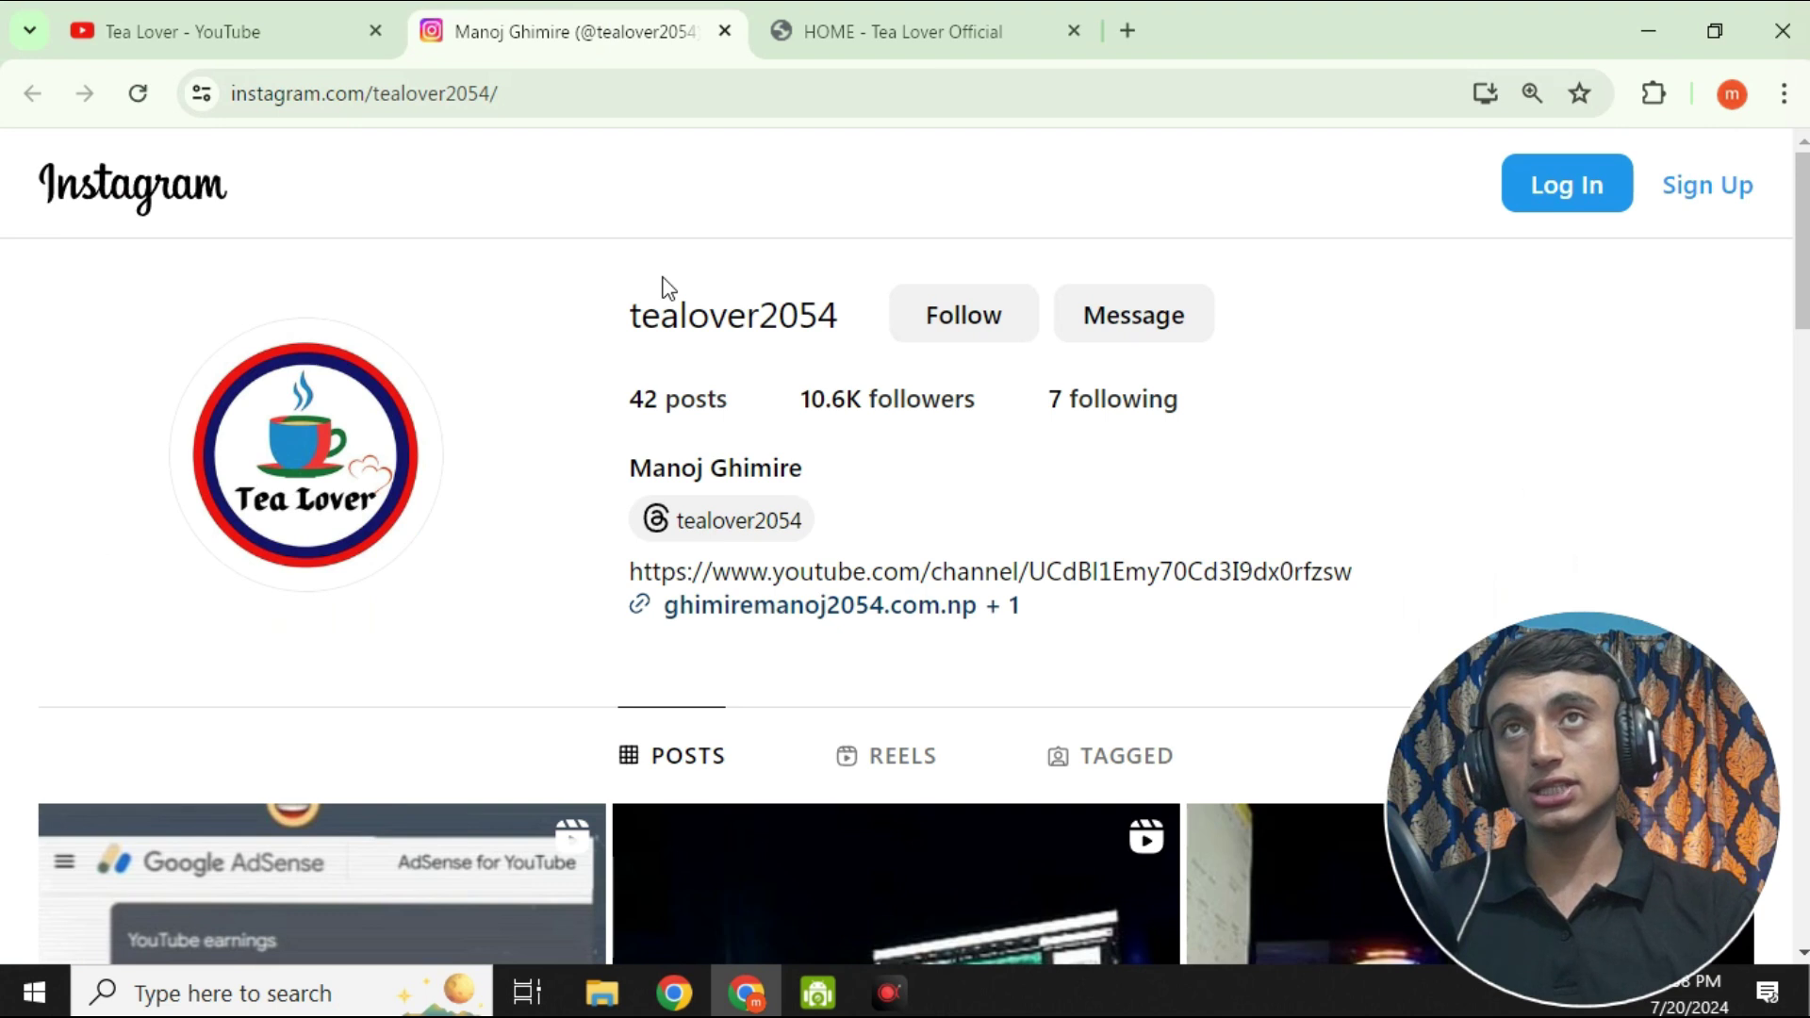
pyautogui.click(872, 34)
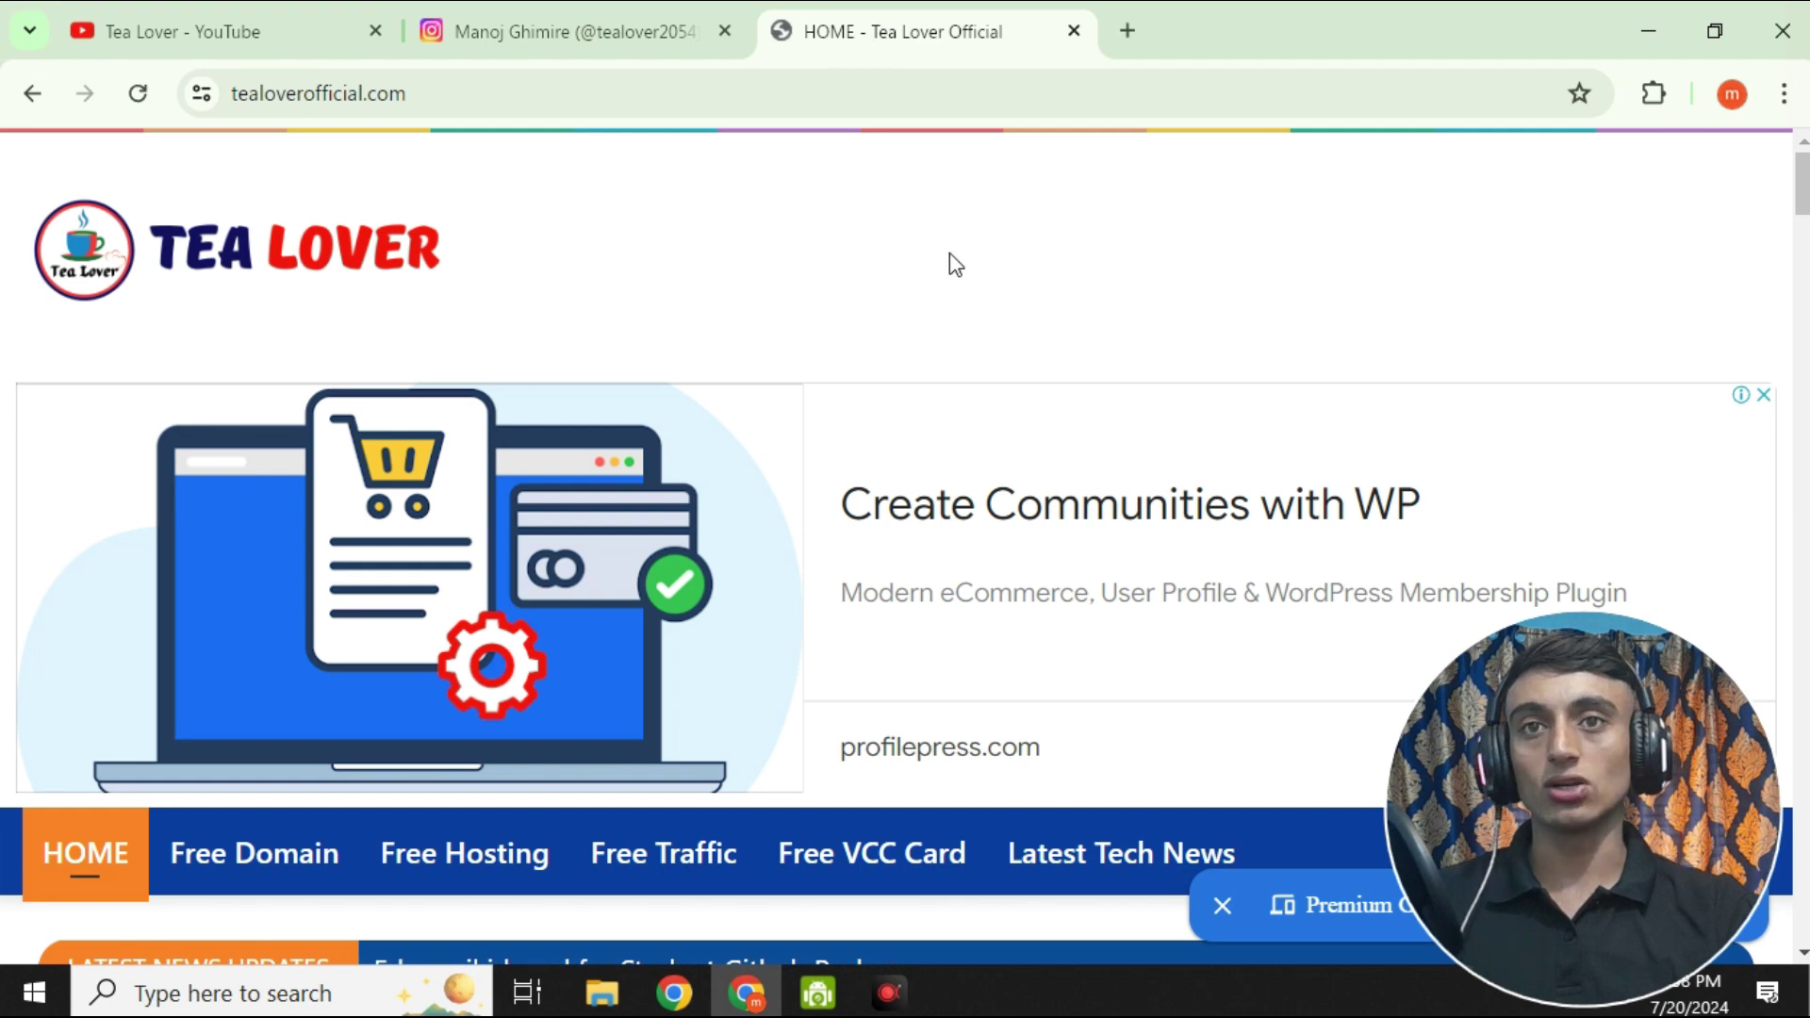
pyautogui.scroll(-6, 948, 254)
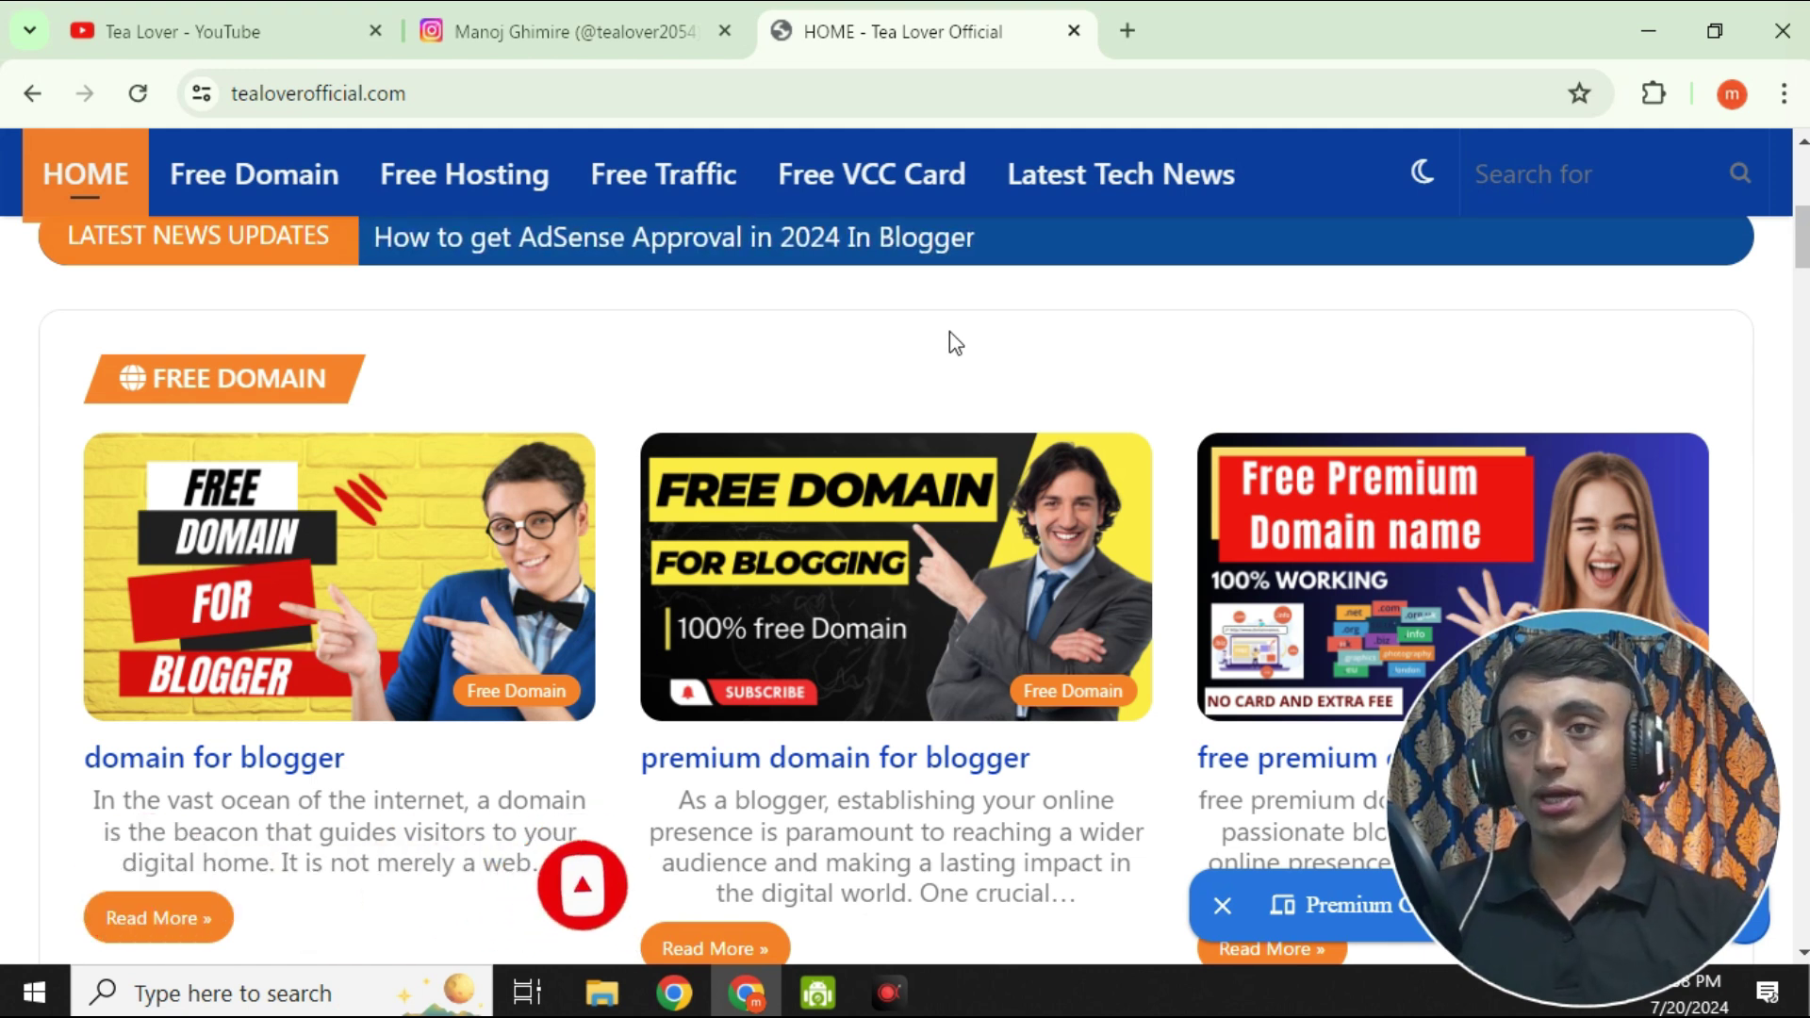
# Step: Return to the YouTube channel tab and open a new Google tab beside it
pyautogui.hotkey('ctrl', '1')
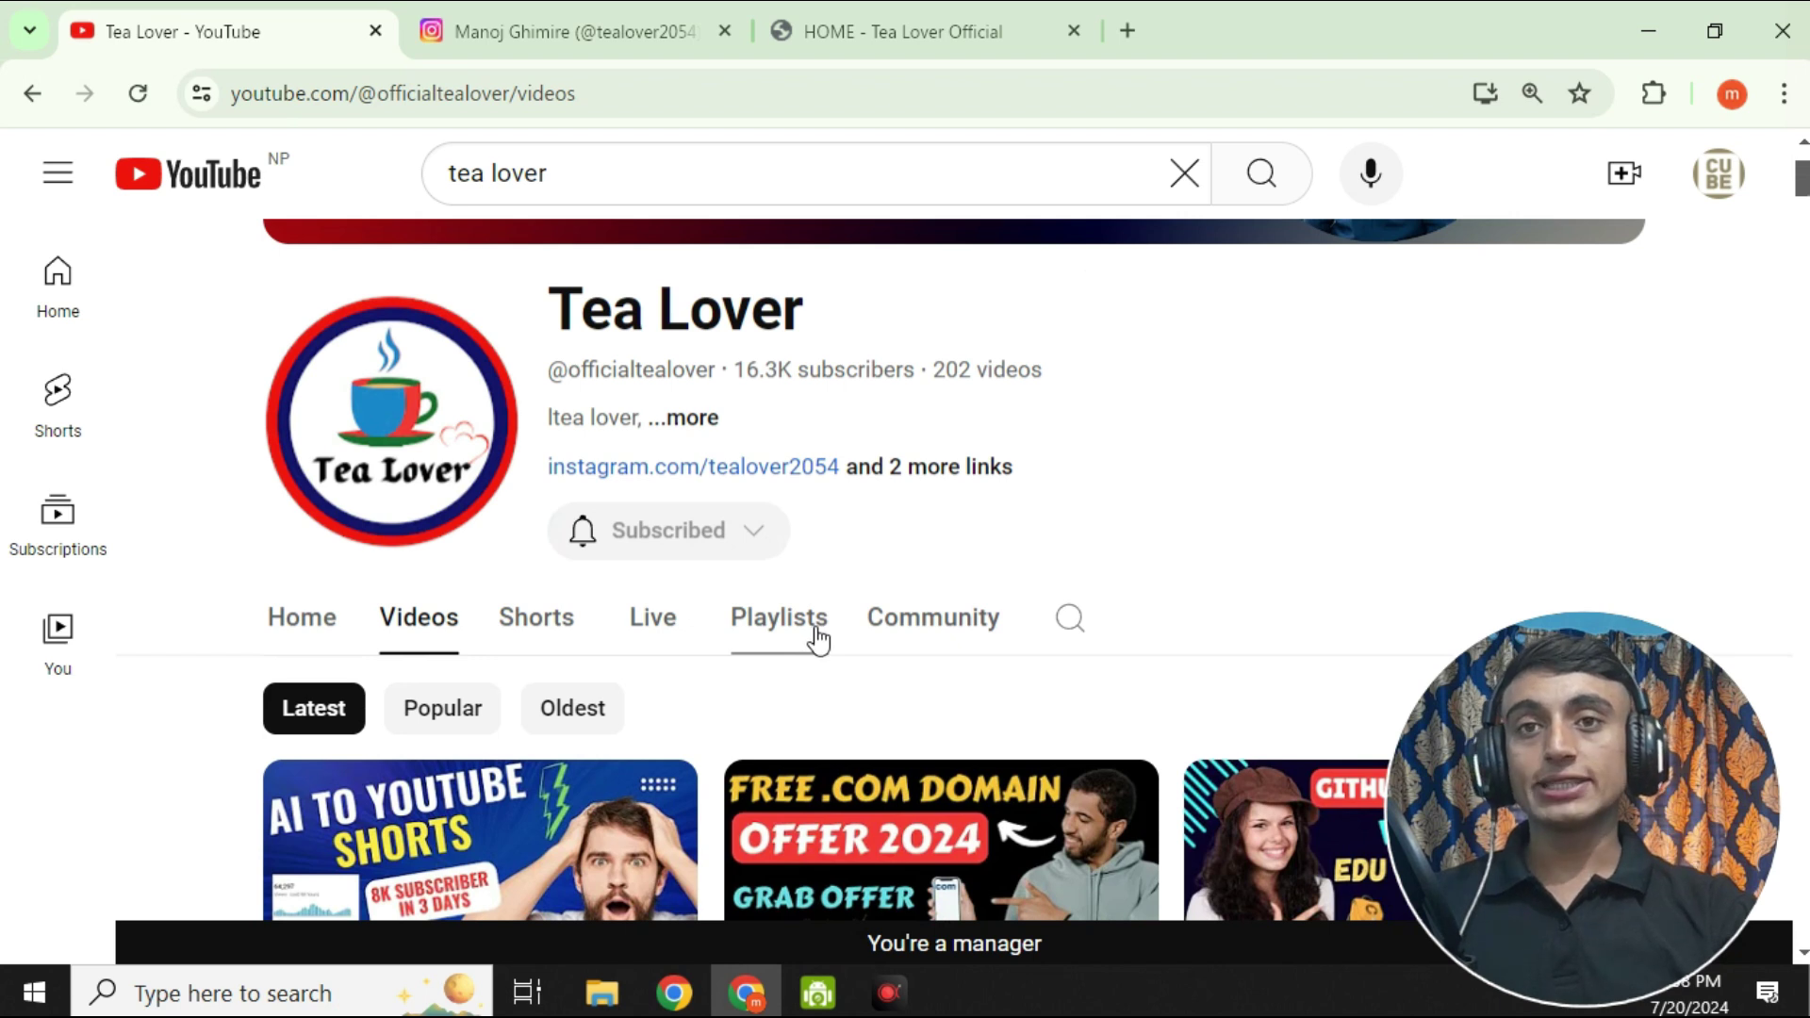
pyautogui.scroll(2, 893, 634)
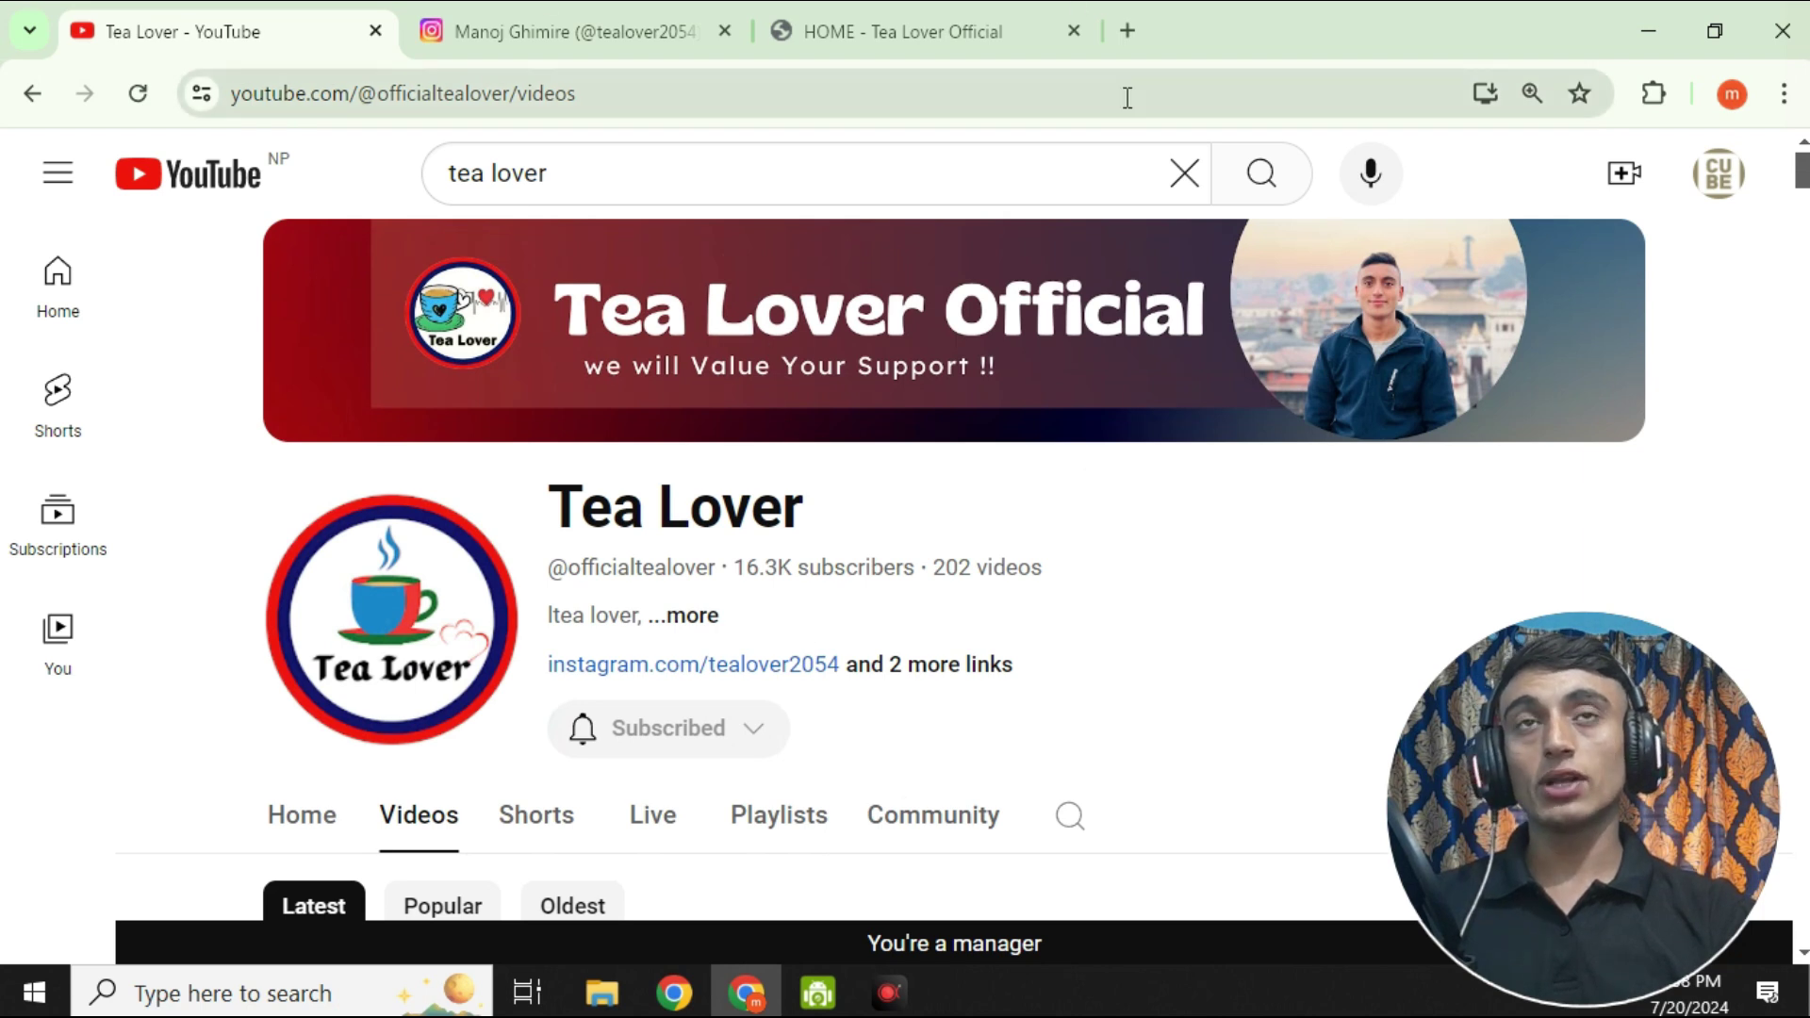
pyautogui.click(1129, 38)
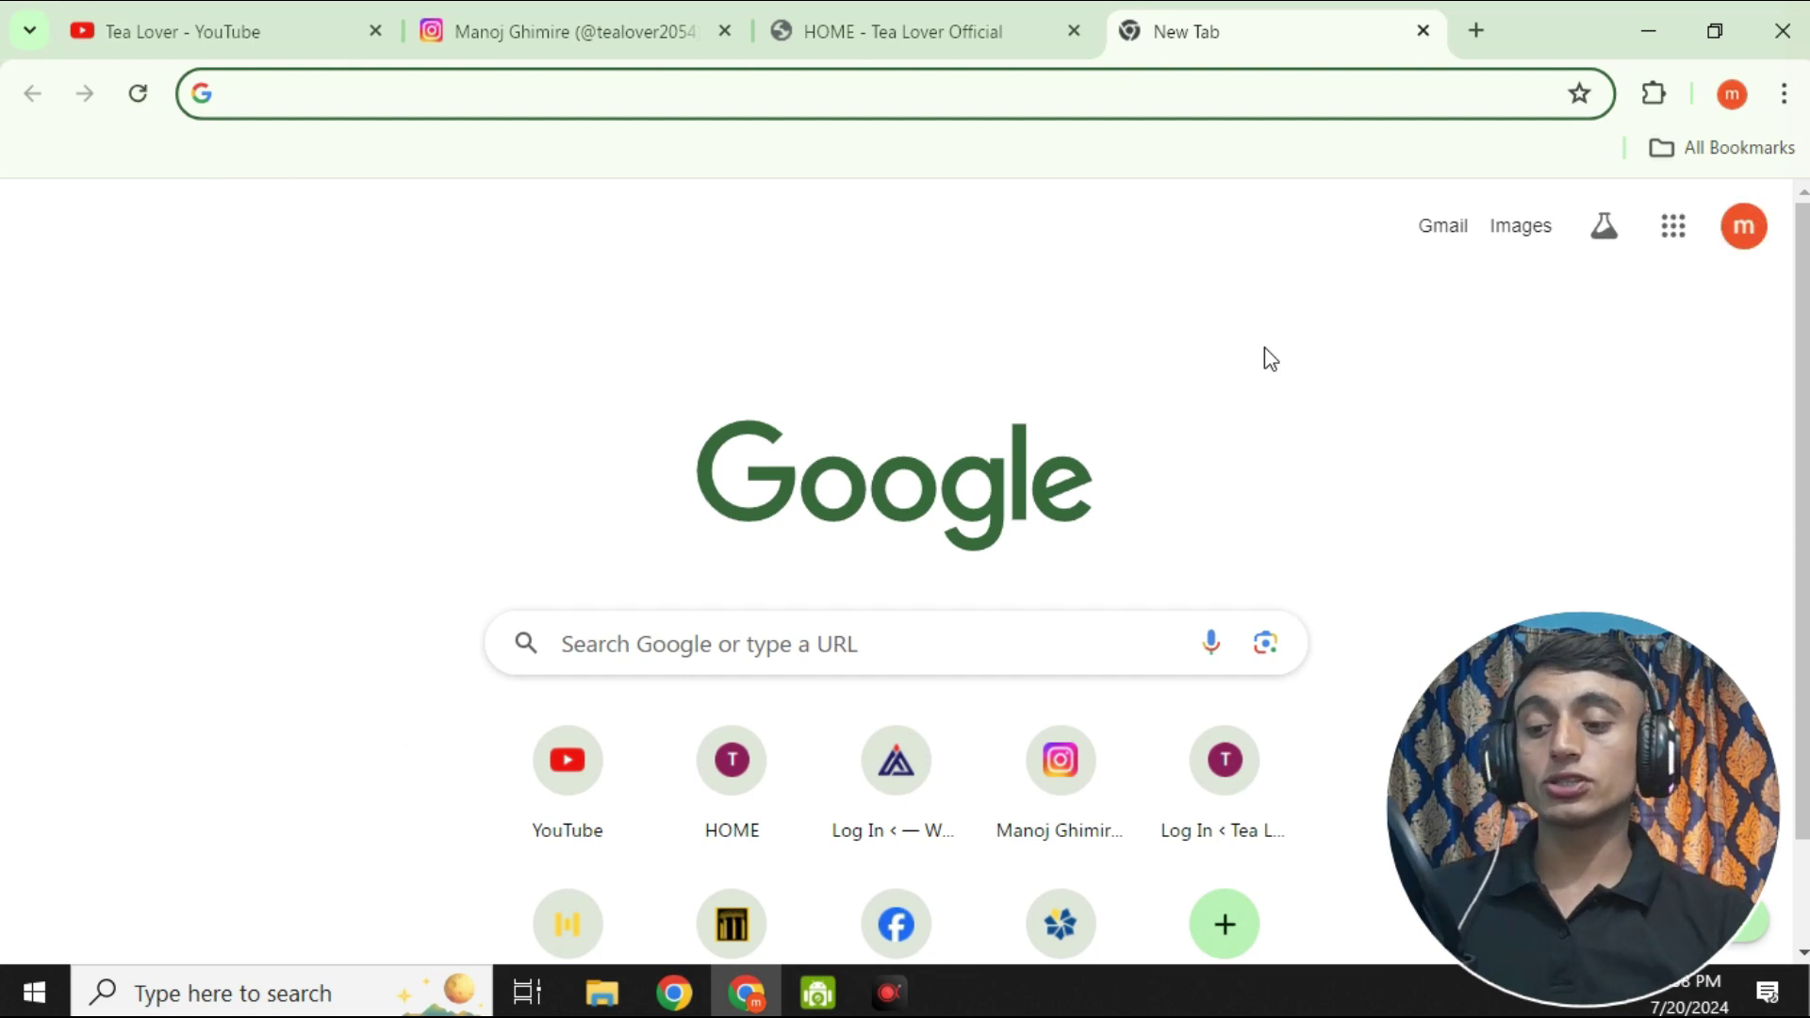
# Step: Load freedomainnow.com in the new tab, correcting the typos in the address
pyautogui.write('fd')
pyautogui.press('BackSpace')
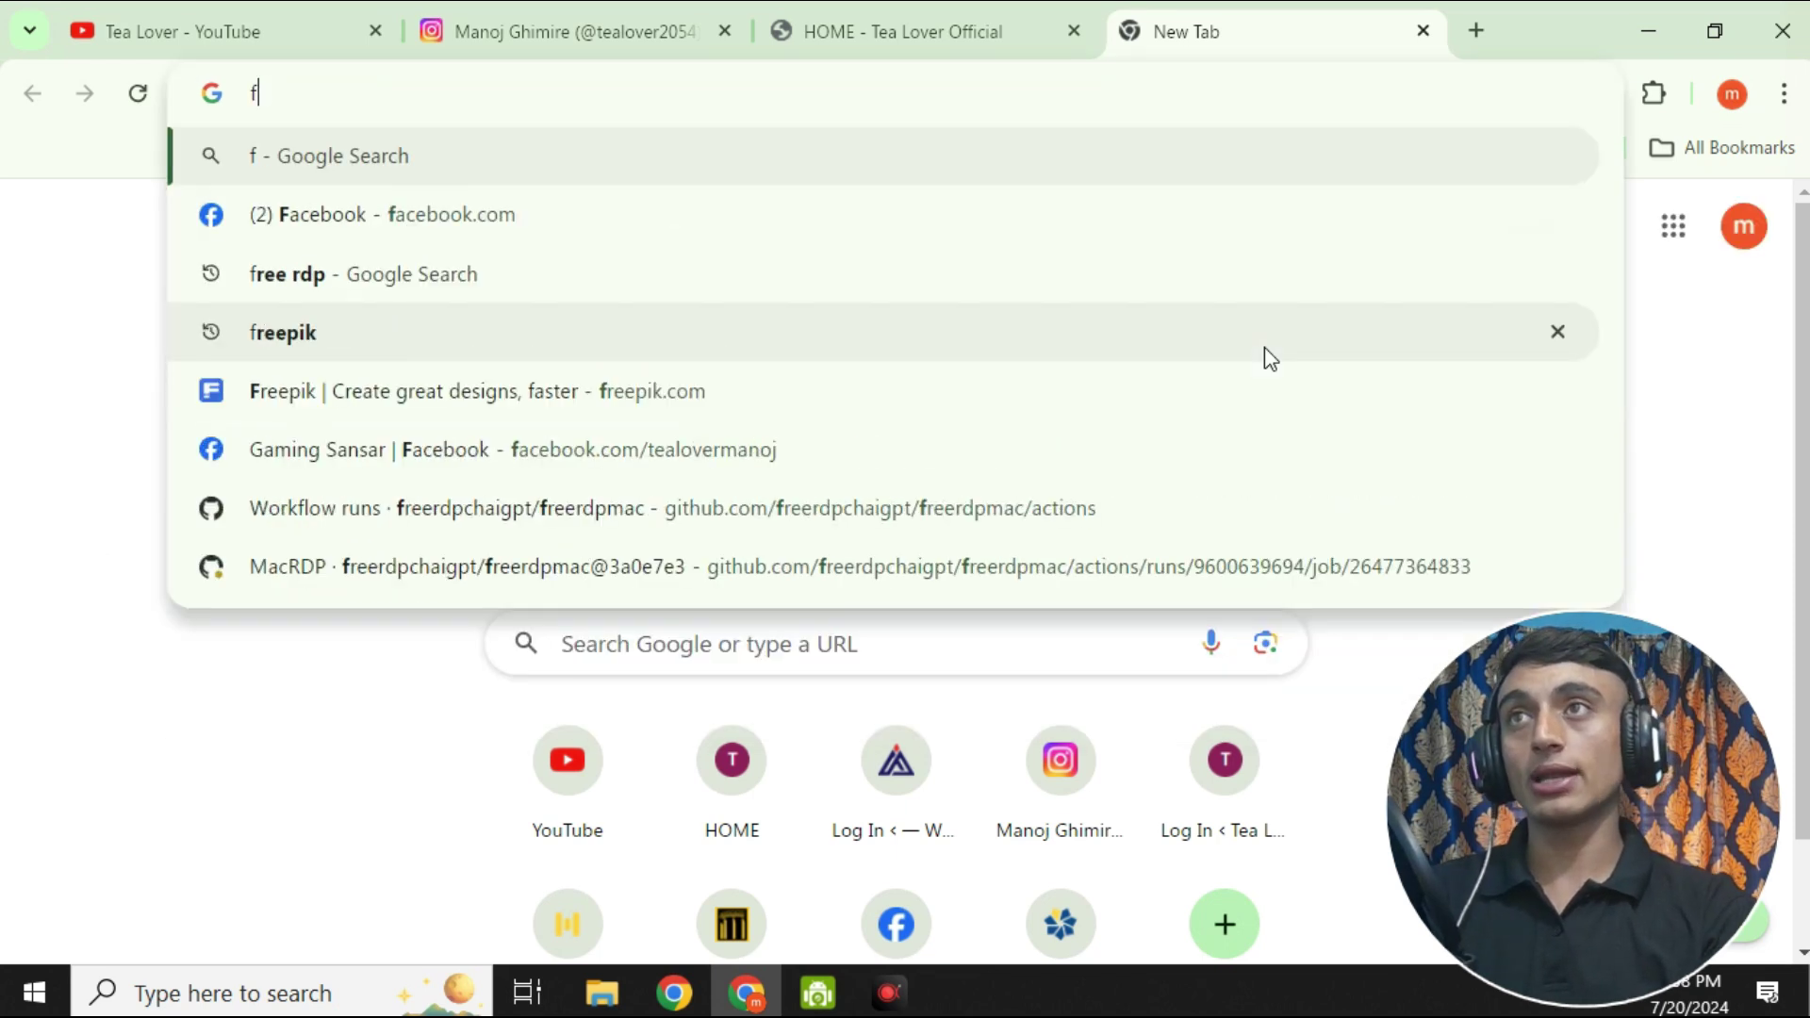
pyautogui.write('reedomainm')
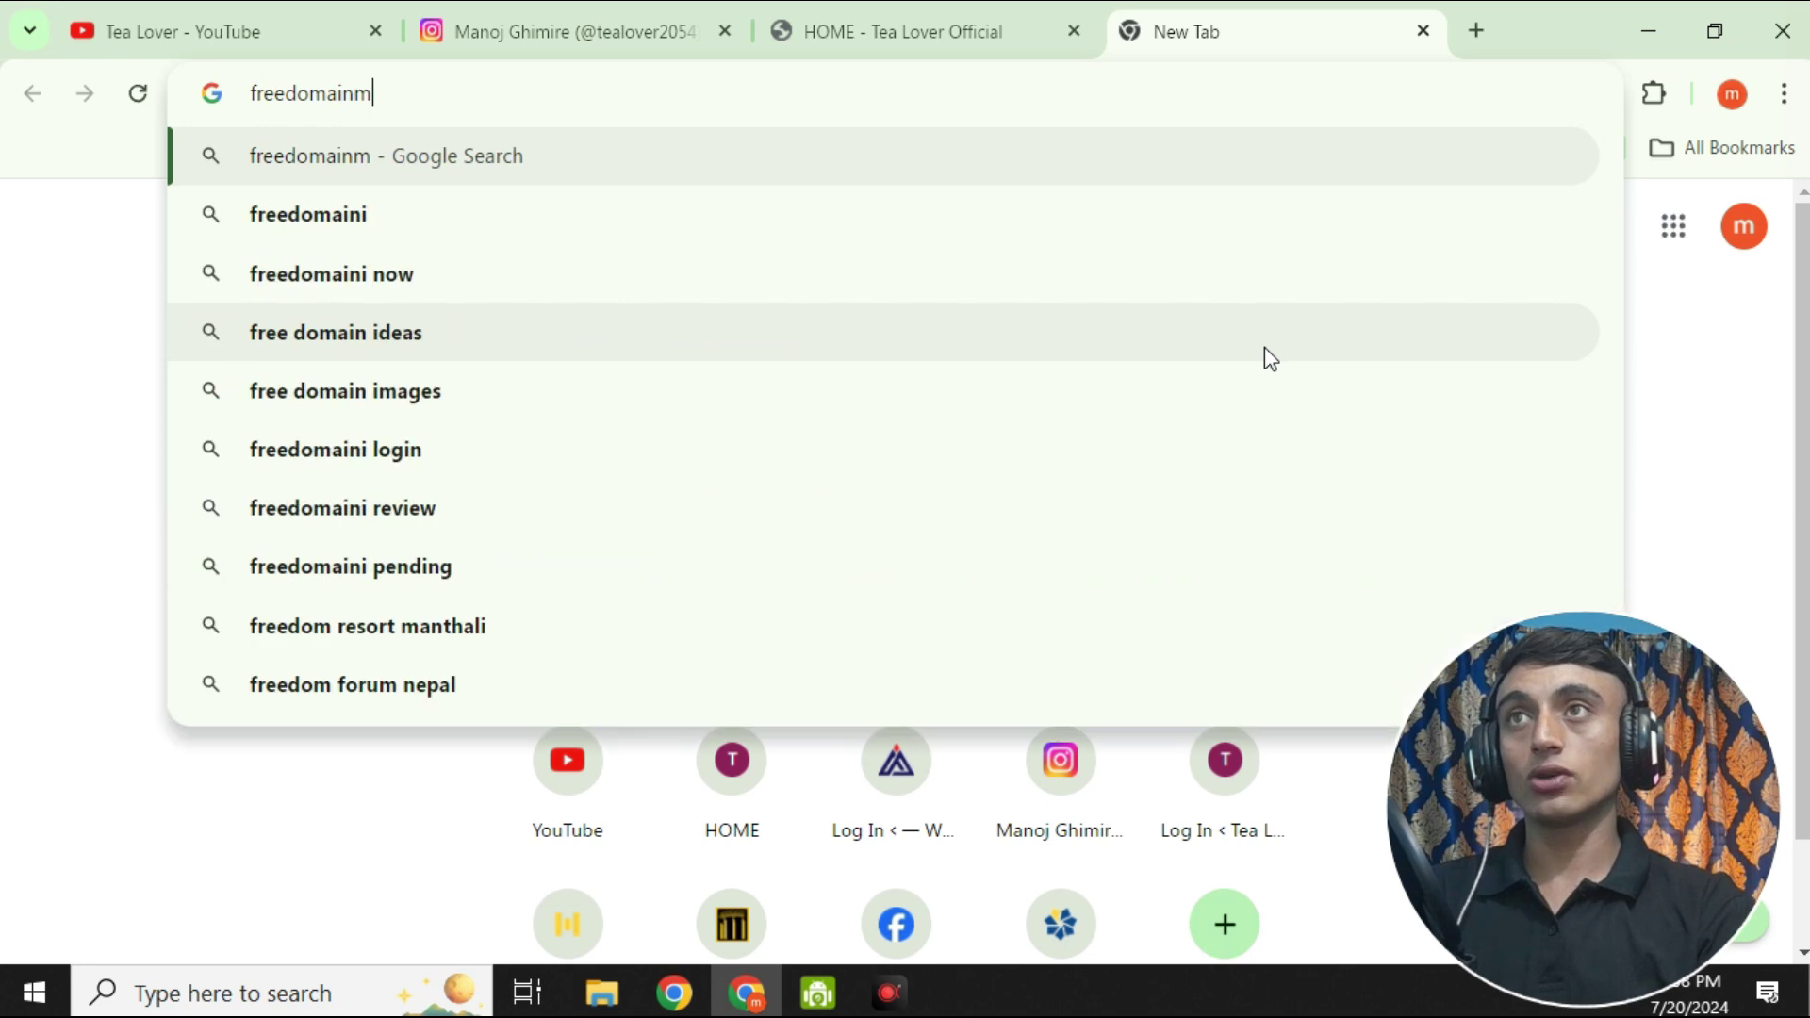
pyautogui.press('BackSpace')
pyautogui.write('now')
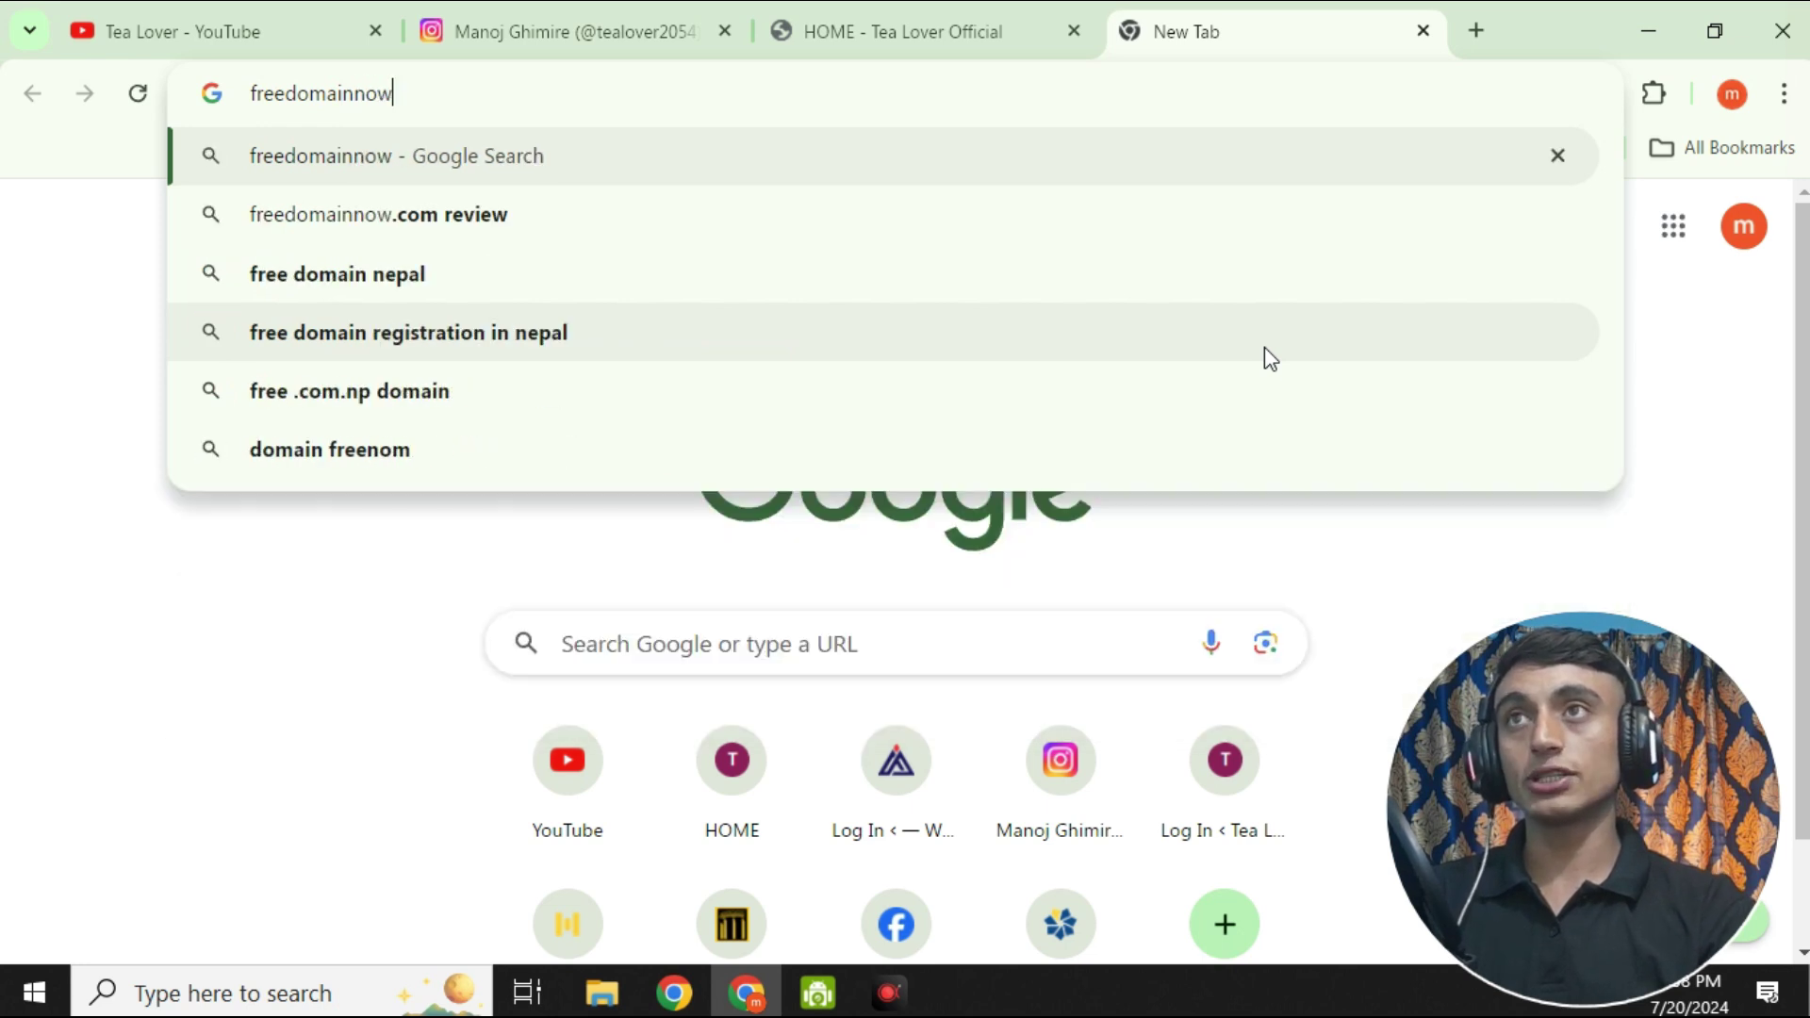
pyautogui.write('.com')
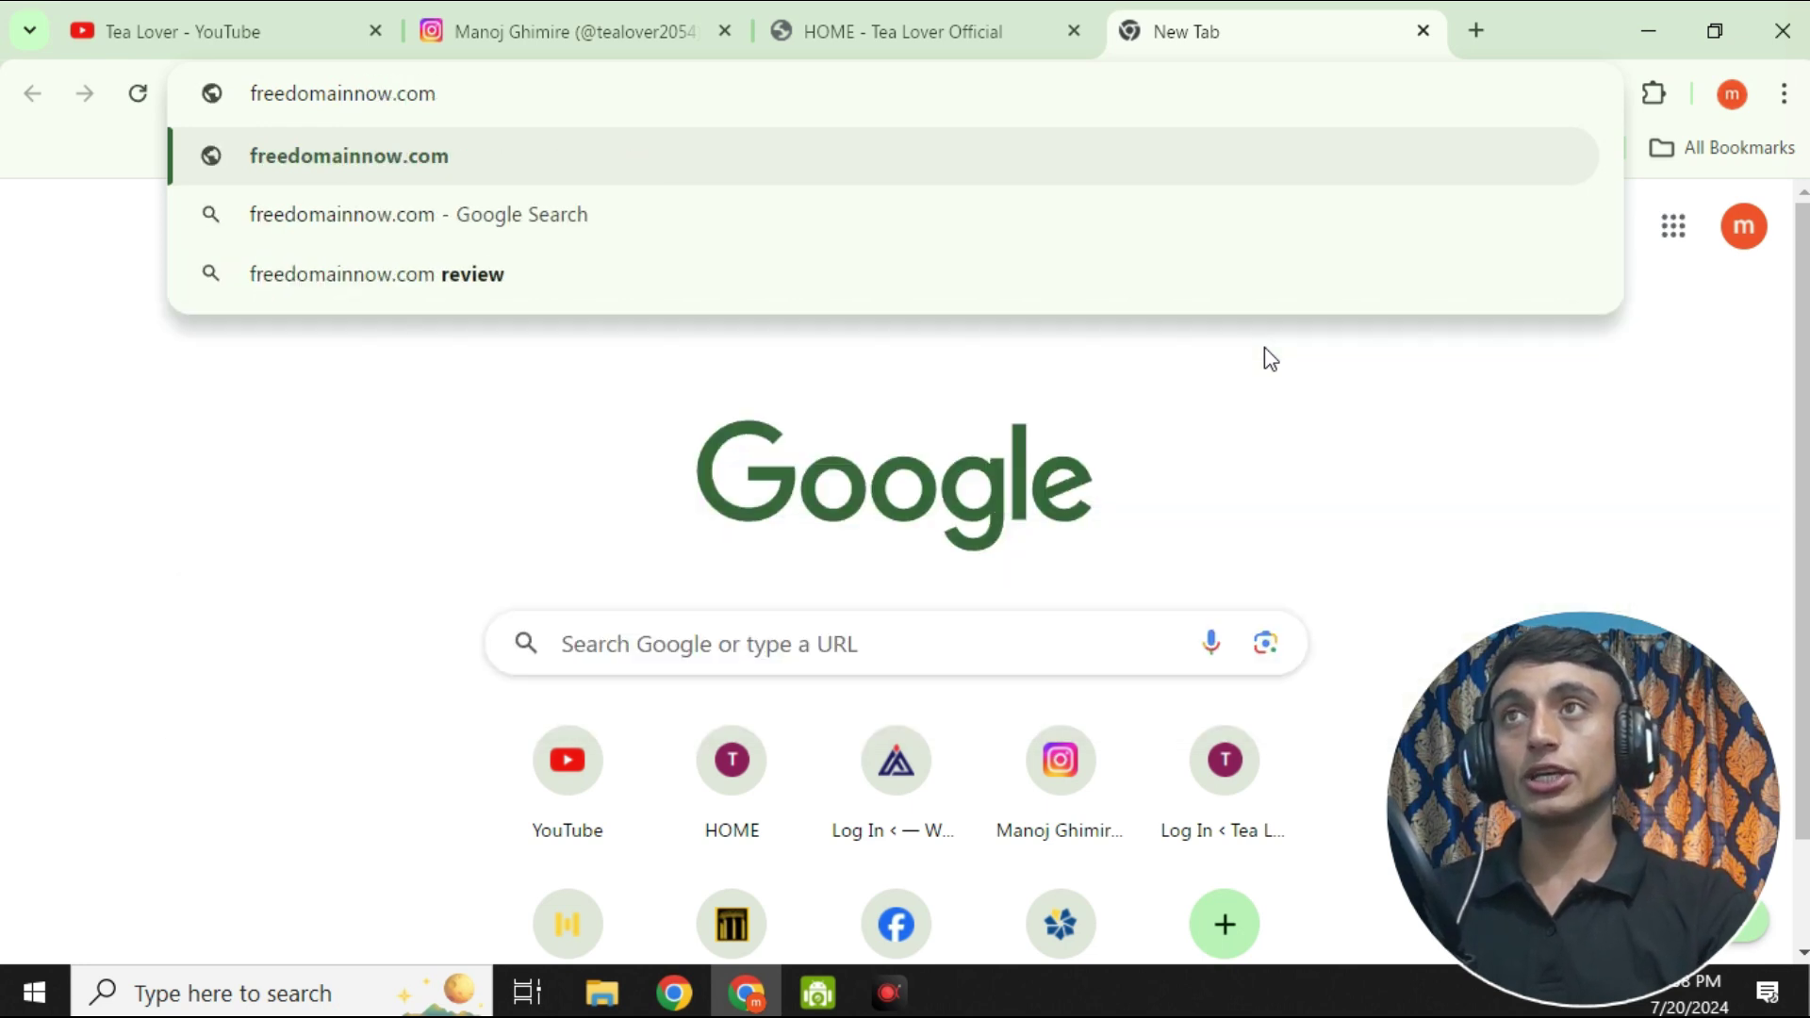
pyautogui.press('Return')
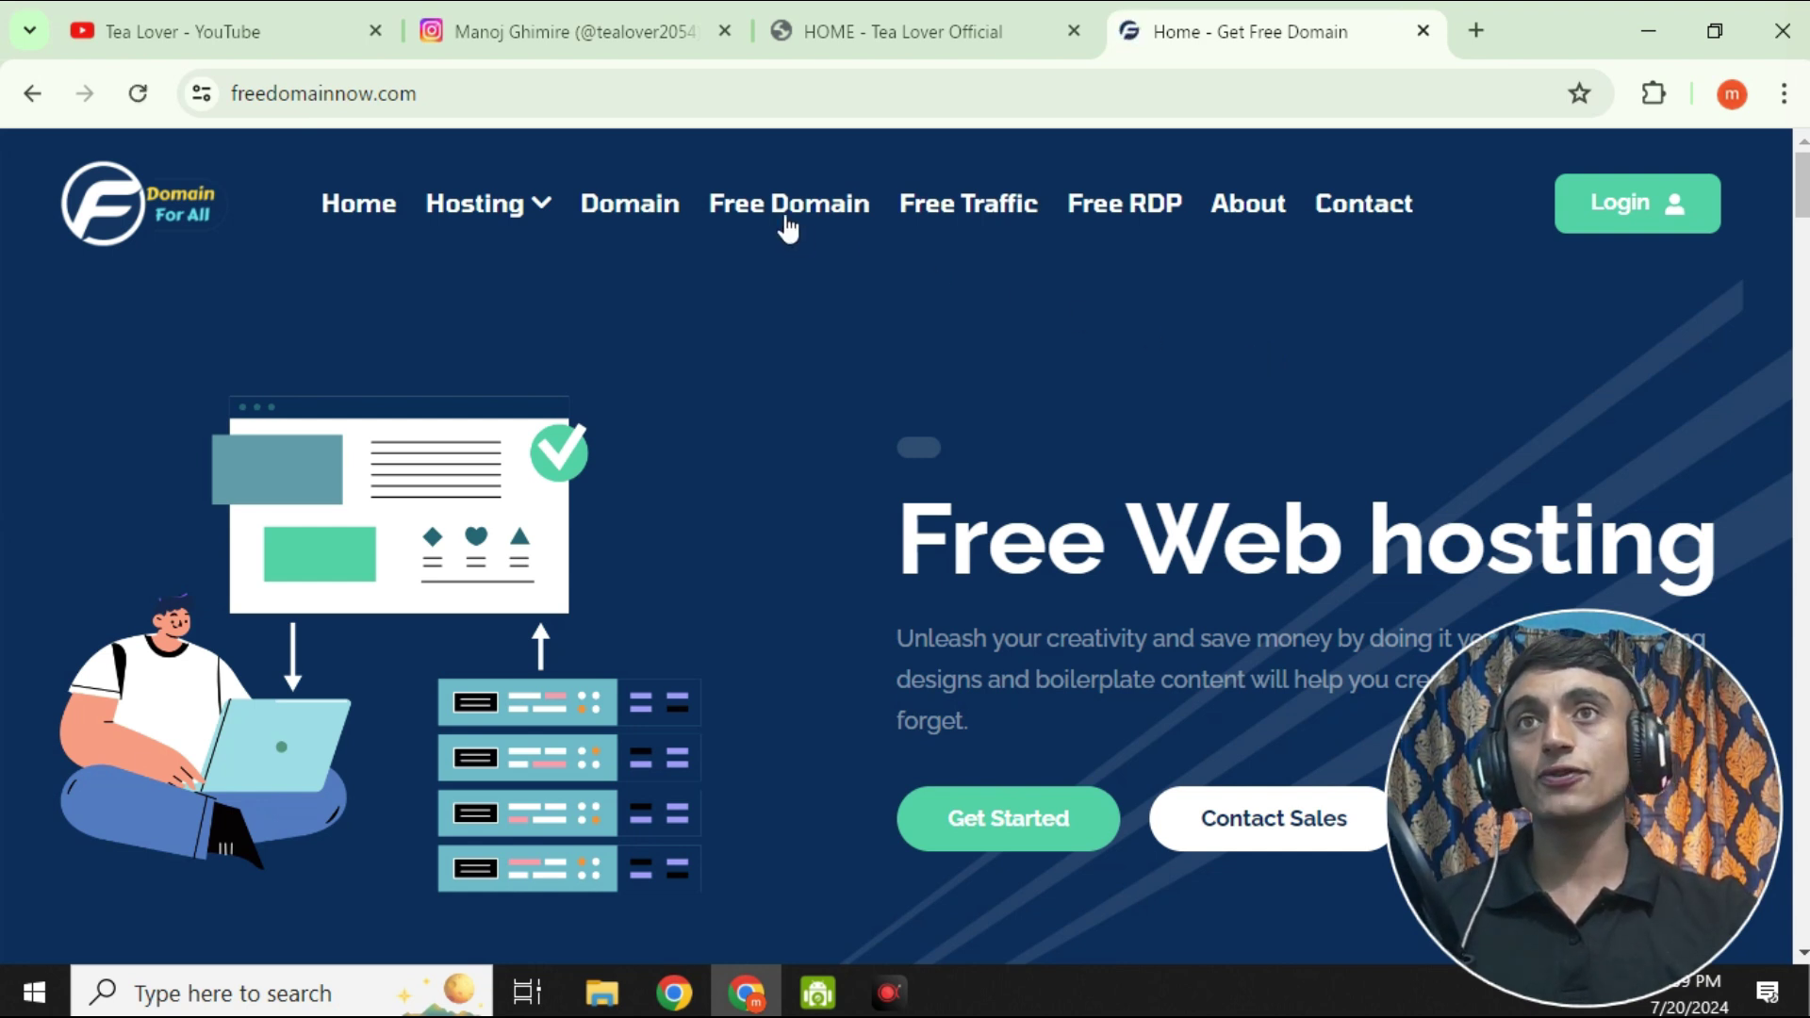
# Step: Open freedomainnow.com's Free RDP Server page and follow its offer to the AppOnFly trial page
pyautogui.click(1167, 203)
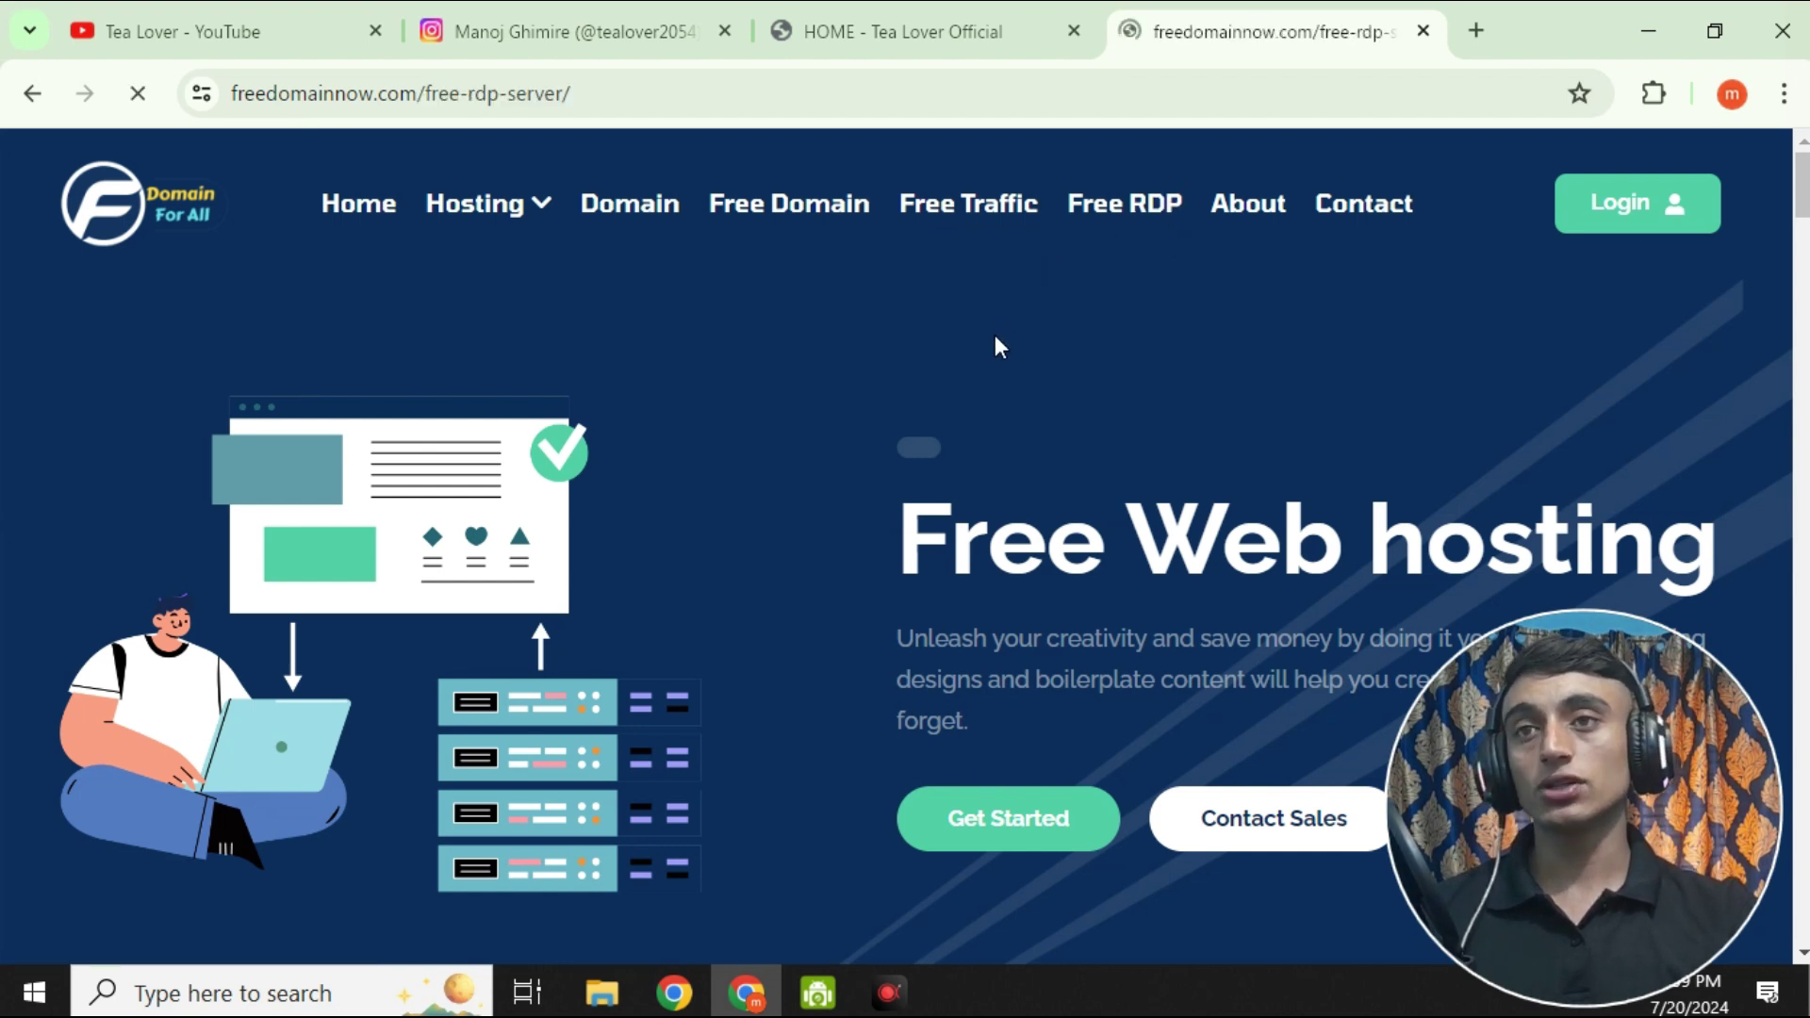
pyautogui.scroll(-10, 965, 358)
pyautogui.scroll(10, 971, 368)
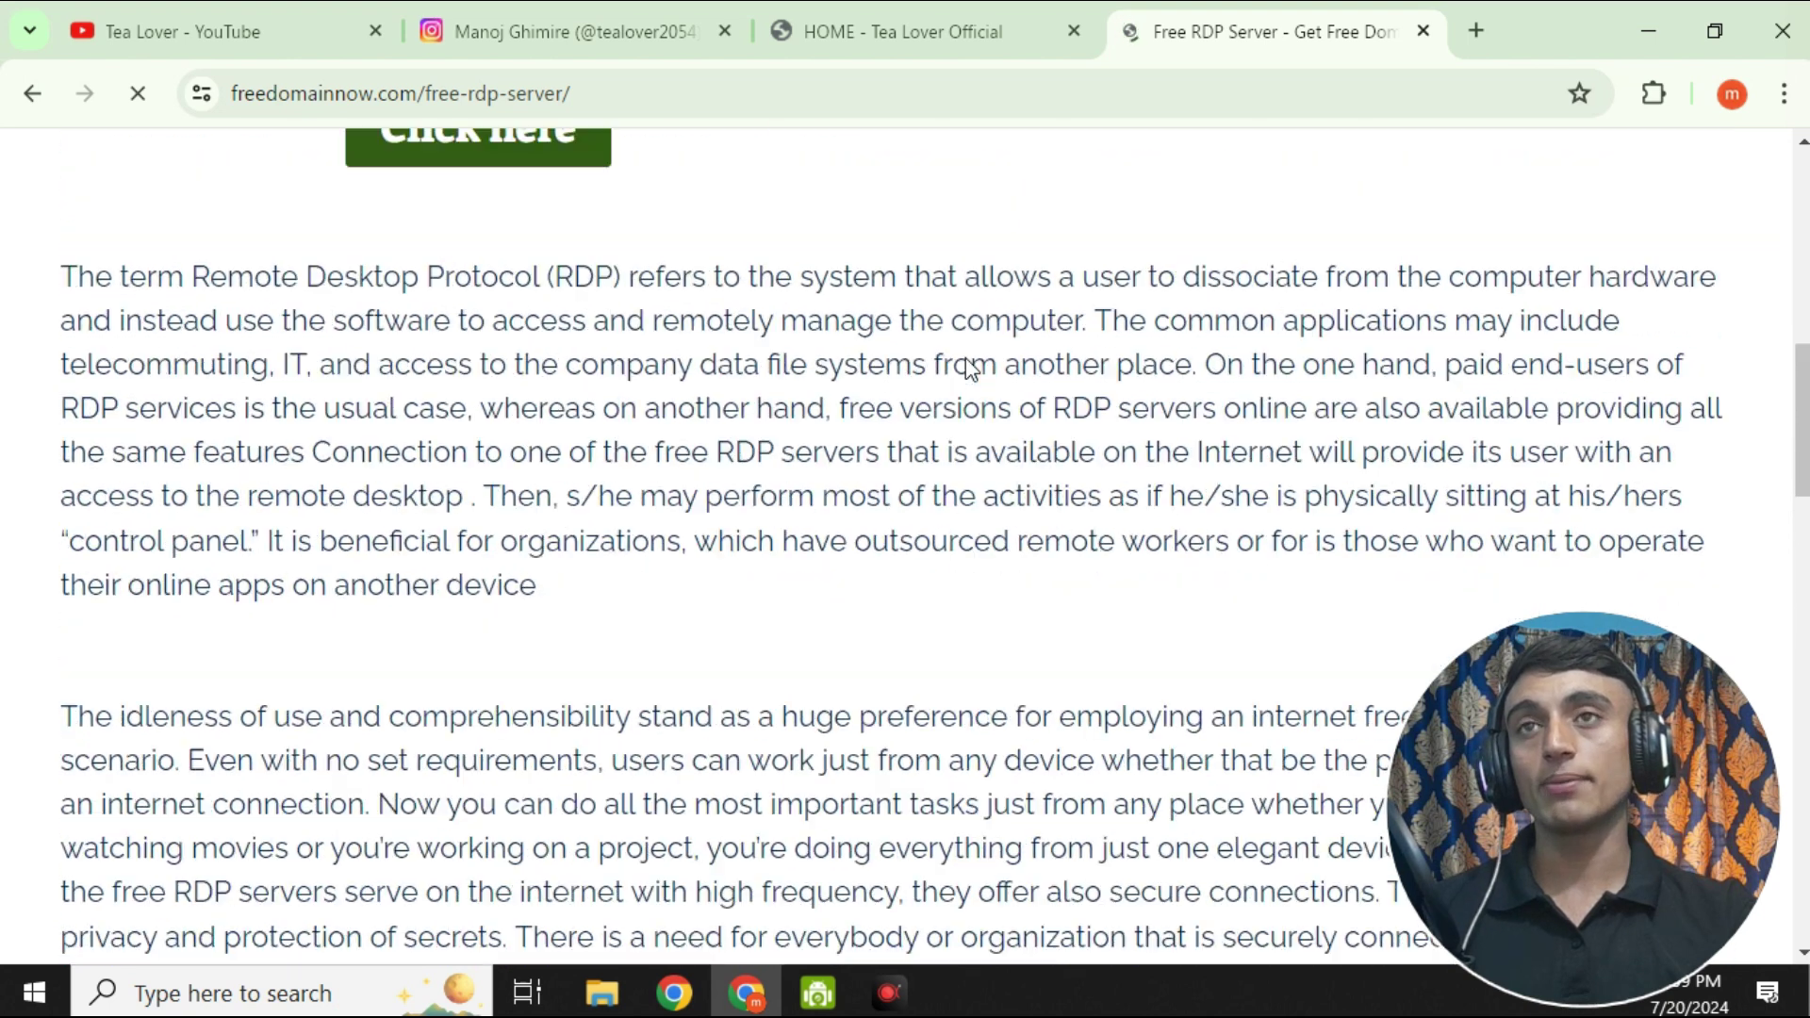
pyautogui.scroll(-3, 1044, 405)
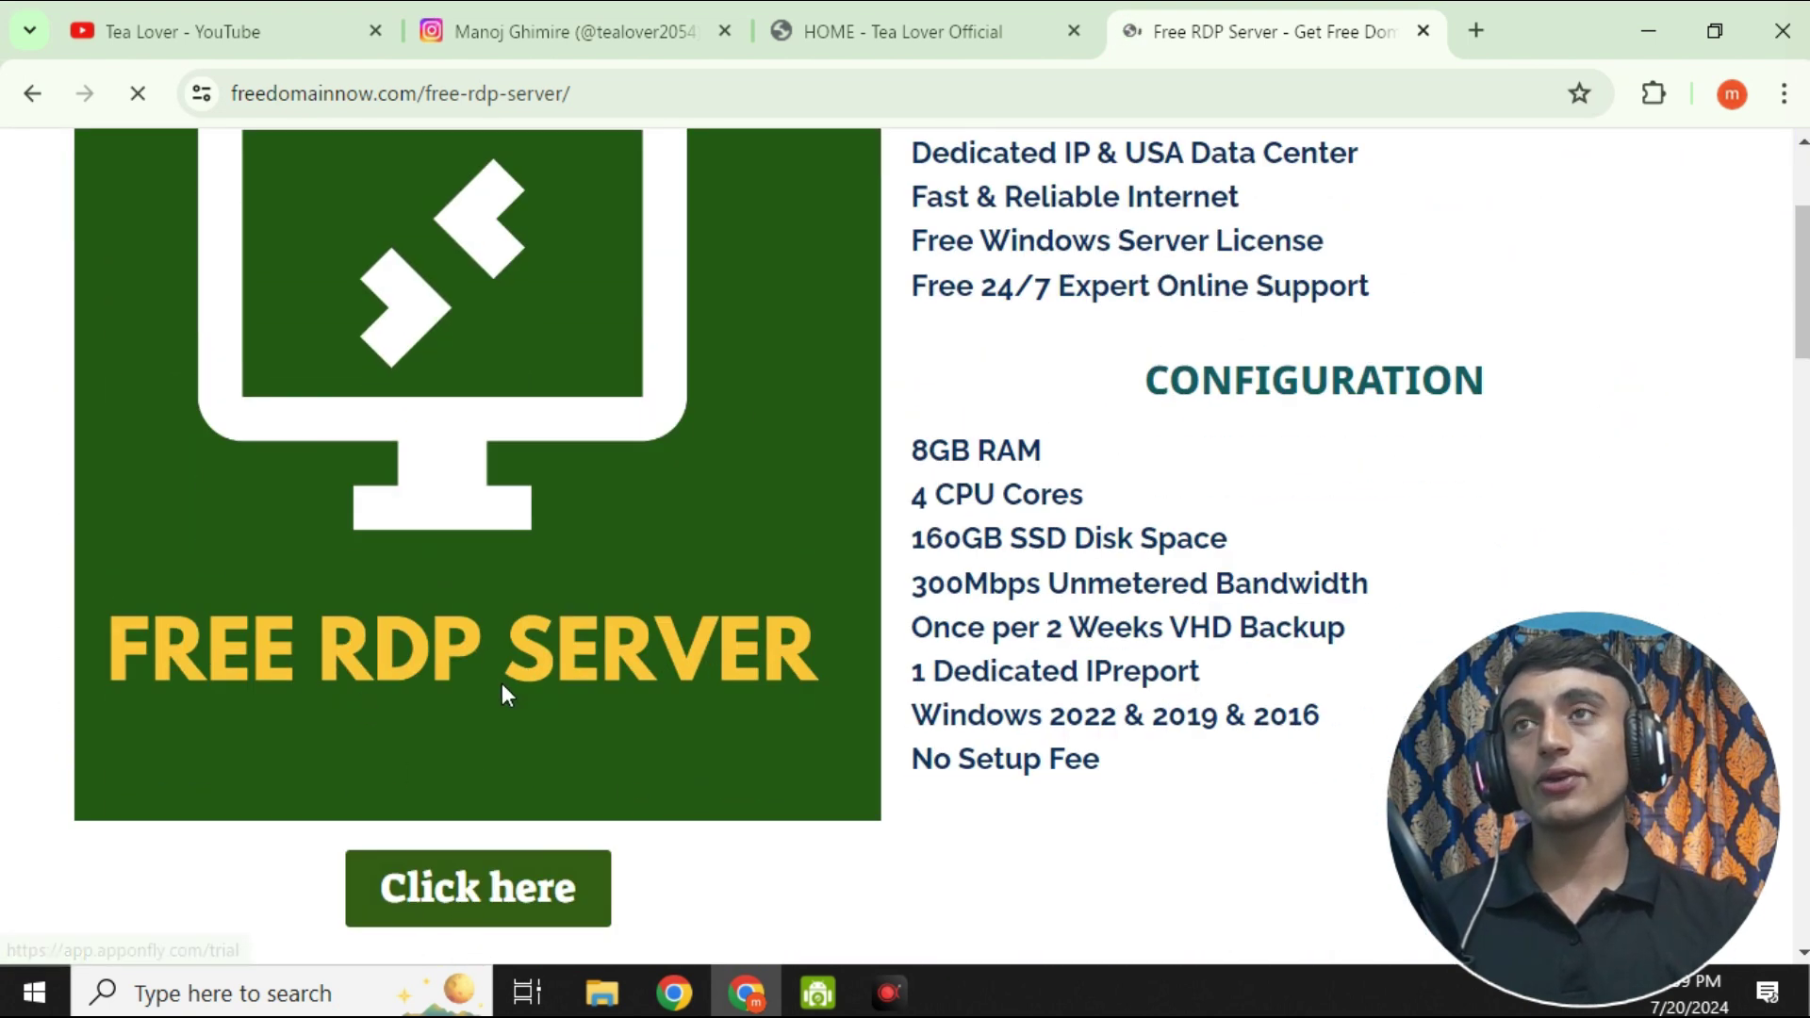
pyautogui.scroll(-5, 553, 658)
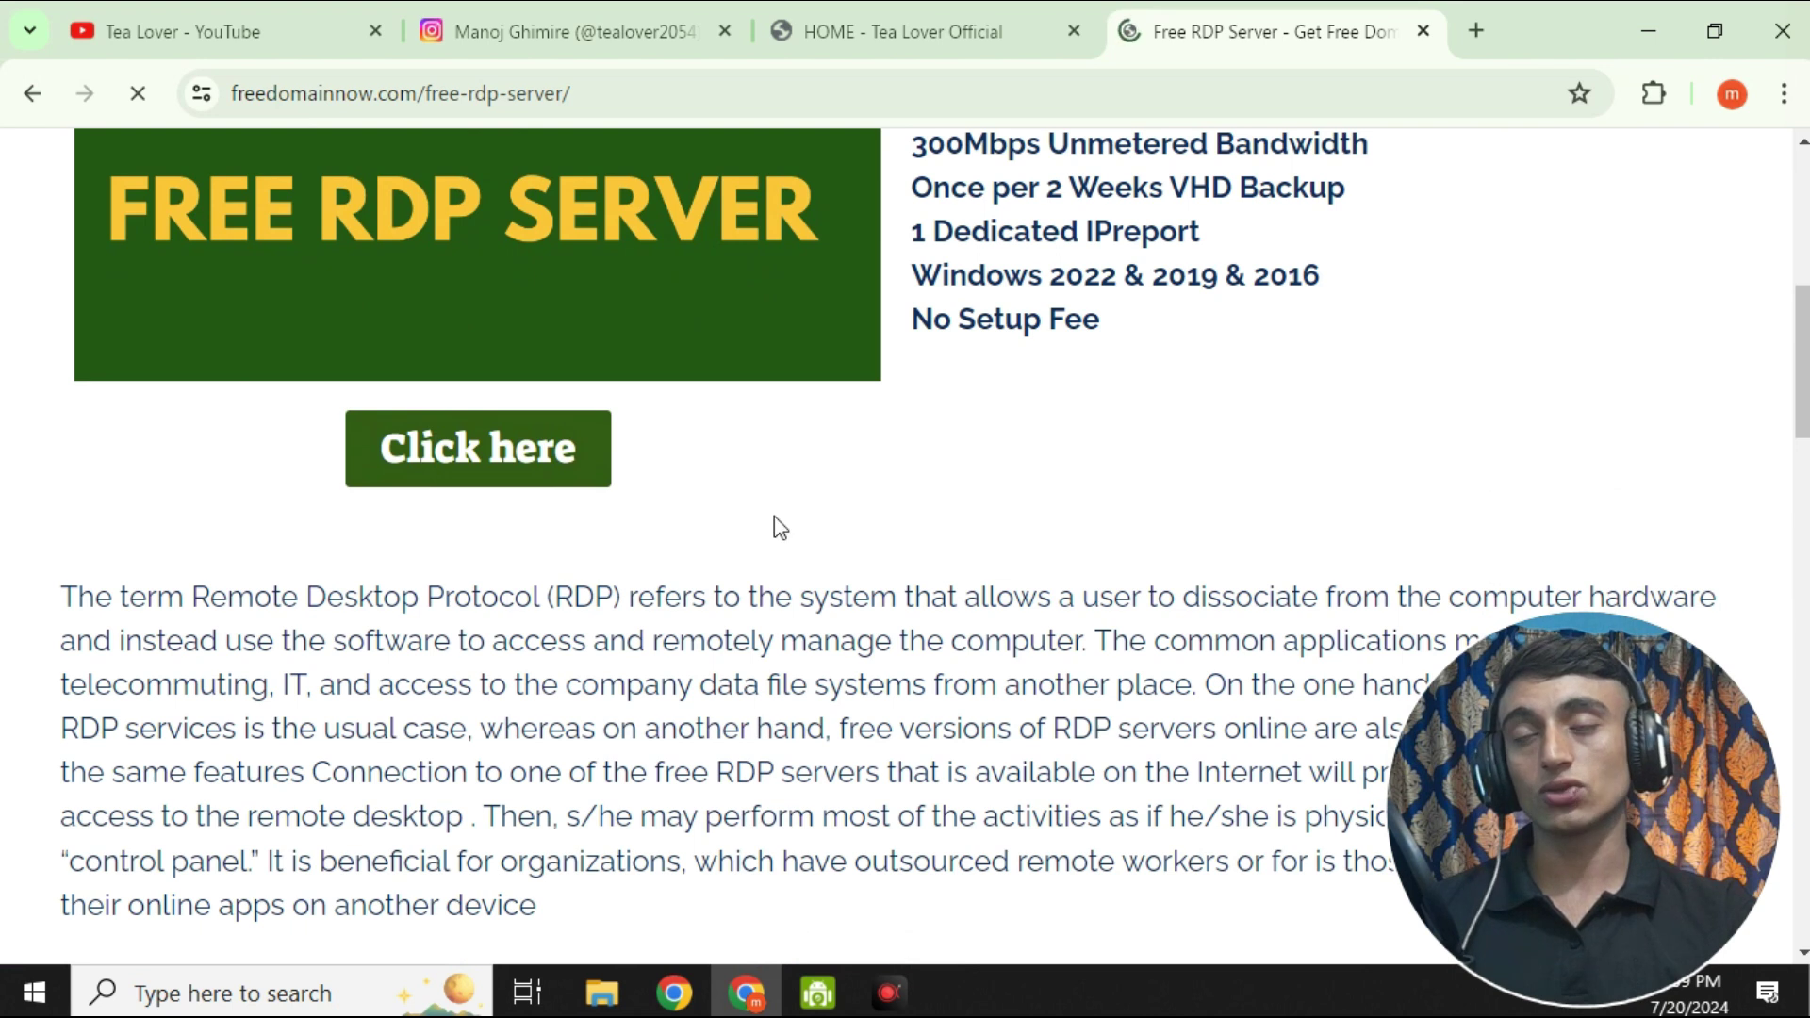
pyautogui.click(477, 448)
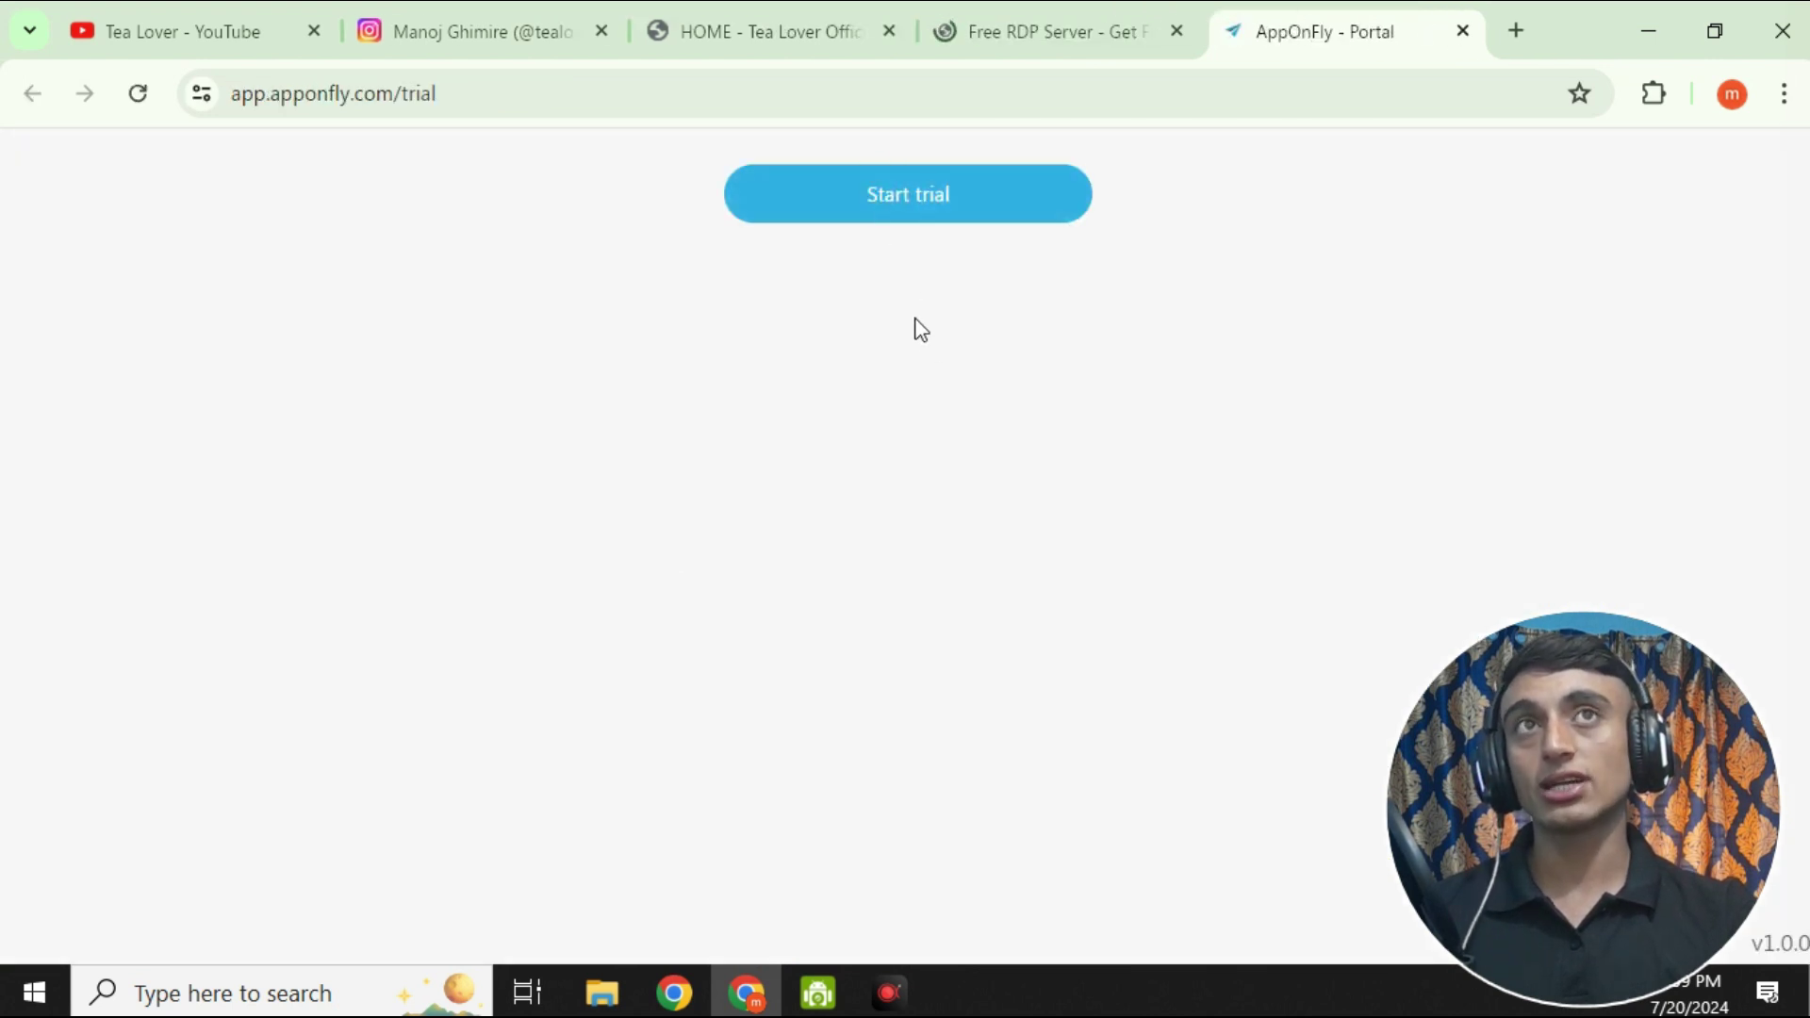
# Step: Start the AppOnFly trial remote desktop and dismiss the clipboard permission popup
pyautogui.click(919, 199)
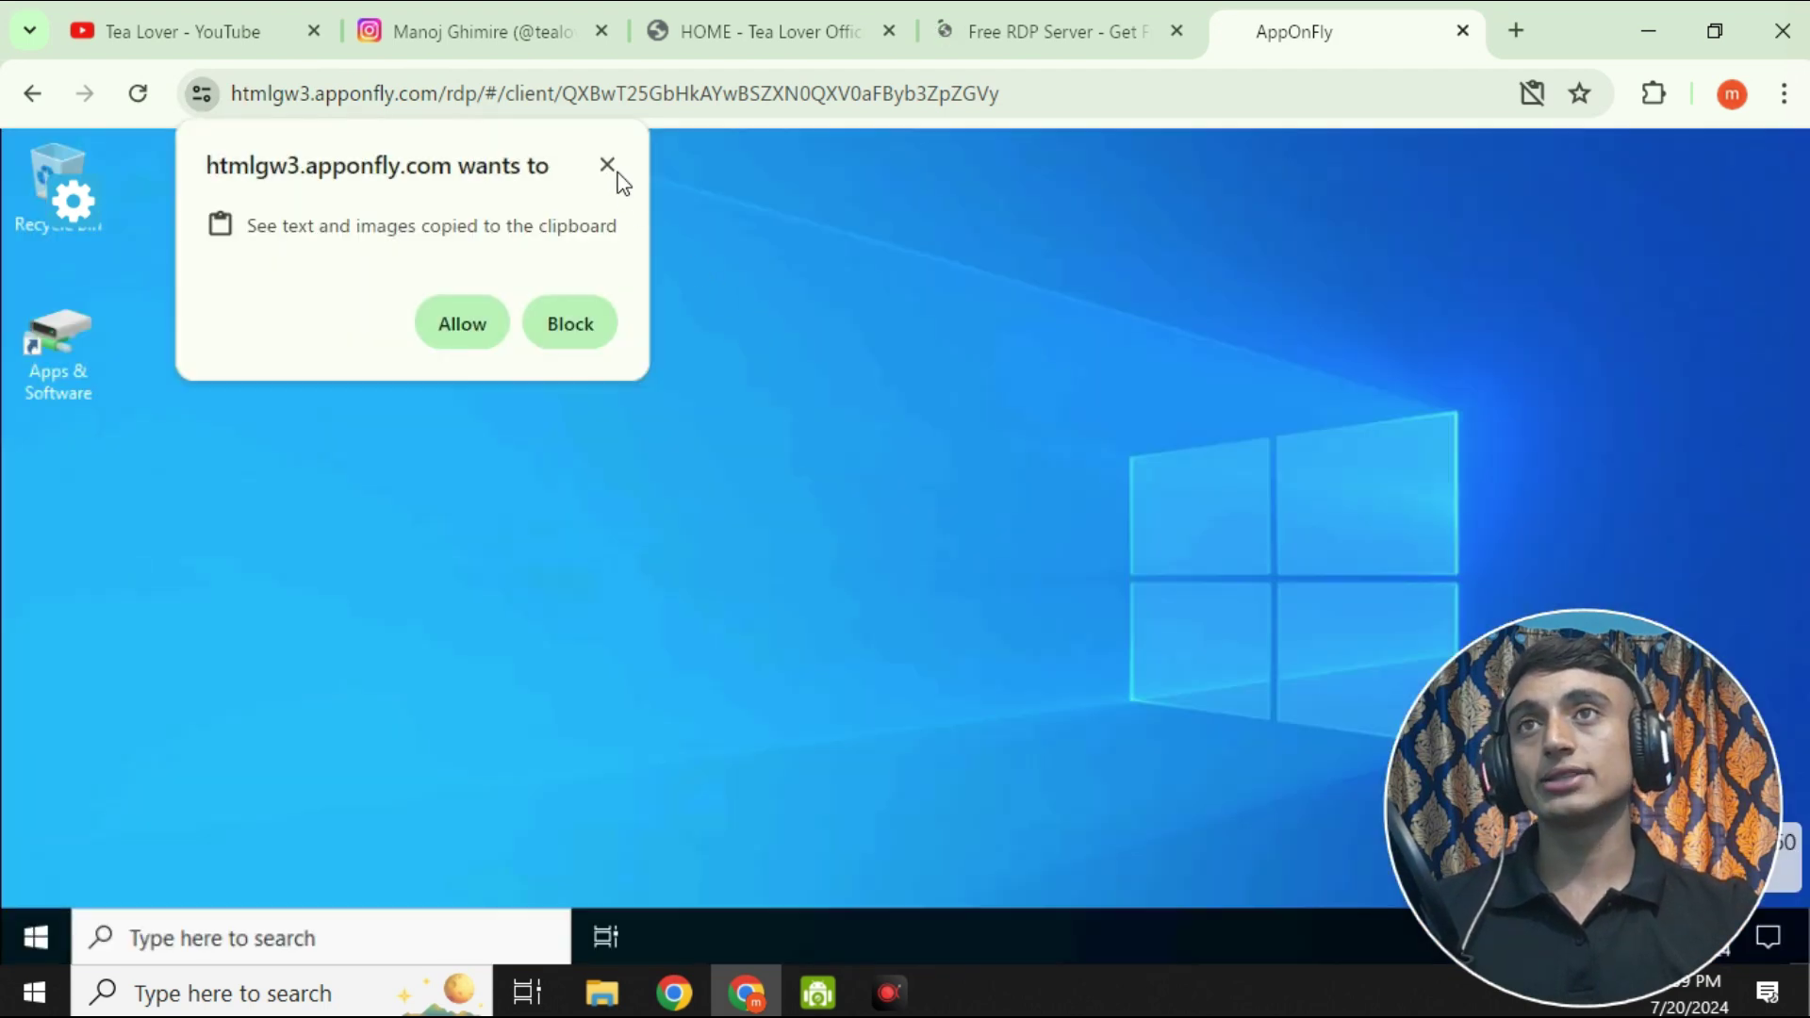
pyautogui.click(609, 172)
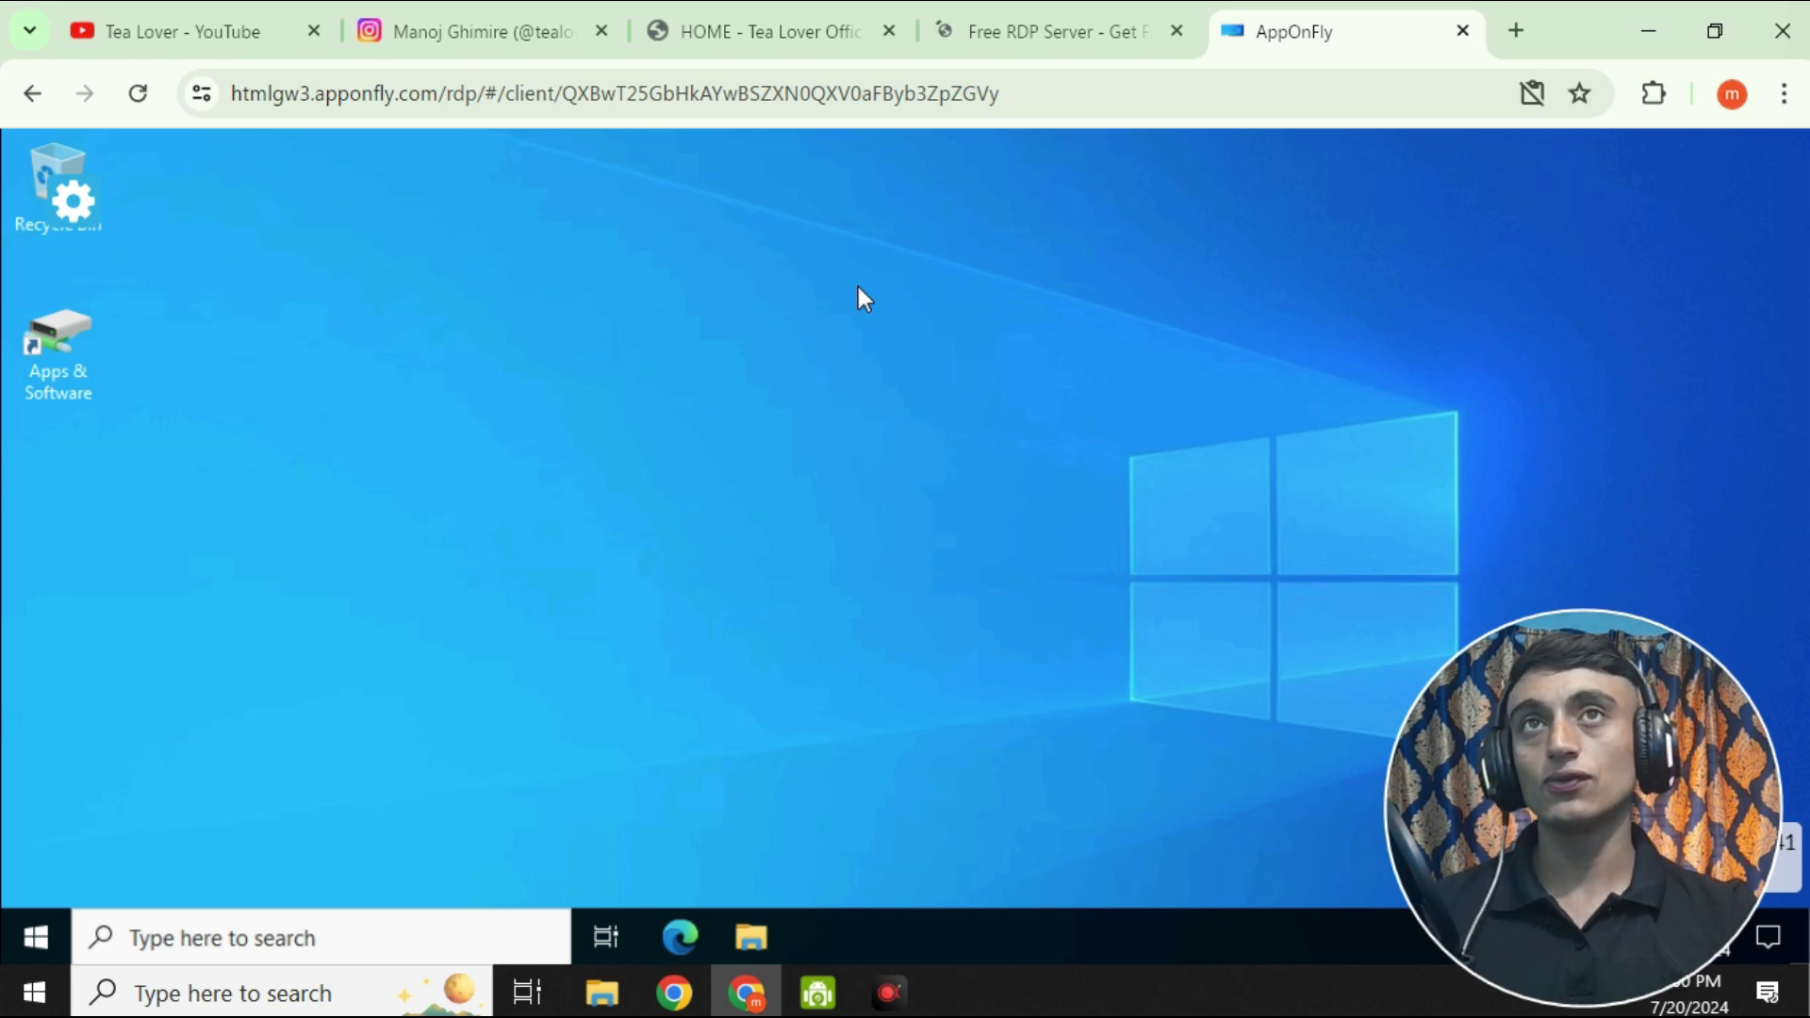
# Step: Close the AppOnFly tab and open freedomainnow.com's Free Traffic page
pyautogui.click(1462, 31)
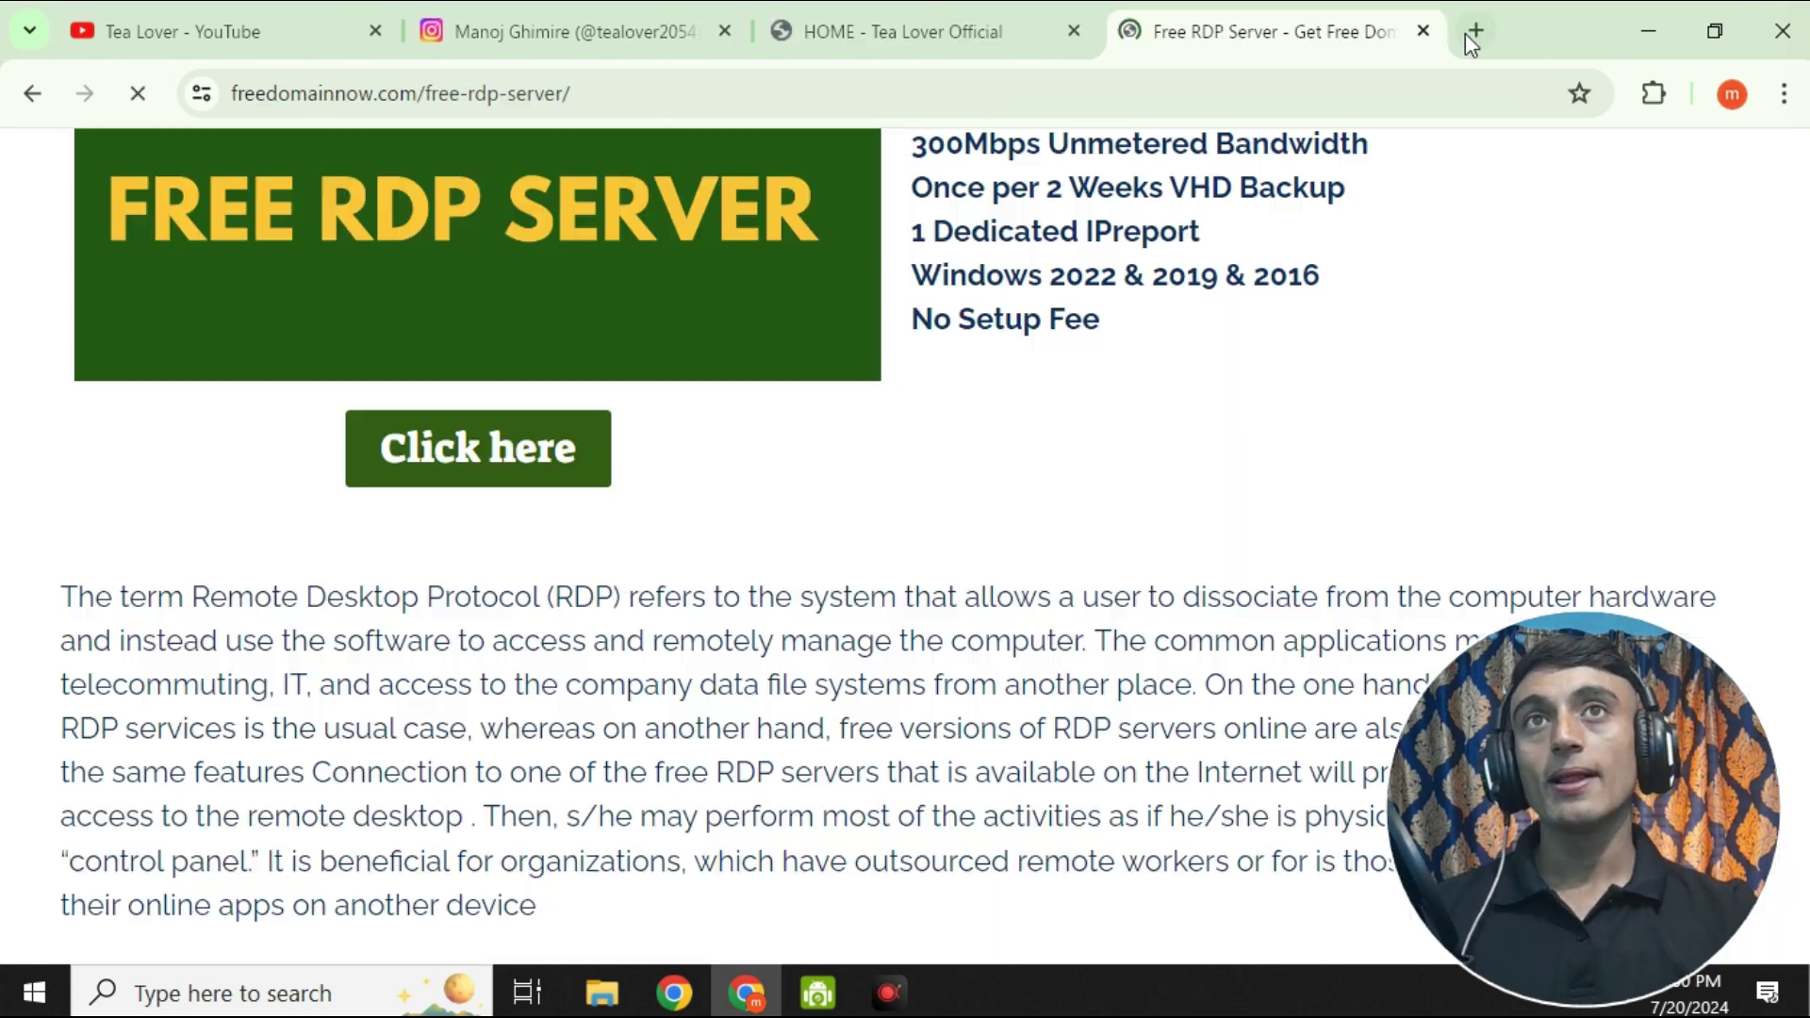
pyautogui.scroll(8, 1166, 291)
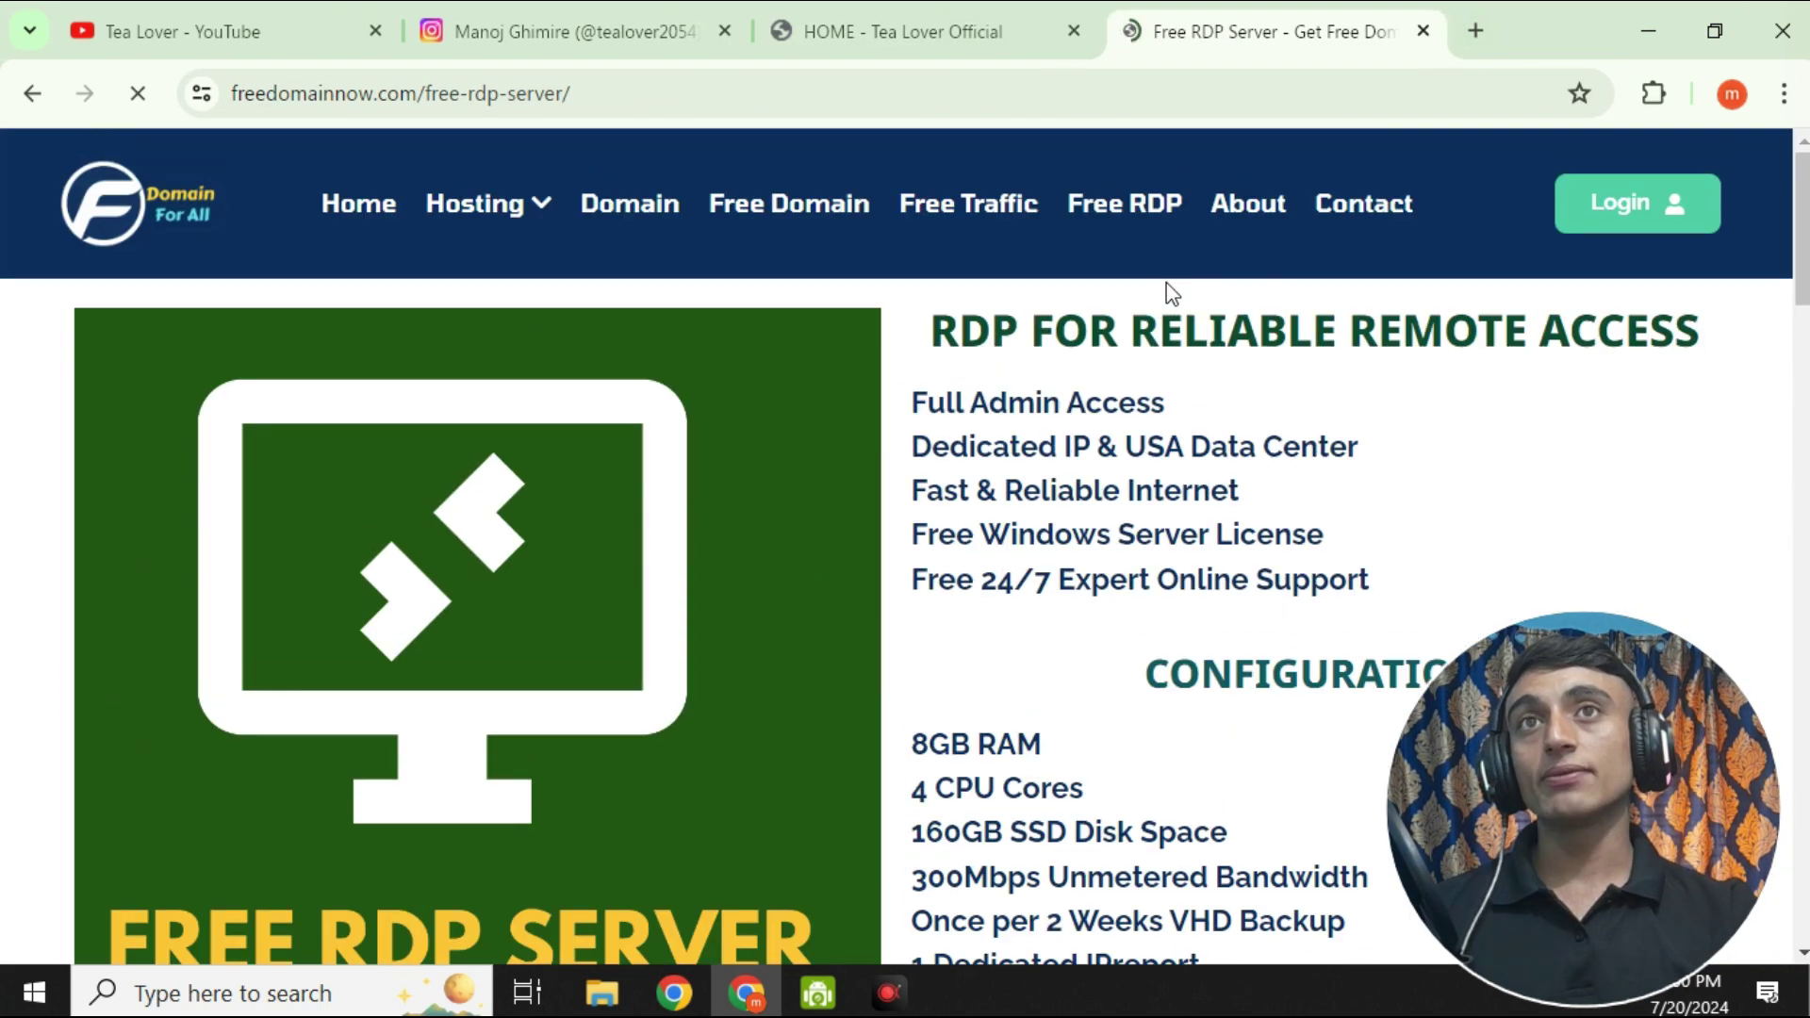
pyautogui.click(987, 205)
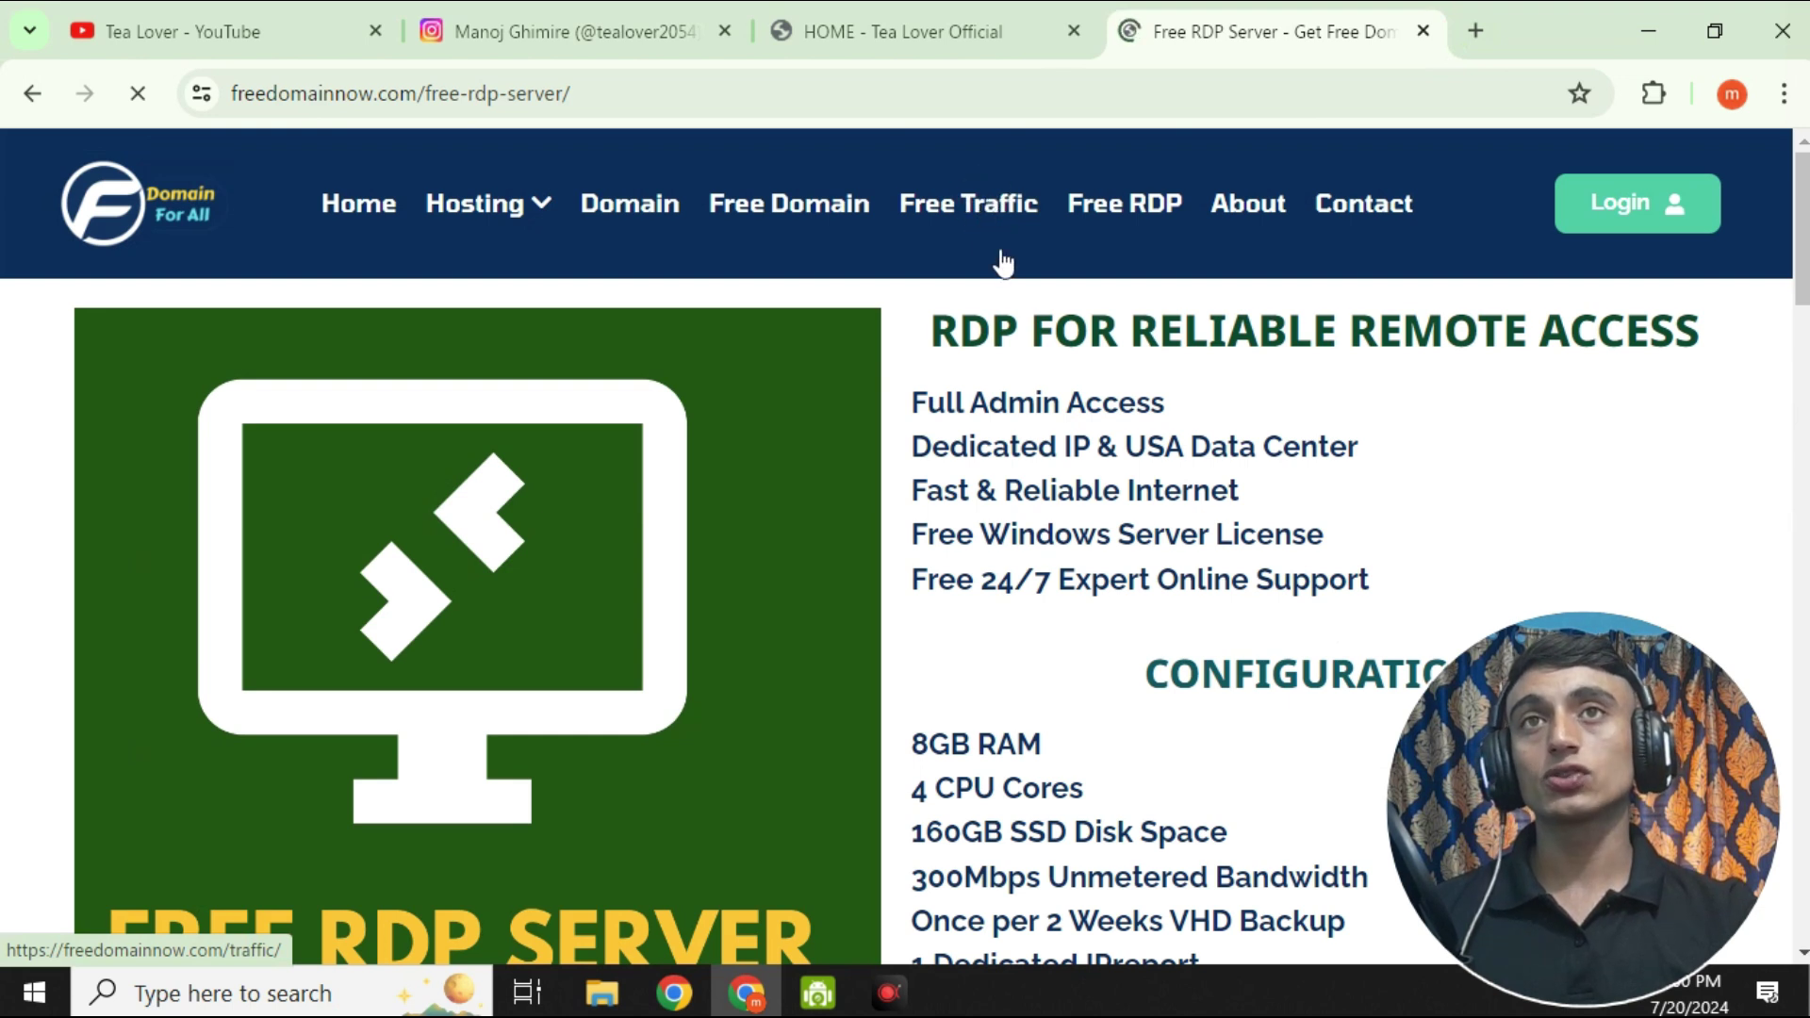
# Step: Read through the Free Web Traffic page's 100% AdSense Approval Traffic exchange offer
pyautogui.scroll(-10, 798, 339)
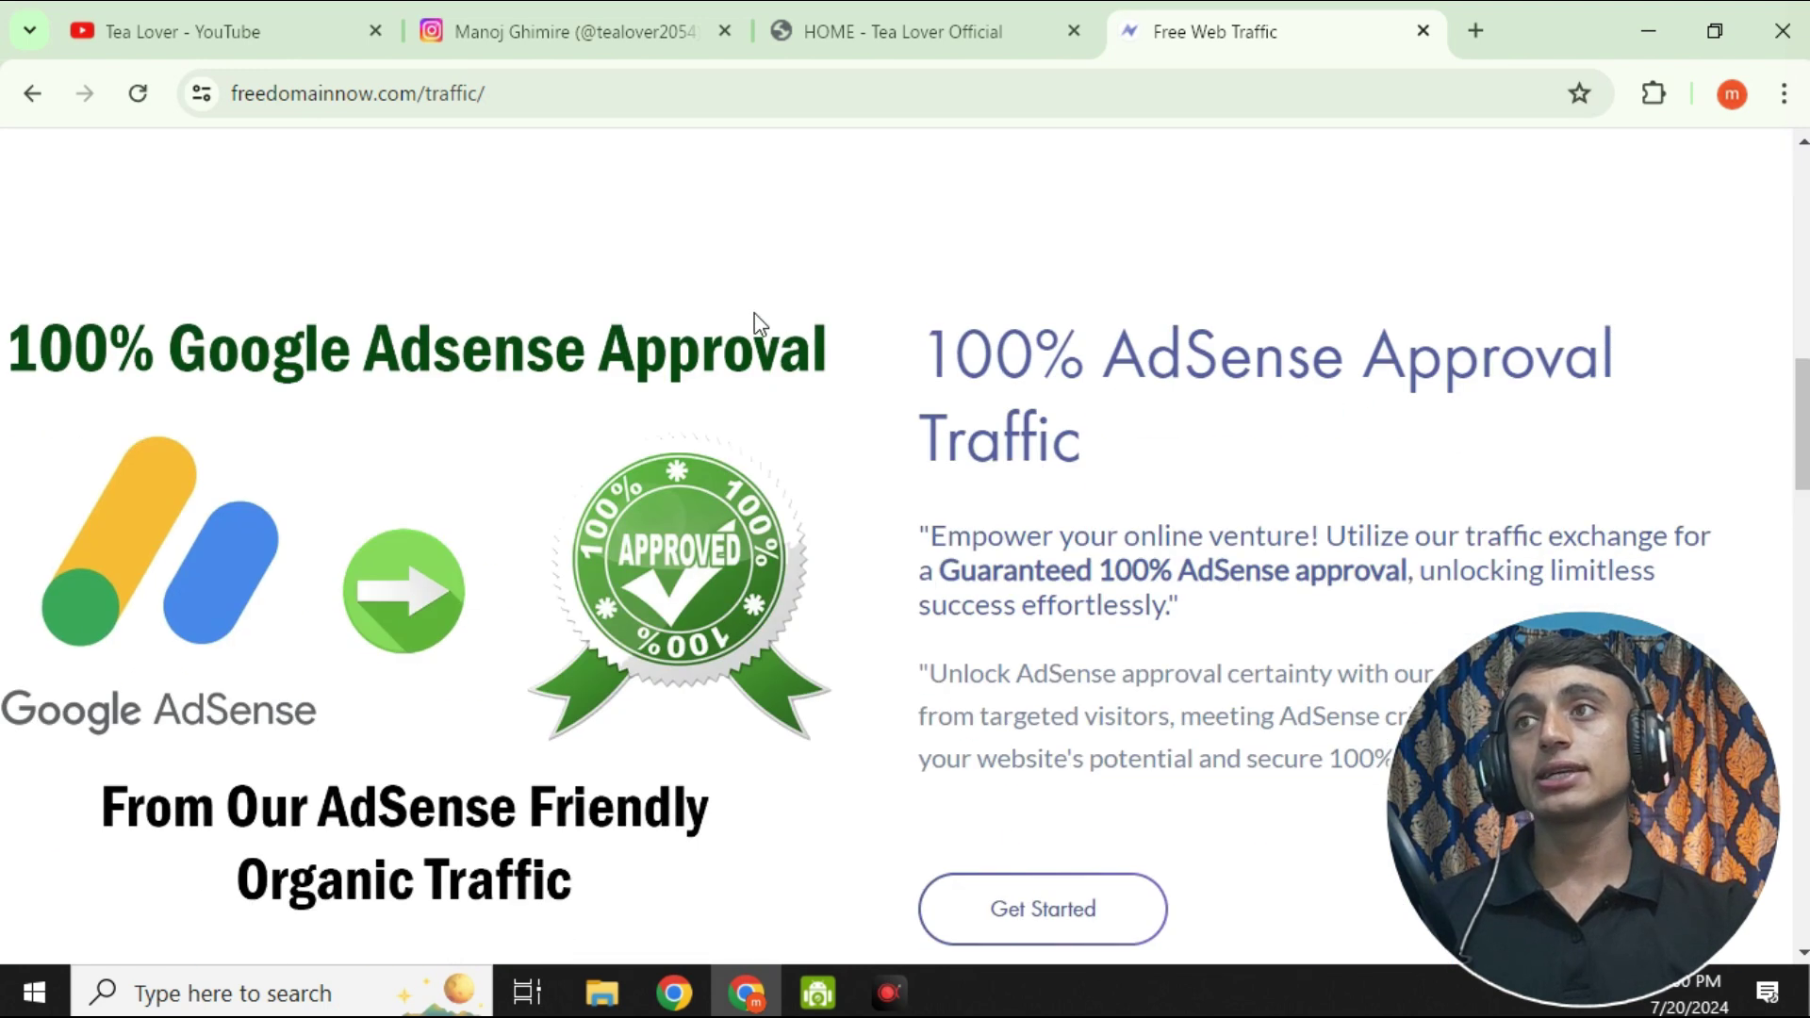
pyautogui.scroll(10, 795, 454)
pyautogui.scroll(-2, 796, 465)
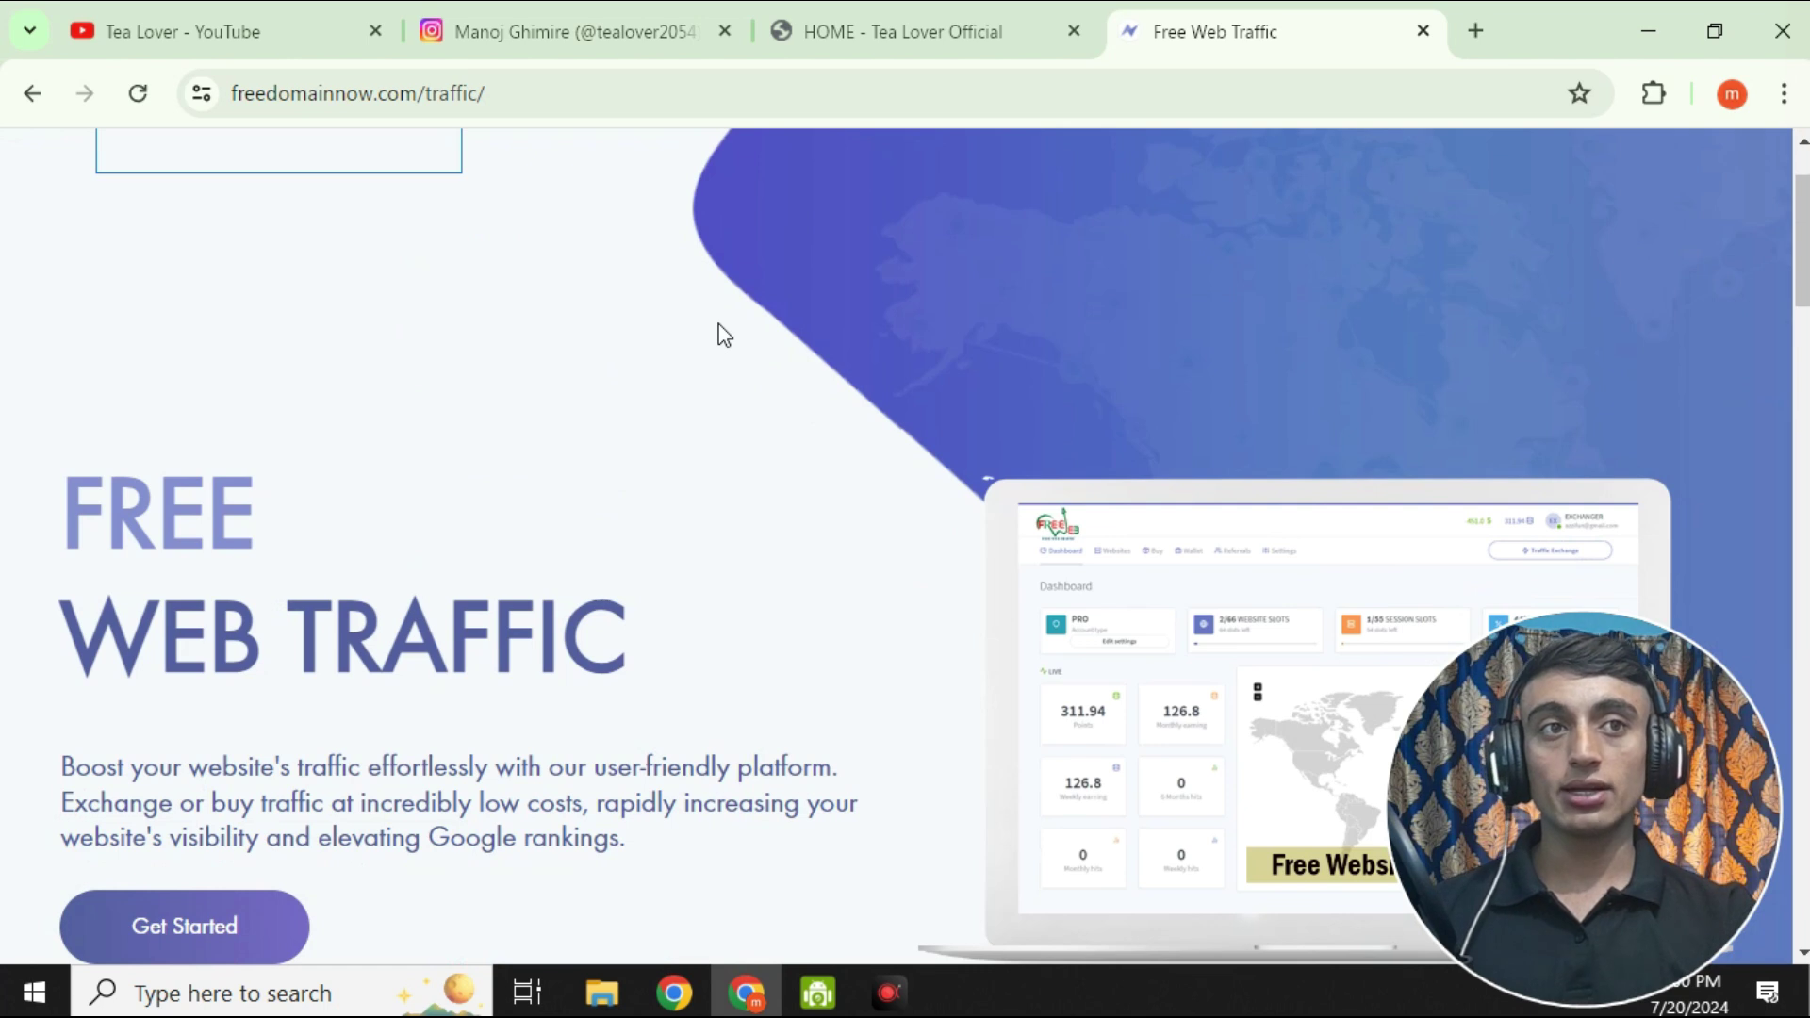
pyautogui.scroll(-5, 886, 382)
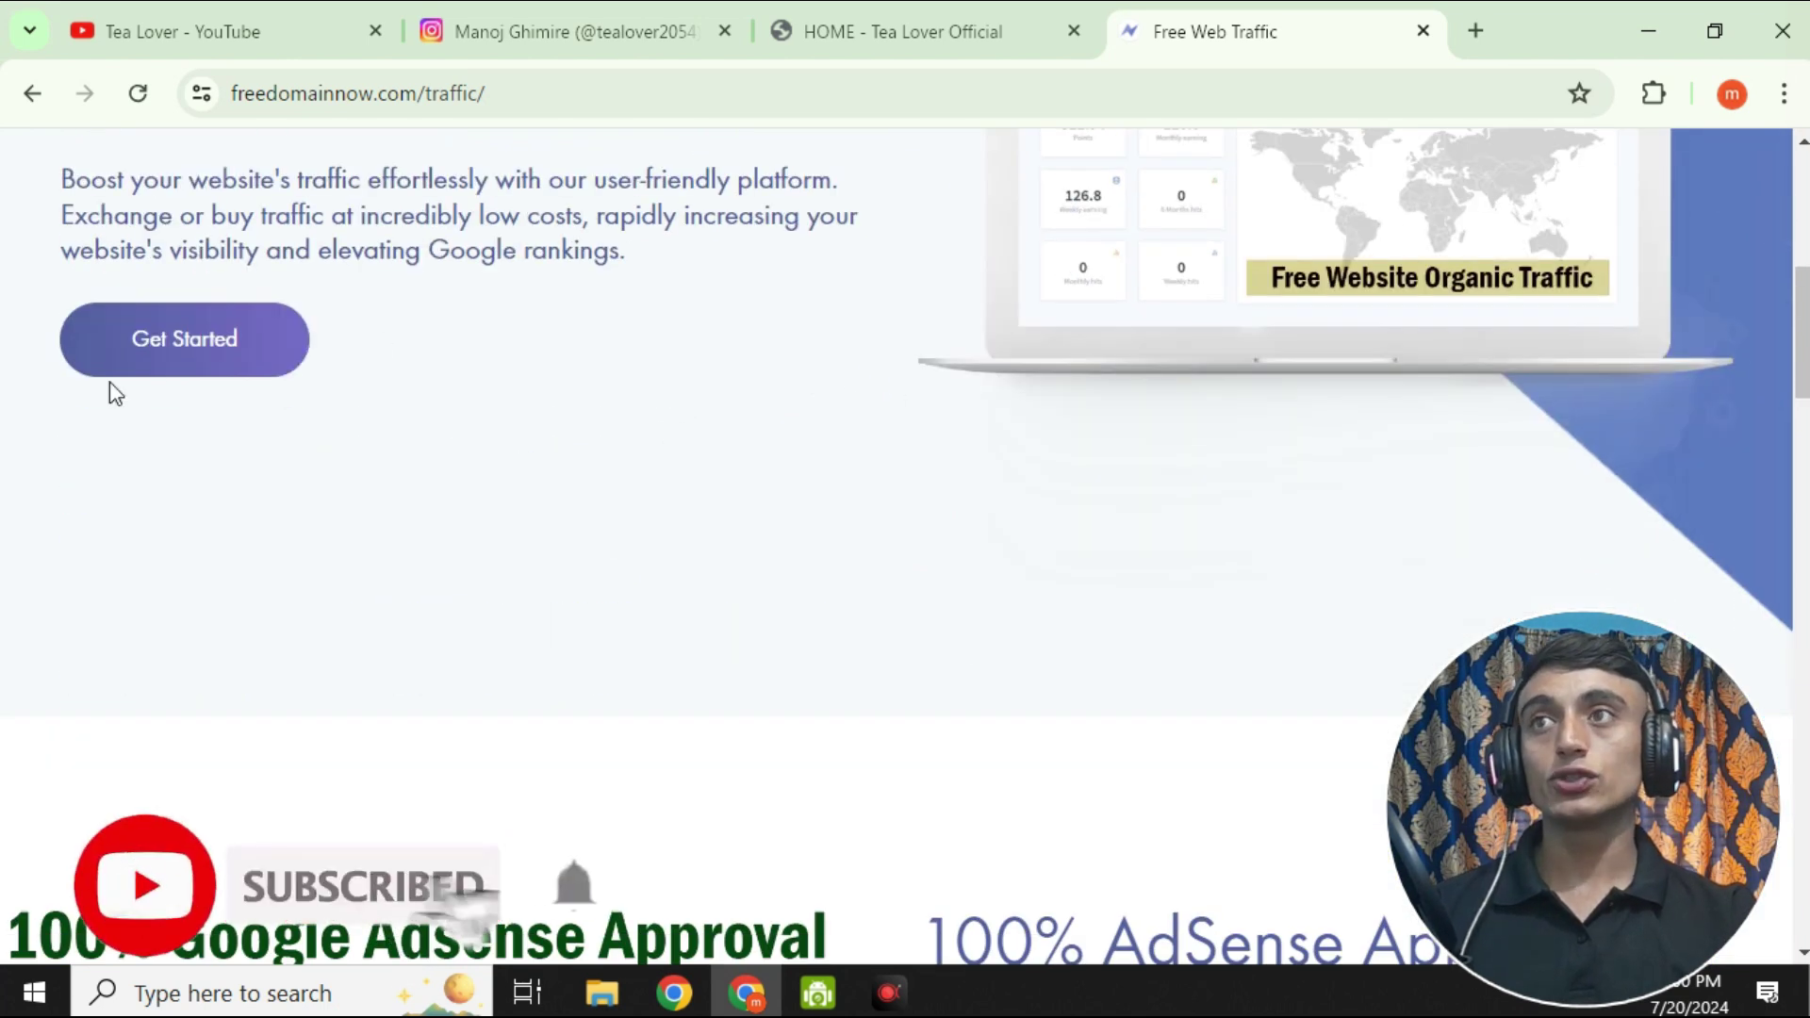
pyautogui.scroll(-9, 505, 485)
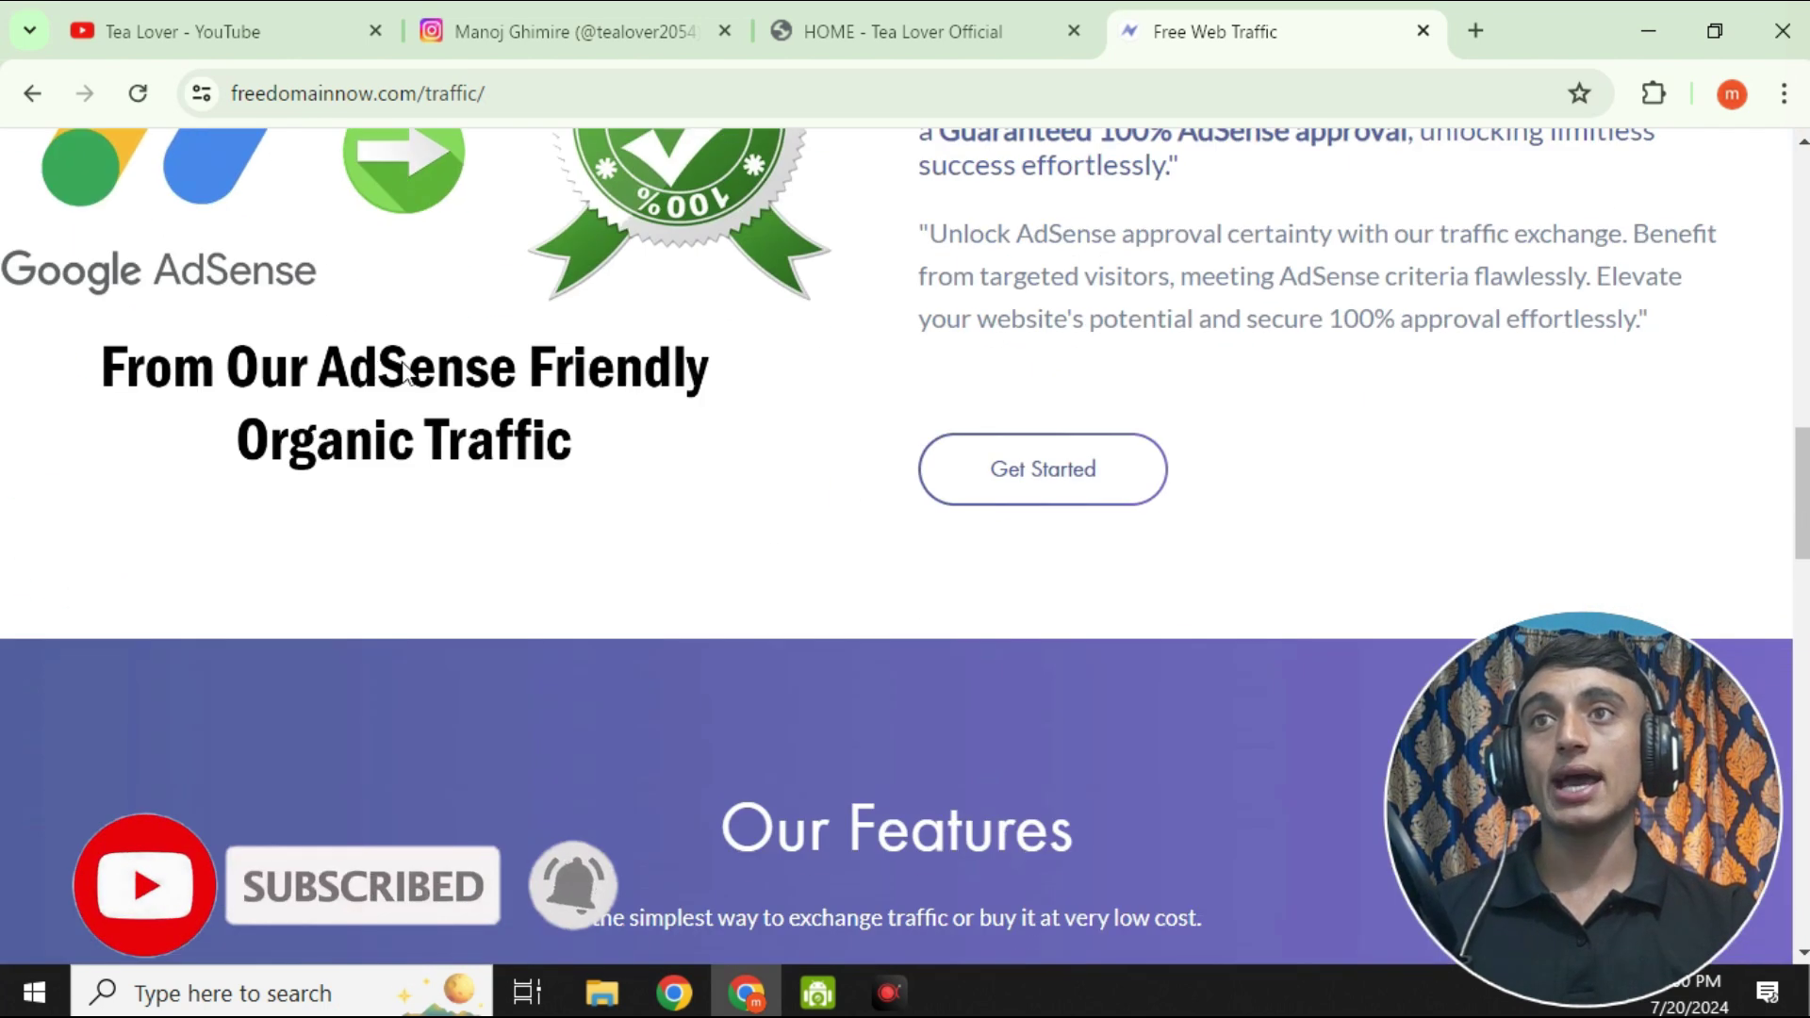
pyautogui.scroll(4, 449, 396)
pyautogui.scroll(-2, 608, 552)
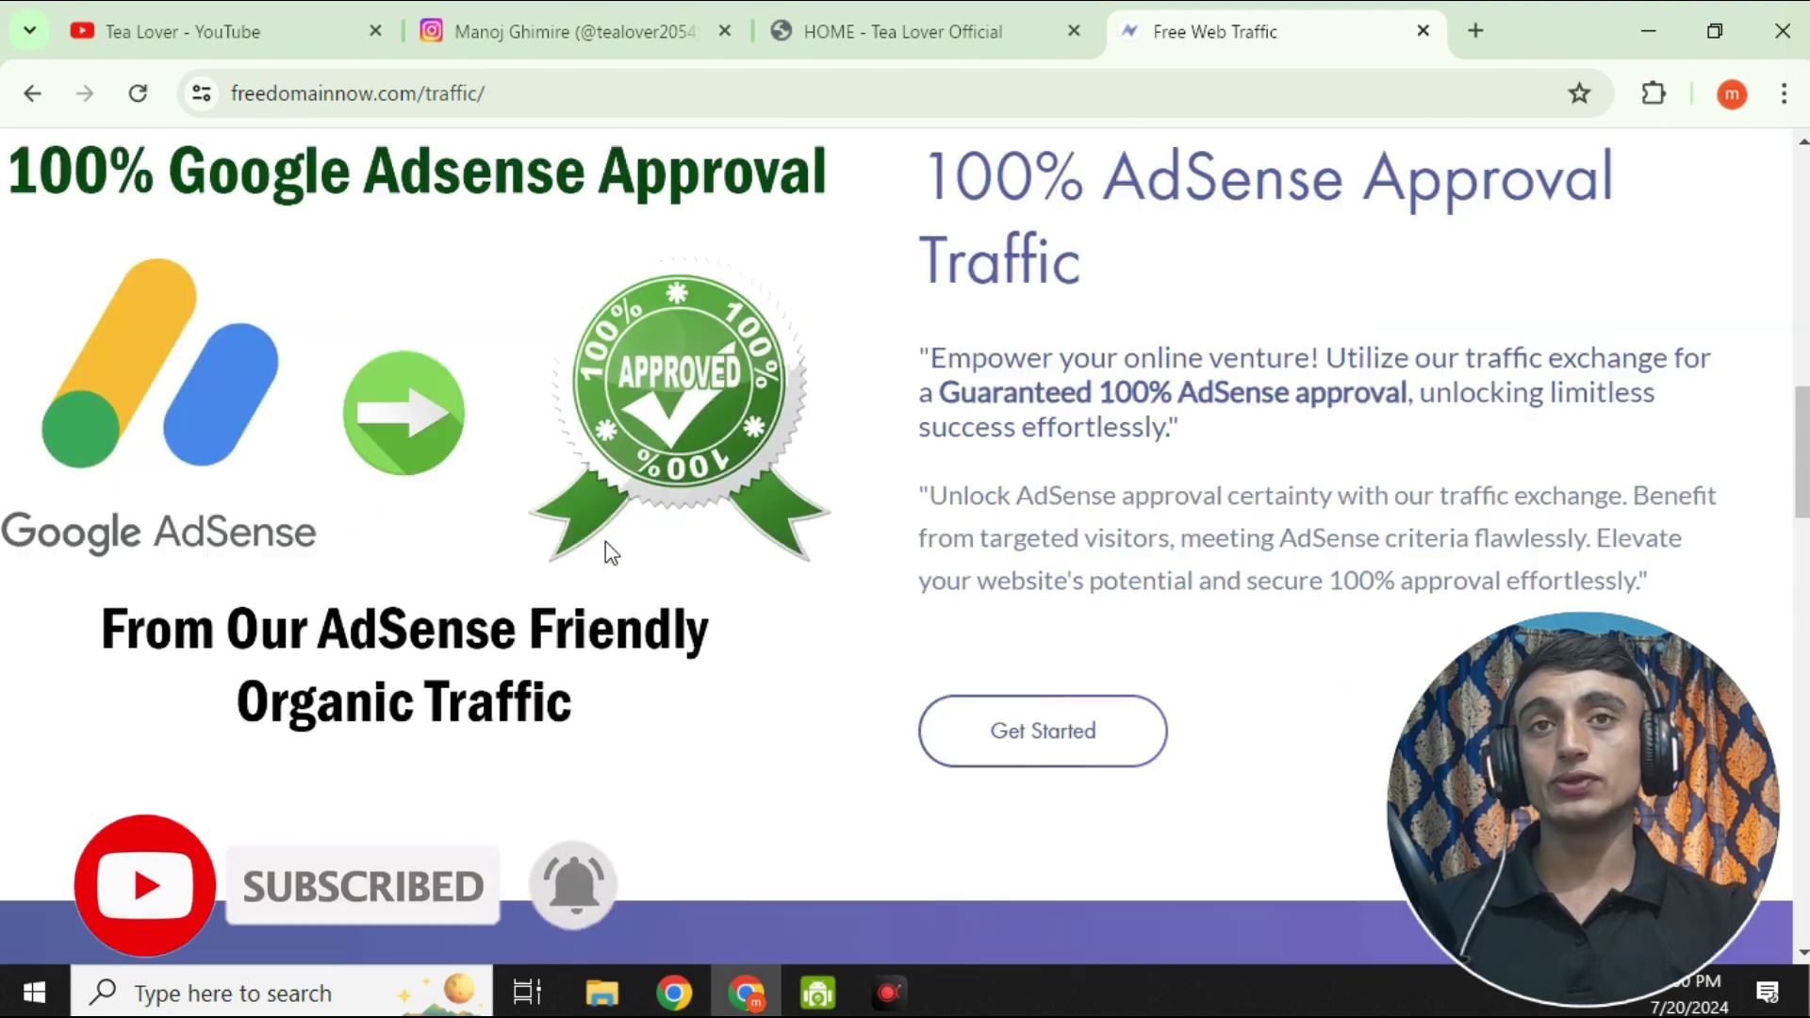
pyautogui.scroll(-15, 606, 544)
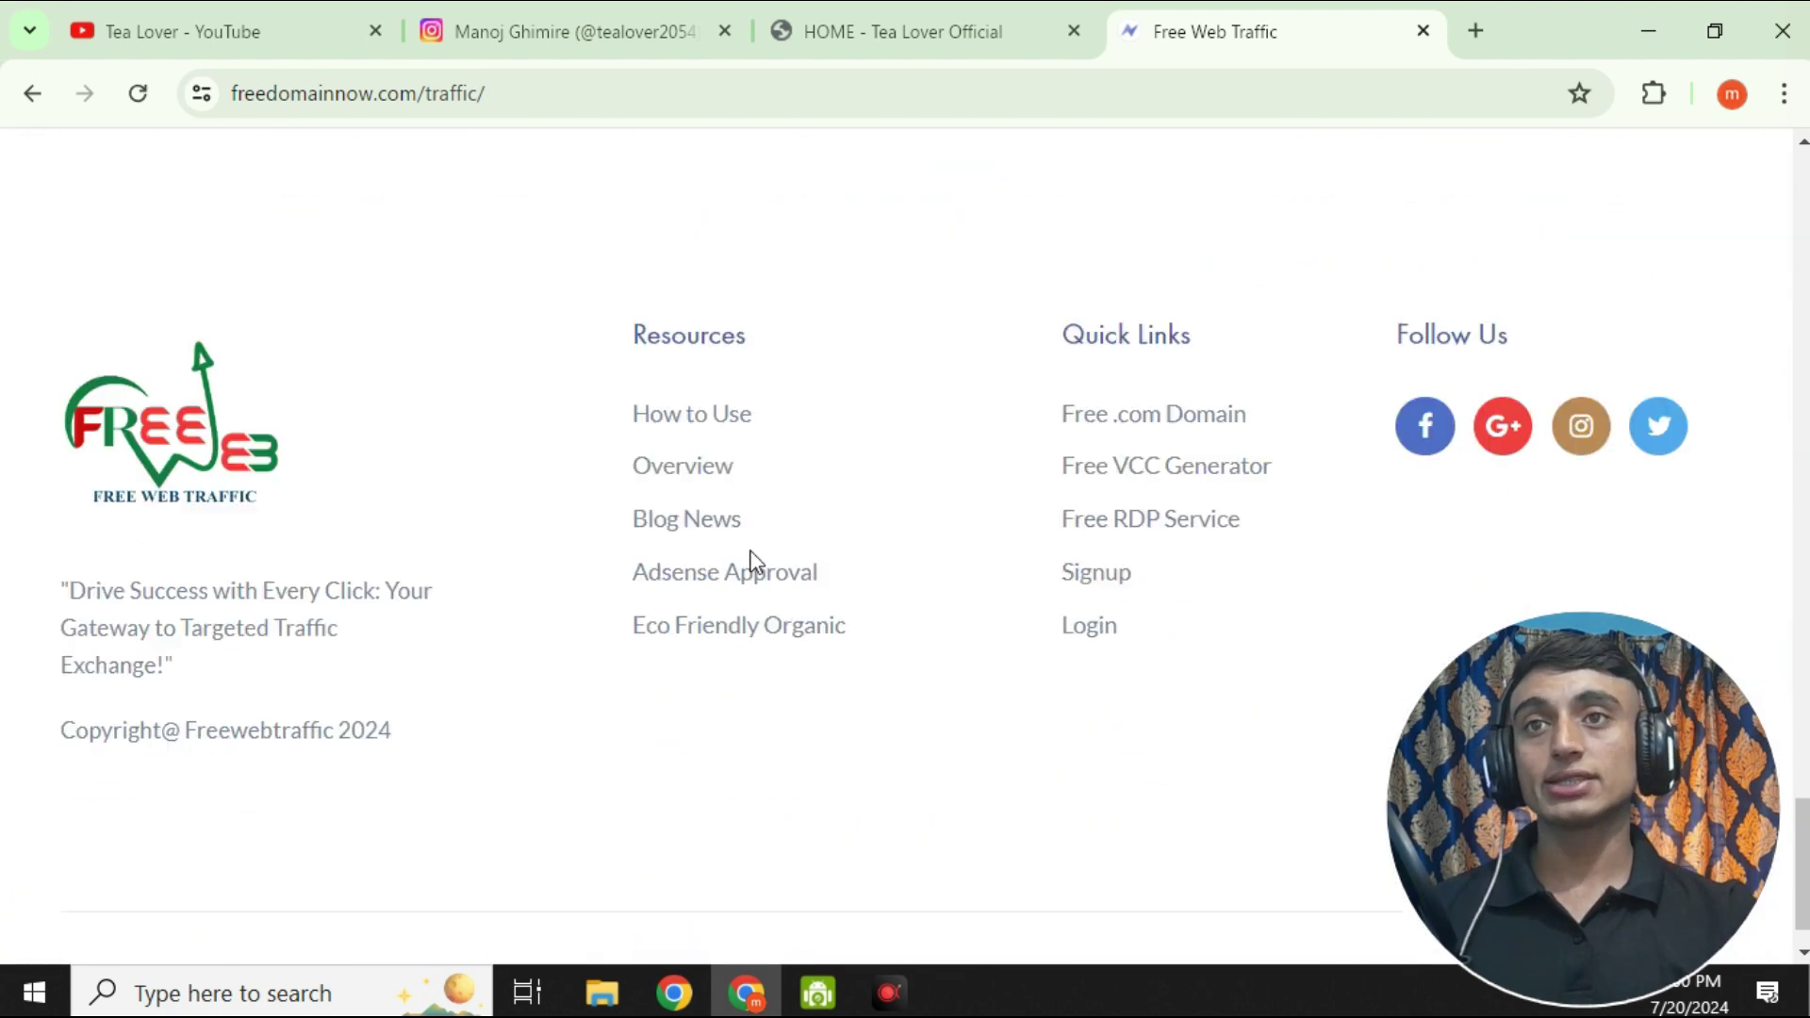
pyautogui.scroll(15, 816, 713)
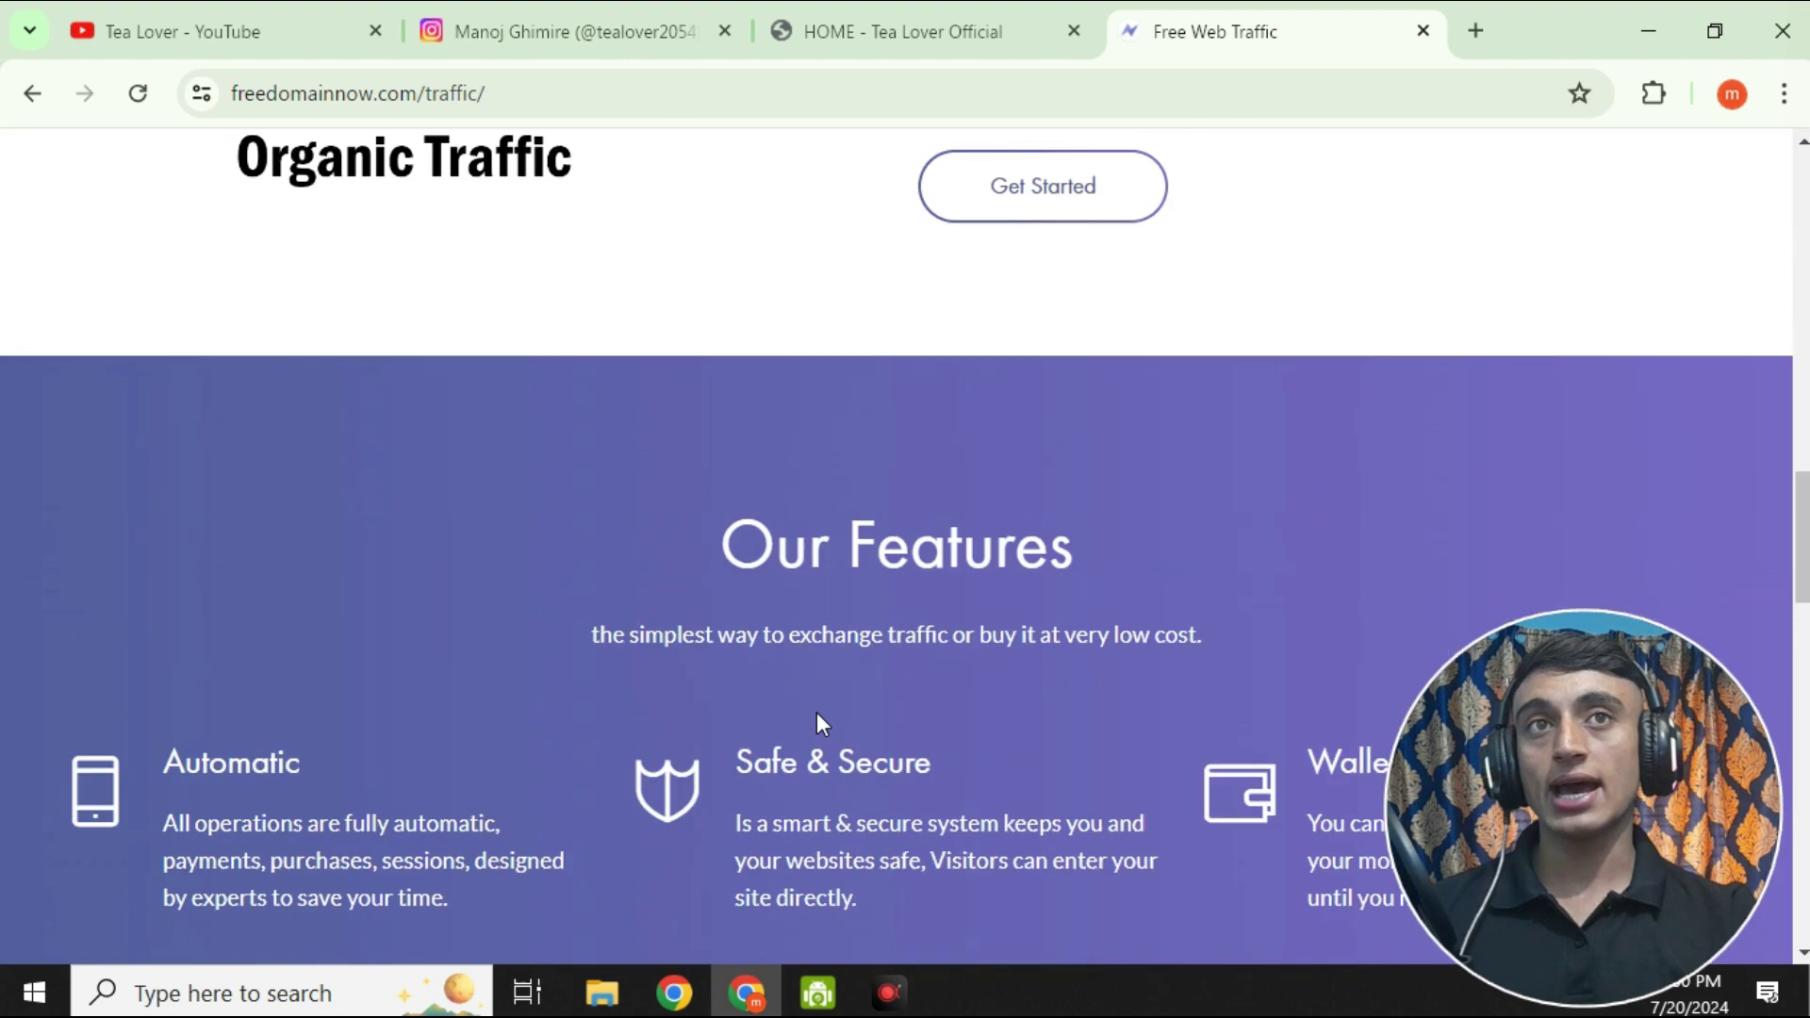
pyautogui.scroll(8, 816, 712)
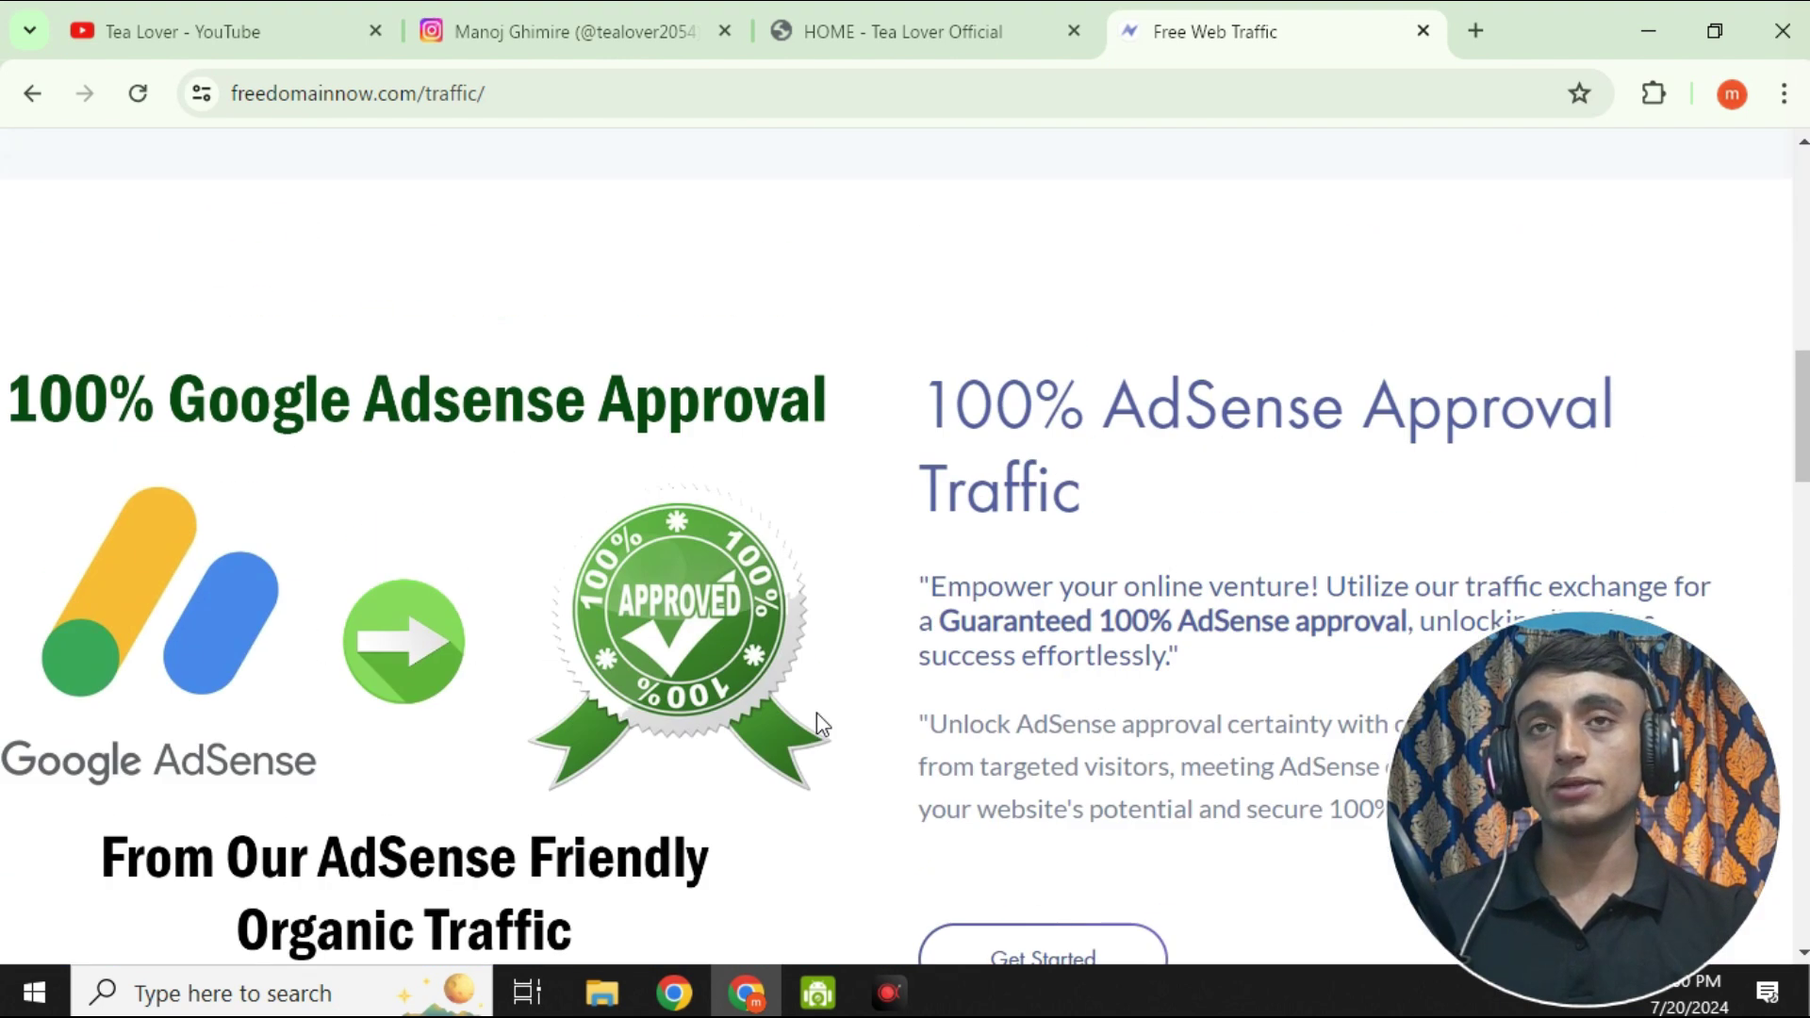
pyautogui.scroll(5, 816, 712)
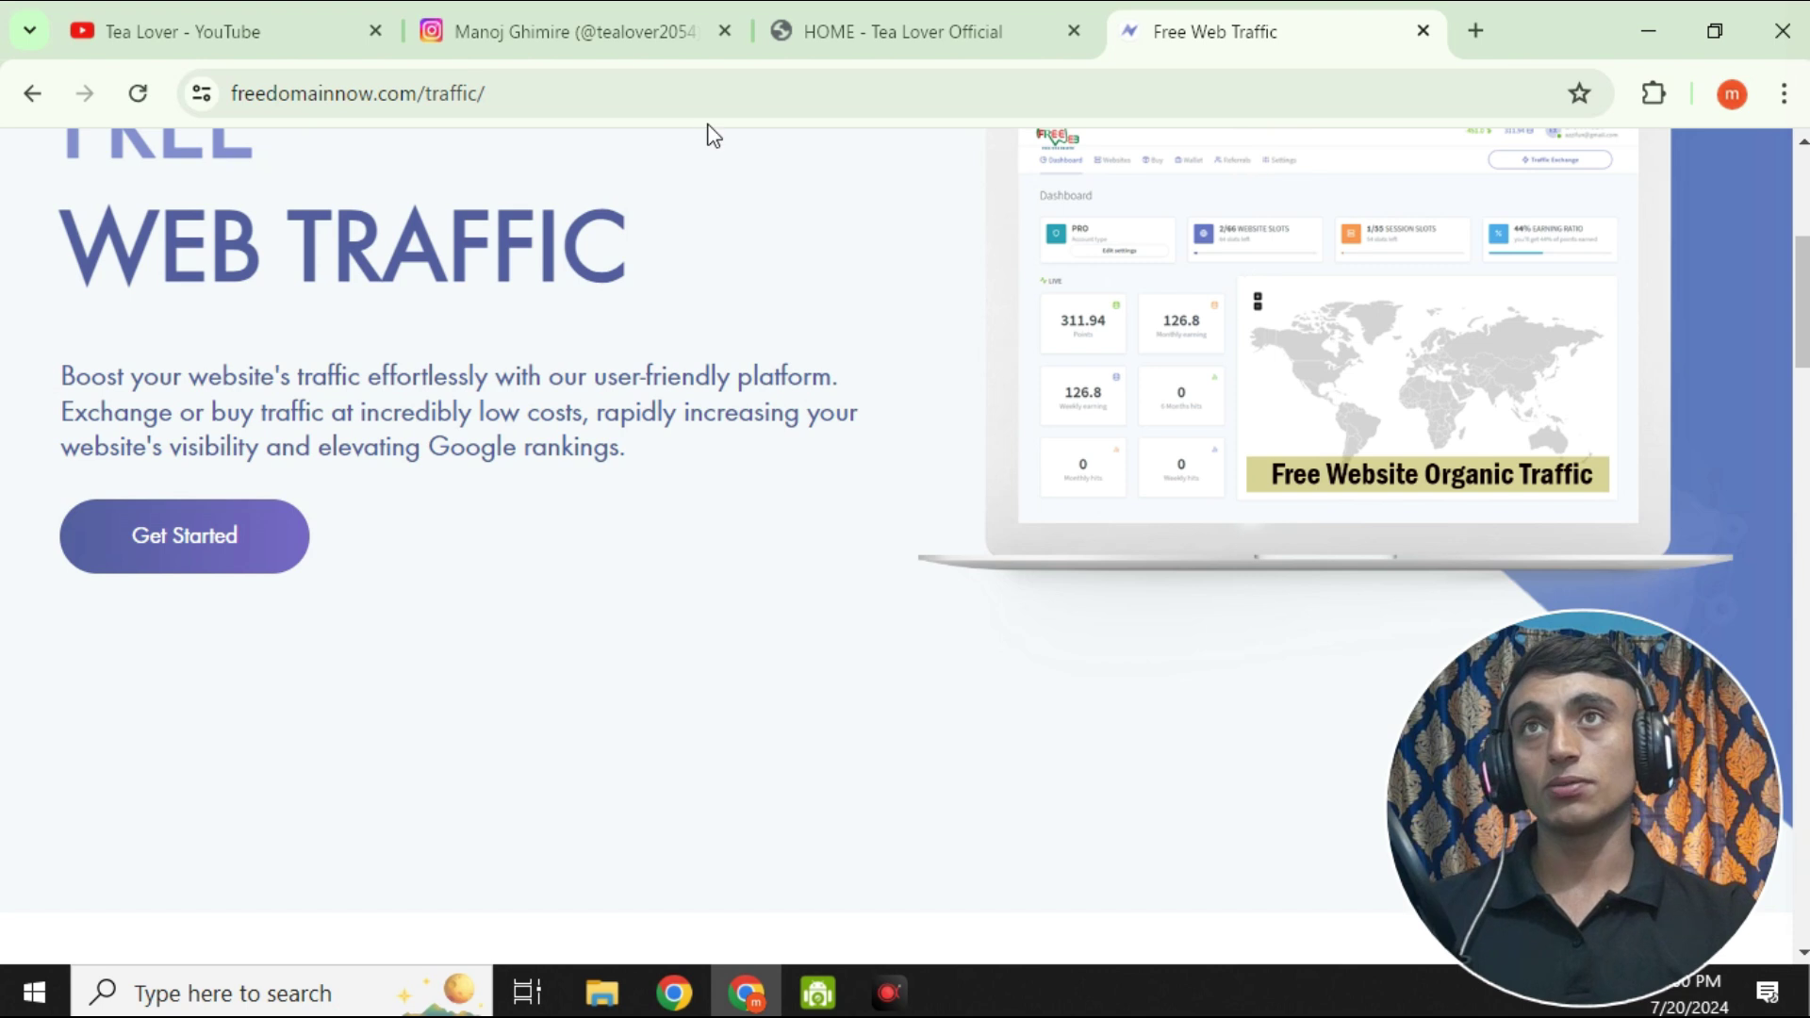
# Step: Go back to the Free RDP Server page, then open the Free Domain page listing .com at $0
pyautogui.click(32, 94)
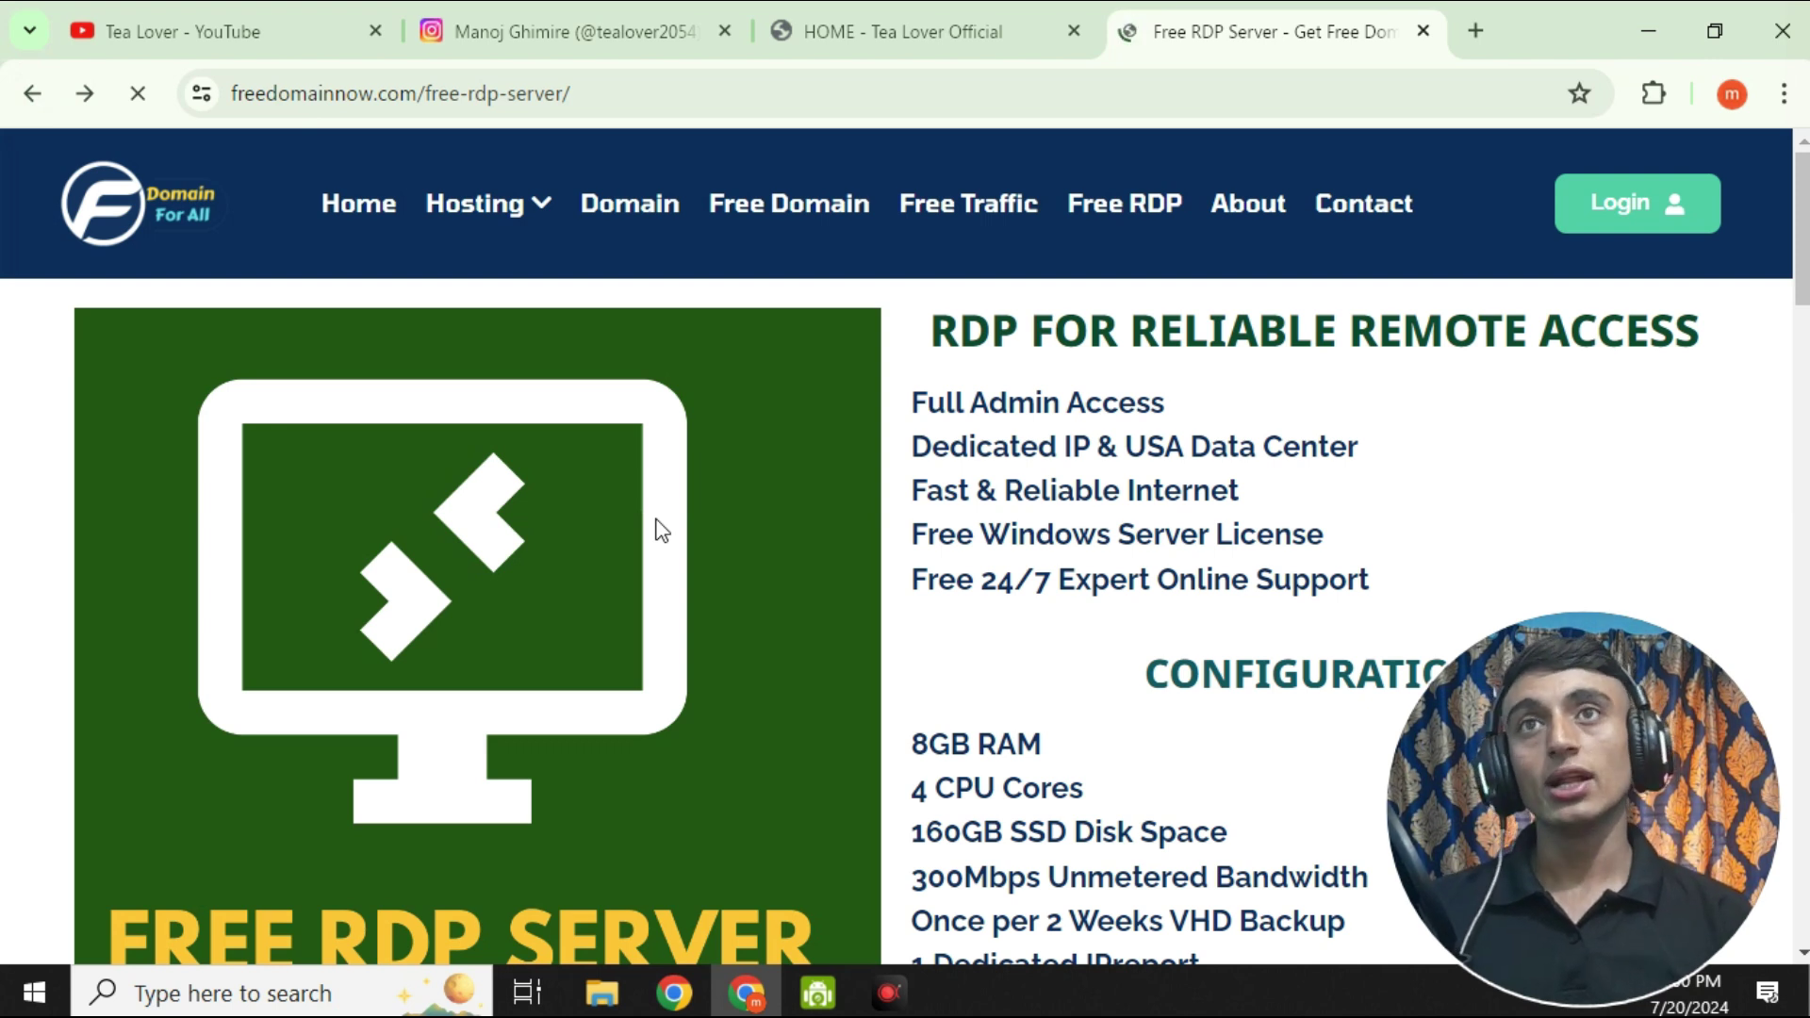
pyautogui.click(807, 218)
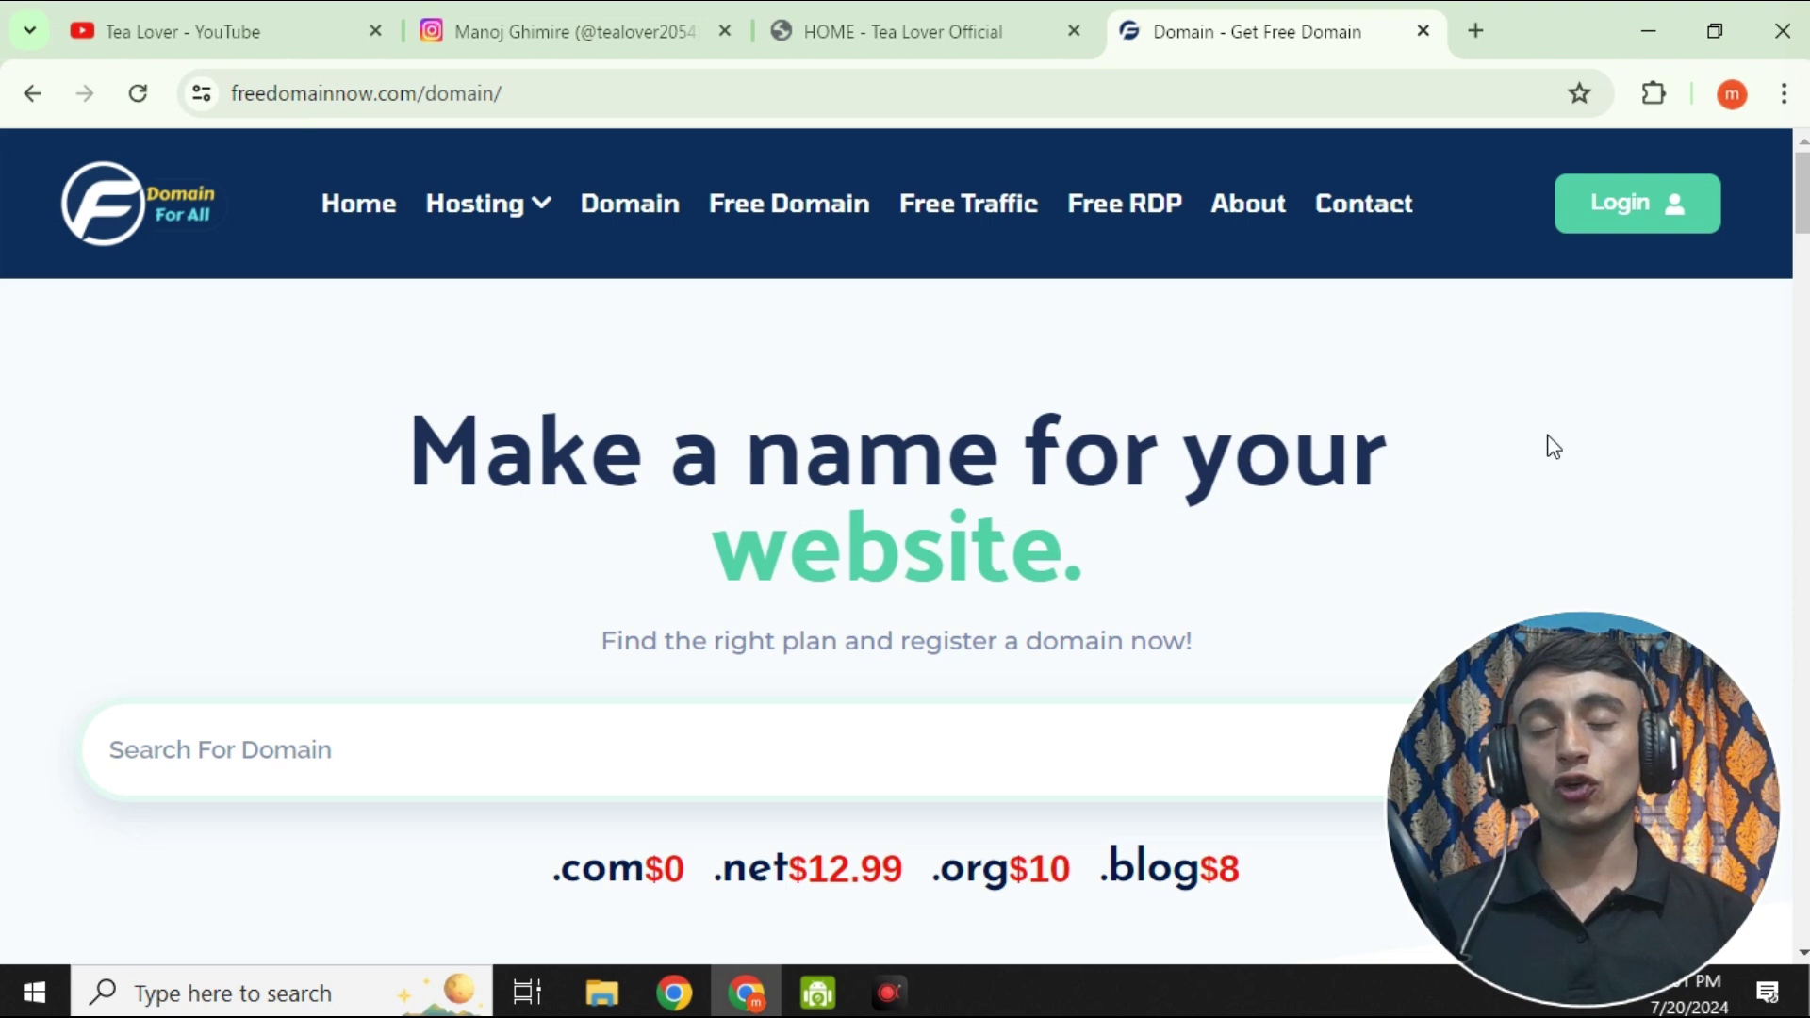
pyautogui.scroll(-3, 970, 576)
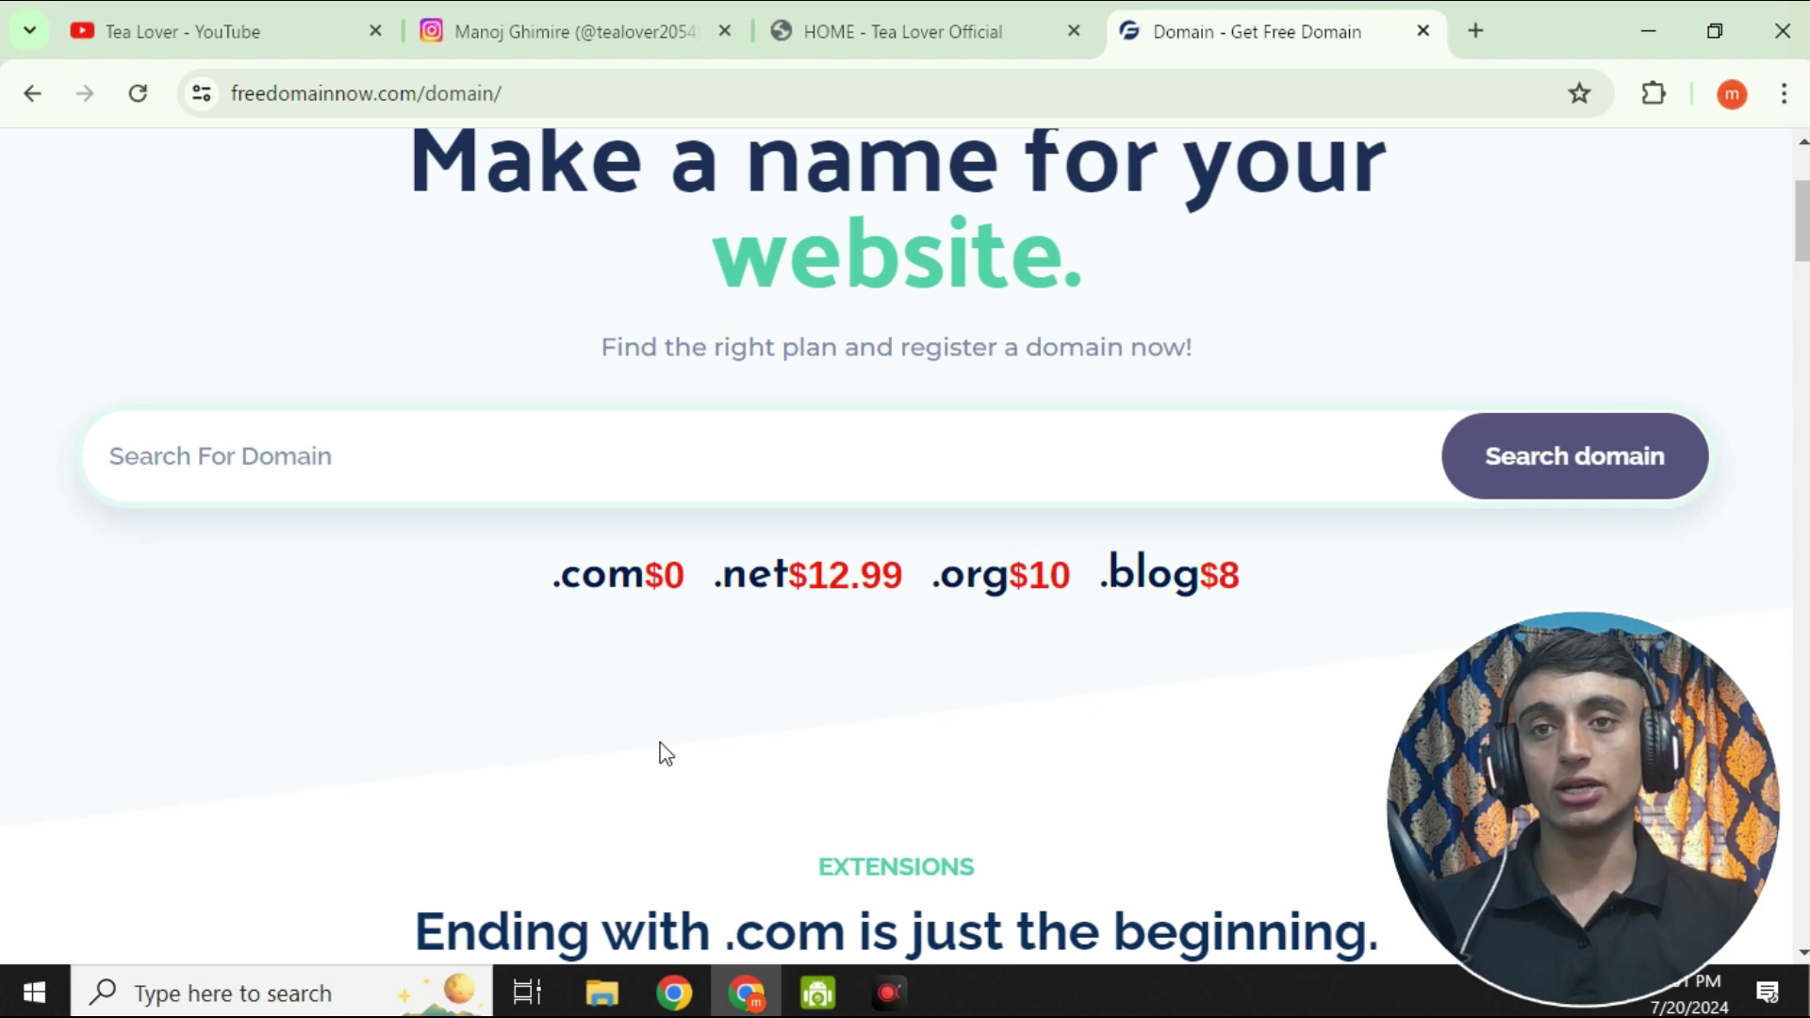
pyautogui.scroll(-9, 665, 754)
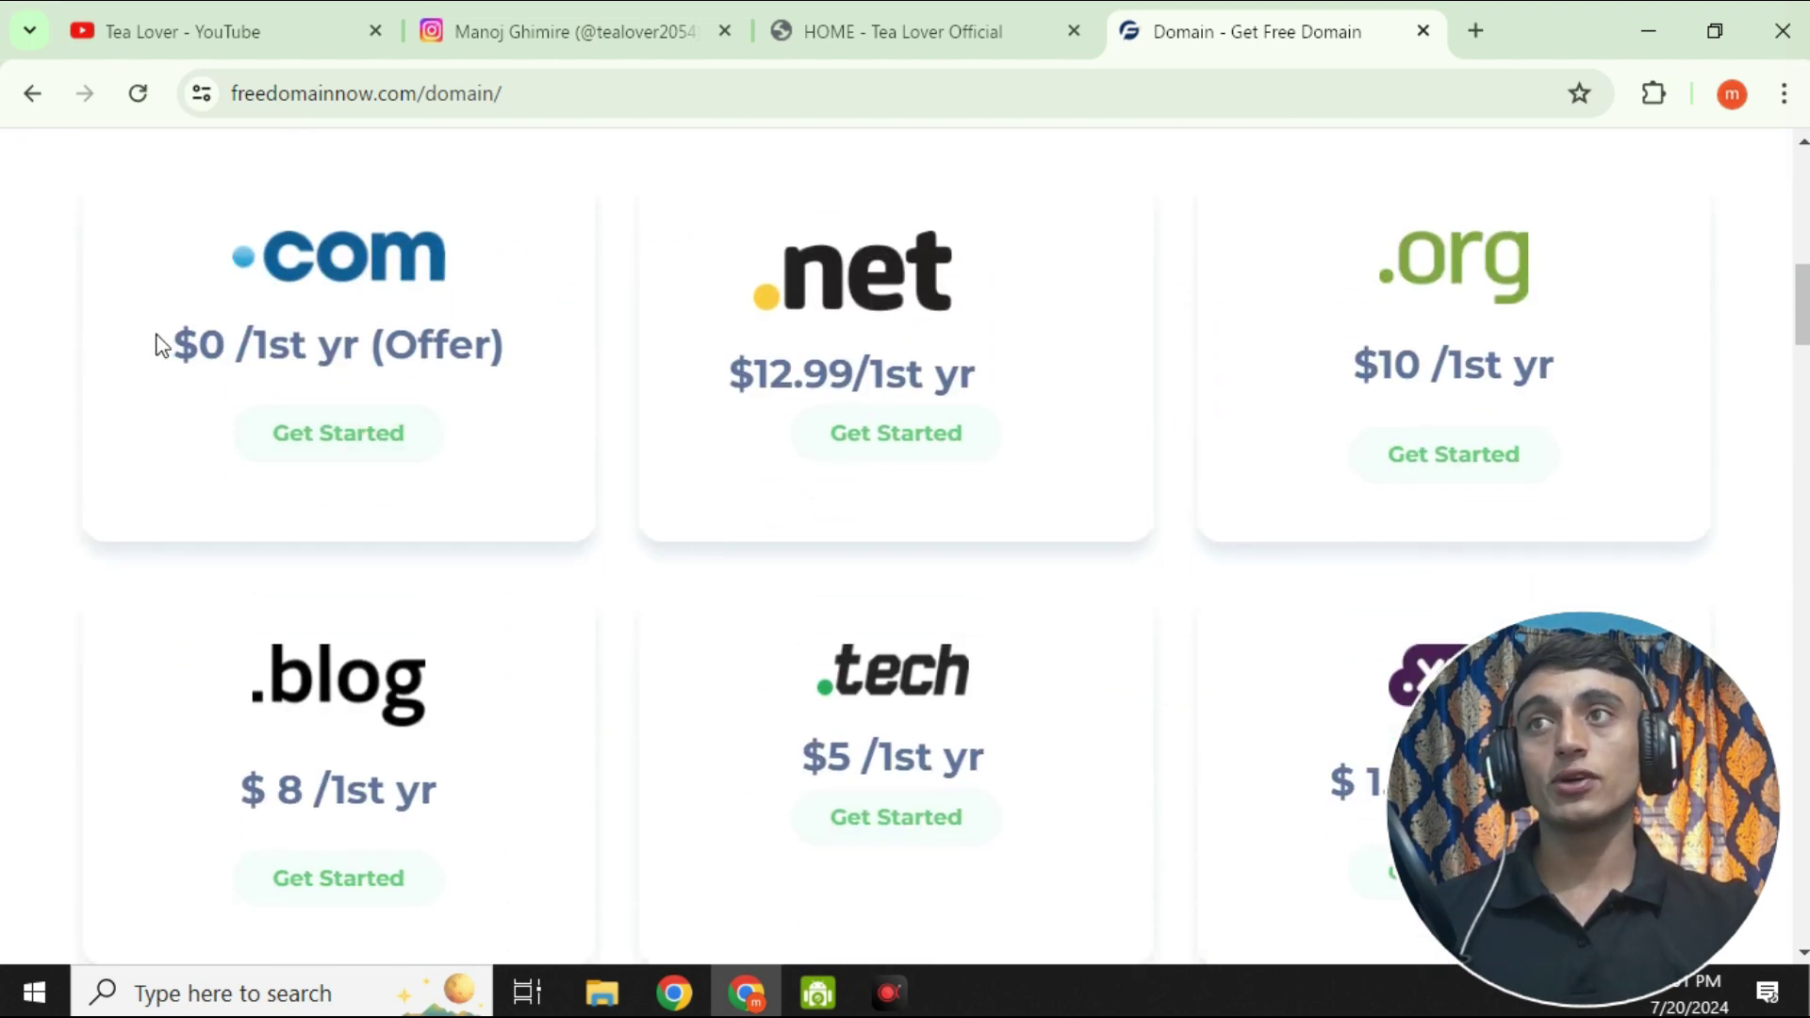
pyautogui.moveTo(160, 345); pyautogui.dragTo(315, 343)
pyautogui.scroll(-2, 637, 511)
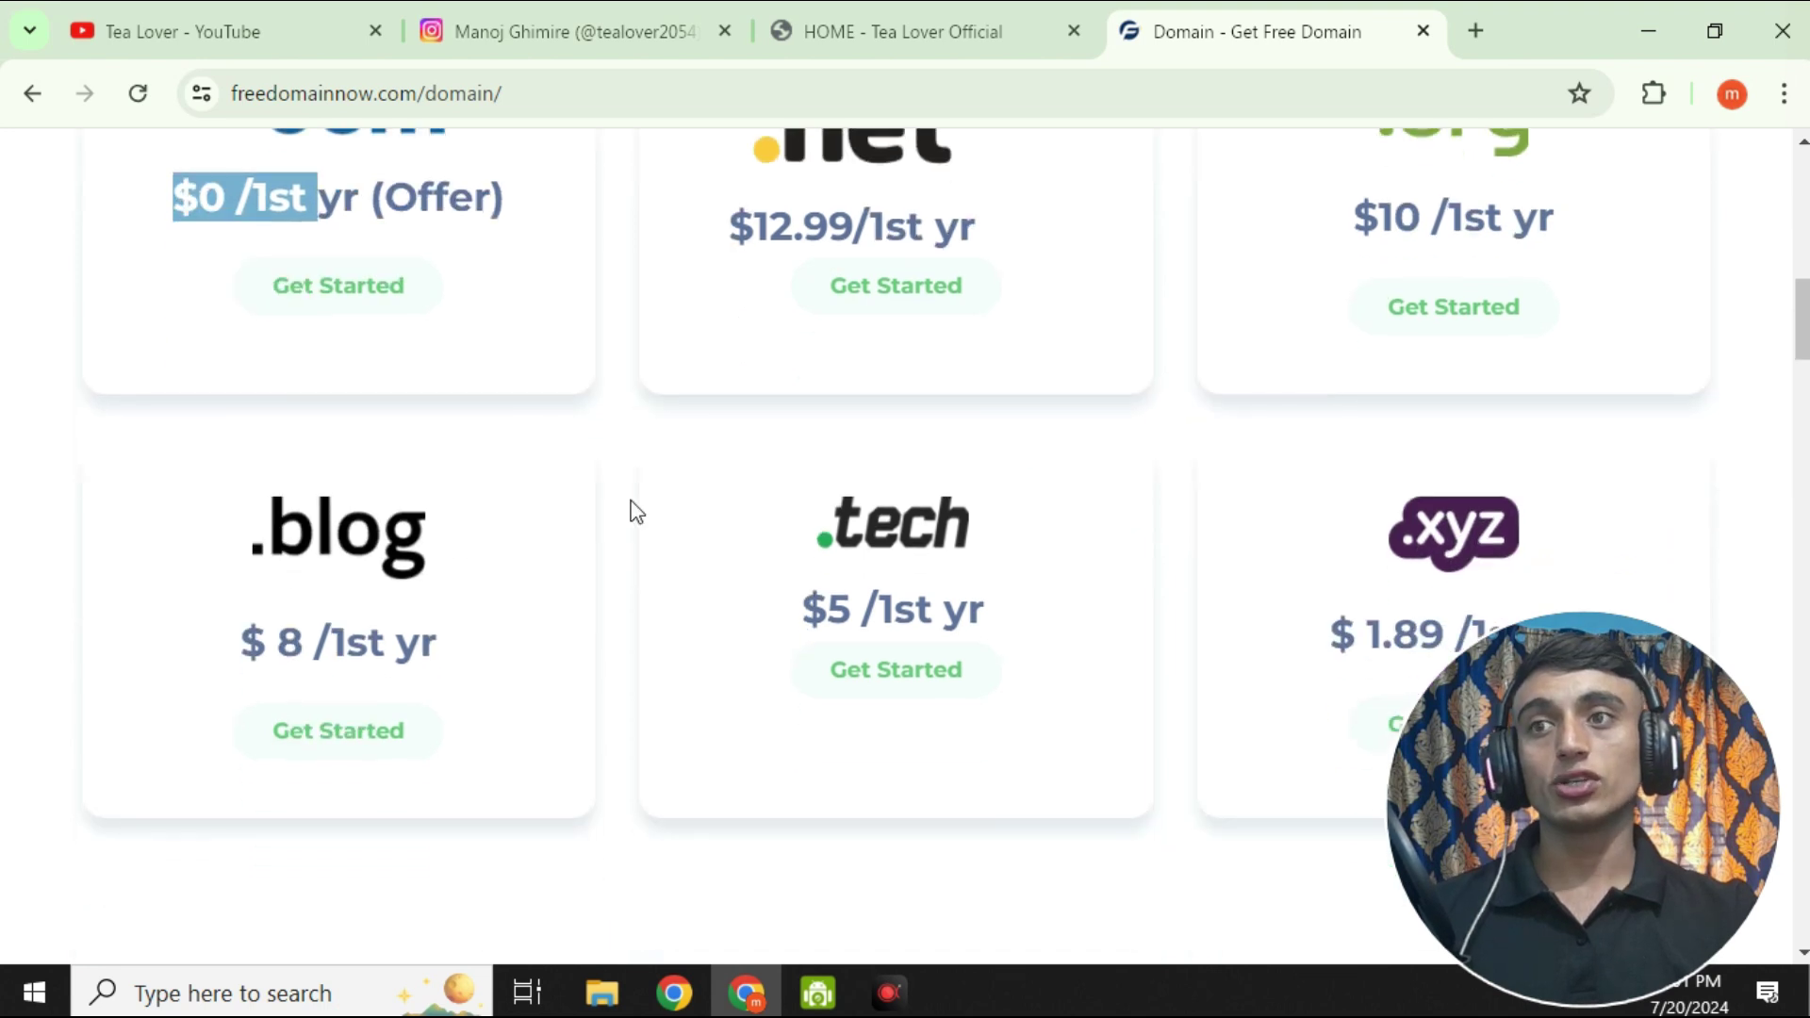
pyautogui.scroll(3, 1394, 279)
pyautogui.scroll(-5, 902, 443)
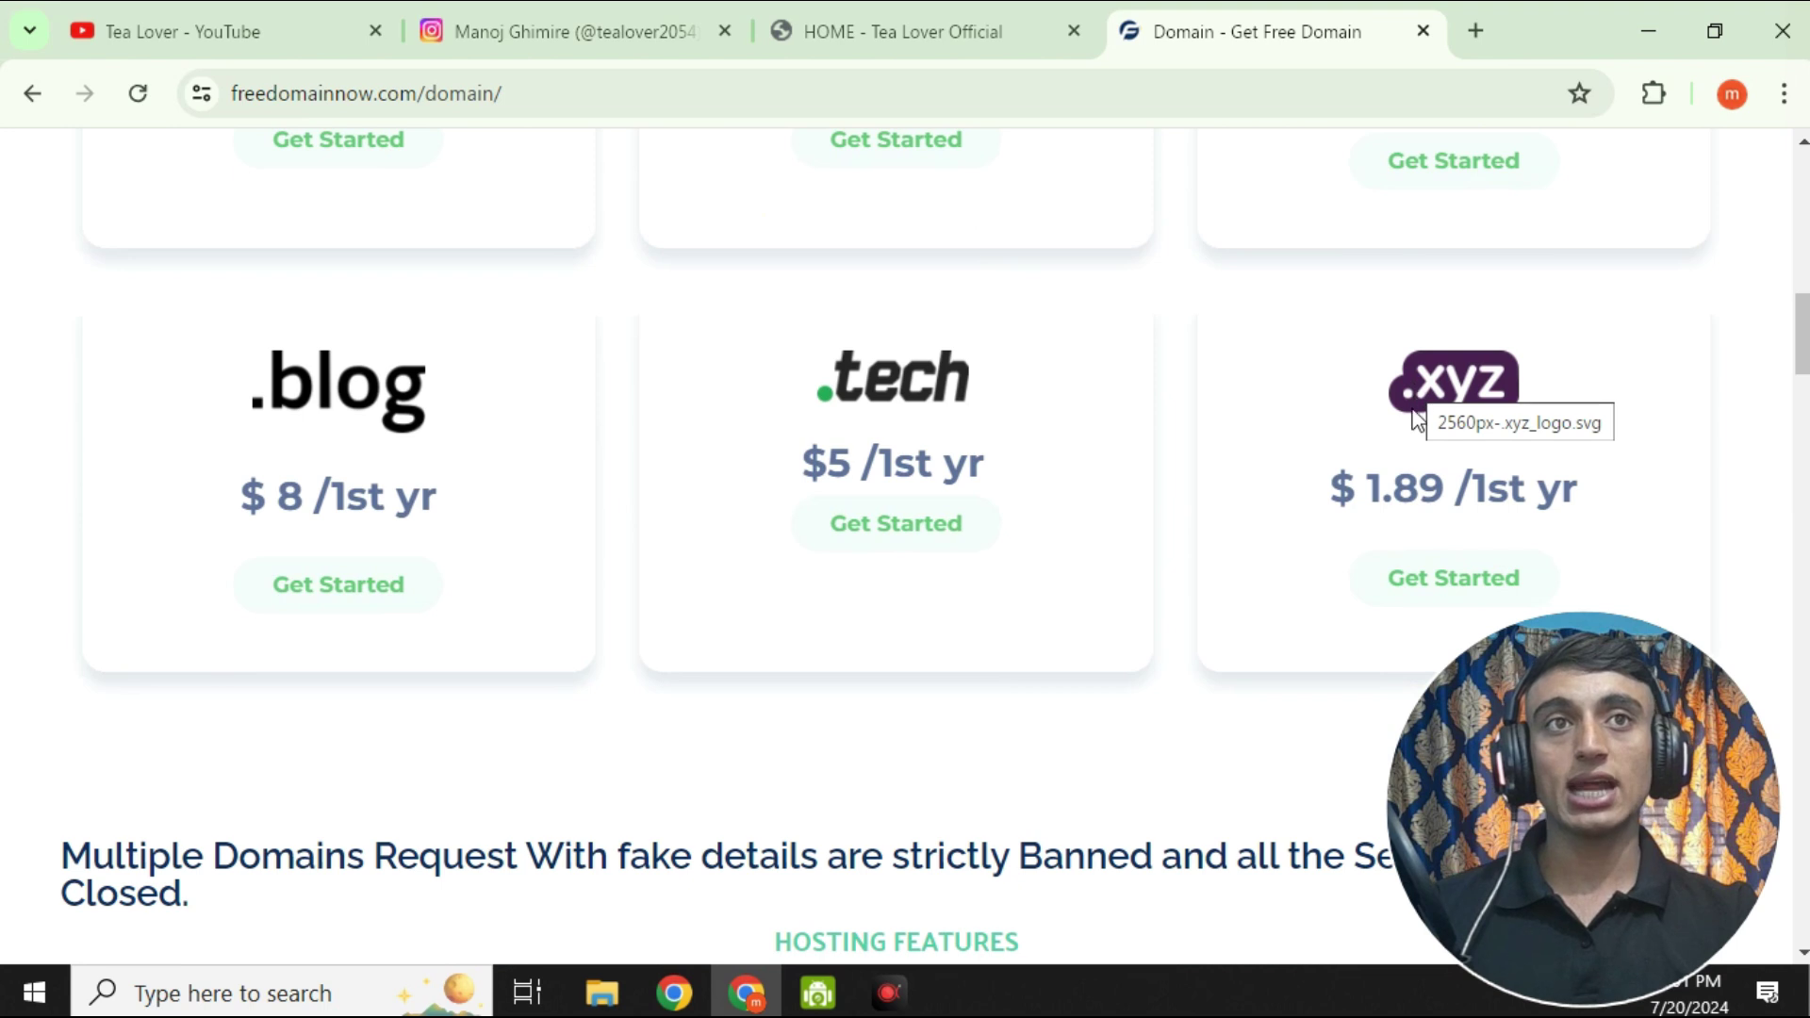
pyautogui.scroll(-6, 903, 565)
pyautogui.scroll(-12, 901, 570)
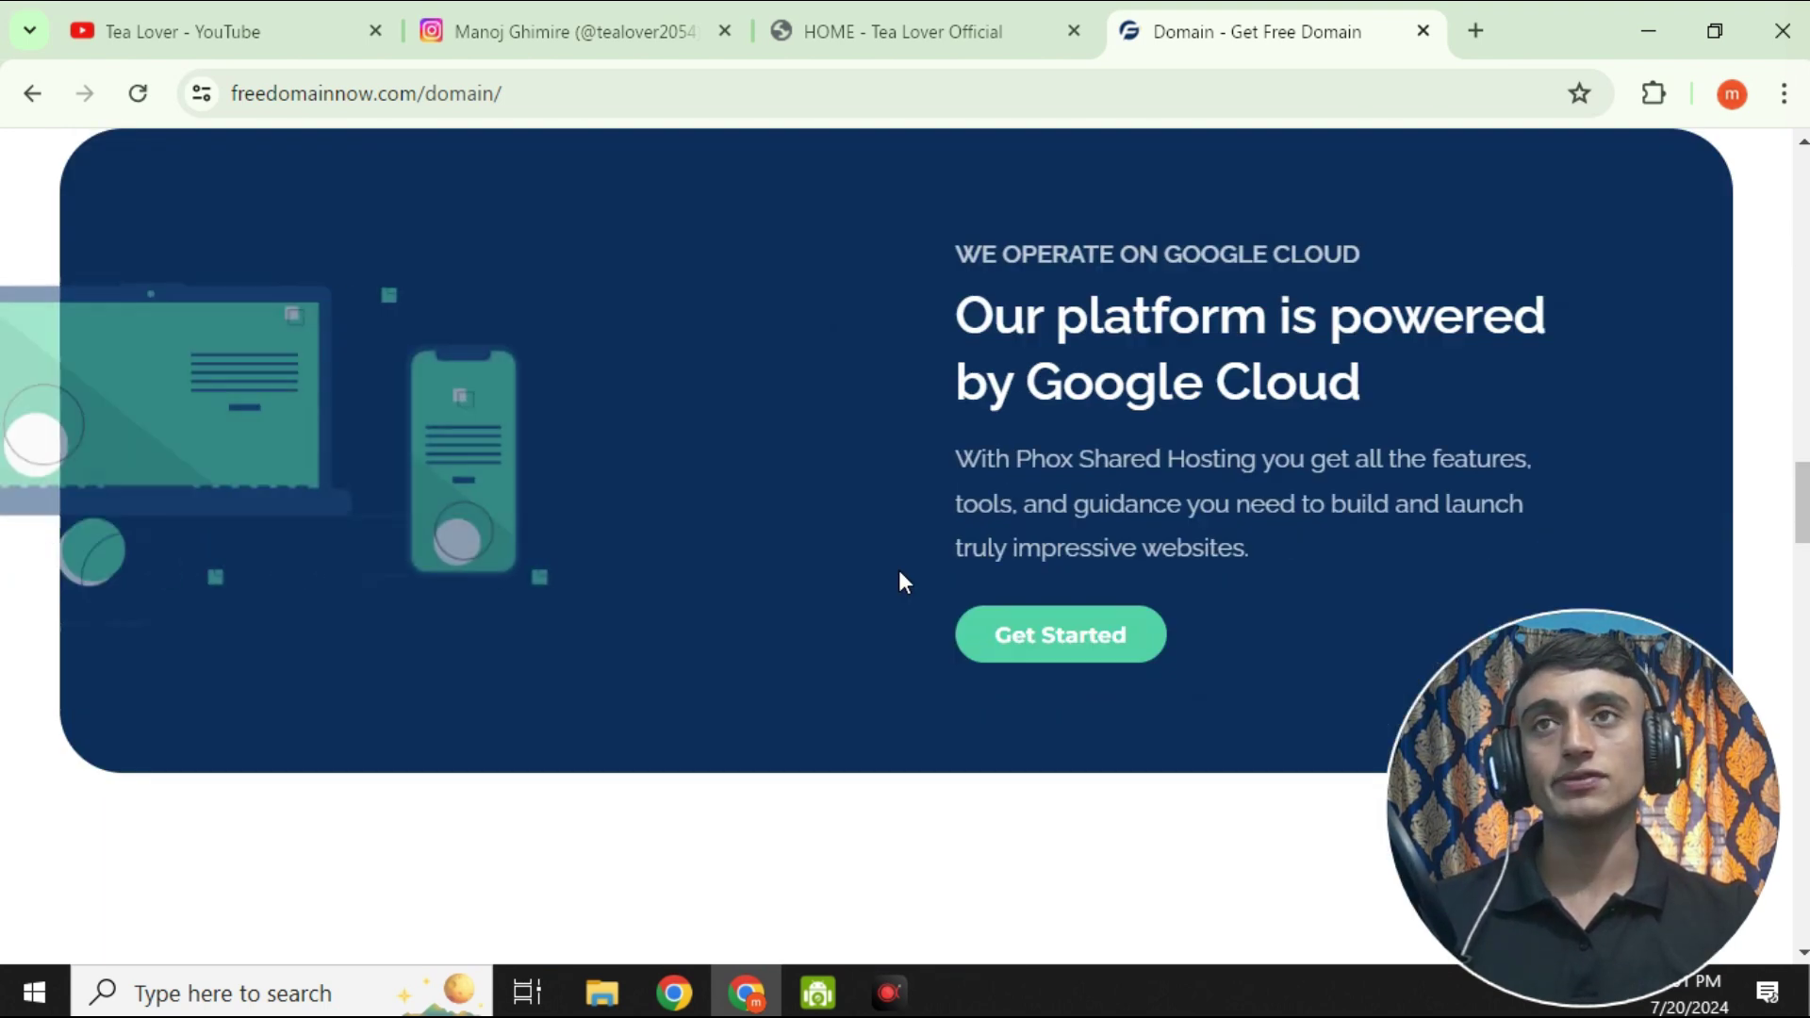
pyautogui.scroll(-10, 900, 624)
pyautogui.scroll(-12, 898, 632)
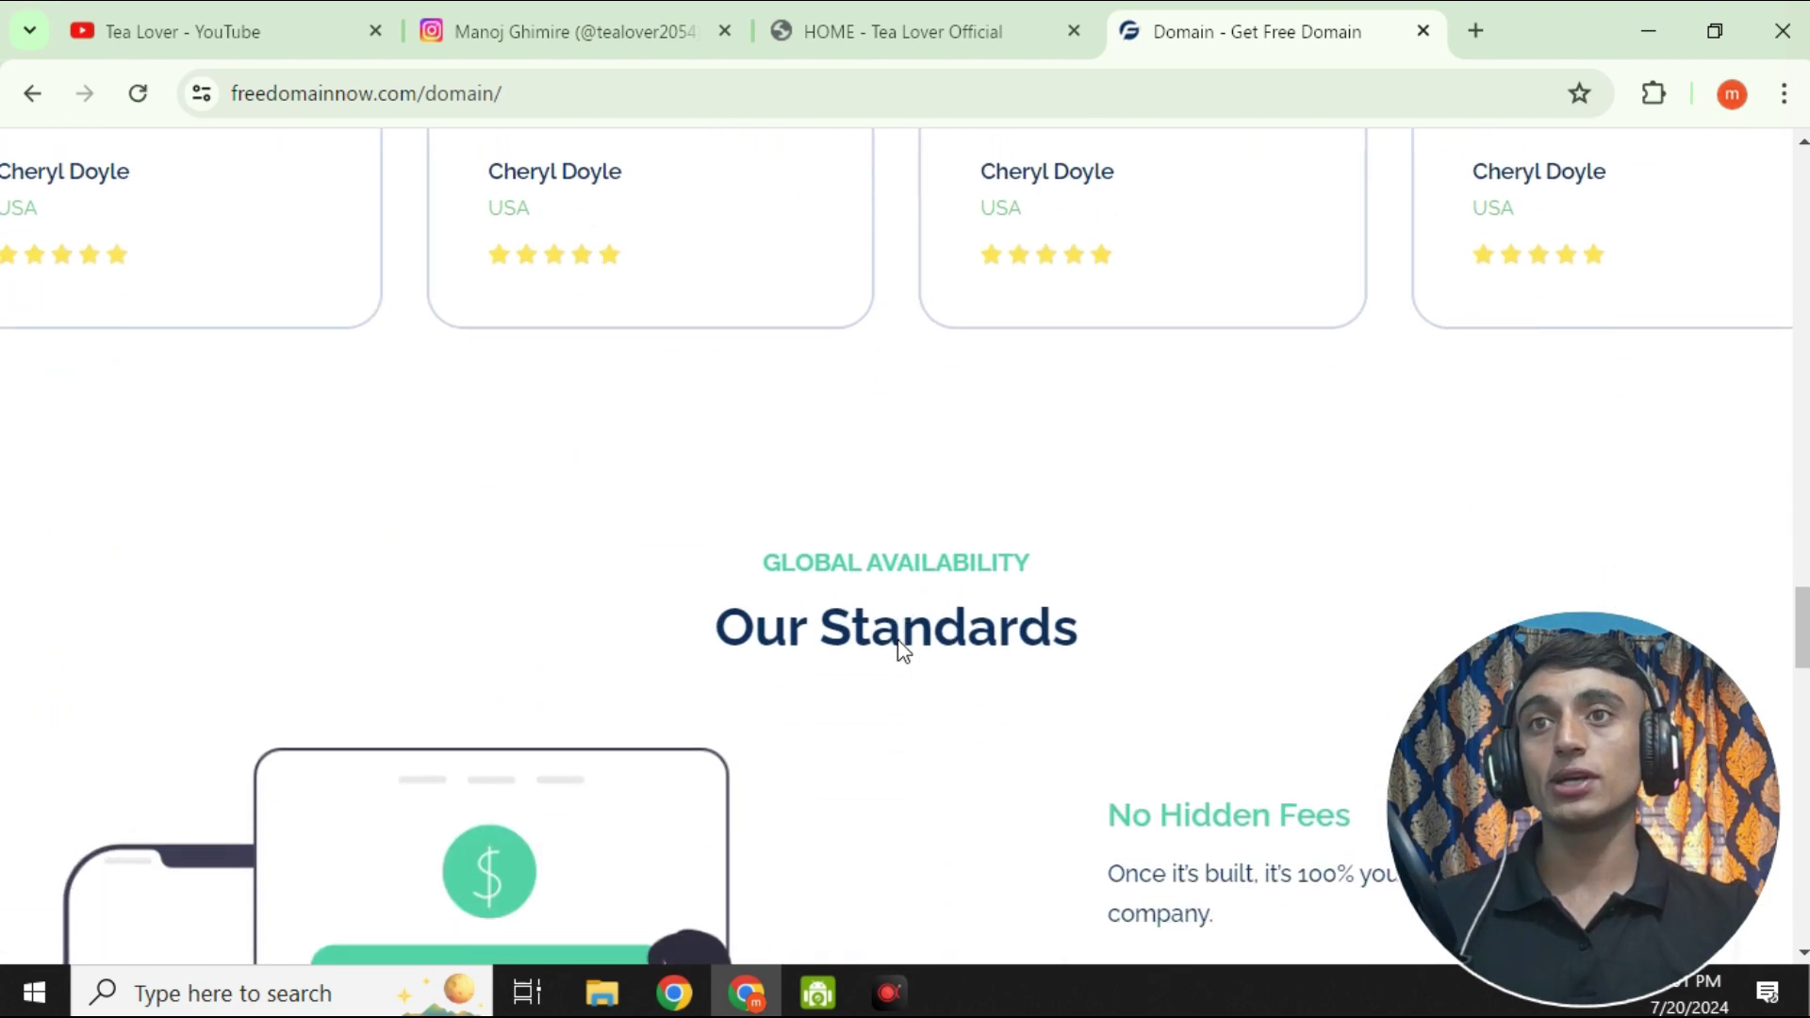
pyautogui.scroll(-12, 898, 650)
pyautogui.scroll(20, 904, 659)
pyautogui.scroll(20, 908, 657)
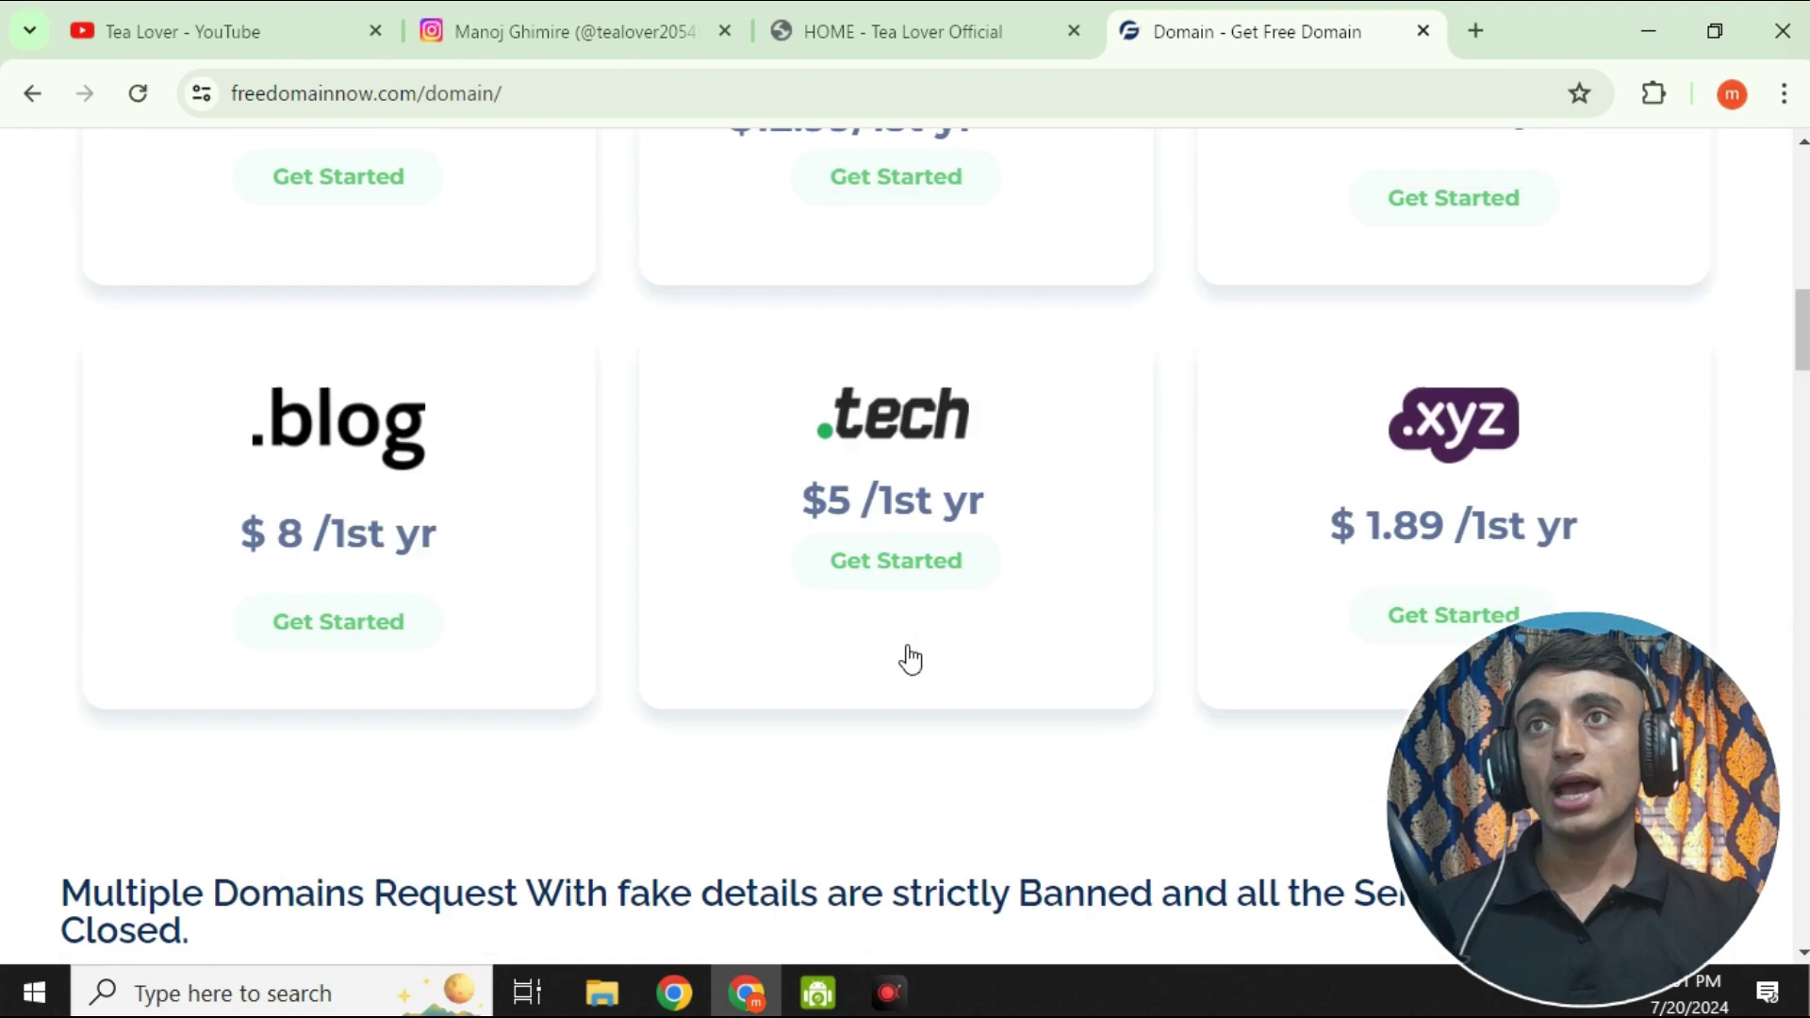
pyautogui.scroll(2, 908, 657)
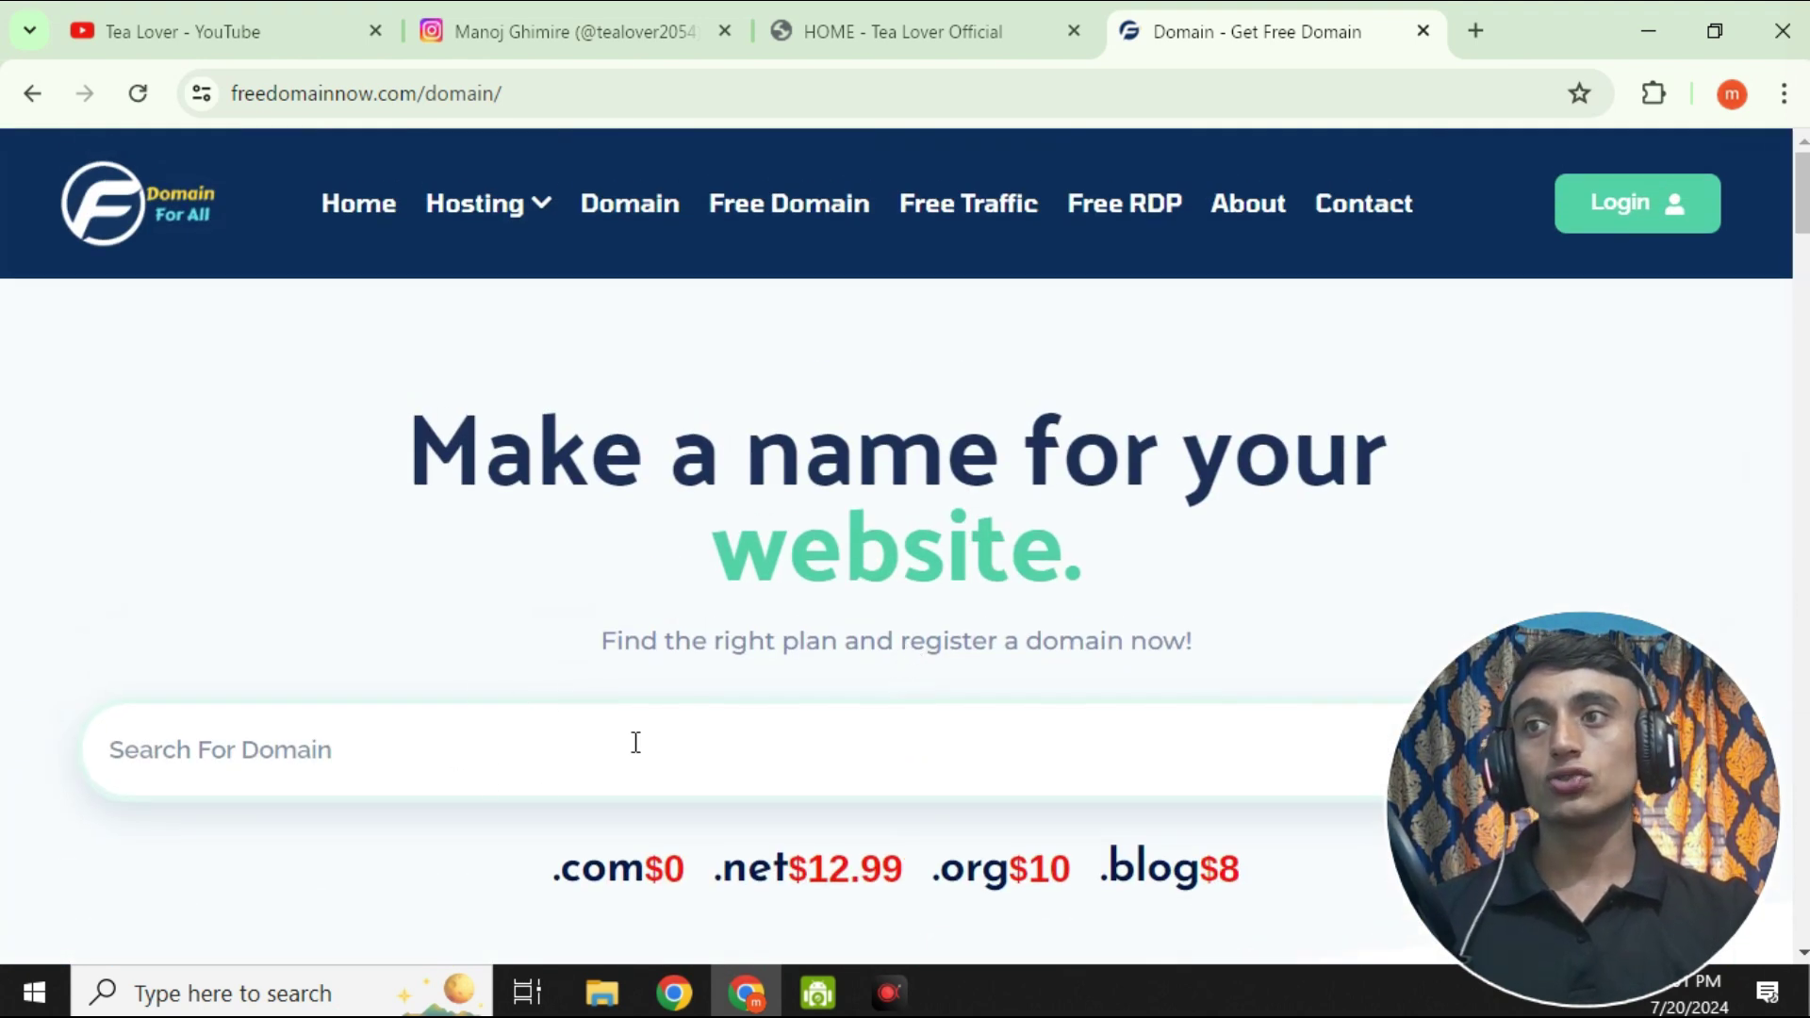
pyautogui.scroll(-3, 665, 754)
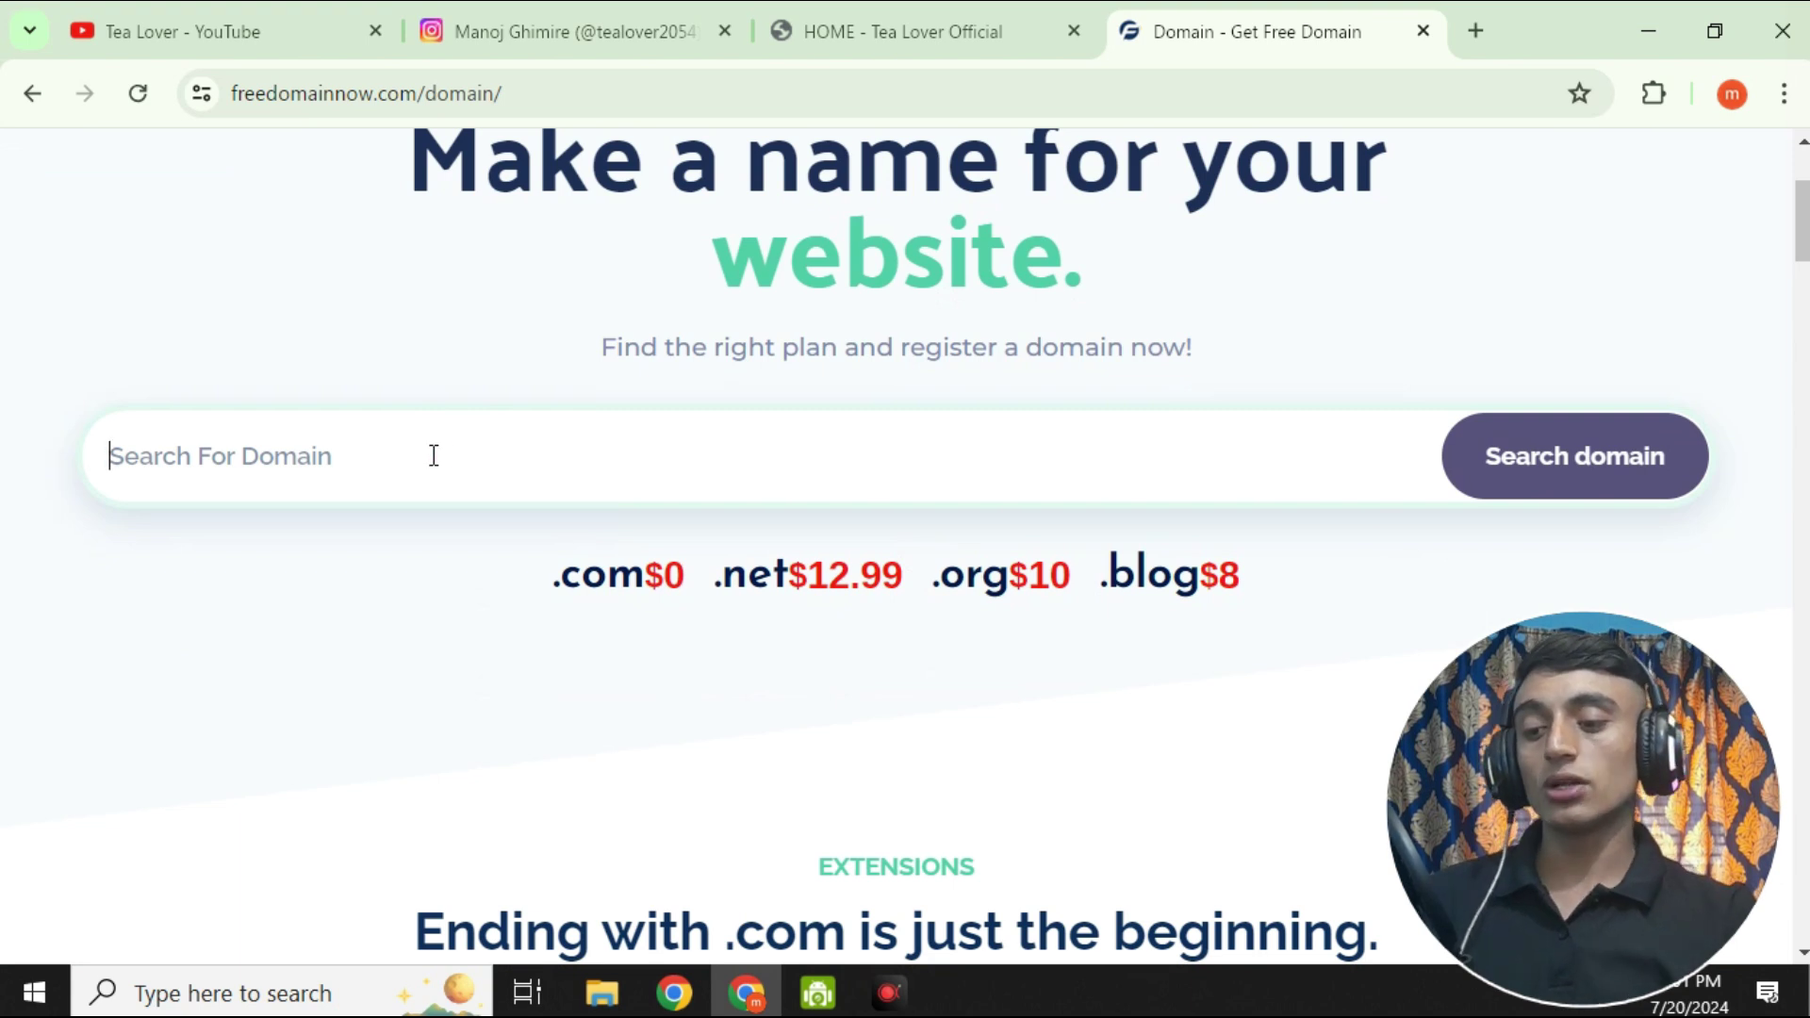
# Step: Search for the domain freedomaintealover on the Domain page
pyautogui.write('freedo')
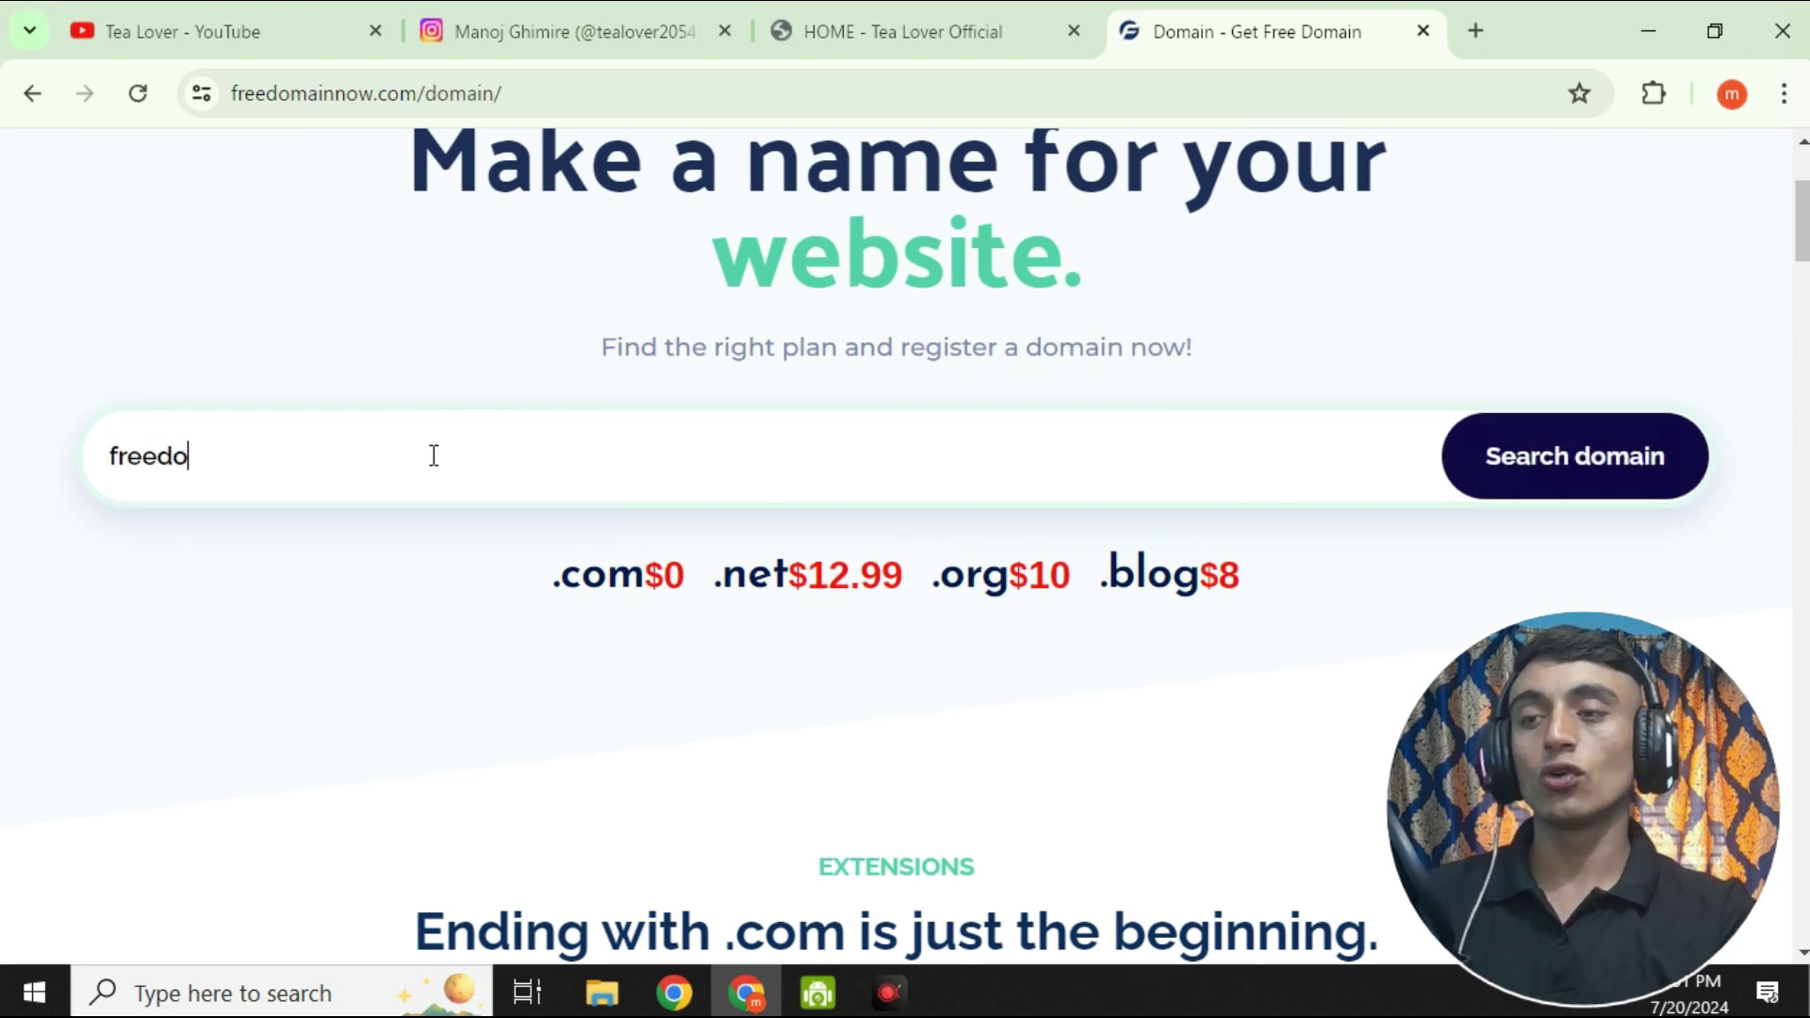
pyautogui.write('maintealover')
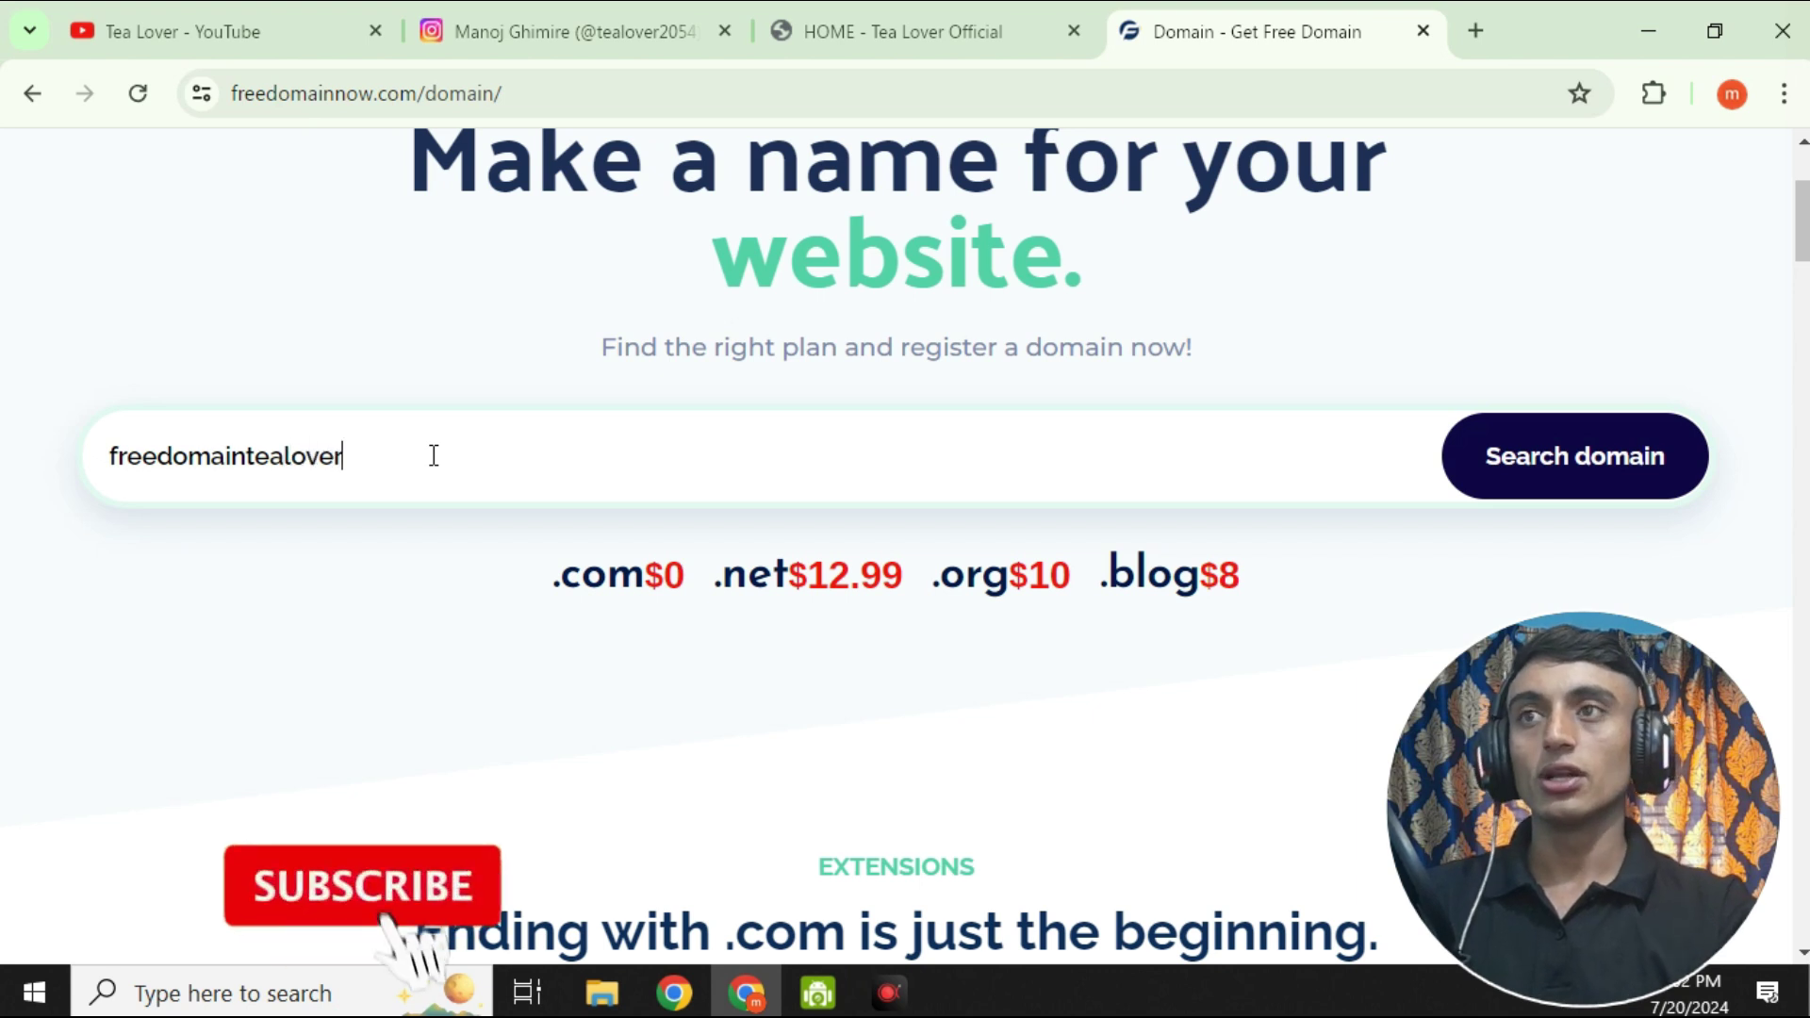
pyautogui.moveTo(341, 459); pyautogui.dragTo(69, 469)
pyautogui.click(70, 460)
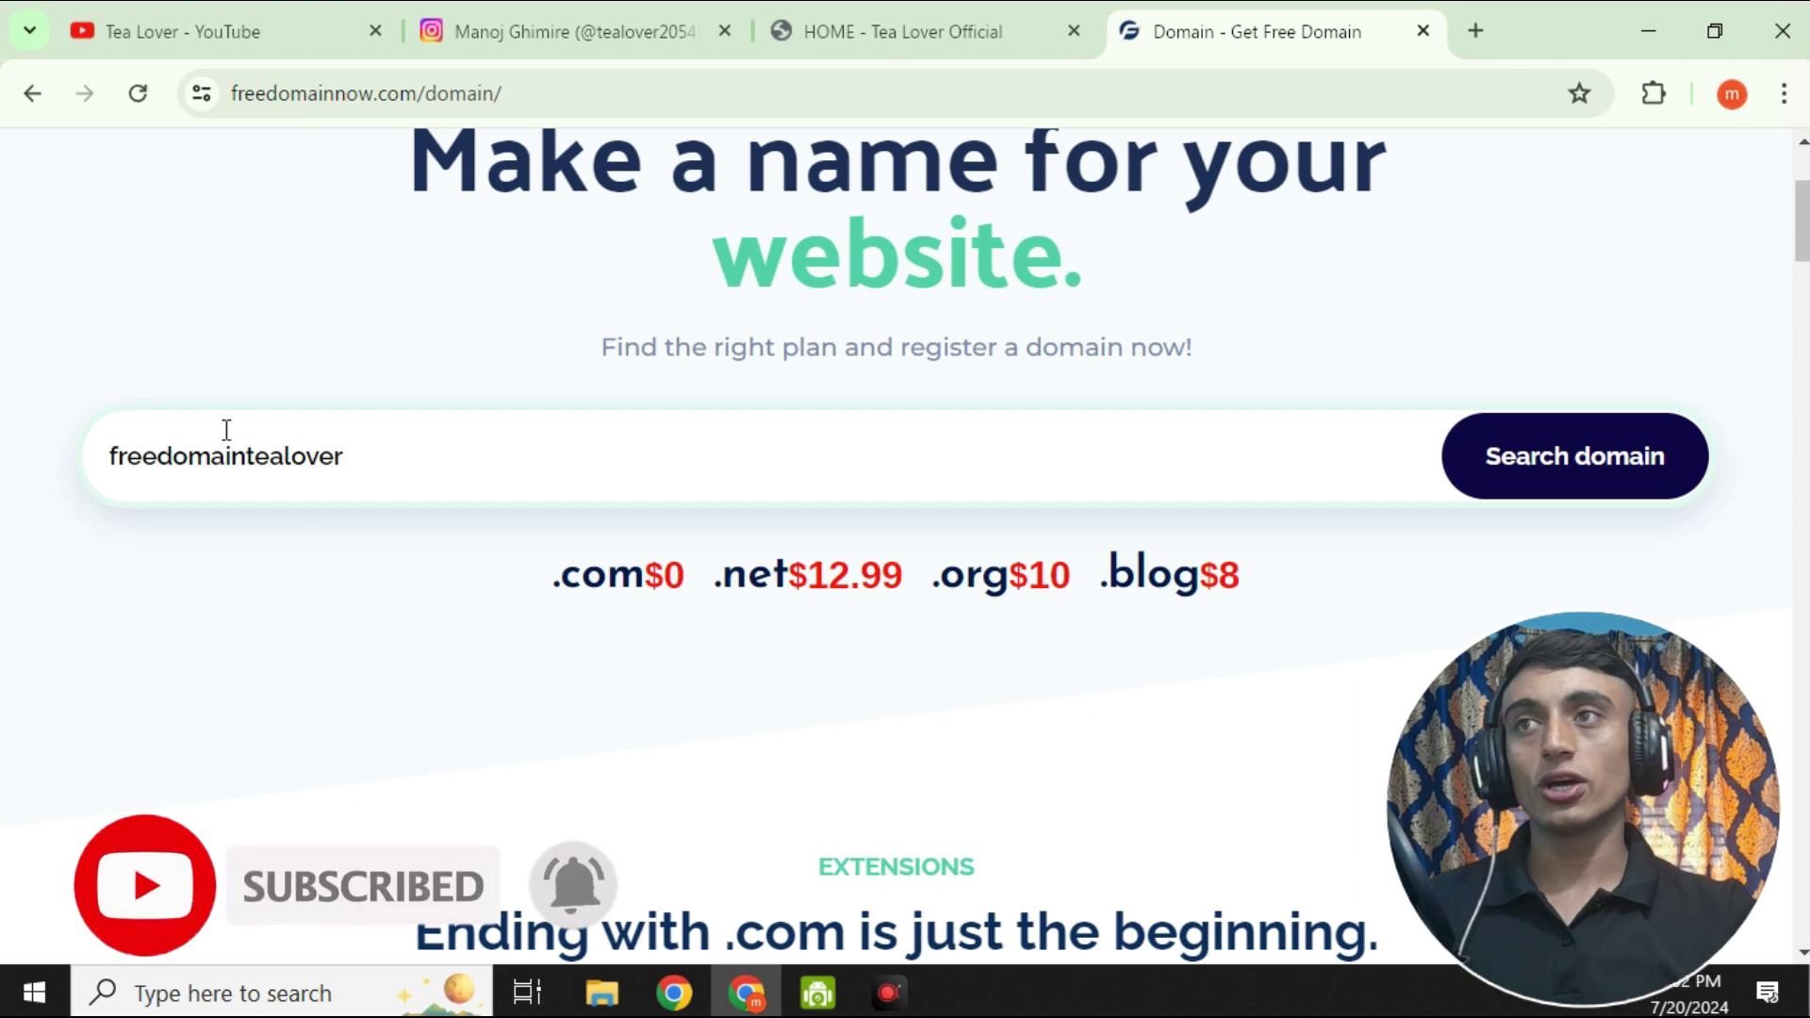
pyautogui.click(1569, 477)
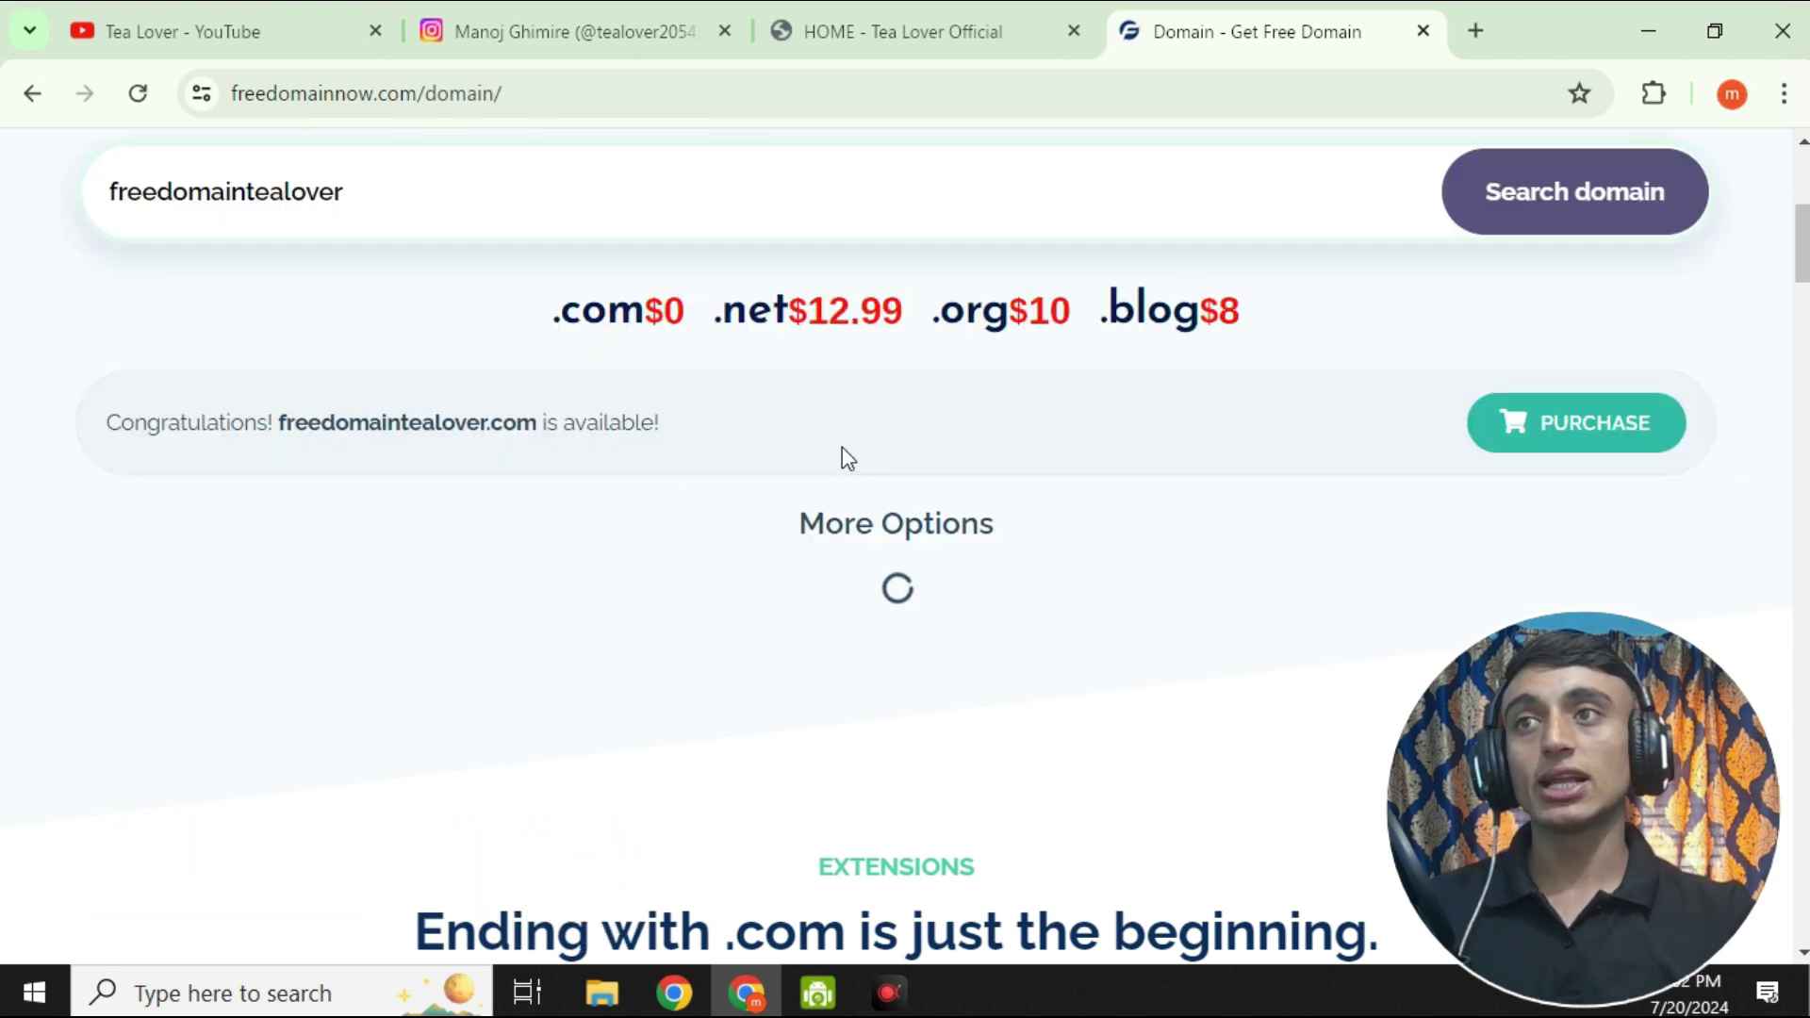
# Step: Review results: freedomaintealover.com available free, .net $12.99, .org $10, .blog $8
pyautogui.moveTo(486, 422); pyautogui.dragTo(671, 449)
pyautogui.click(852, 367)
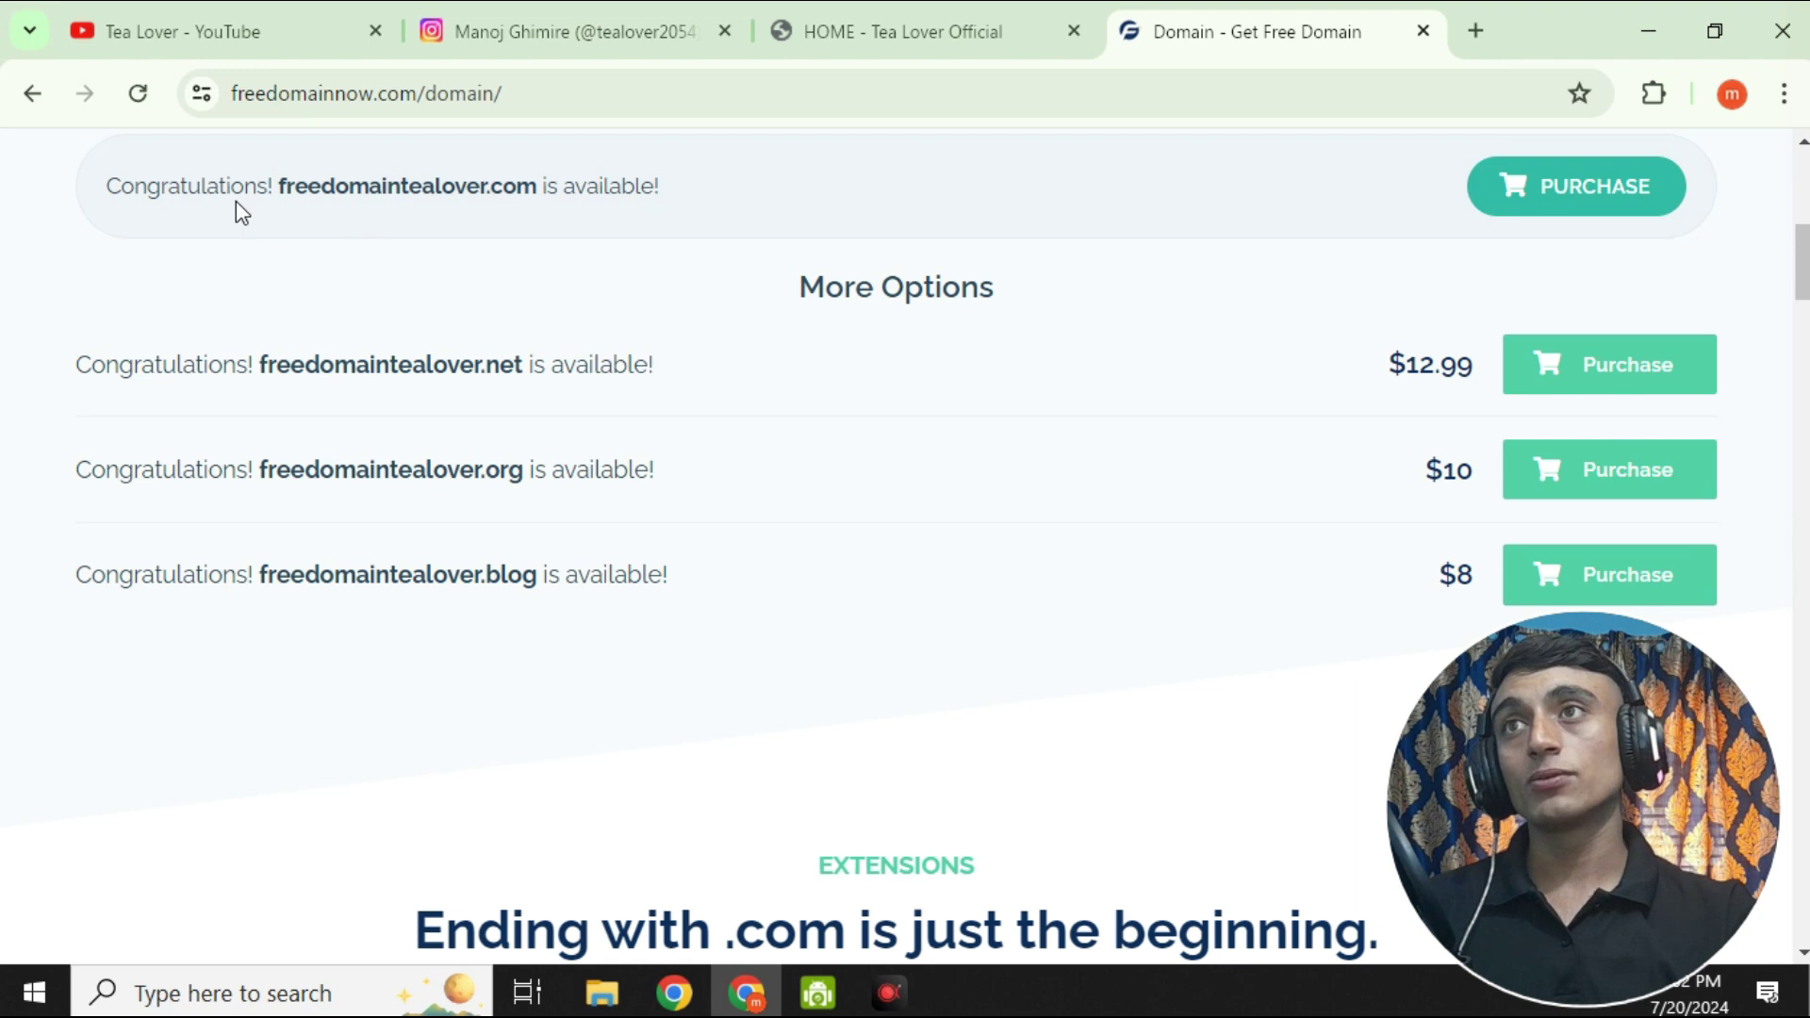
pyautogui.scroll(2, 1053, 264)
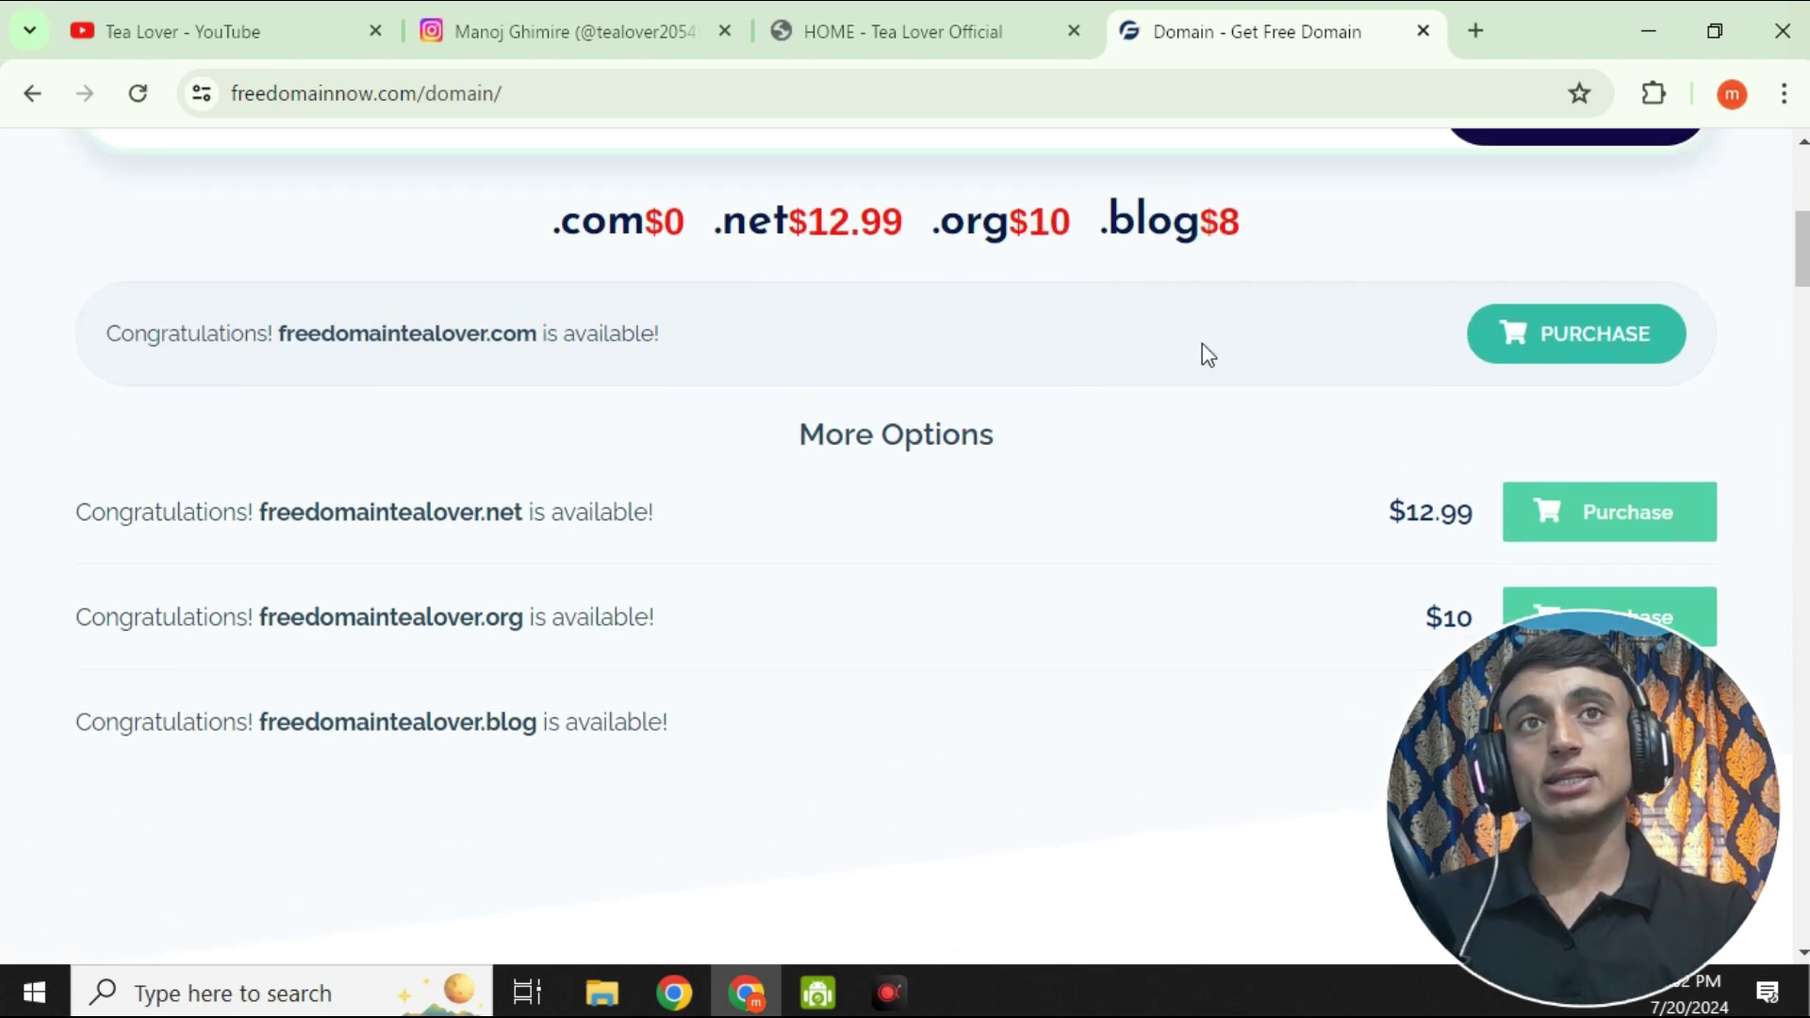
pyautogui.scroll(-3, 913, 380)
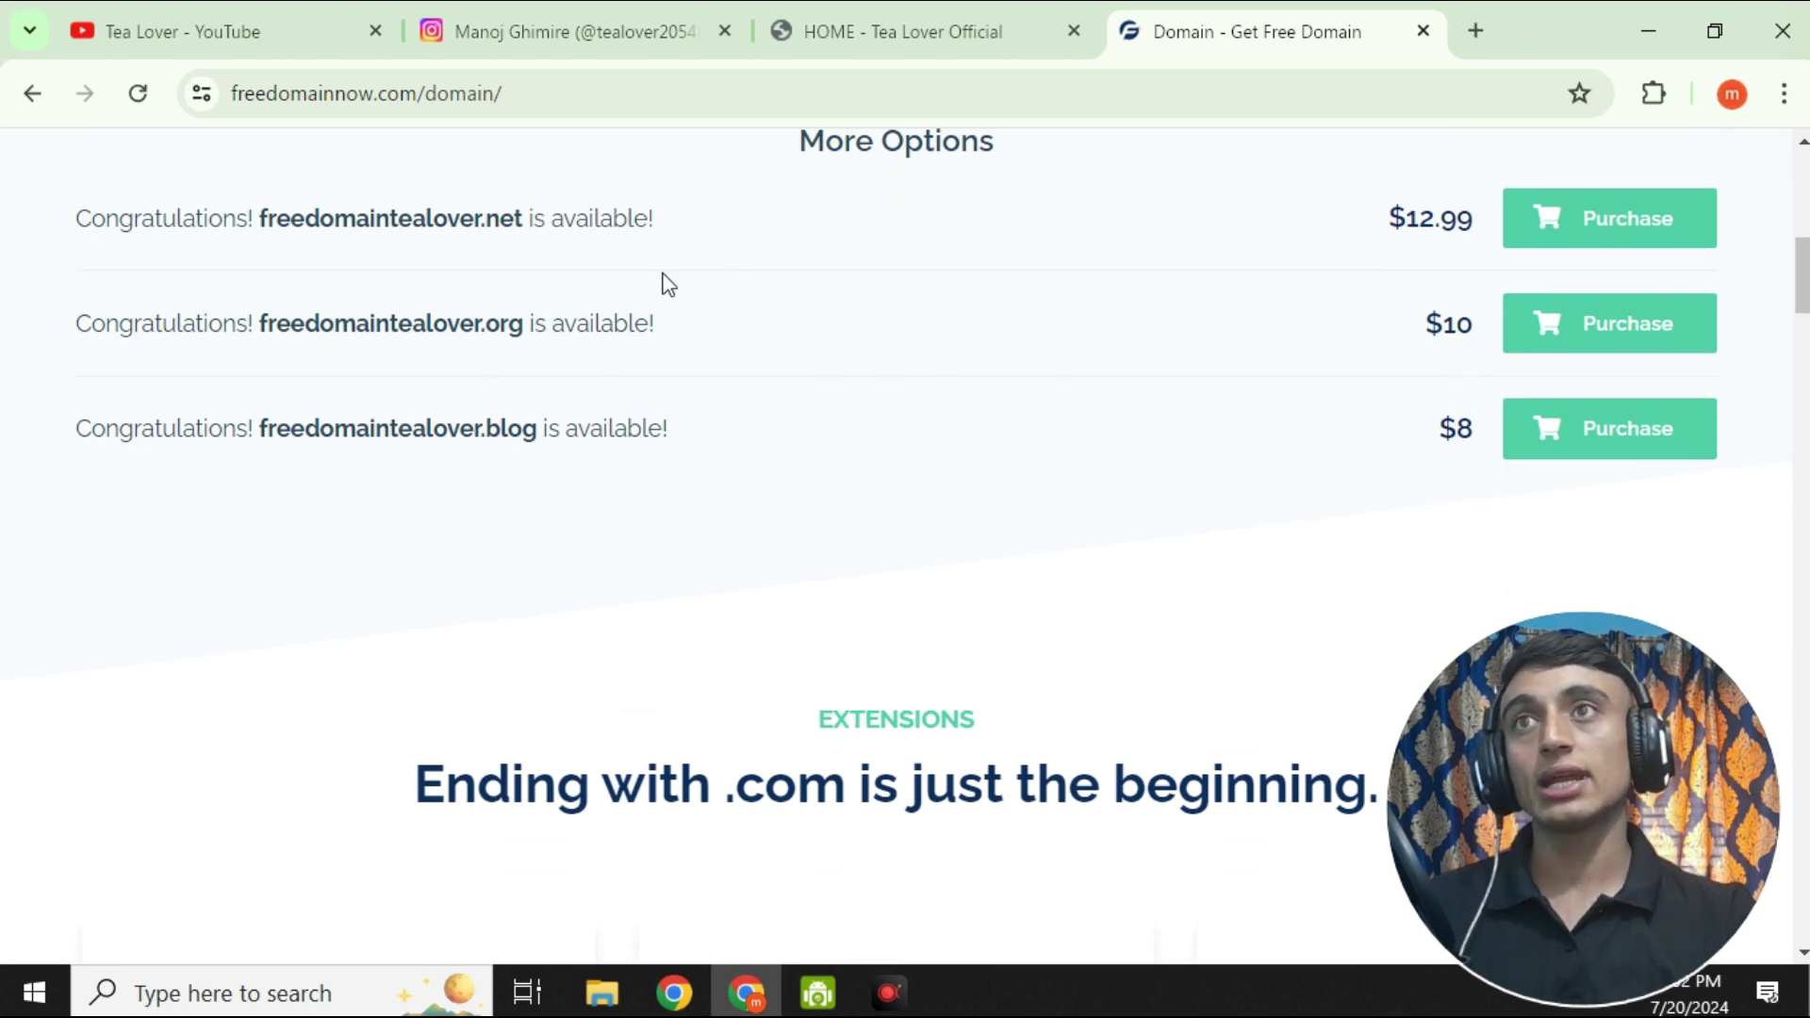
pyautogui.scroll(-2, 1236, 441)
pyautogui.scroll(3, 1237, 441)
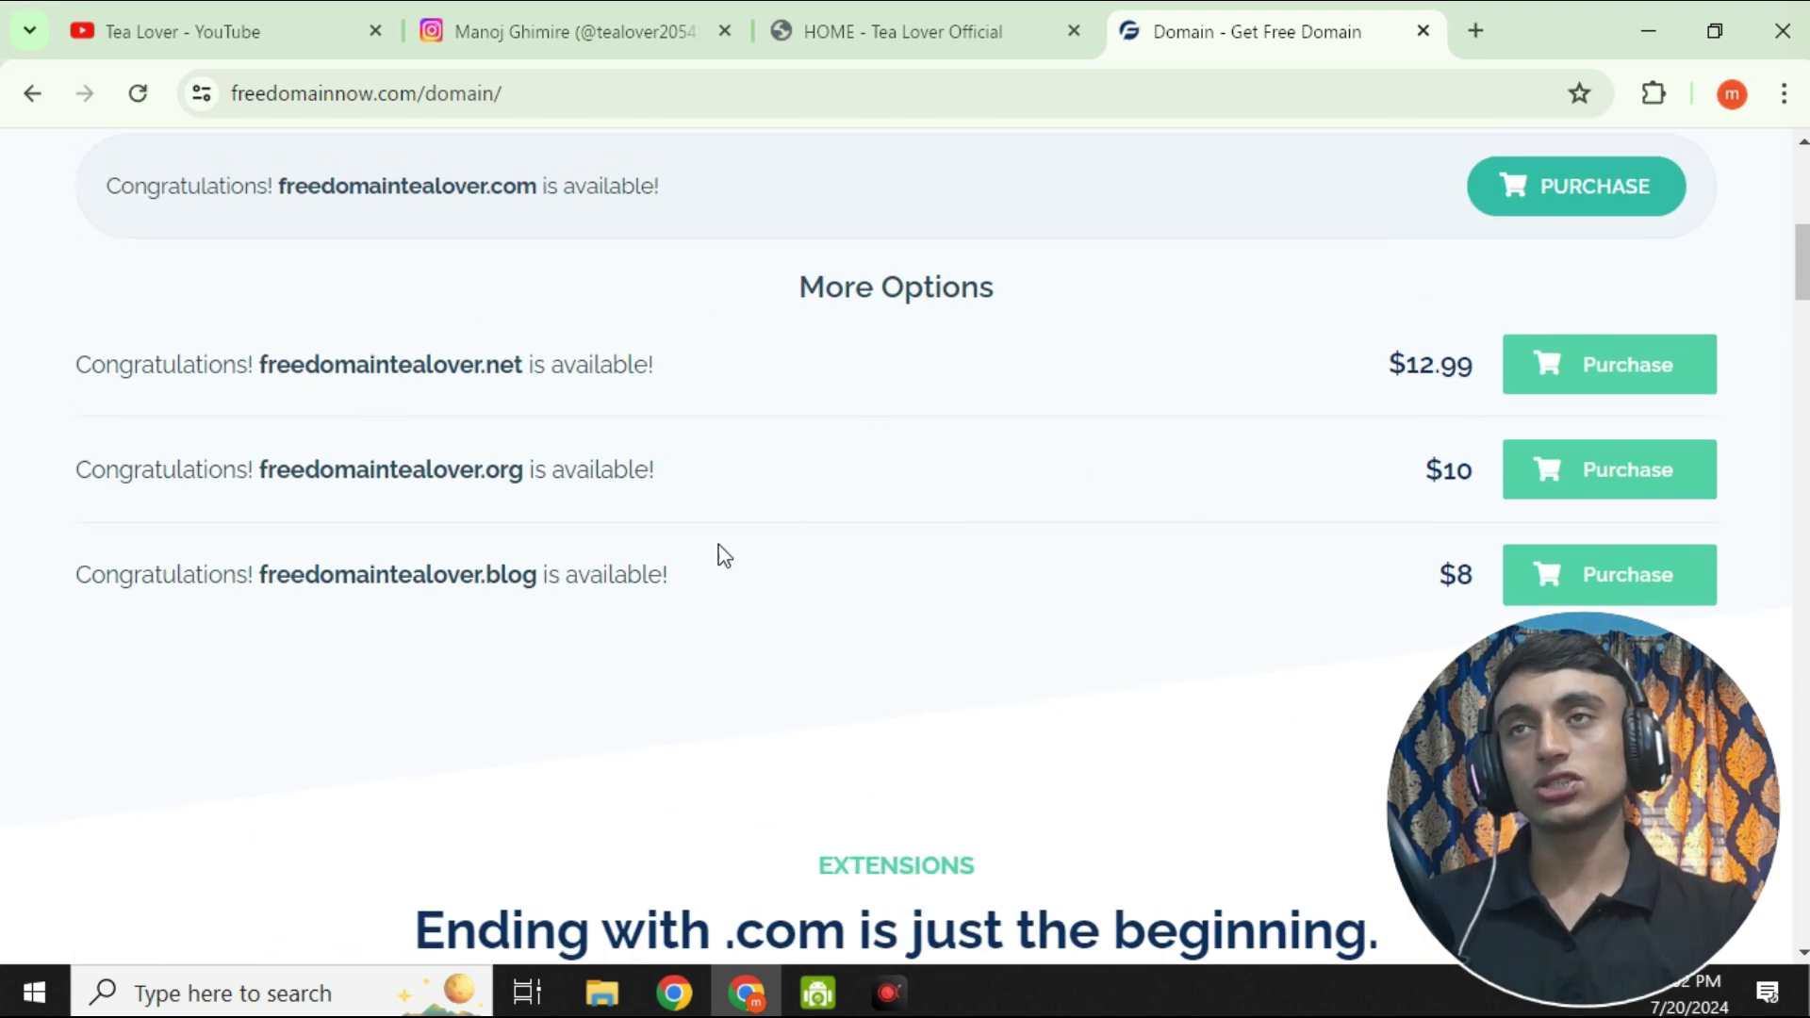
pyautogui.scroll(3, 961, 335)
# Step: Purchase freedomaintealover.com and submit the billing search with the image verification characters
pyautogui.click(1576, 482)
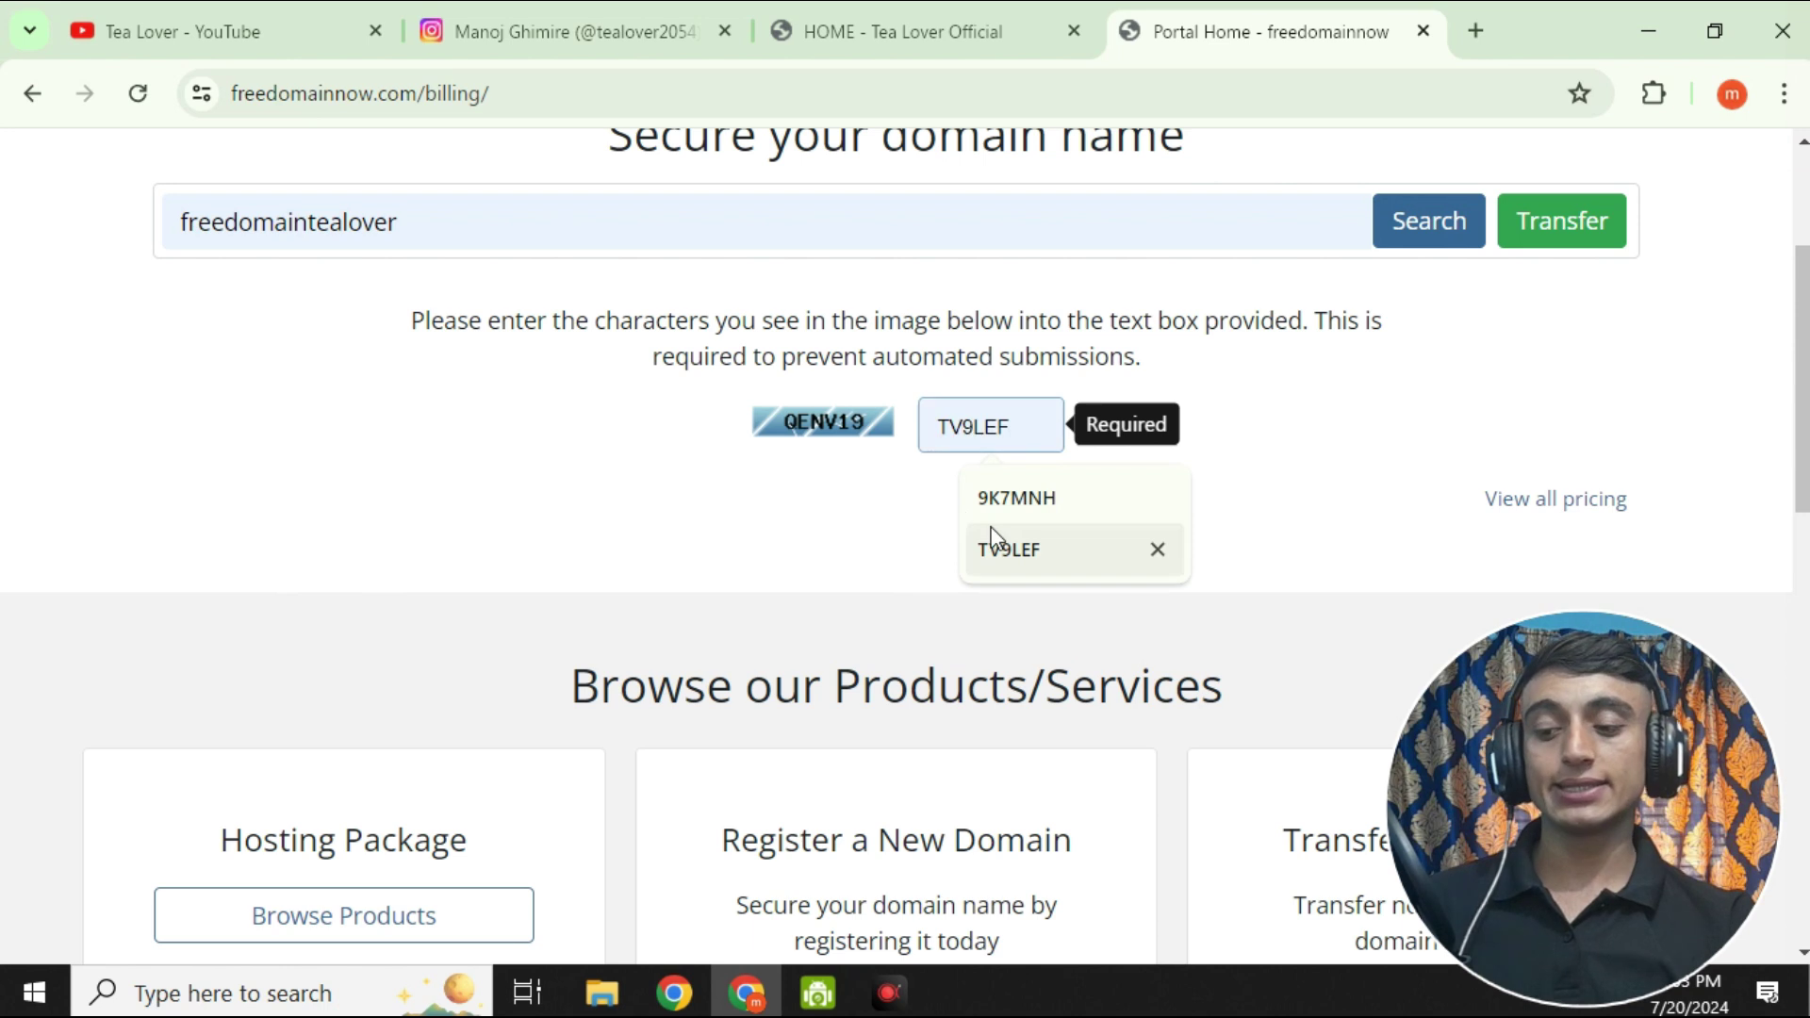
pyautogui.write('Q')
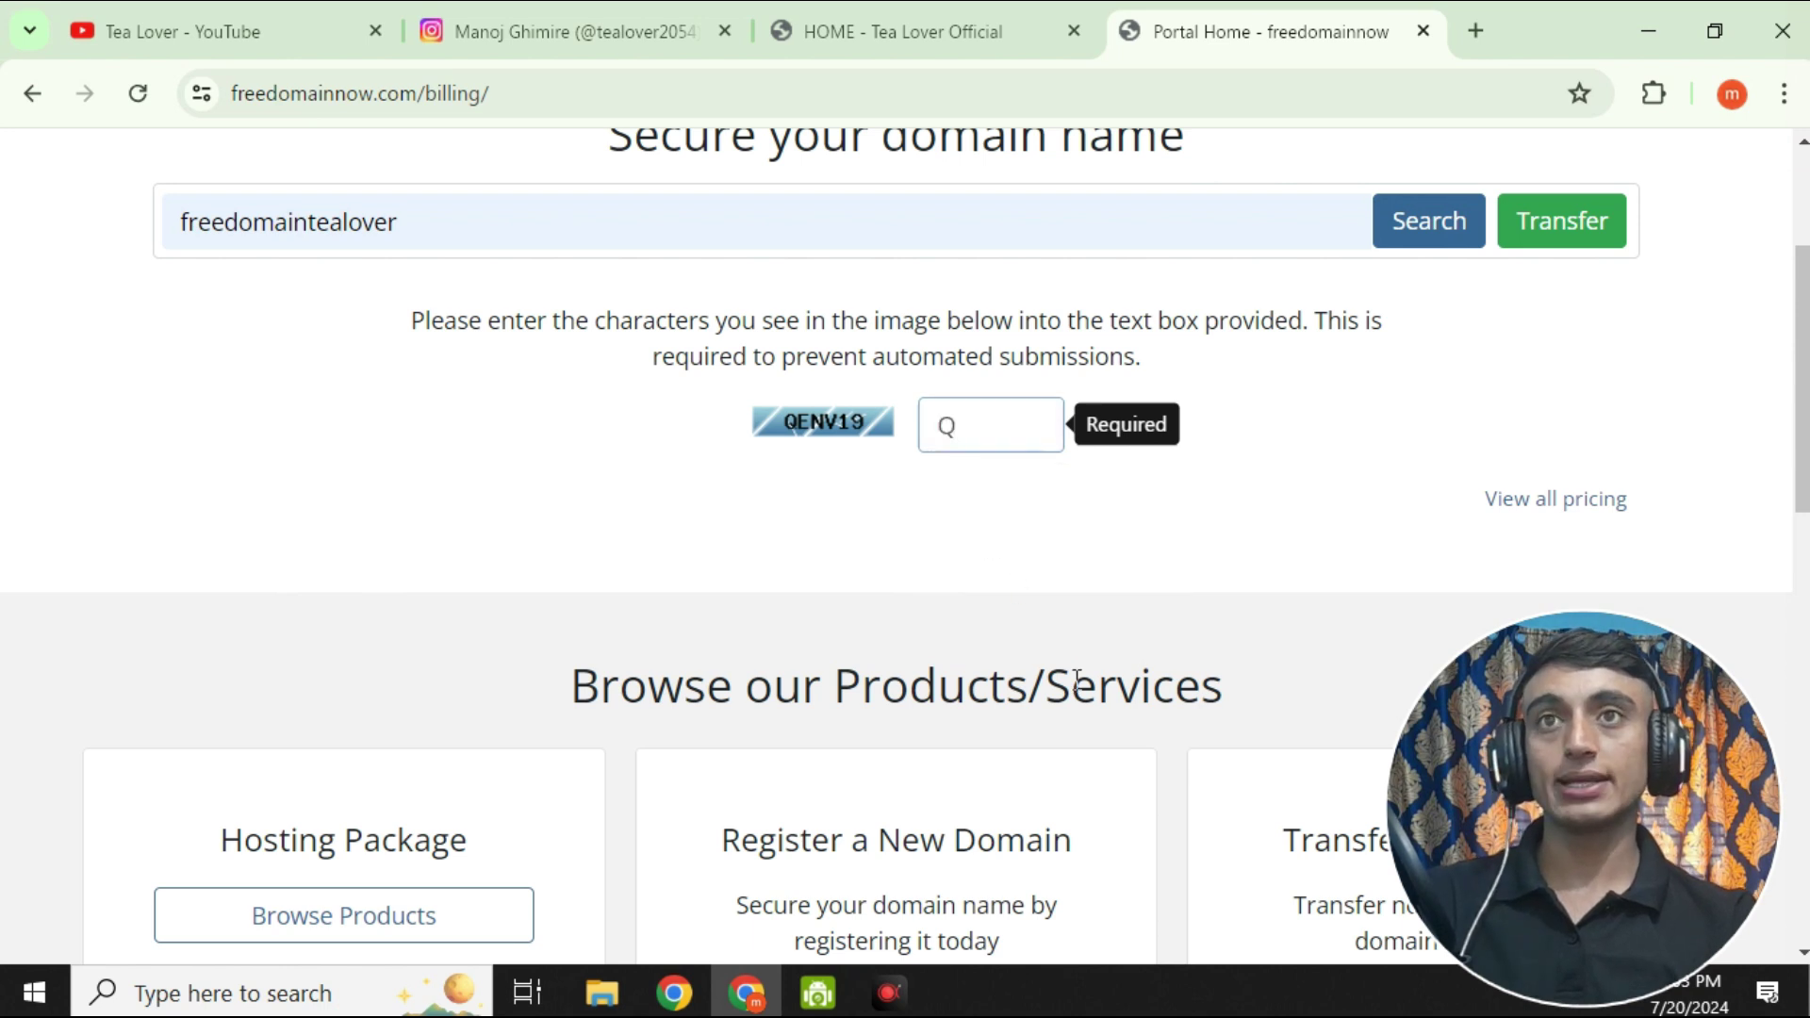
pyautogui.write('EN')
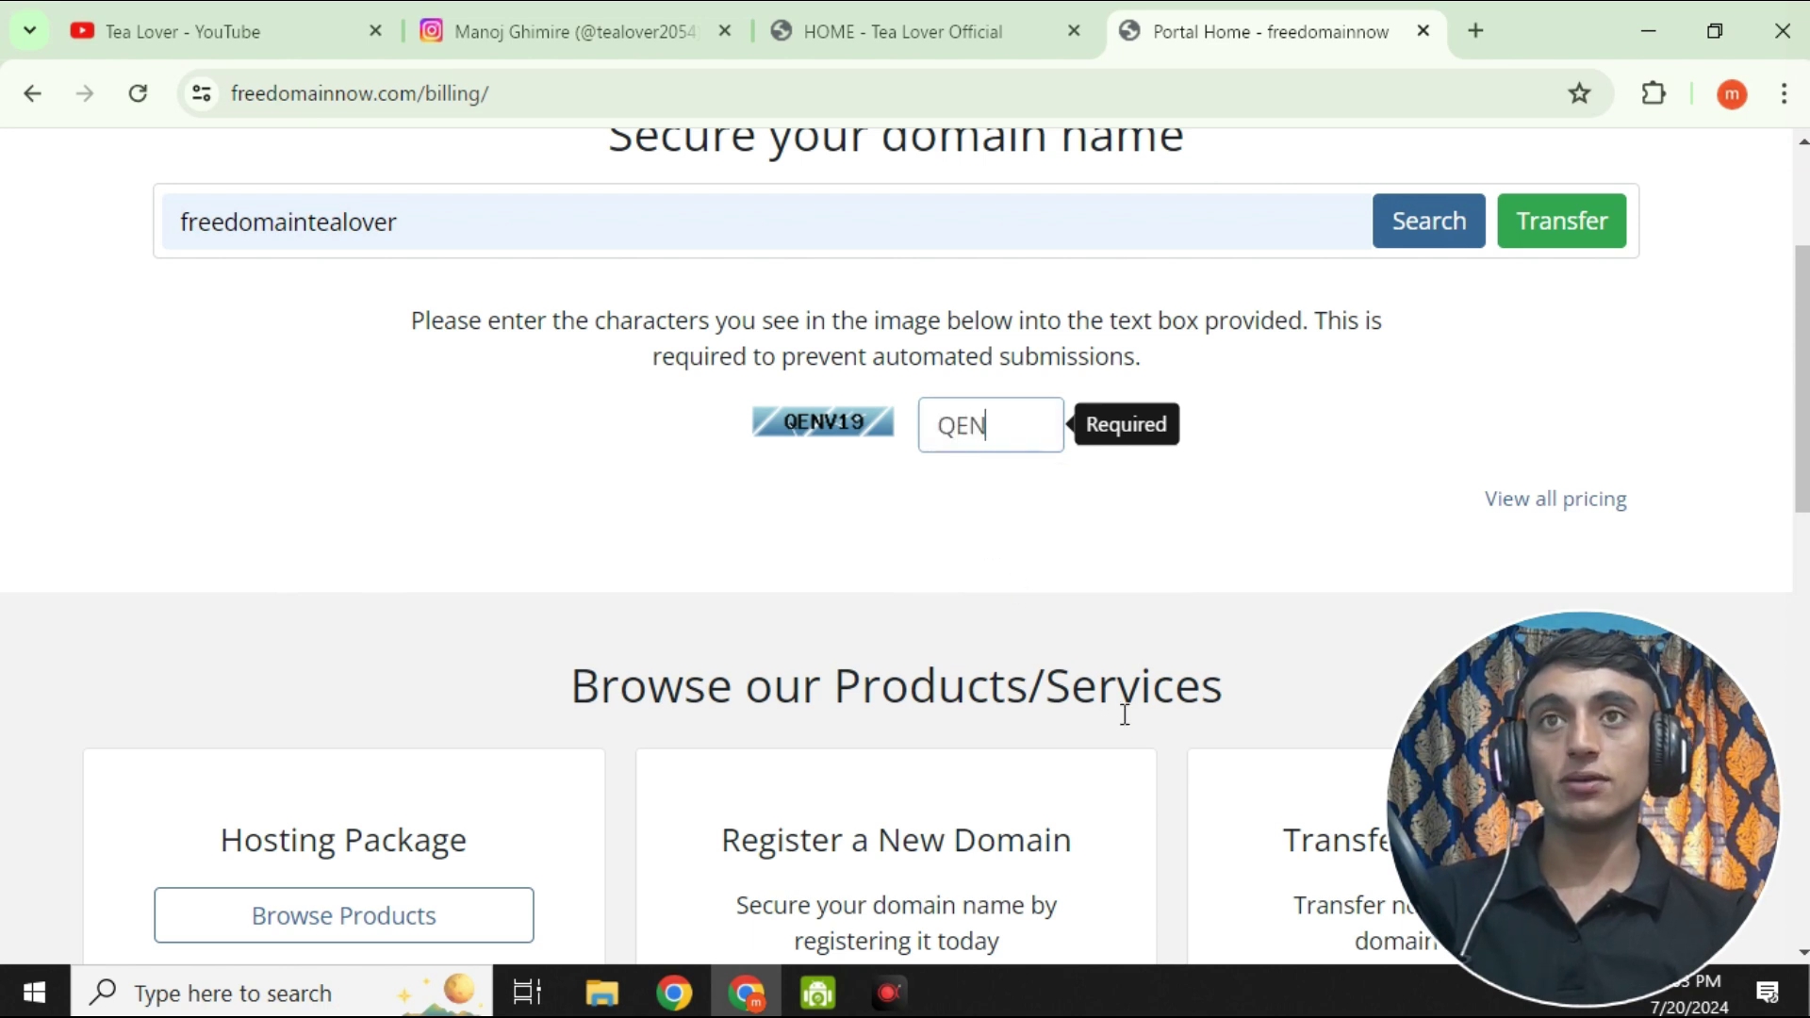
pyautogui.write('V19')
pyautogui.click(1437, 247)
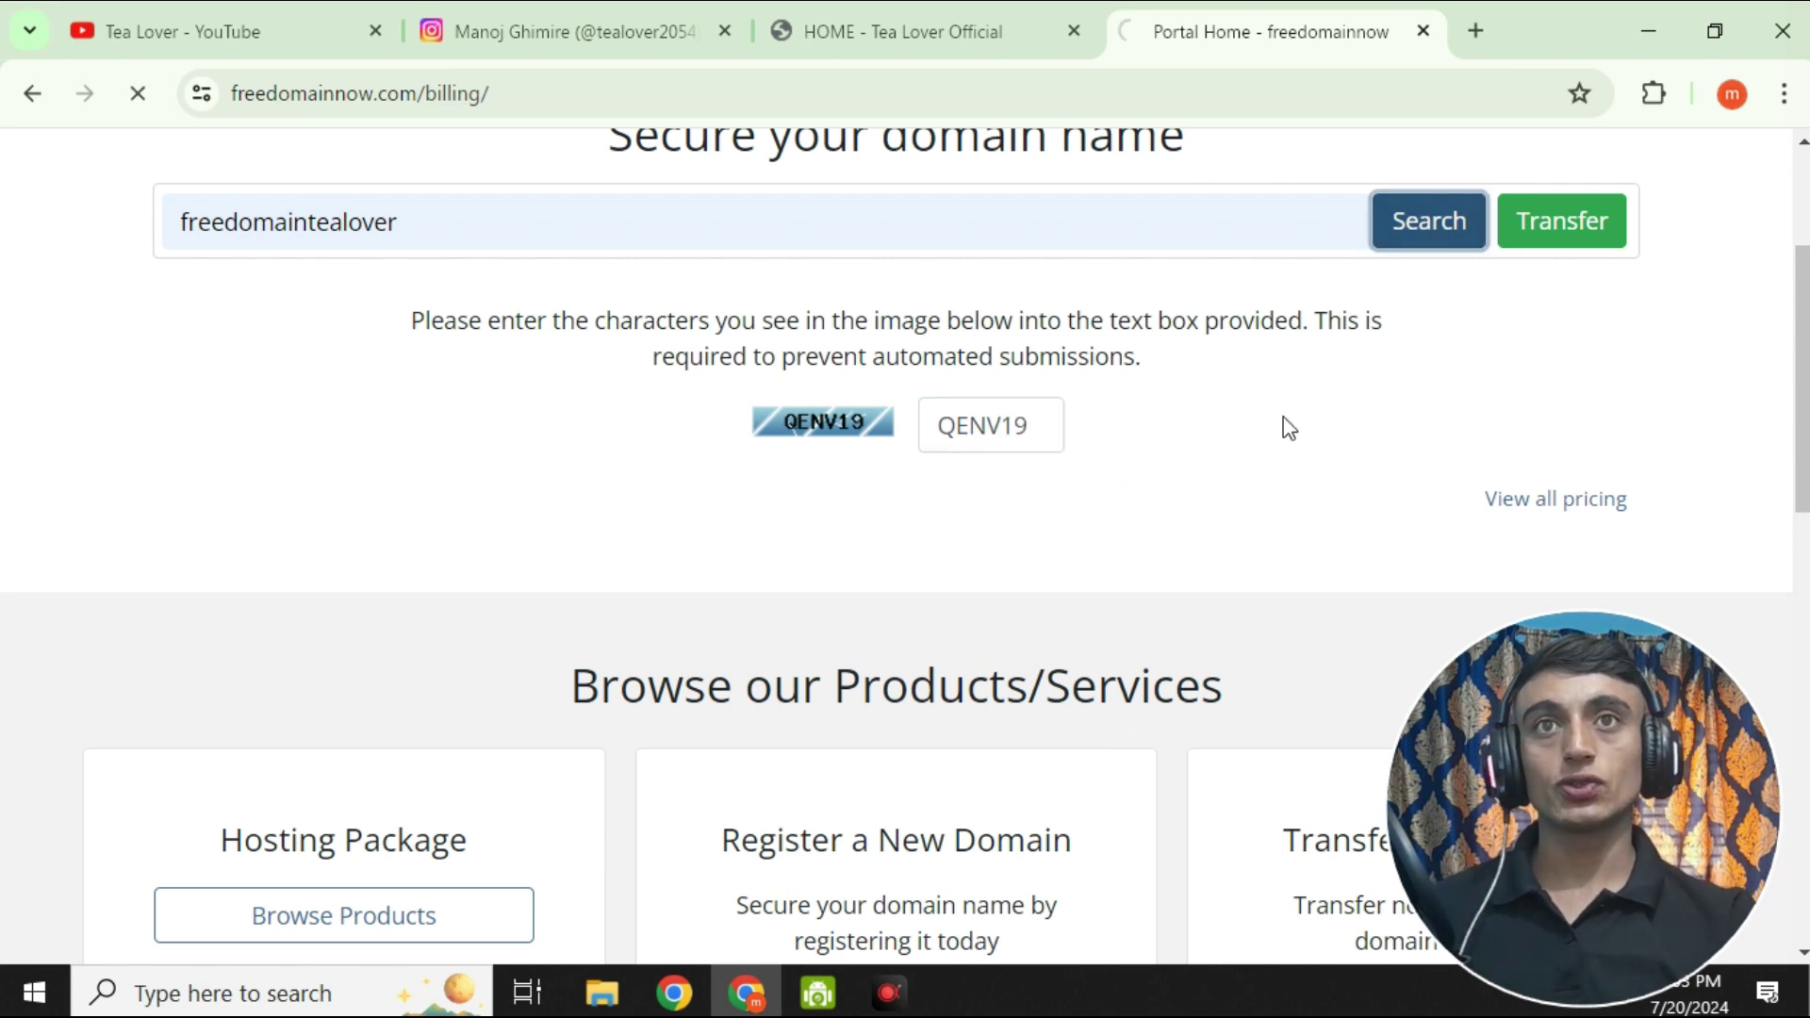
# Step: Add freedomaintealover.com at $0.00 USD to the cart and proceed to checkout
pyautogui.scroll(-2, 1167, 473)
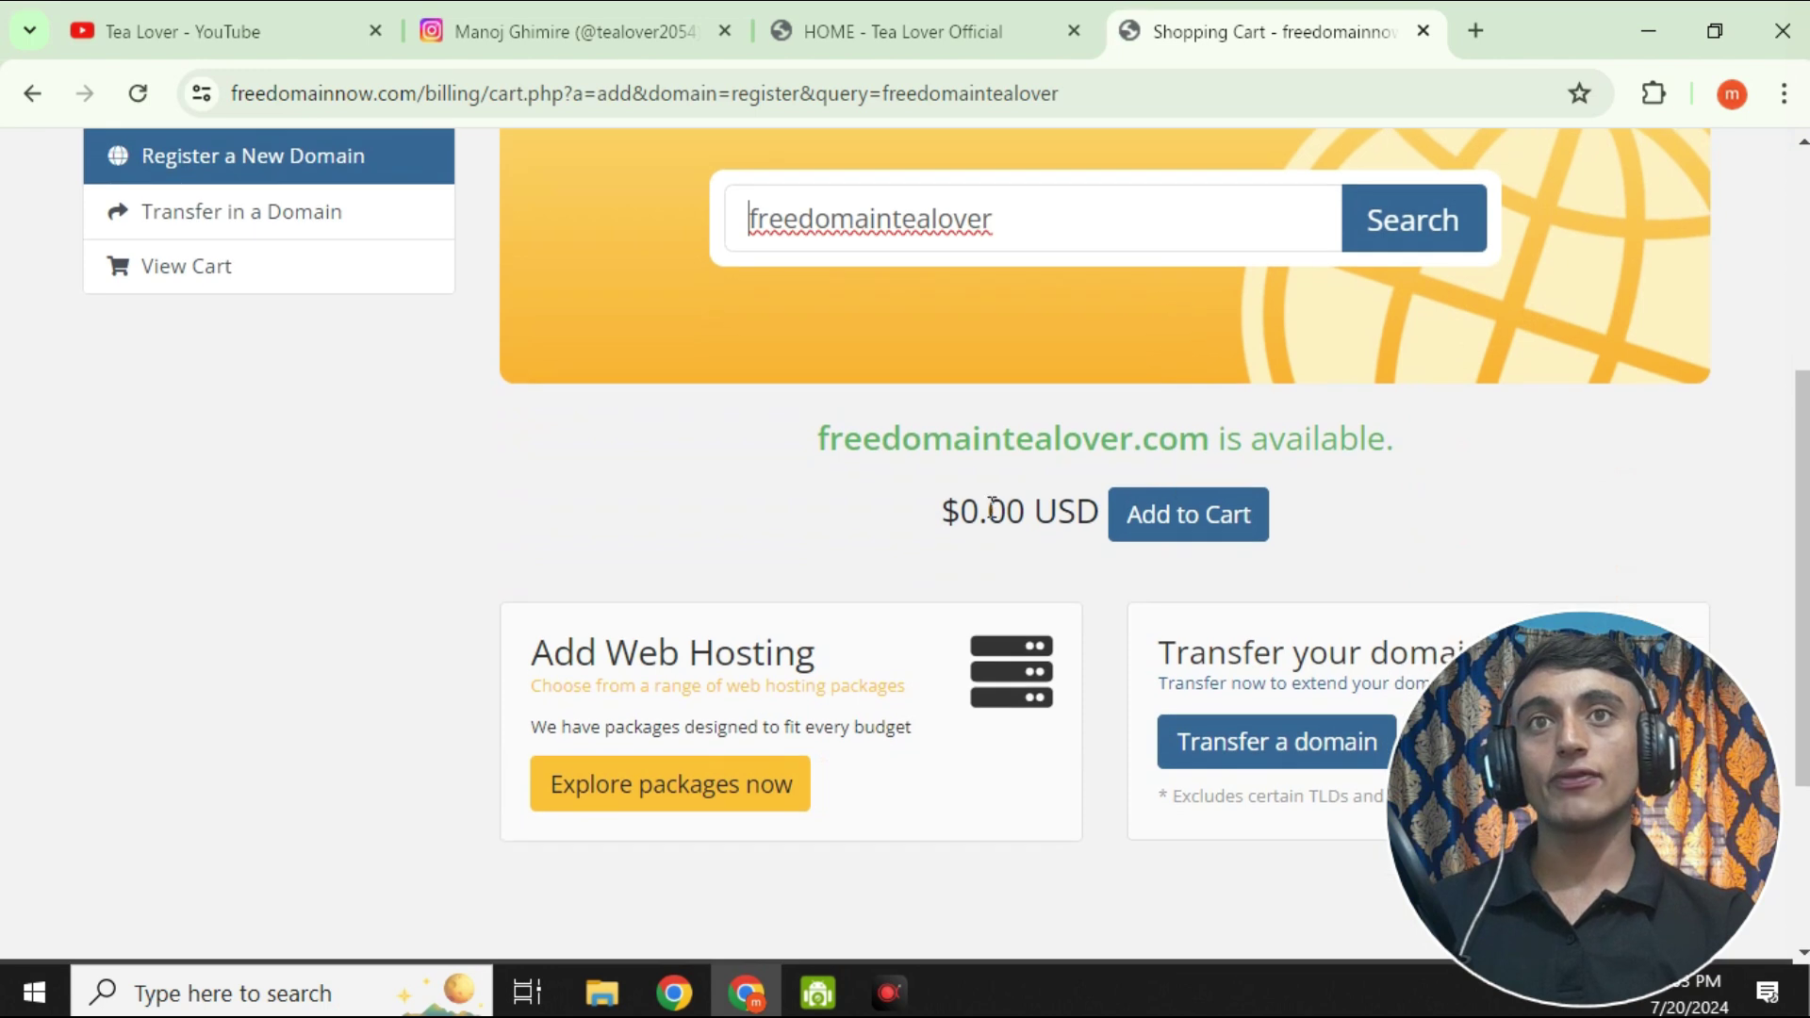
pyautogui.moveTo(748, 445); pyautogui.dragTo(1450, 426)
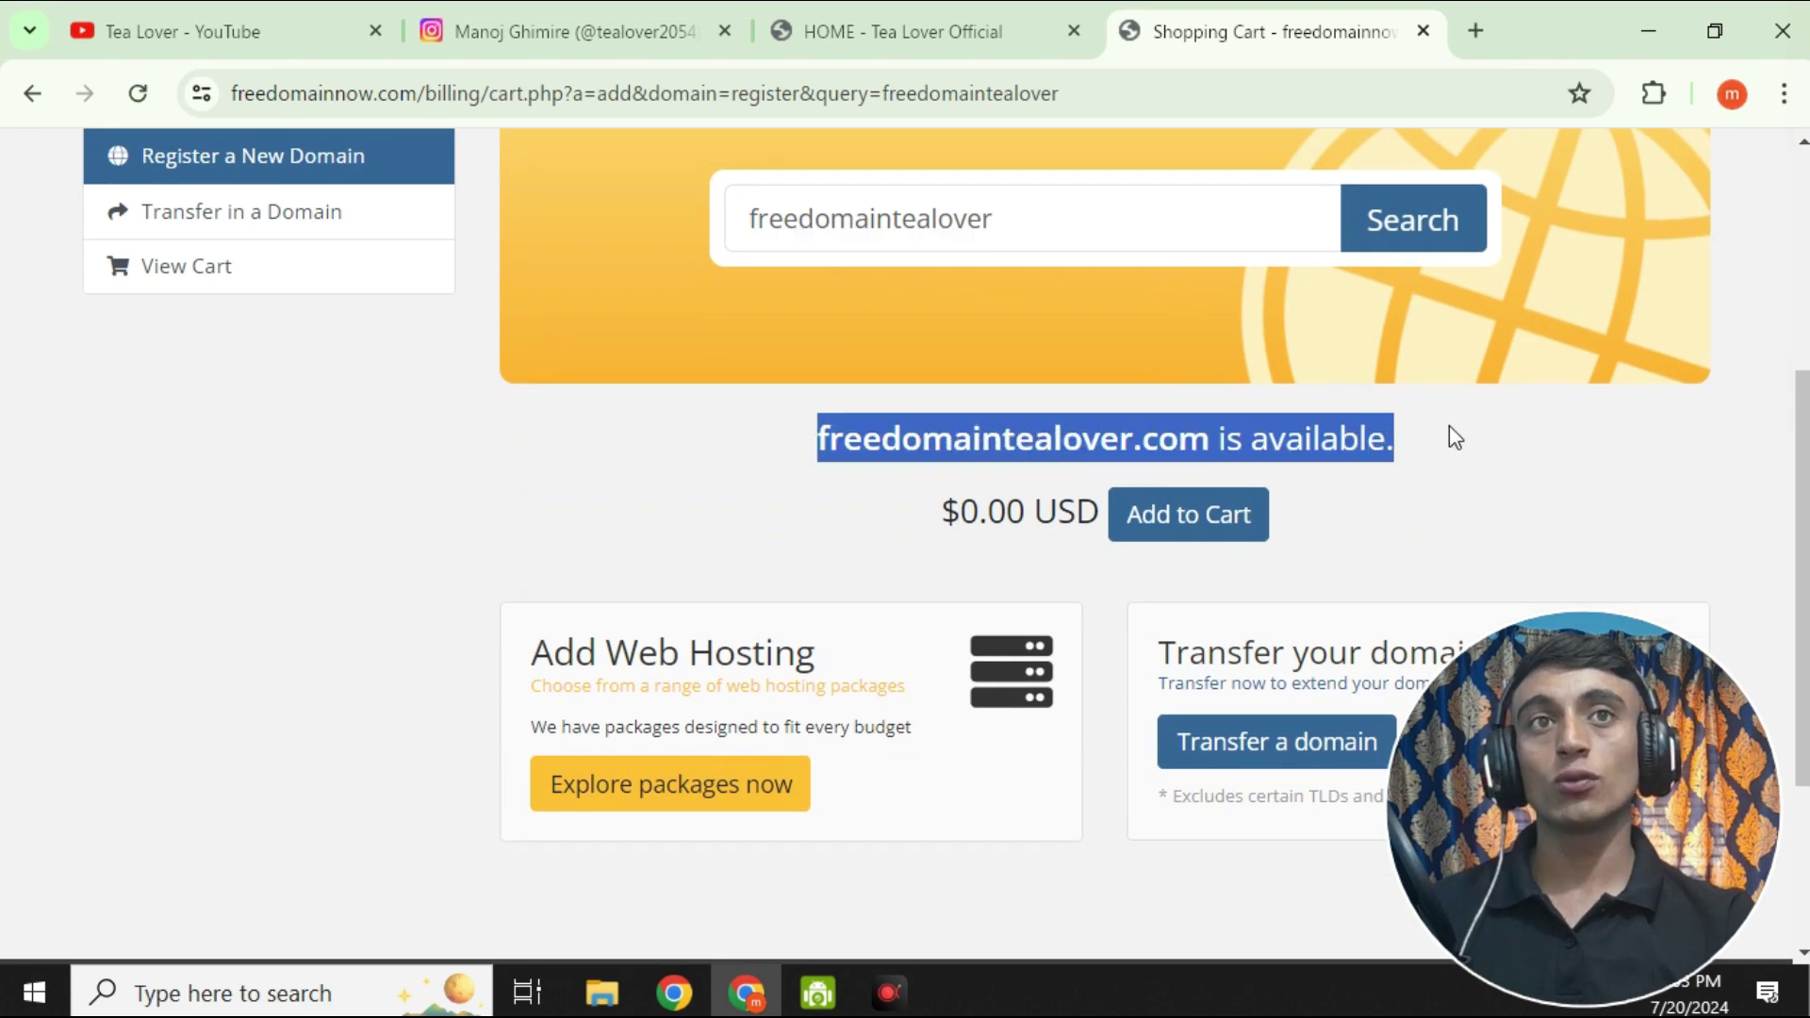
pyautogui.moveTo(927, 509); pyautogui.dragTo(1103, 514)
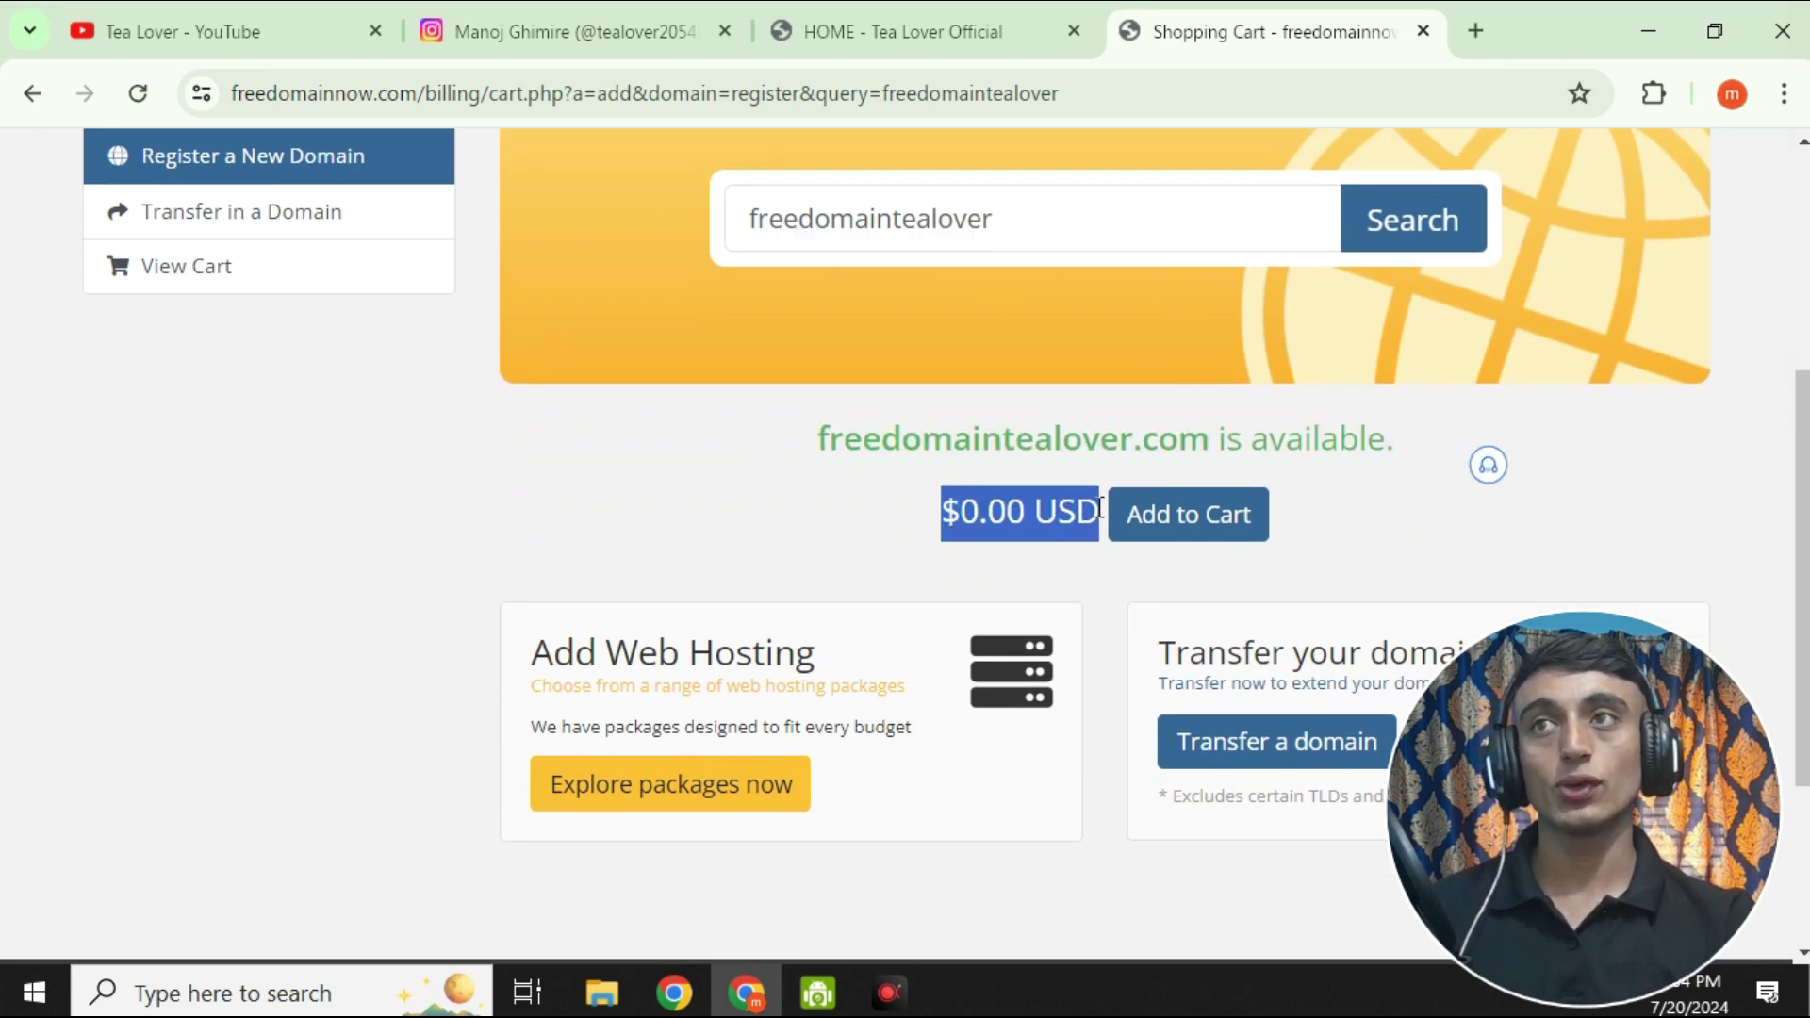
pyautogui.click(1180, 535)
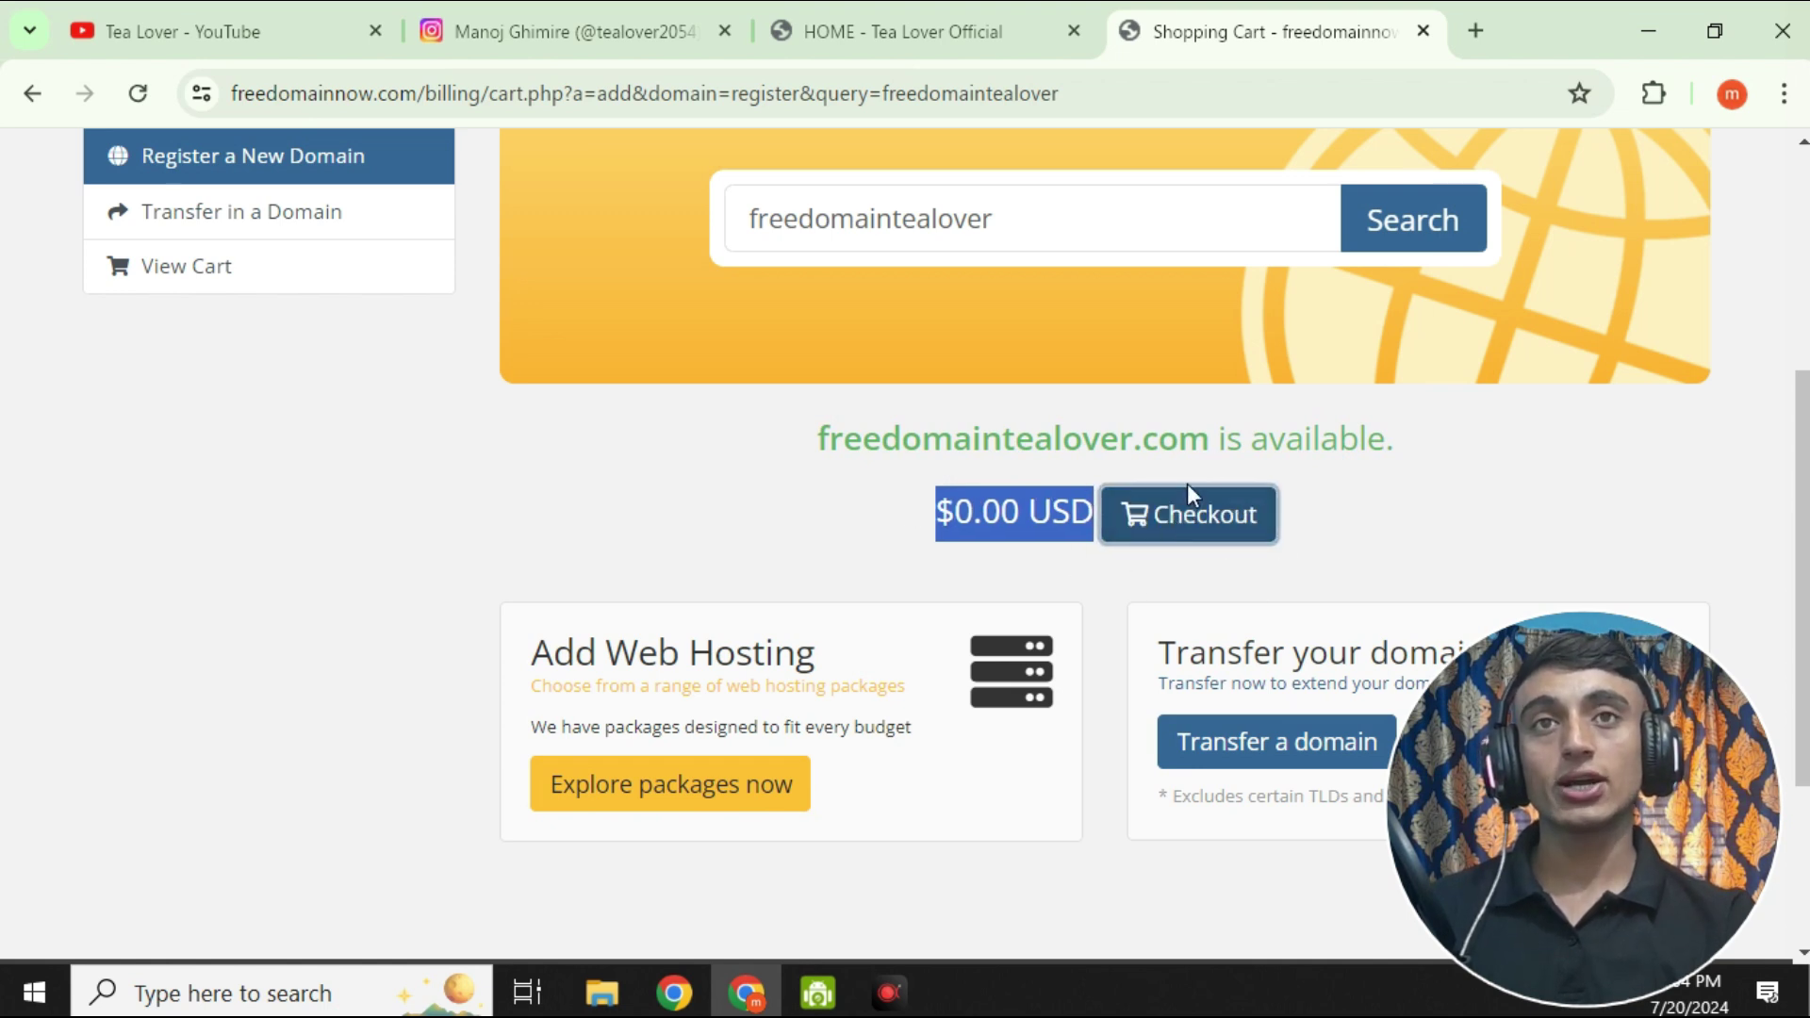
pyautogui.click(1209, 531)
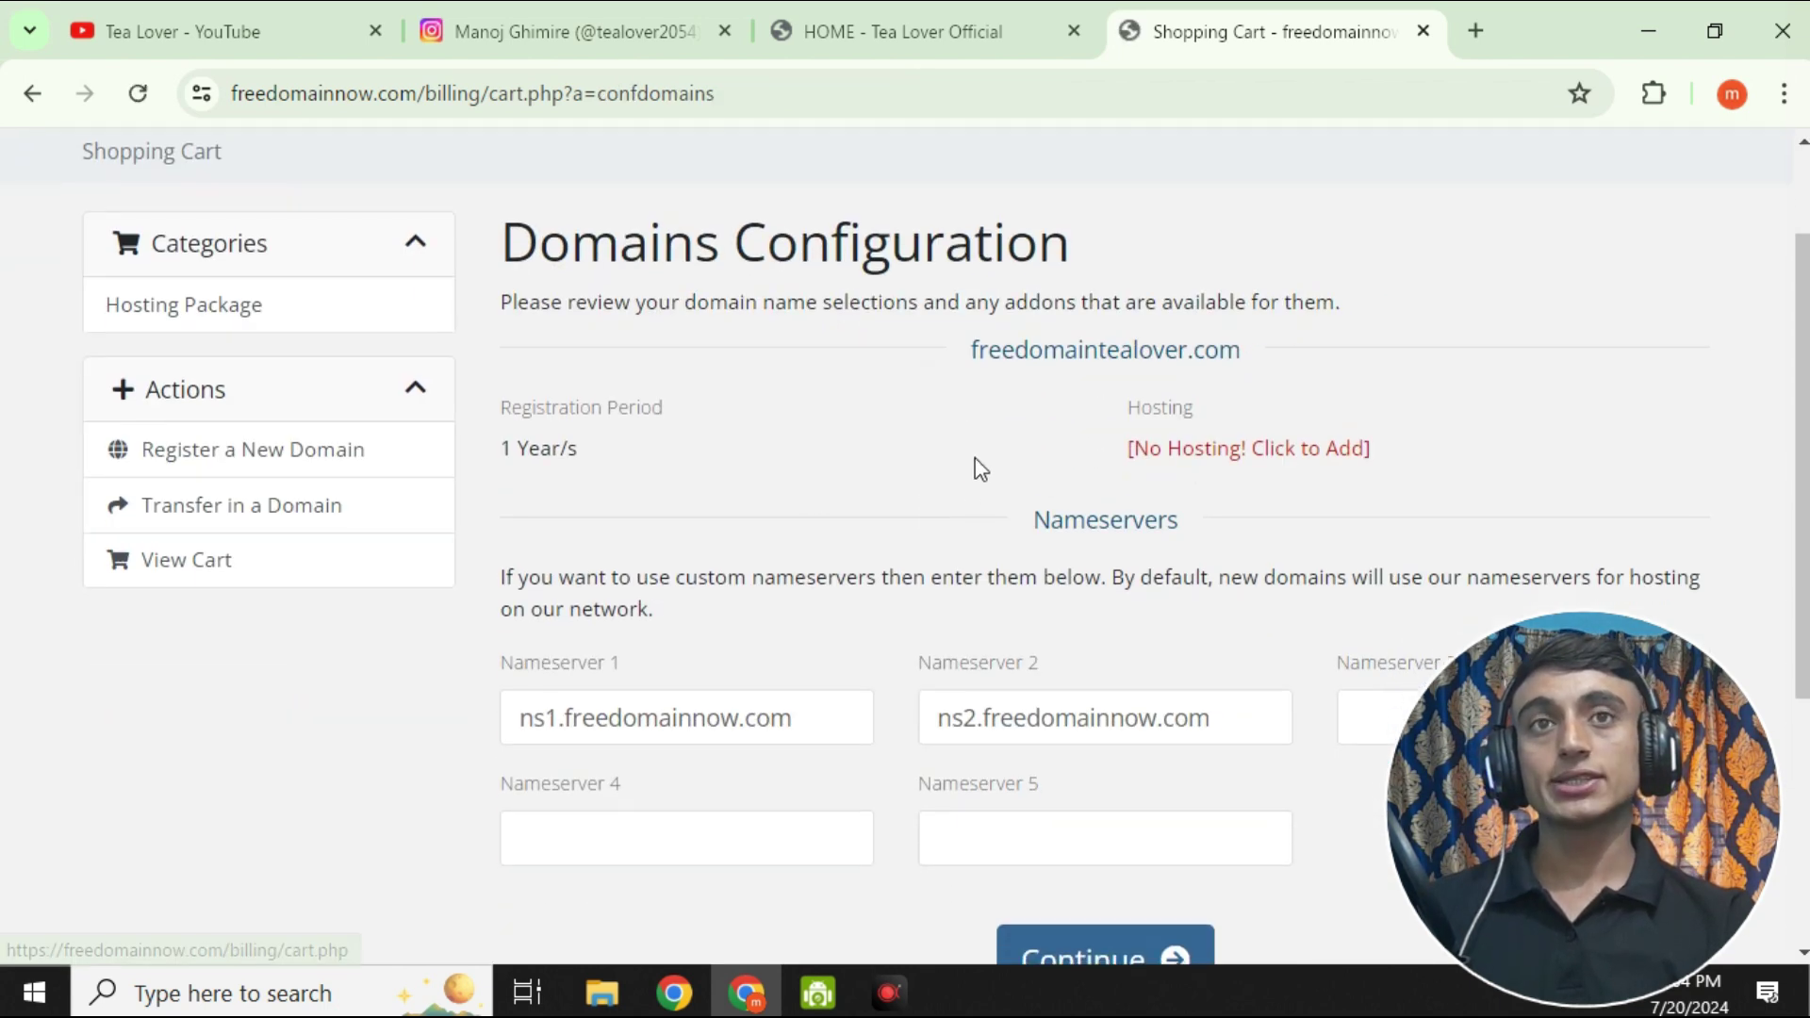
# Step: Check the freedomaintealover.com configuration: 1 year, nameservers ns1 and ns2.freedomainnow.com
pyautogui.scroll(-3, 501, 494)
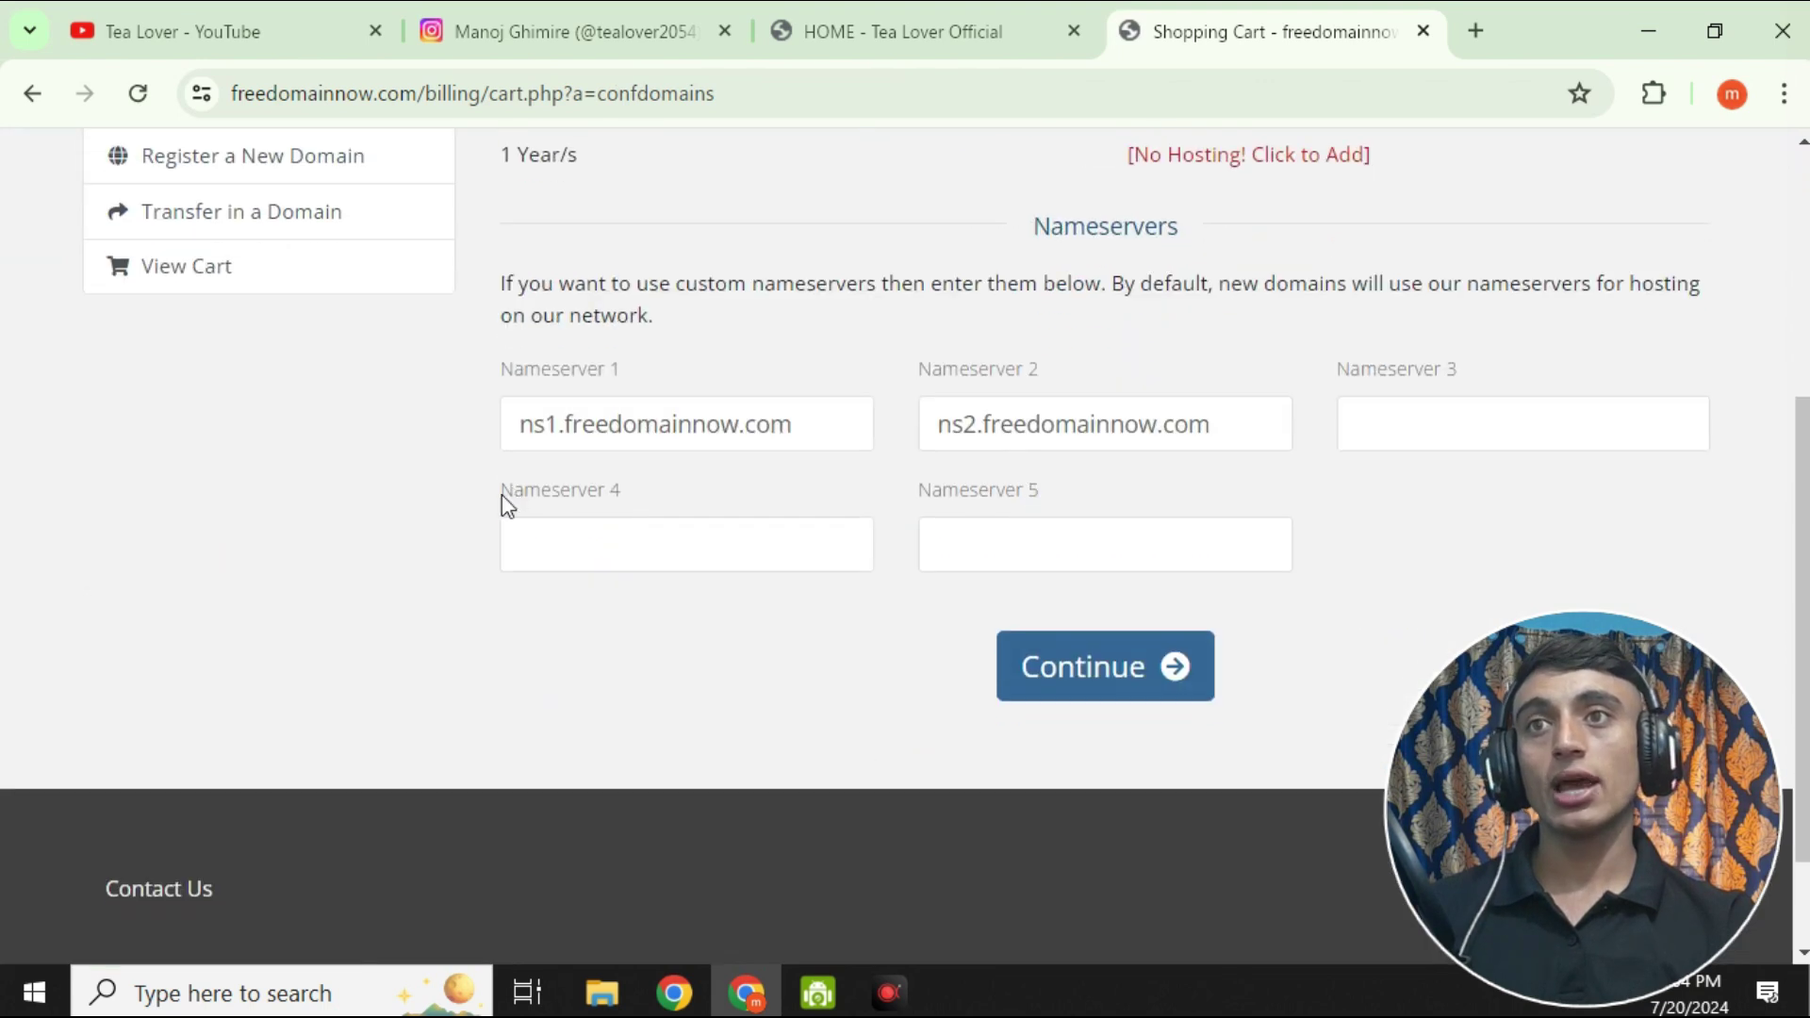
pyautogui.moveTo(518, 419); pyautogui.dragTo(849, 424)
pyautogui.click(918, 422)
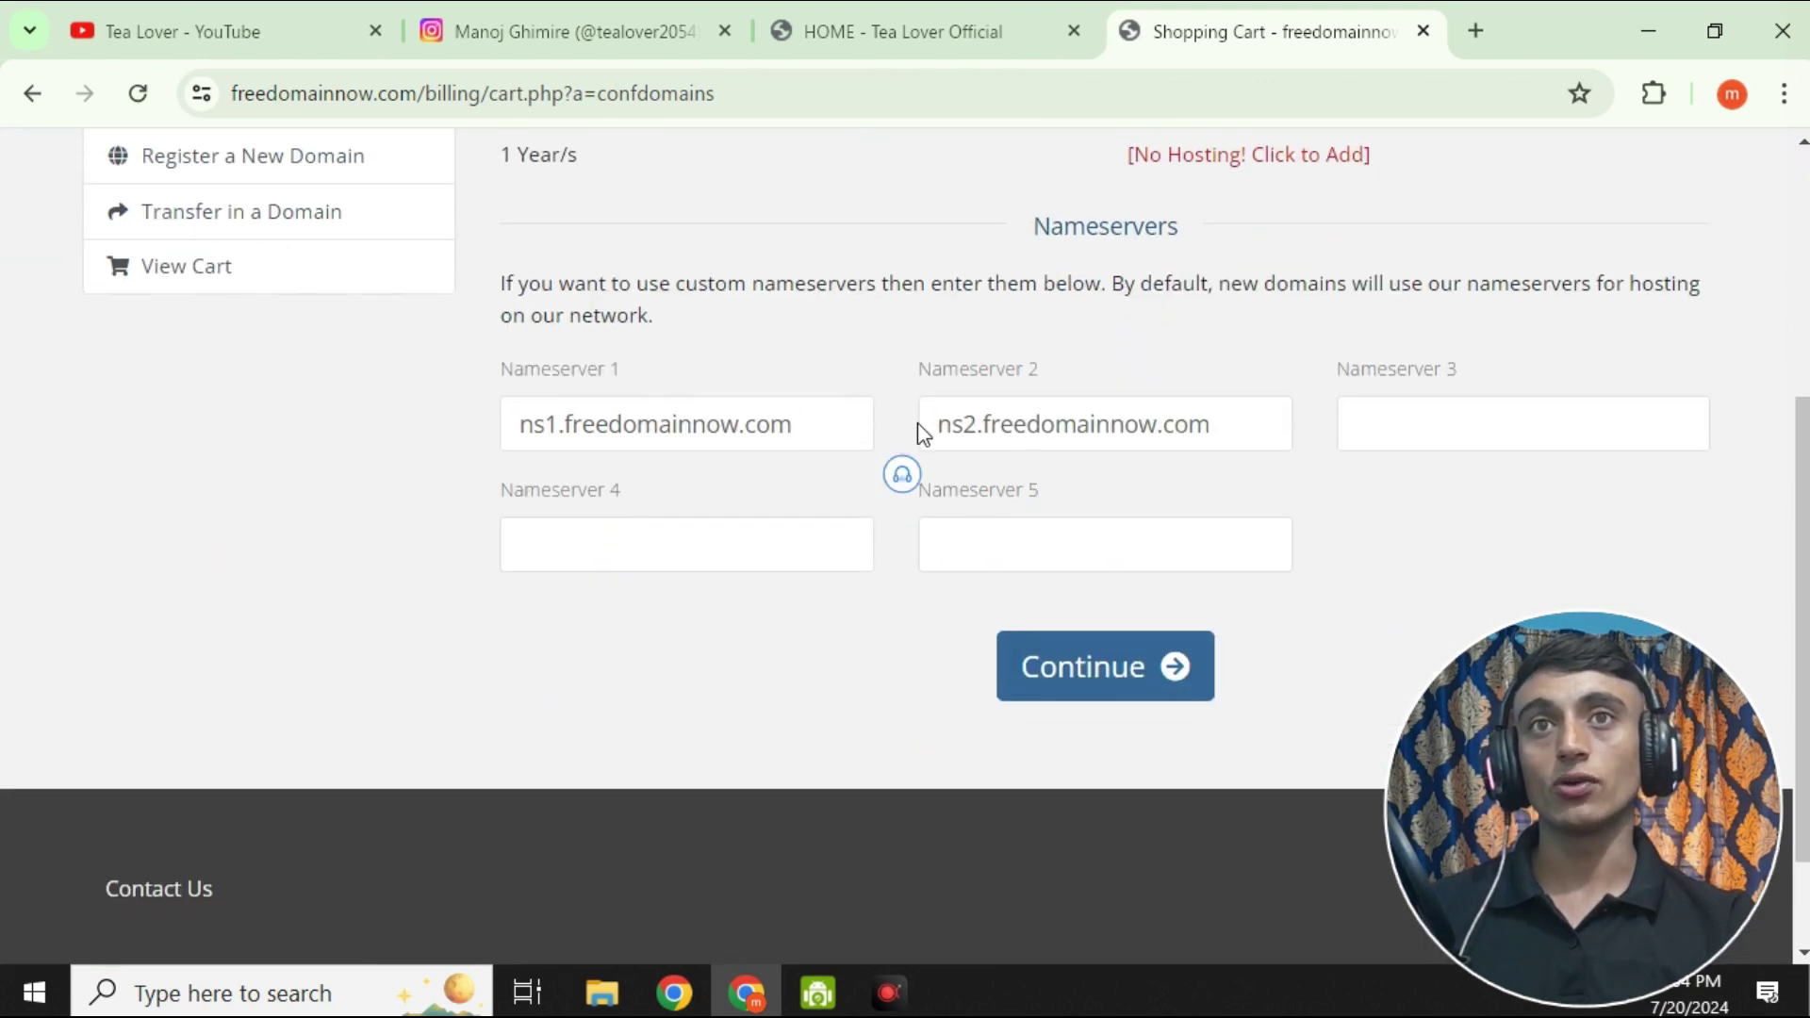
pyautogui.scroll(5, 1190, 423)
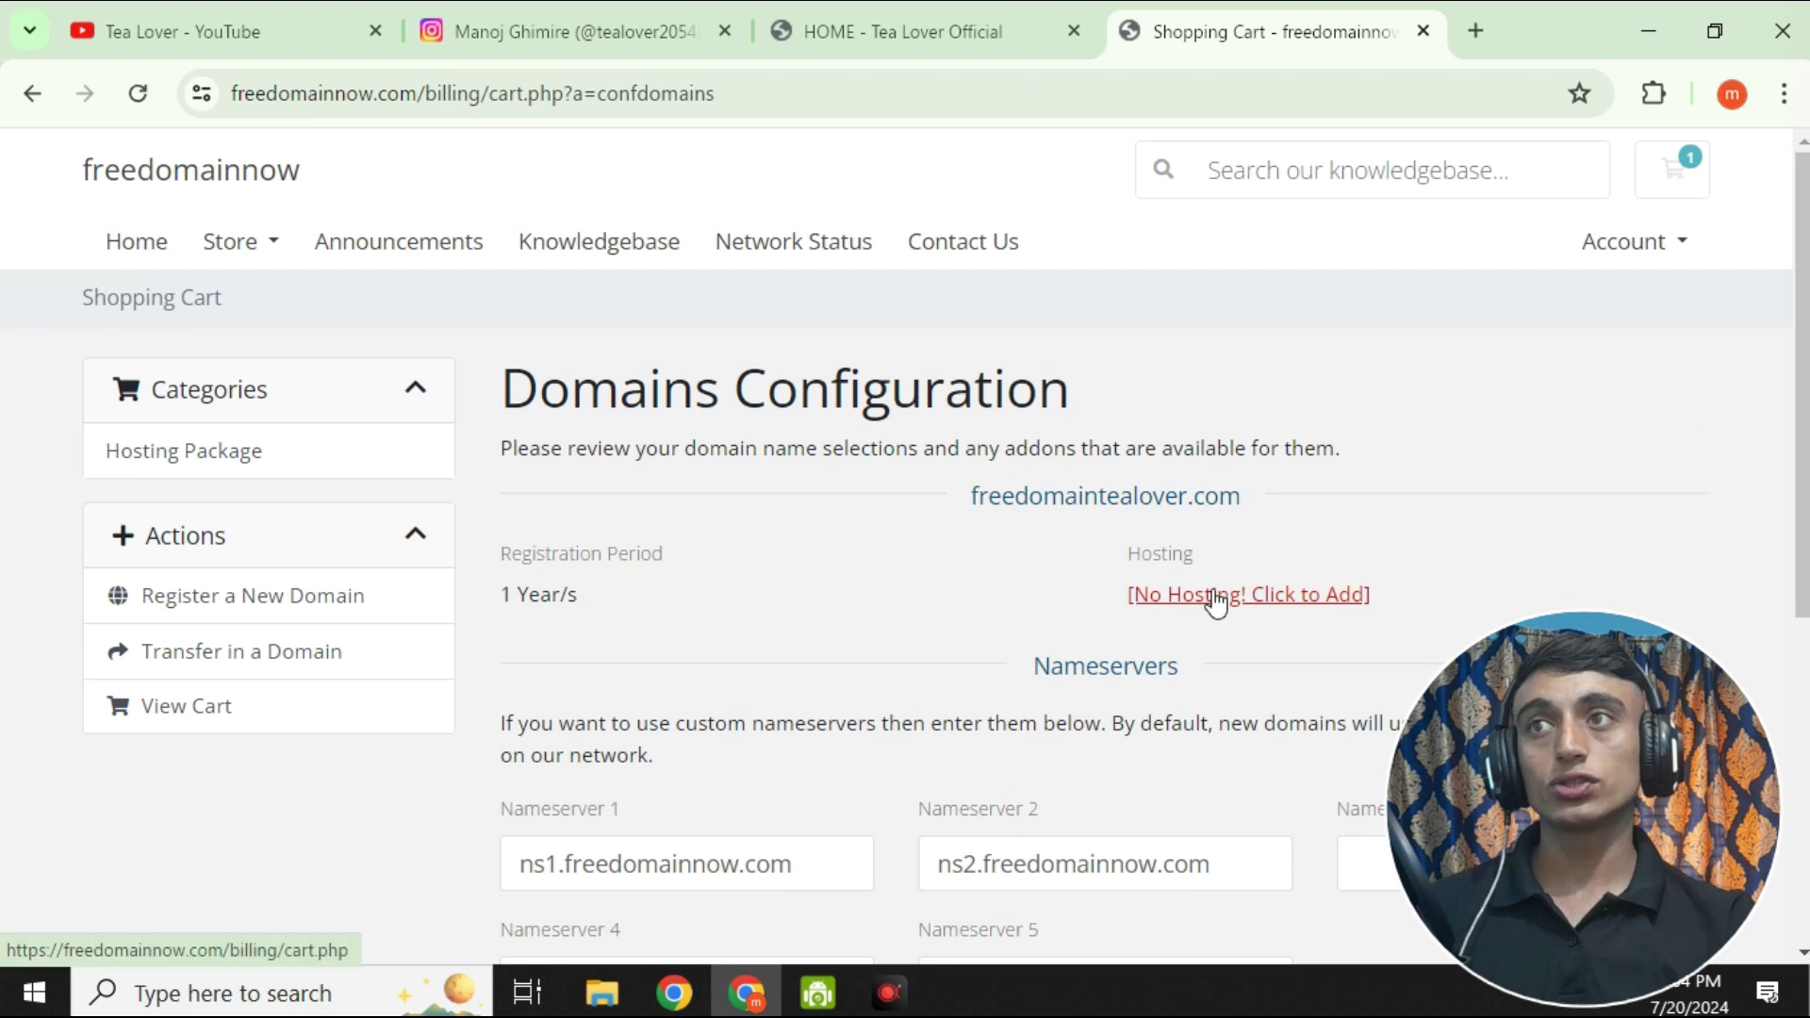
# Step: Browse the hosting packages and order the Free Hosting Plan
pyautogui.click(243, 455)
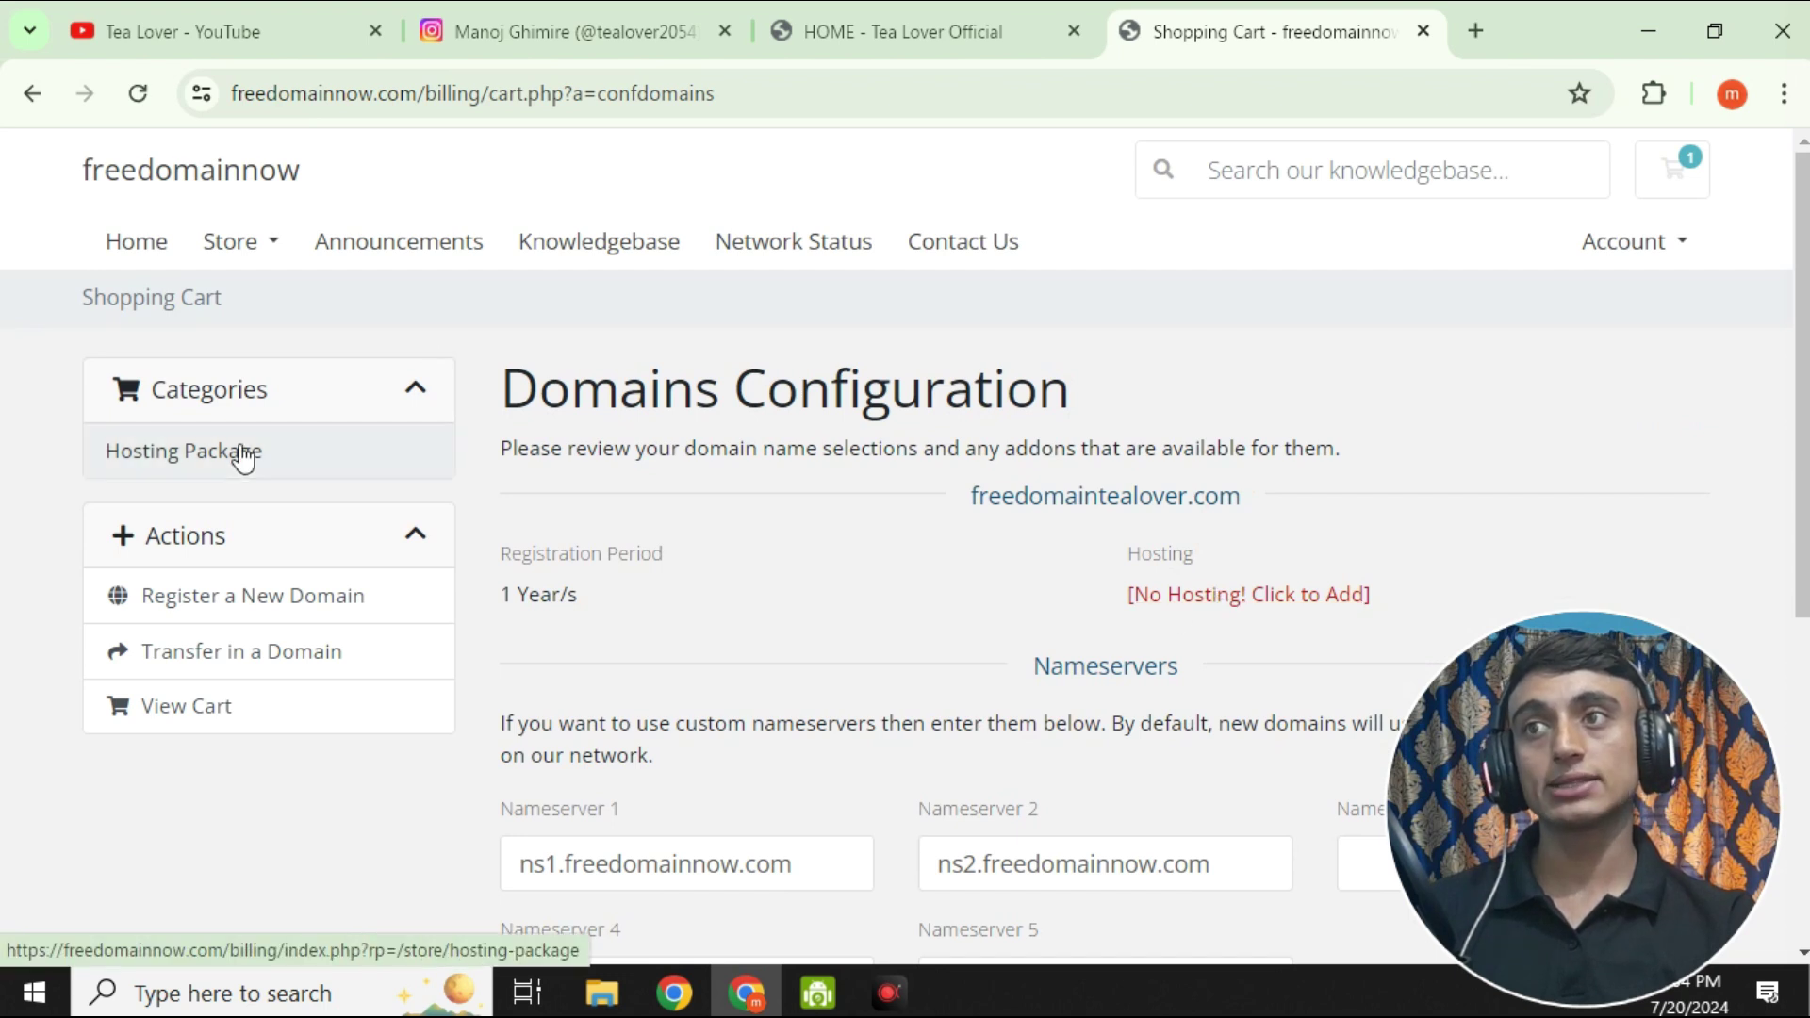
pyautogui.scroll(-2, 933, 481)
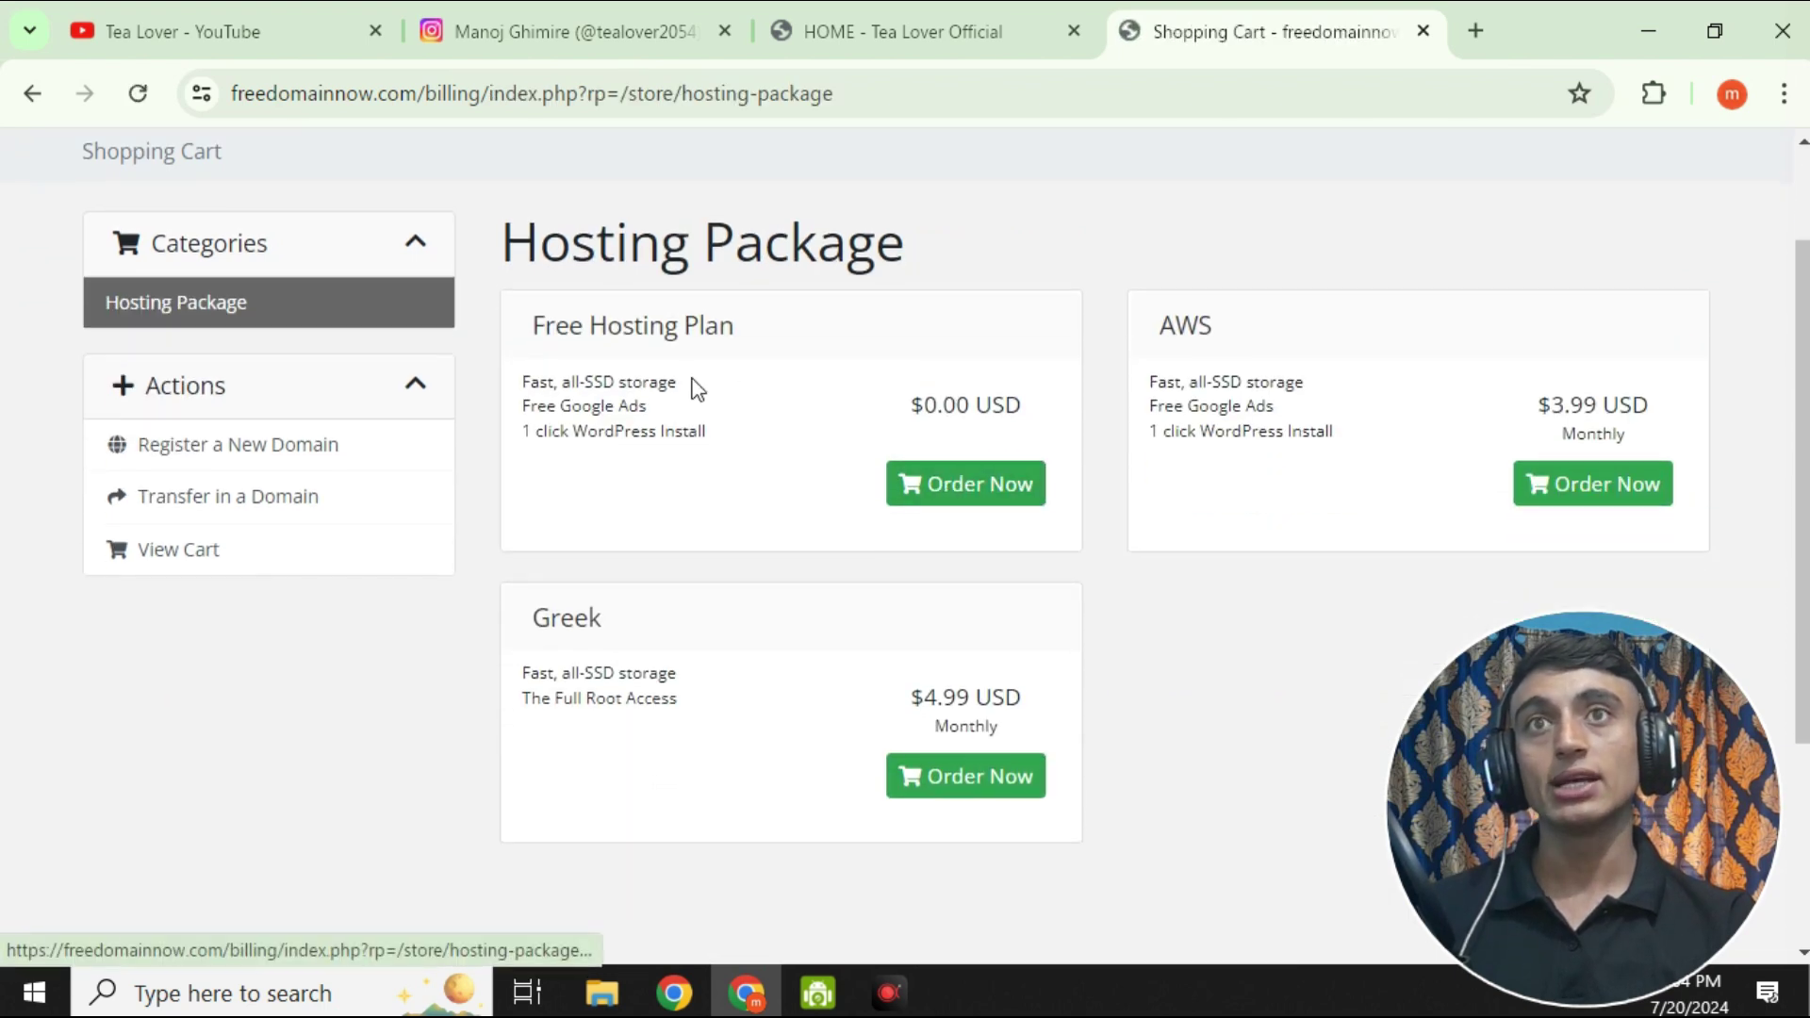
pyautogui.moveTo(535, 323); pyautogui.dragTo(775, 338)
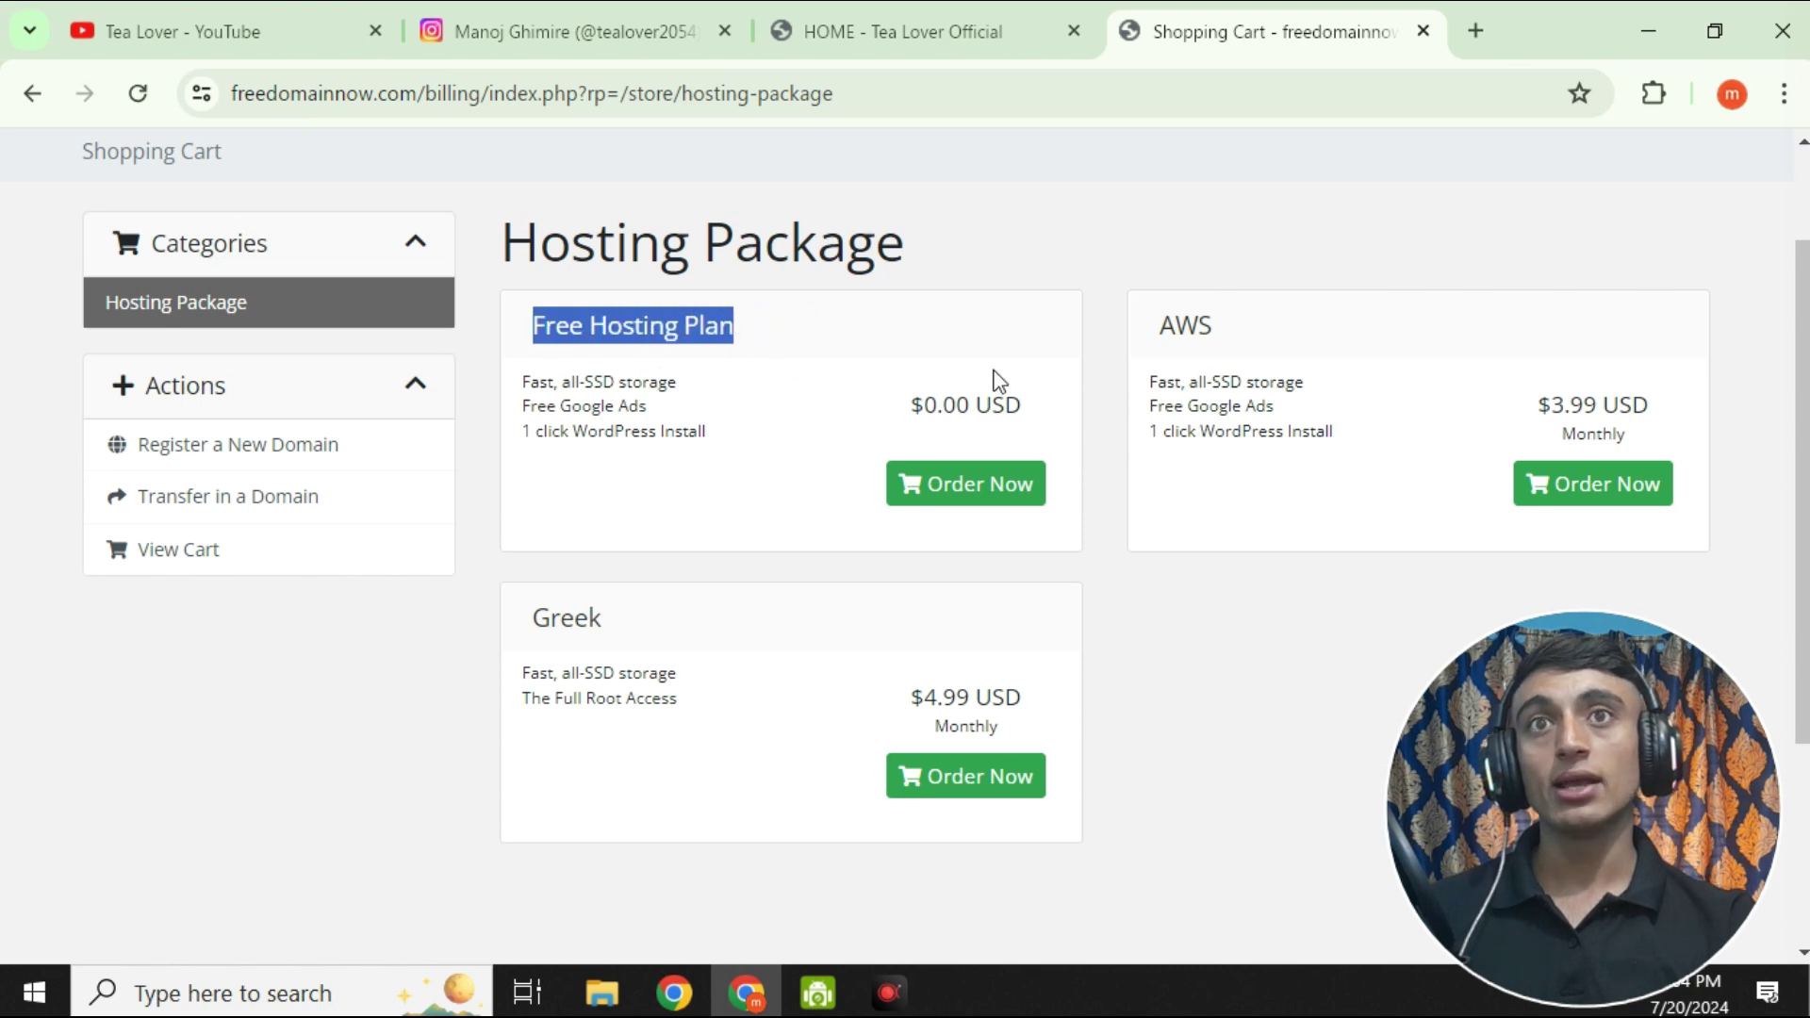
pyautogui.click(963, 484)
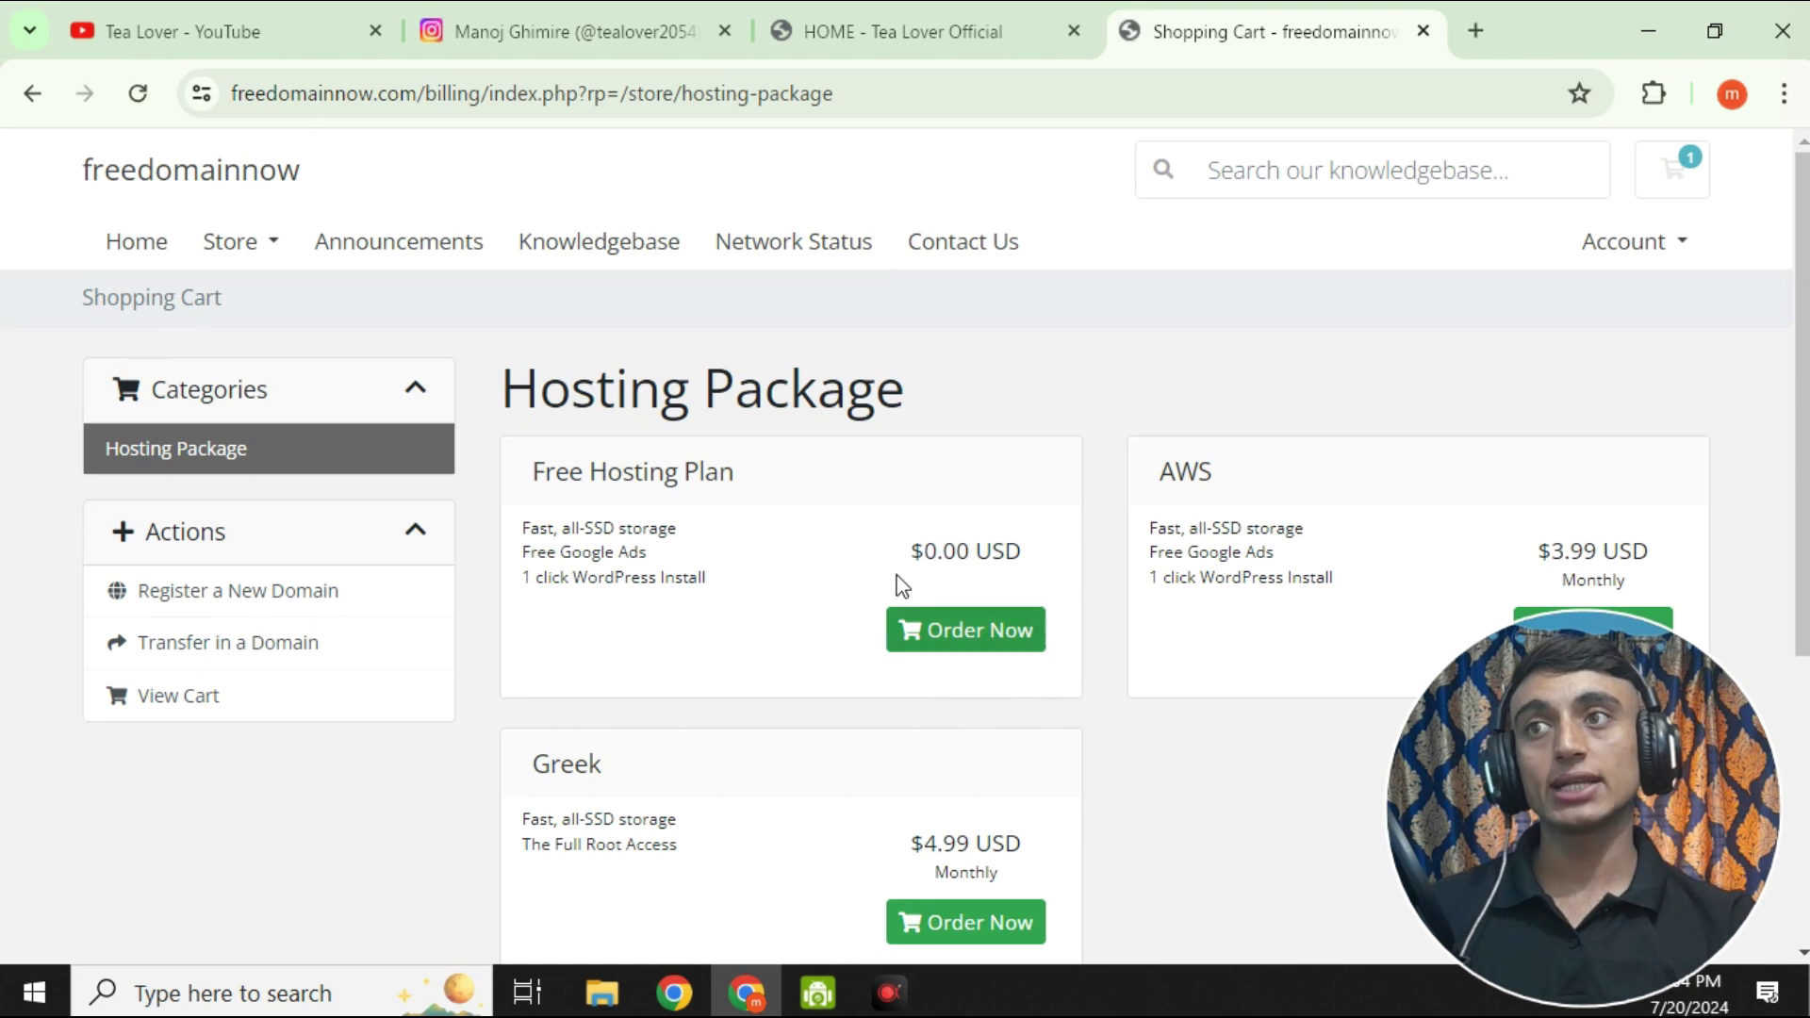
# Step: Review the cart showing the freedomaintealover.com registration at $0.00 USD for 1 year
pyautogui.scroll(-2, 1061, 509)
pyautogui.scroll(2, 1320, 499)
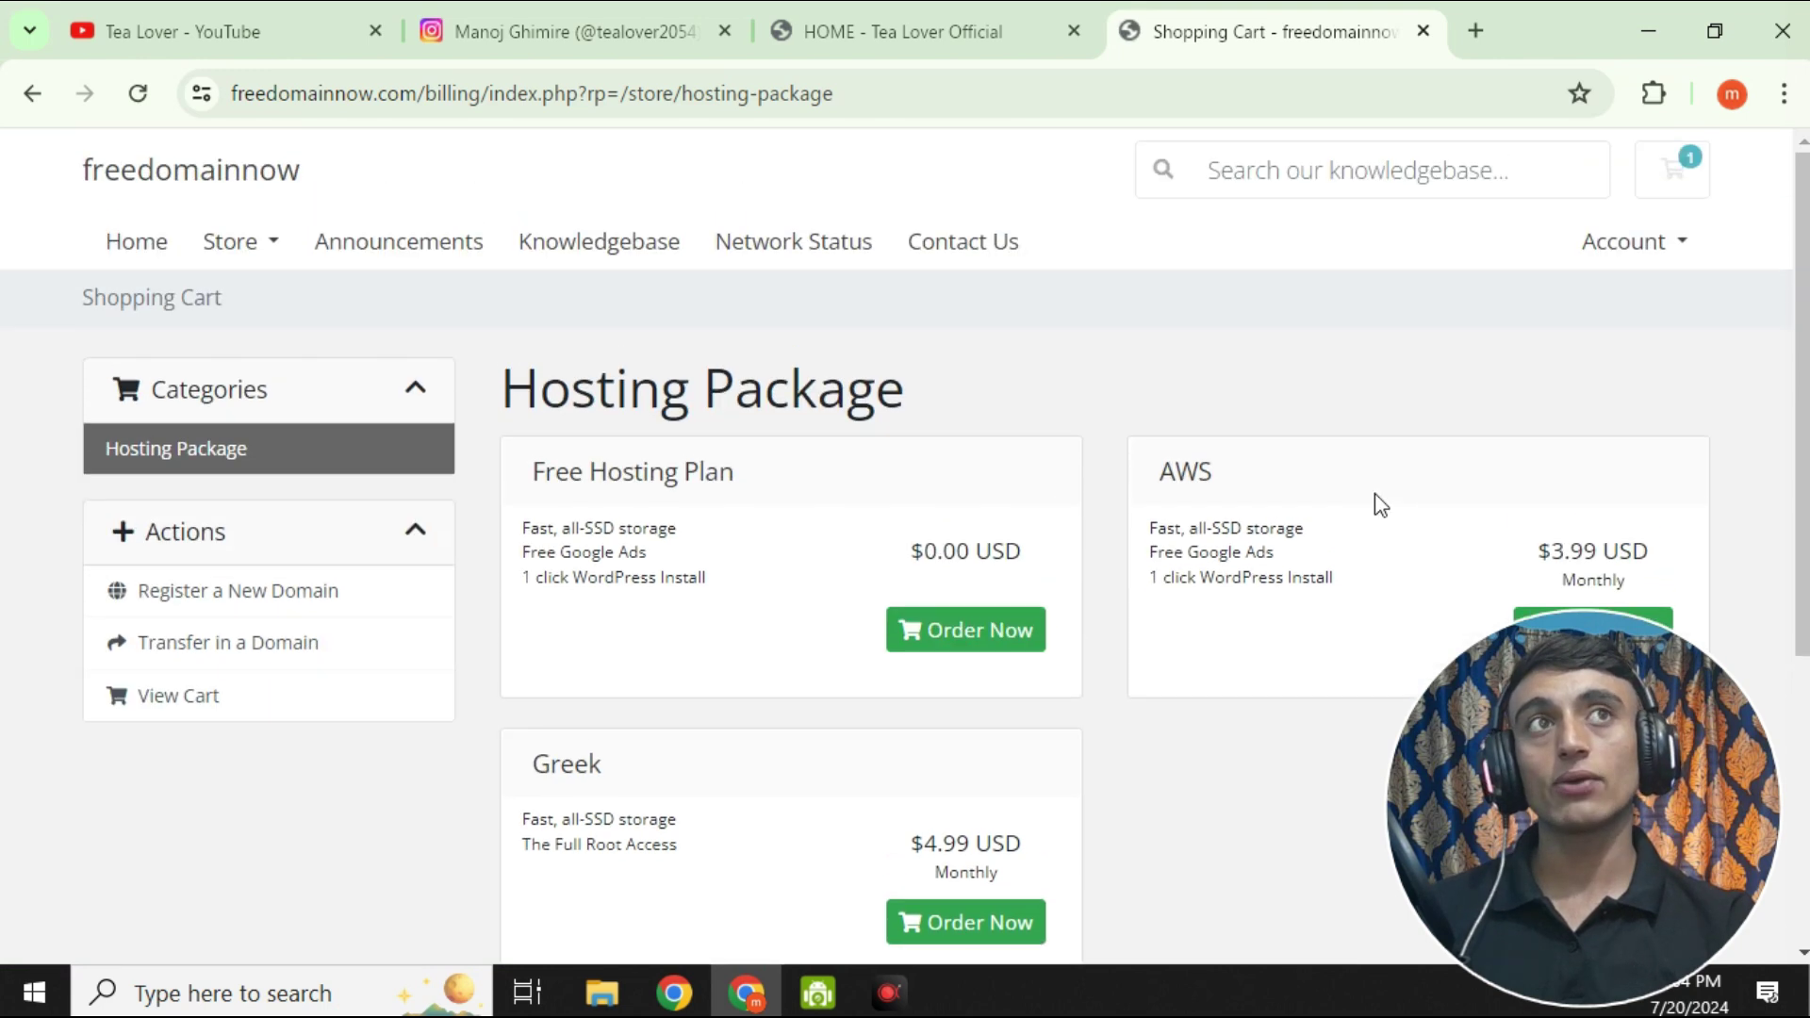
pyautogui.click(1665, 170)
pyautogui.scroll(-2, 860, 488)
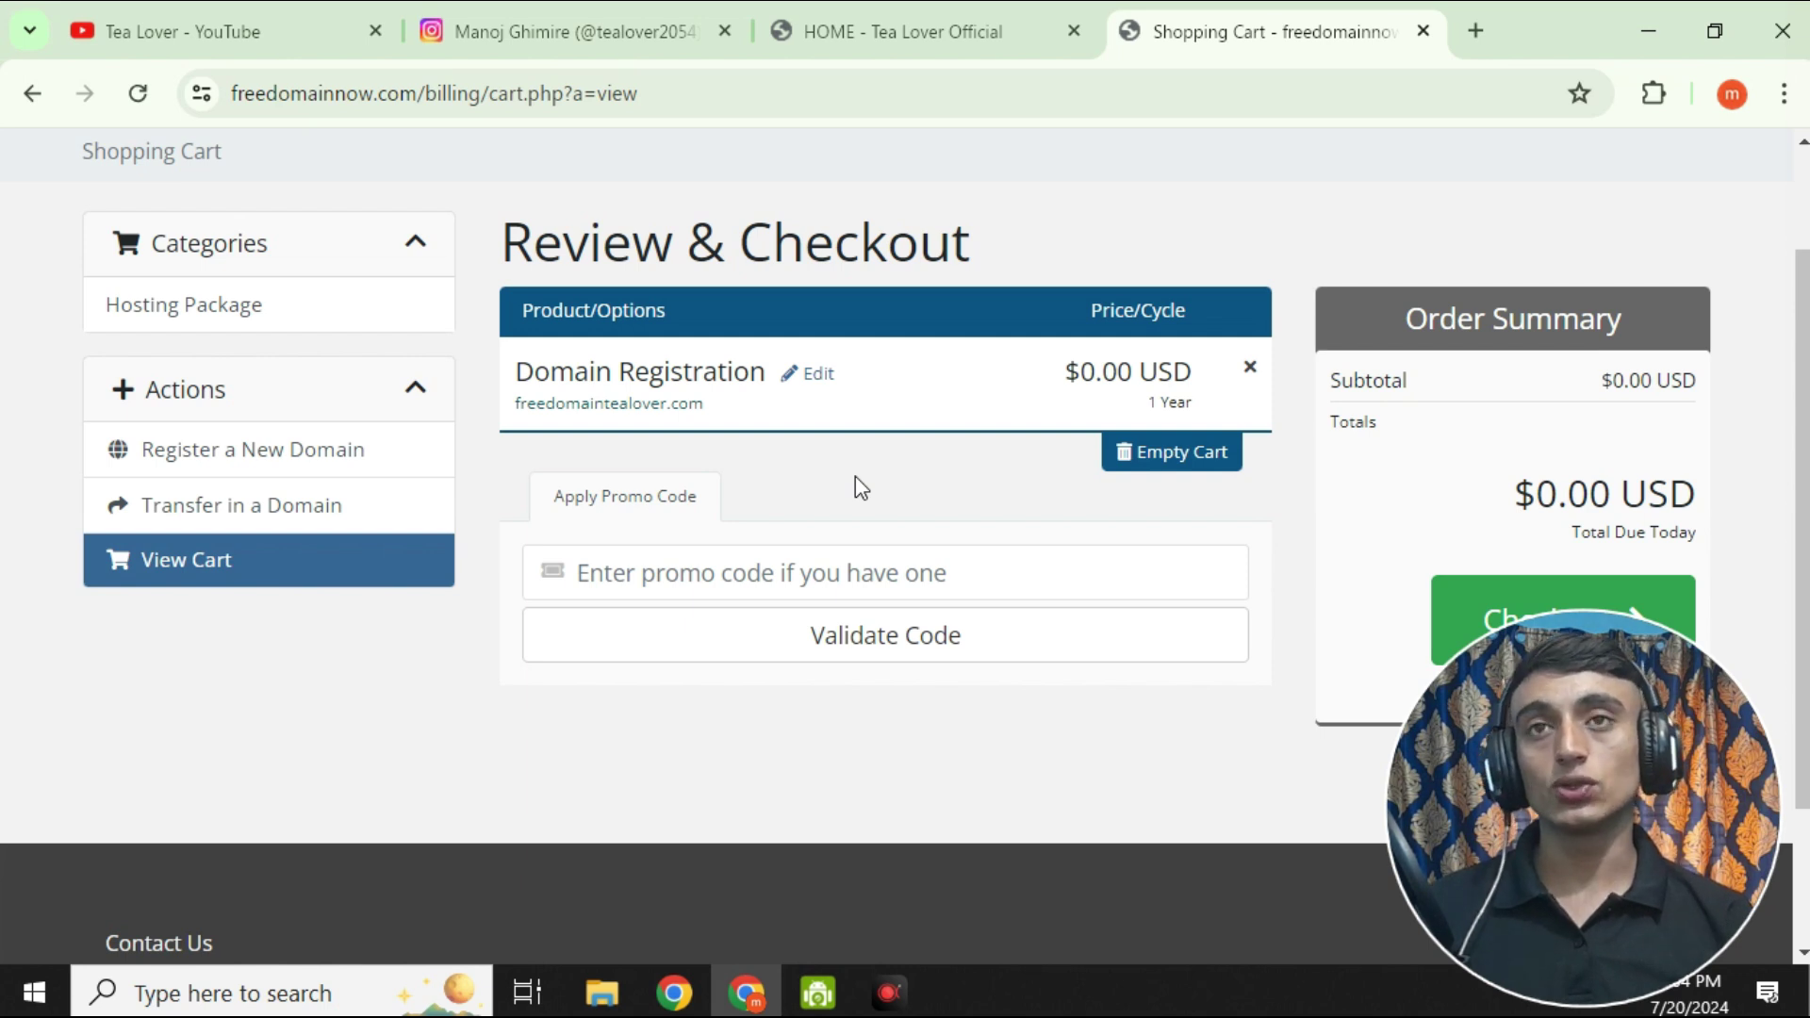
# Step: Proceed to checkout from the Order Summary with the free domain
pyautogui.scroll(-2, 1070, 590)
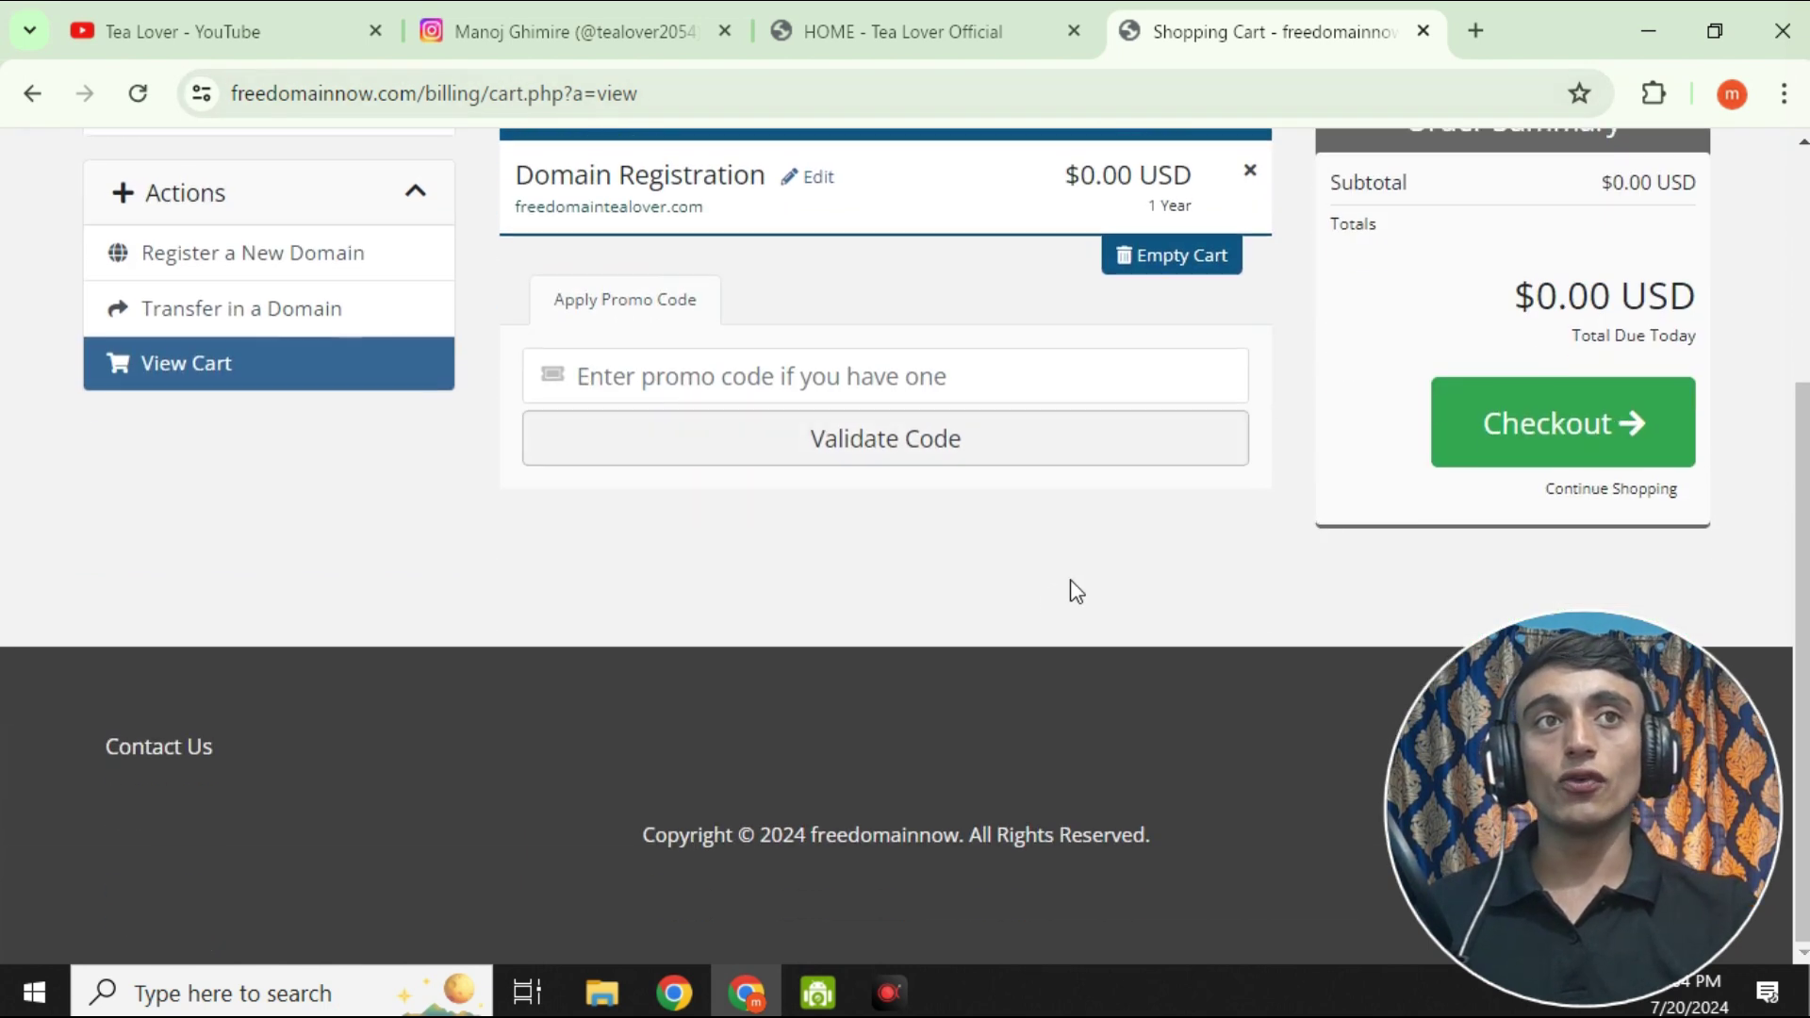
pyautogui.click(1521, 441)
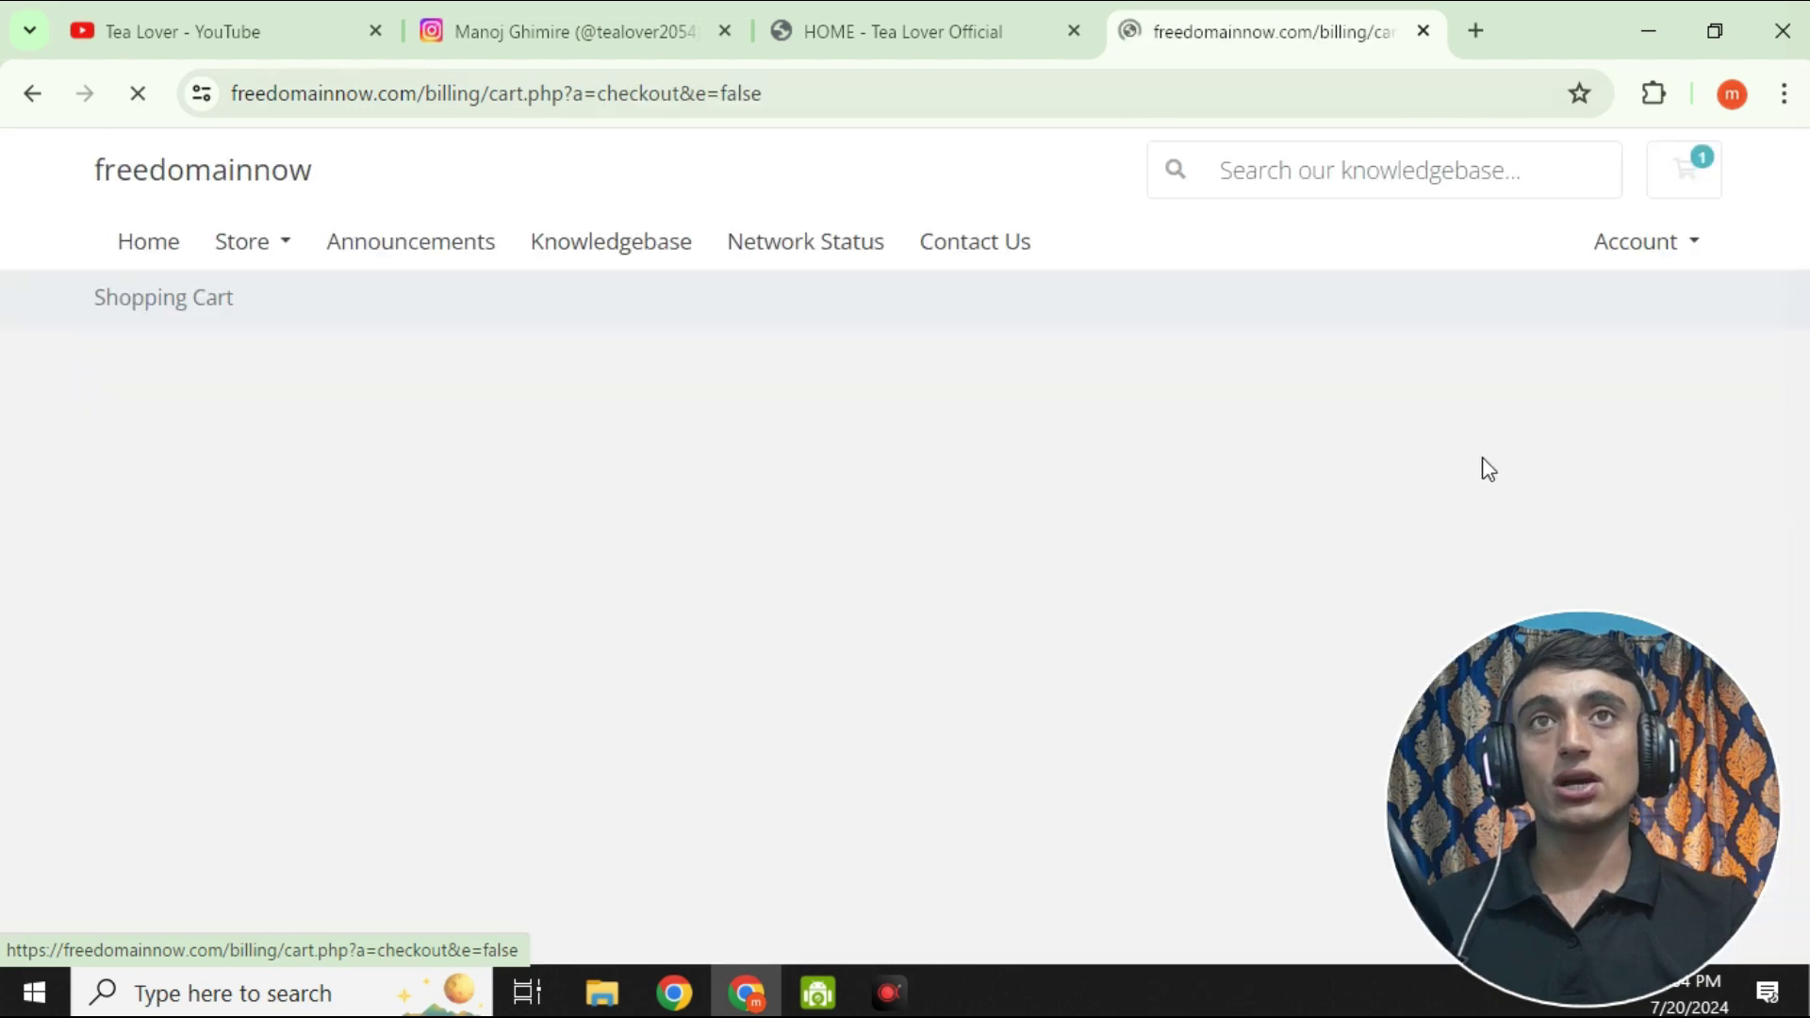
# Step: Fill in the checkout personal details, taking the first name from a saved suggestion
pyautogui.scroll(-2, 957, 392)
pyautogui.scroll(2, 788, 404)
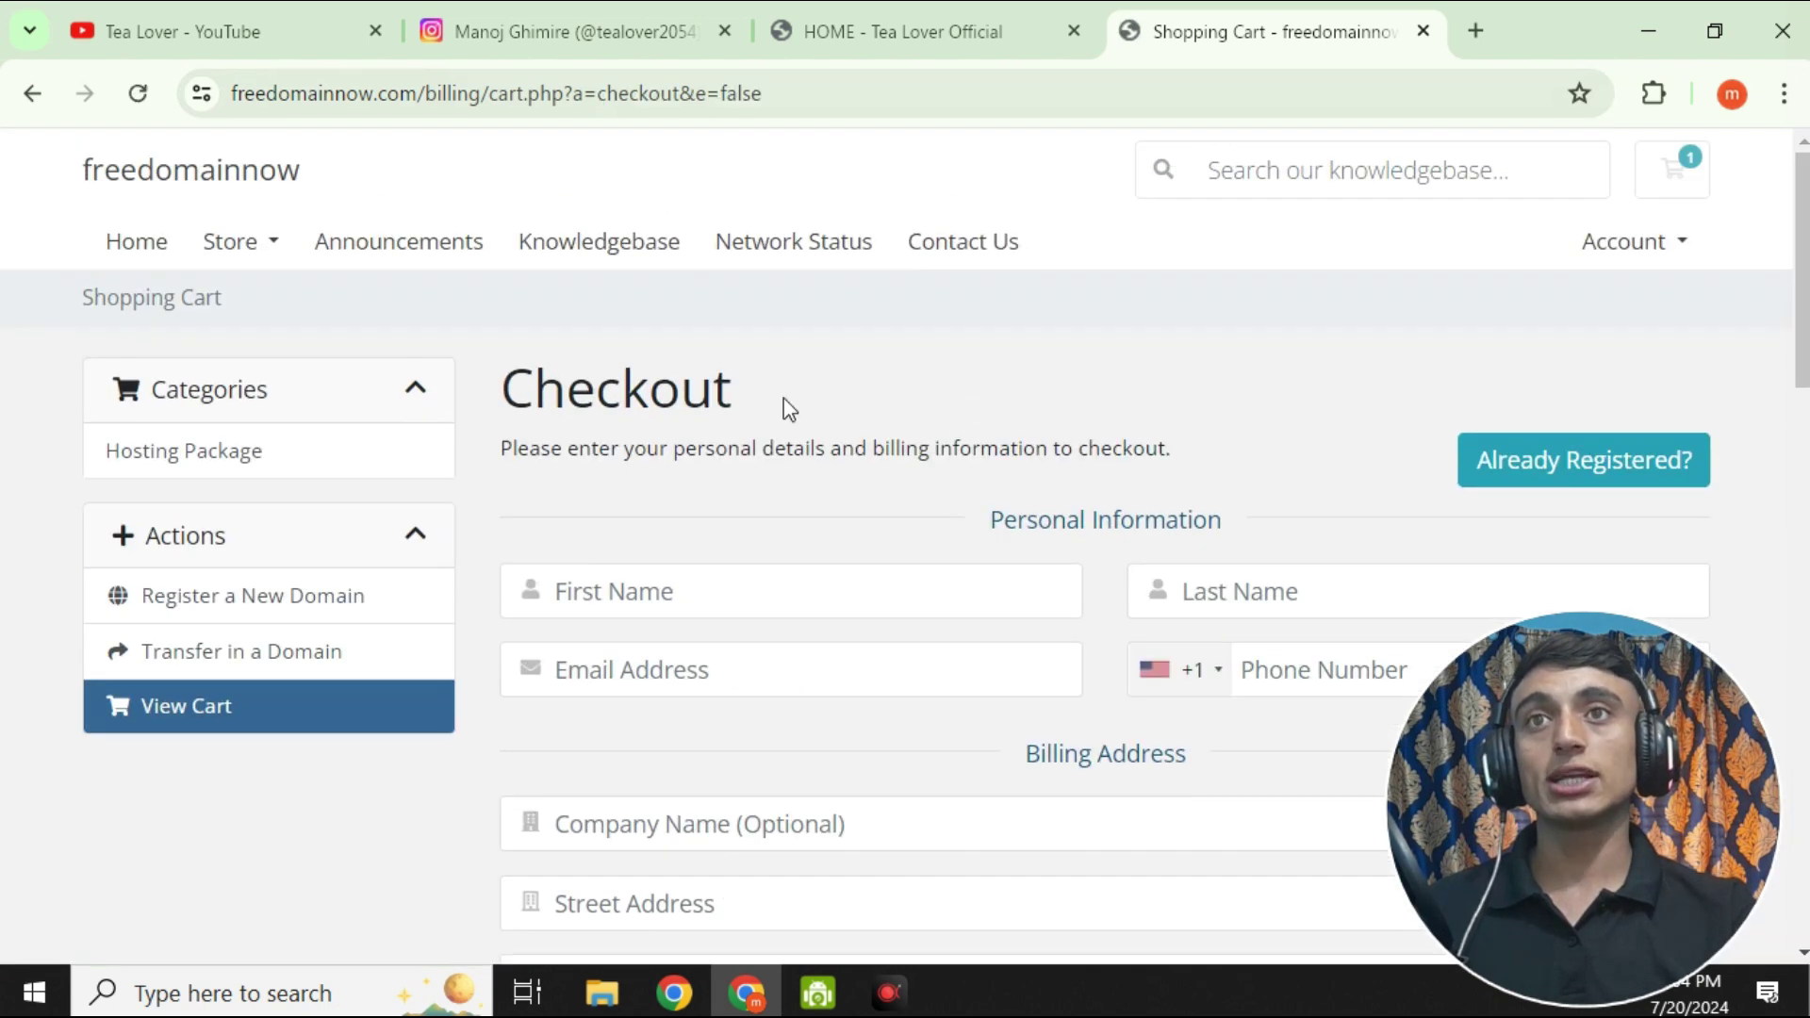
pyautogui.click(921, 594)
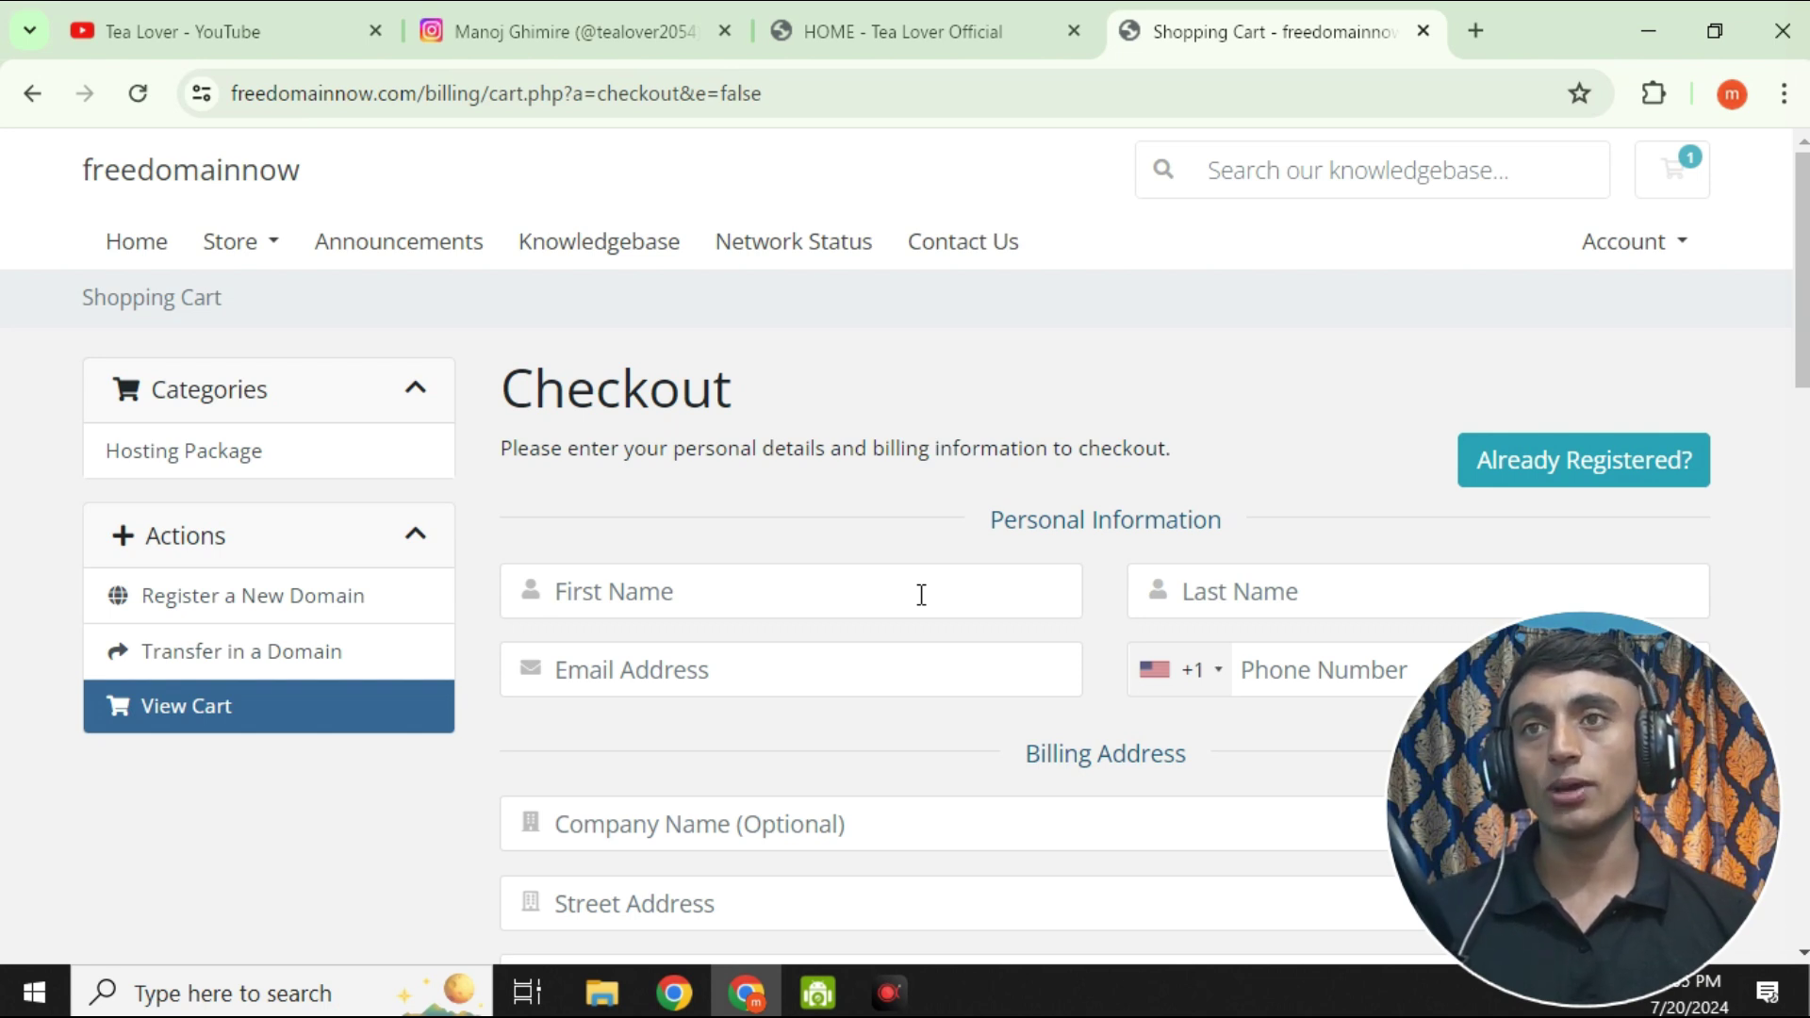
pyautogui.scroll(-4, 905, 617)
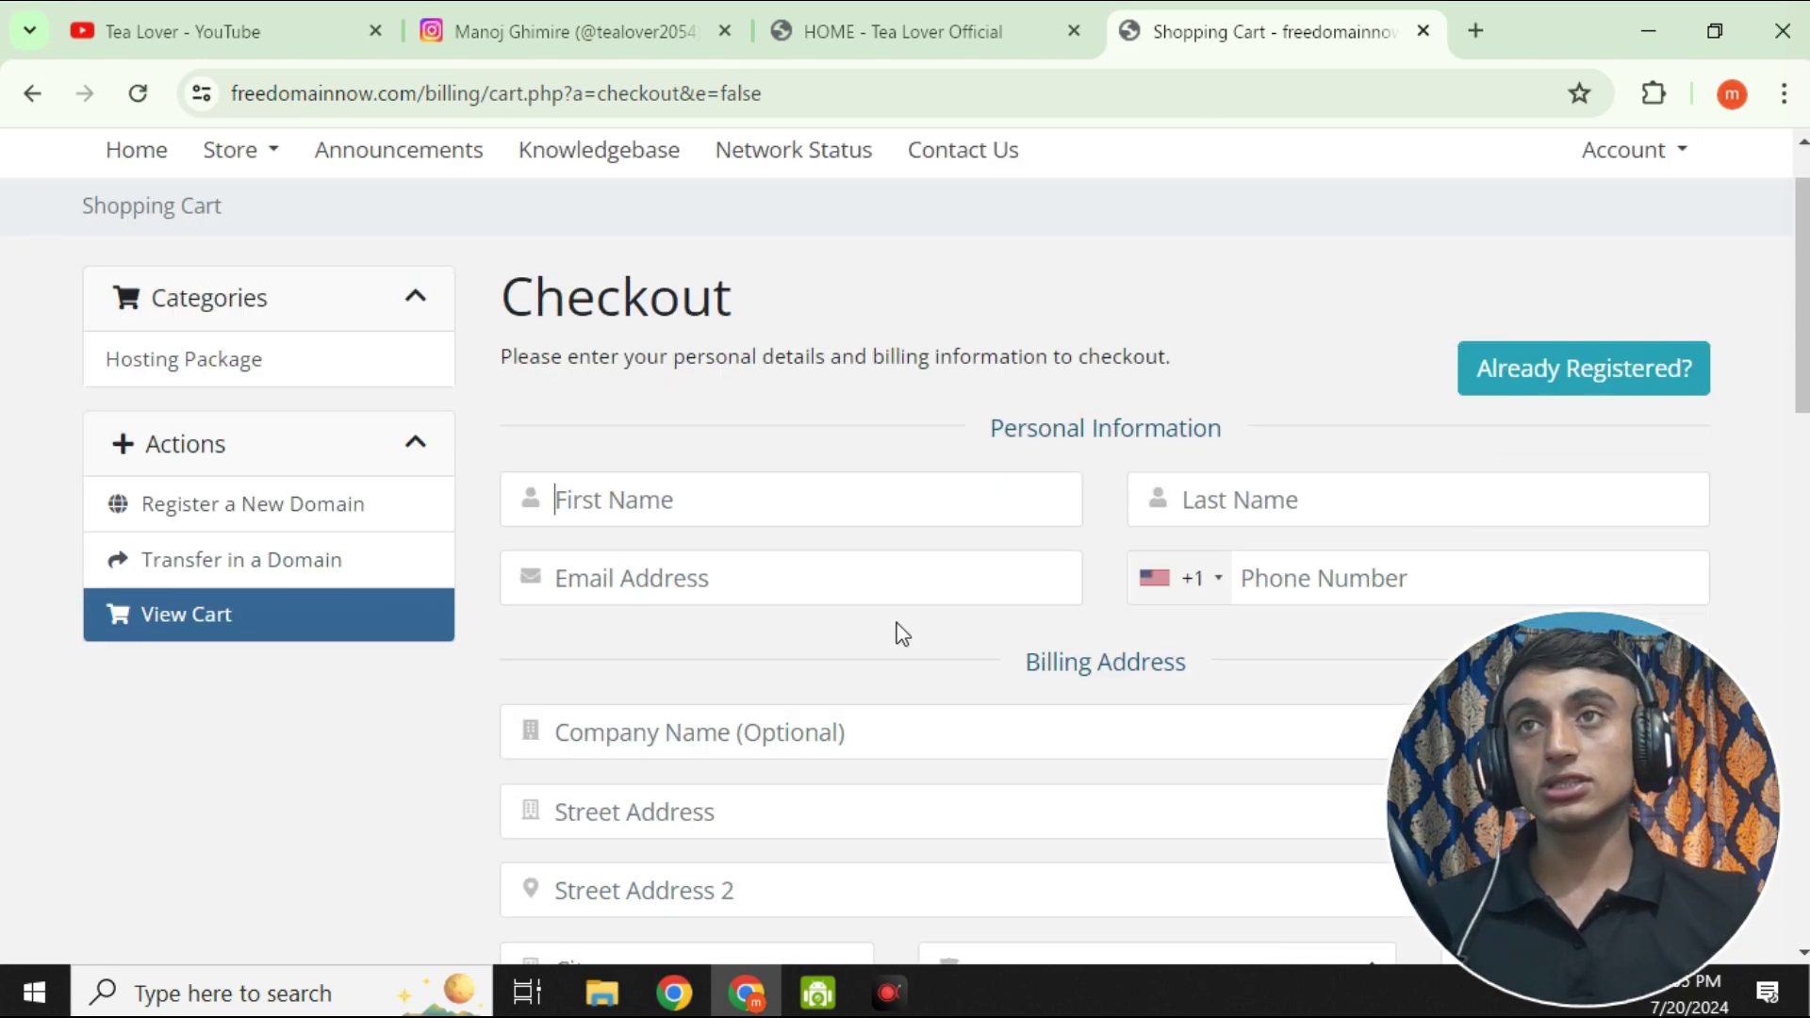
pyautogui.scroll(4, 862, 670)
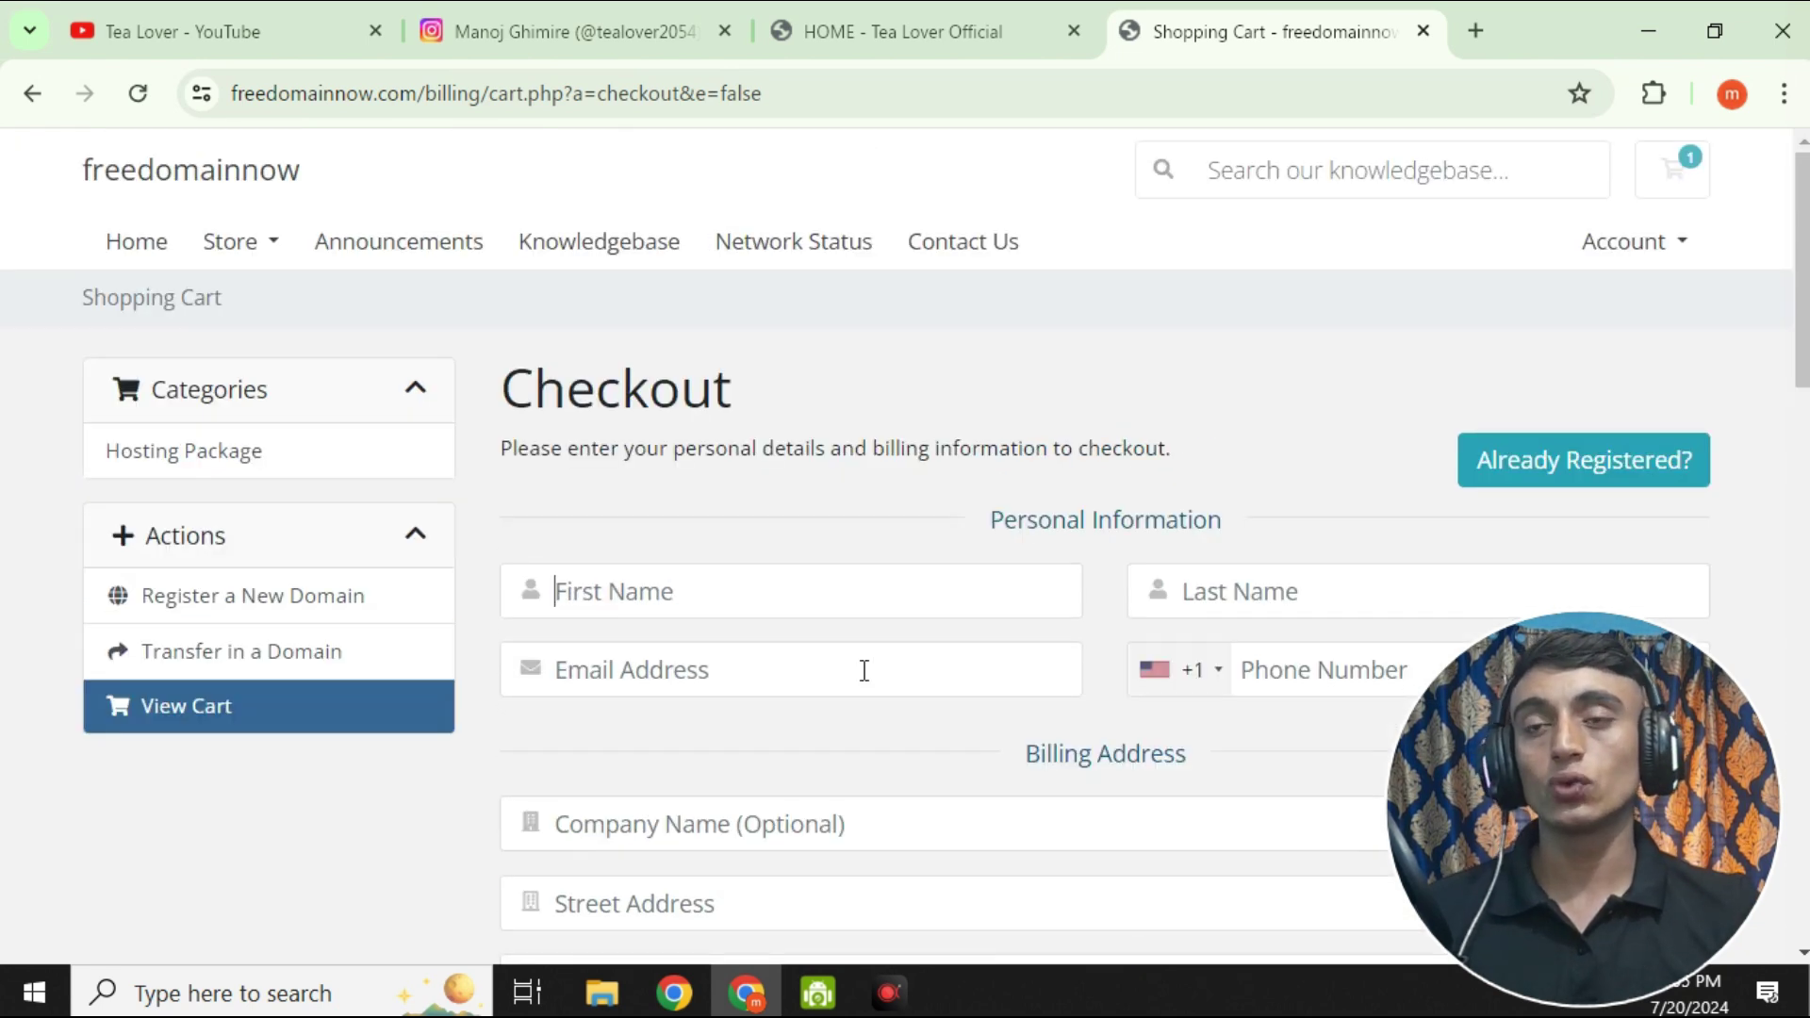
pyautogui.click(775, 602)
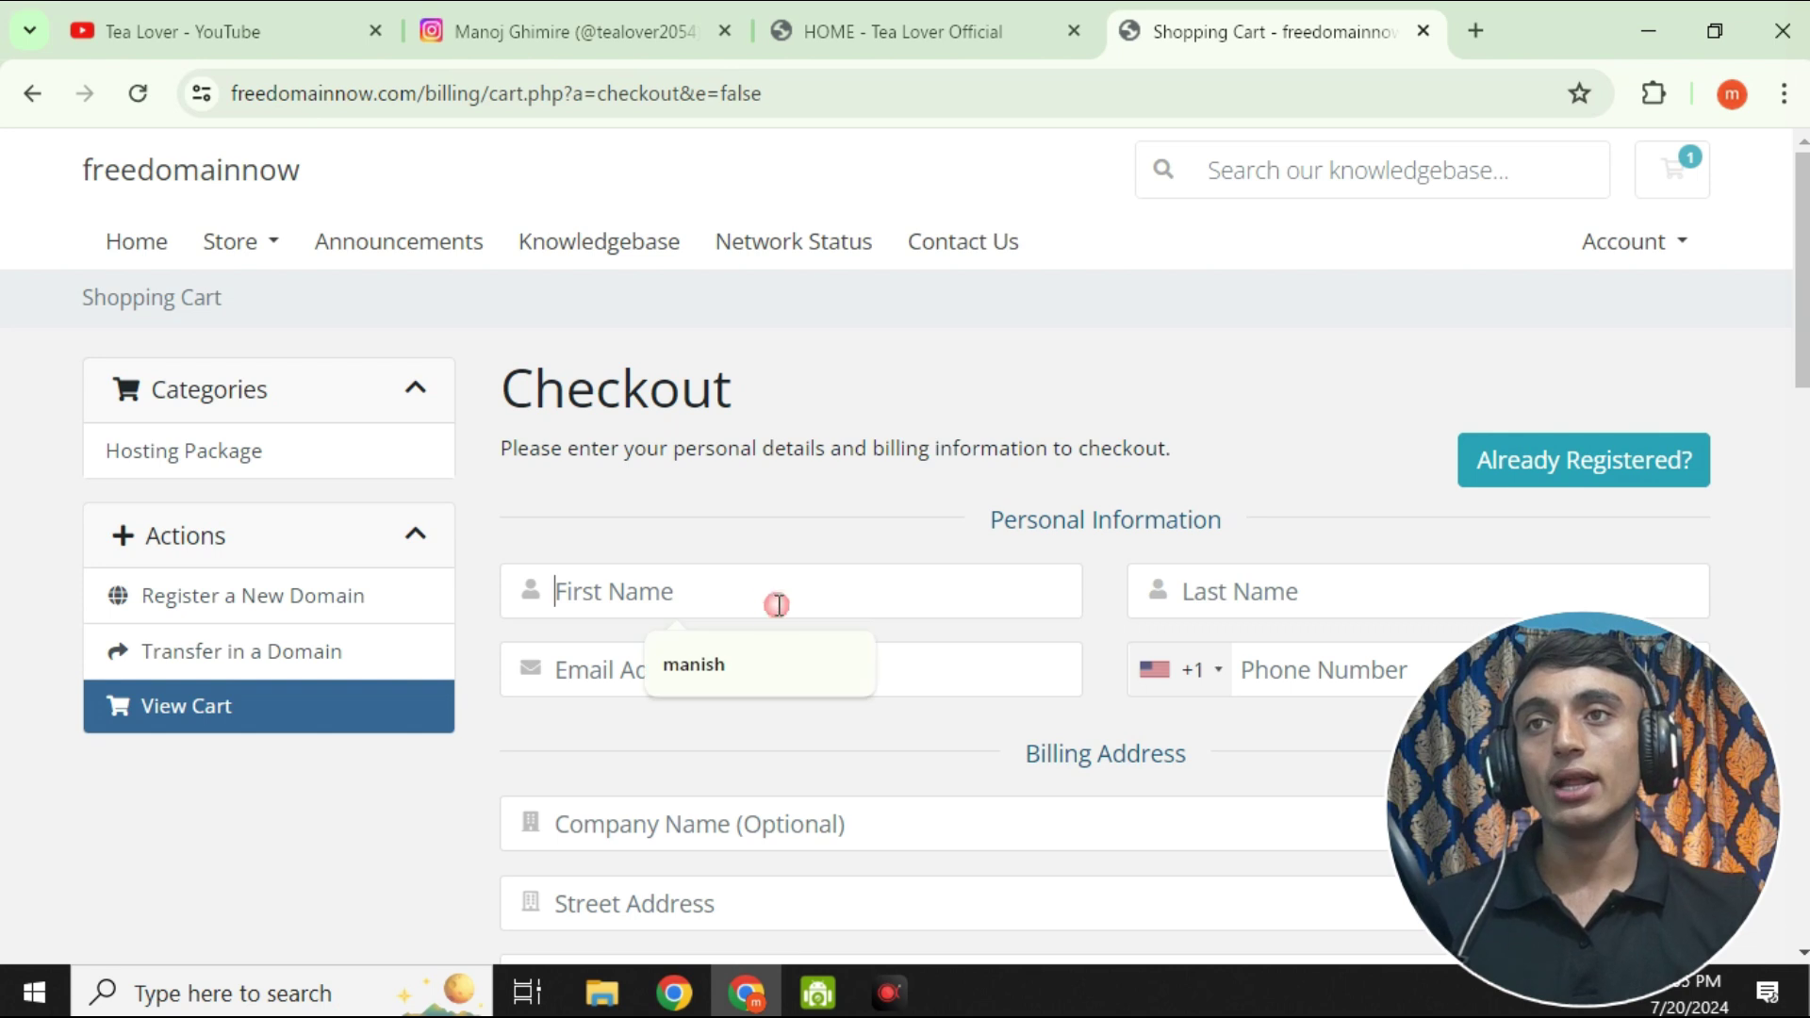
pyautogui.click(765, 664)
# Step: Keep PayPal Basic as payment and submit the $0.00 USD order
pyautogui.scroll(-10, 771, 572)
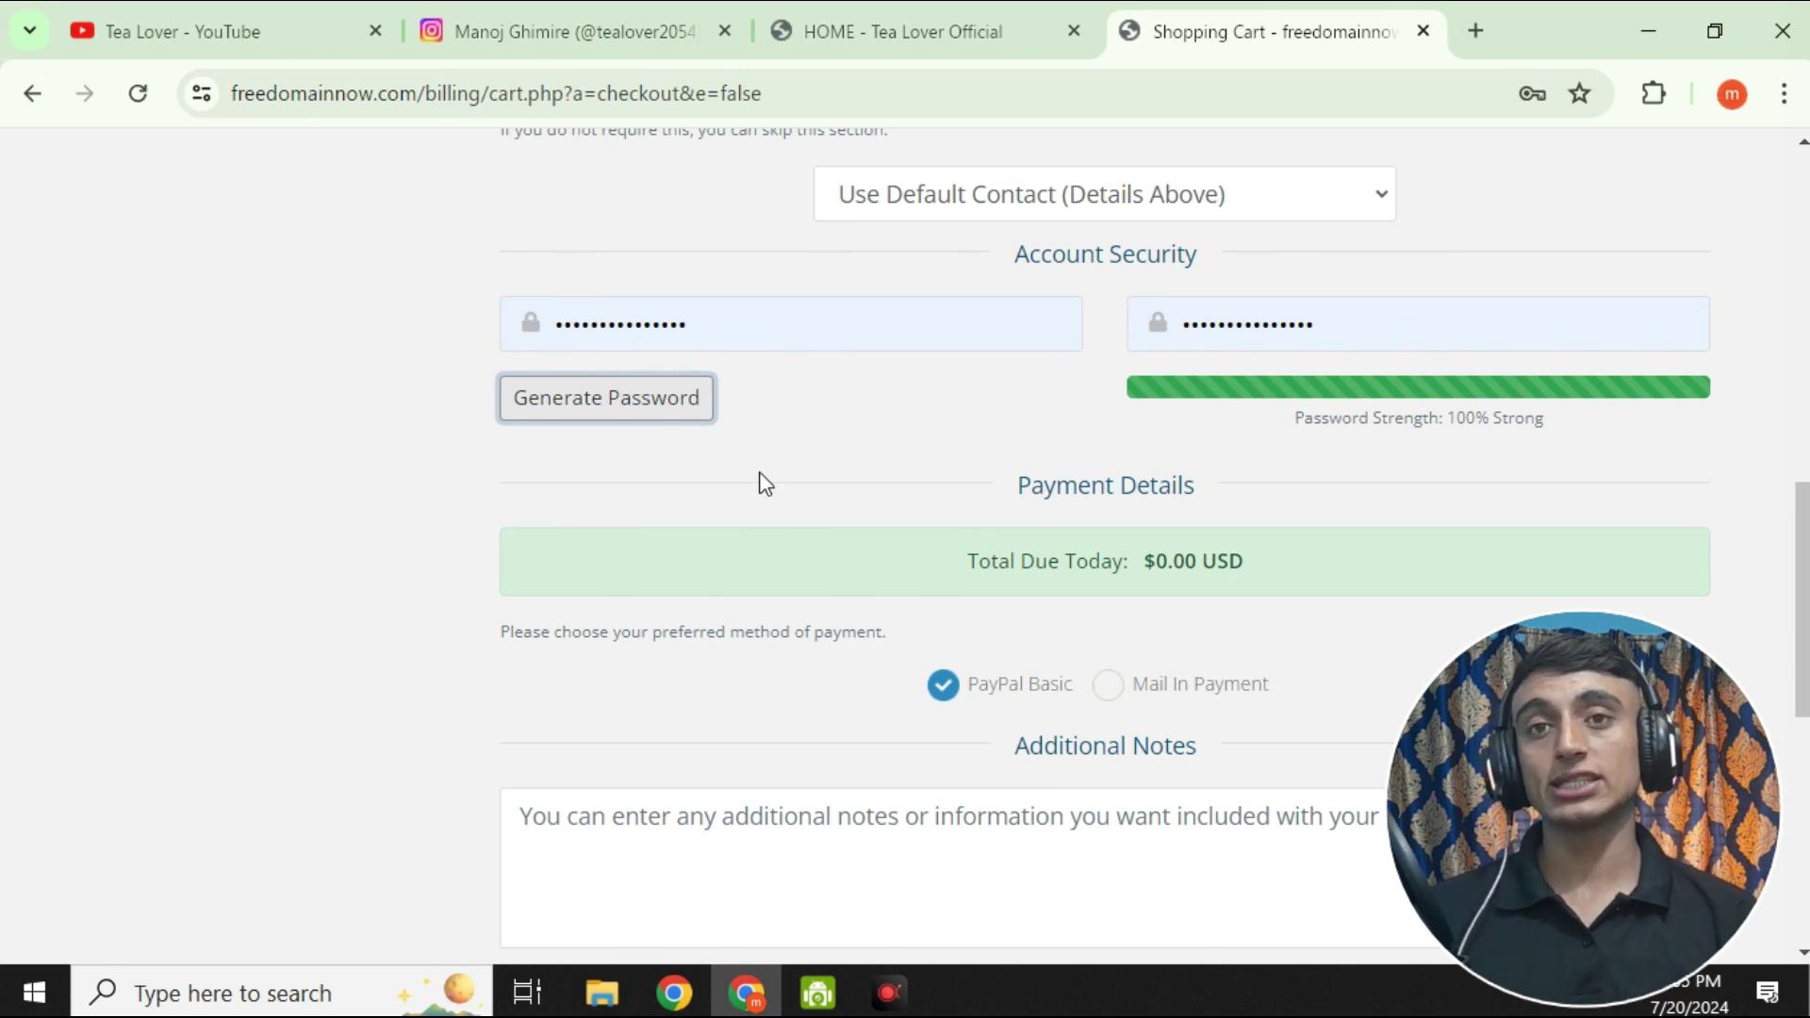
pyautogui.scroll(-10, 986, 542)
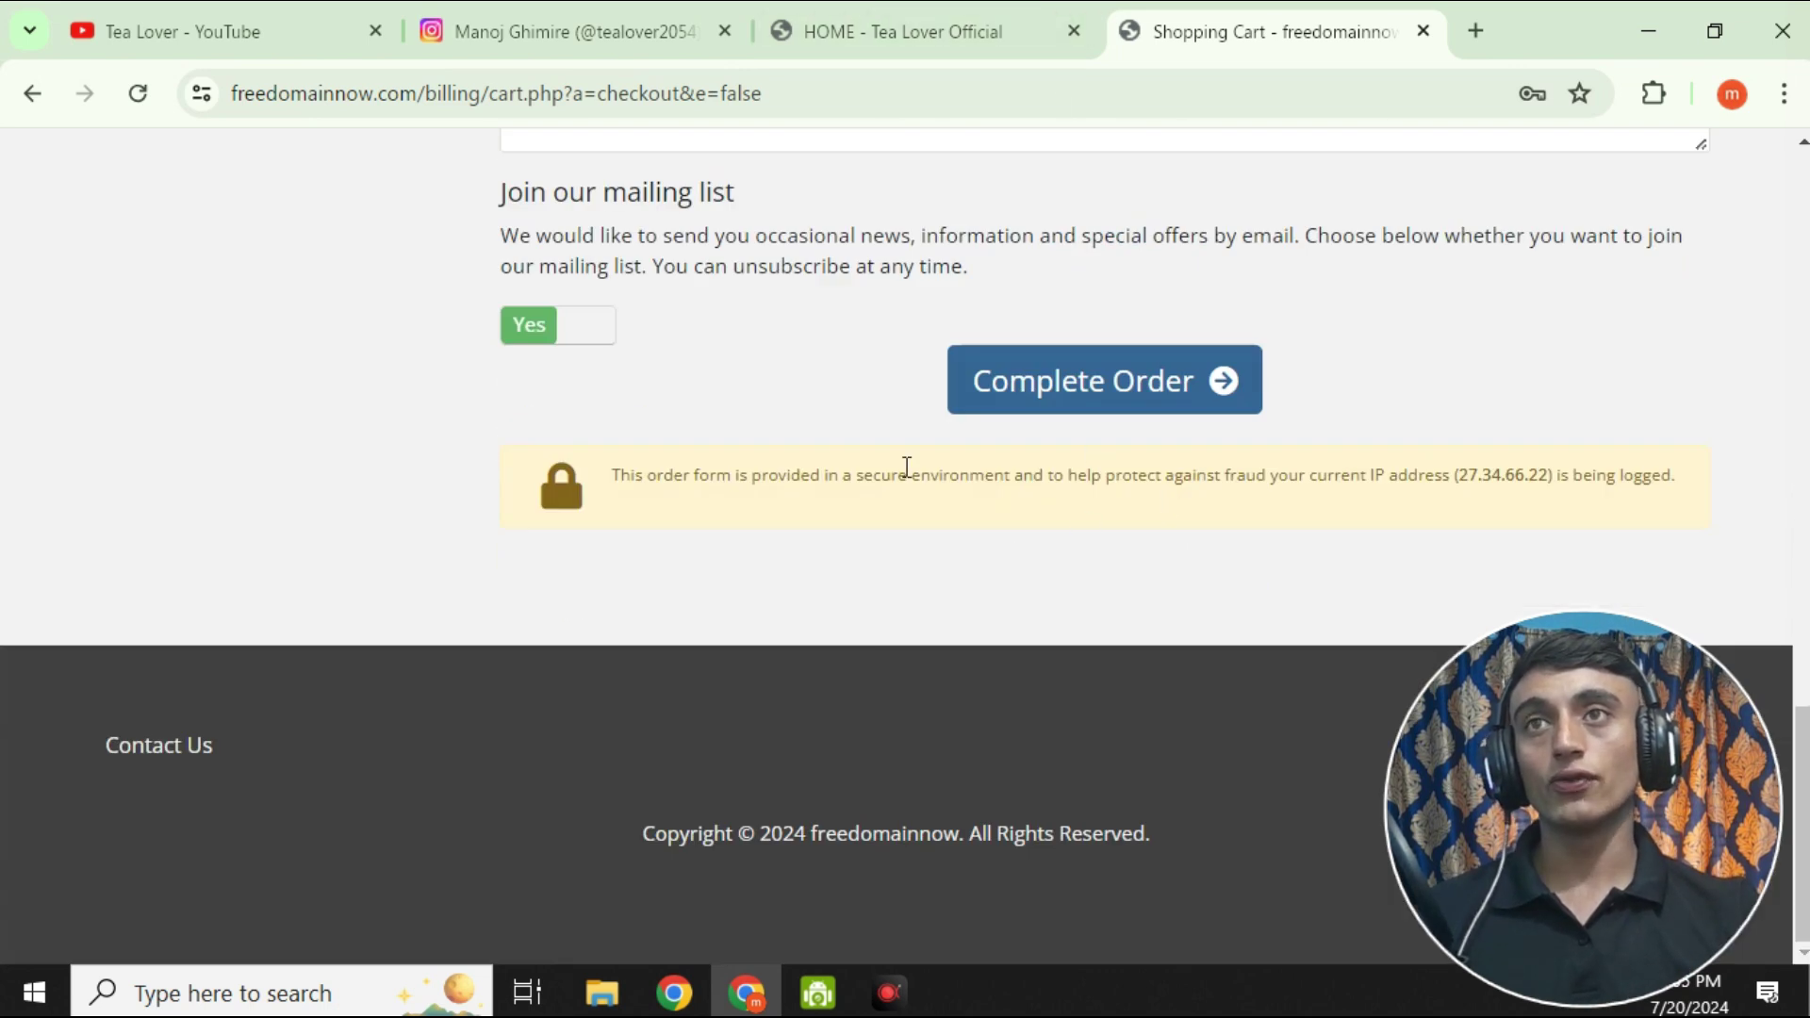
pyautogui.scroll(4, 763, 485)
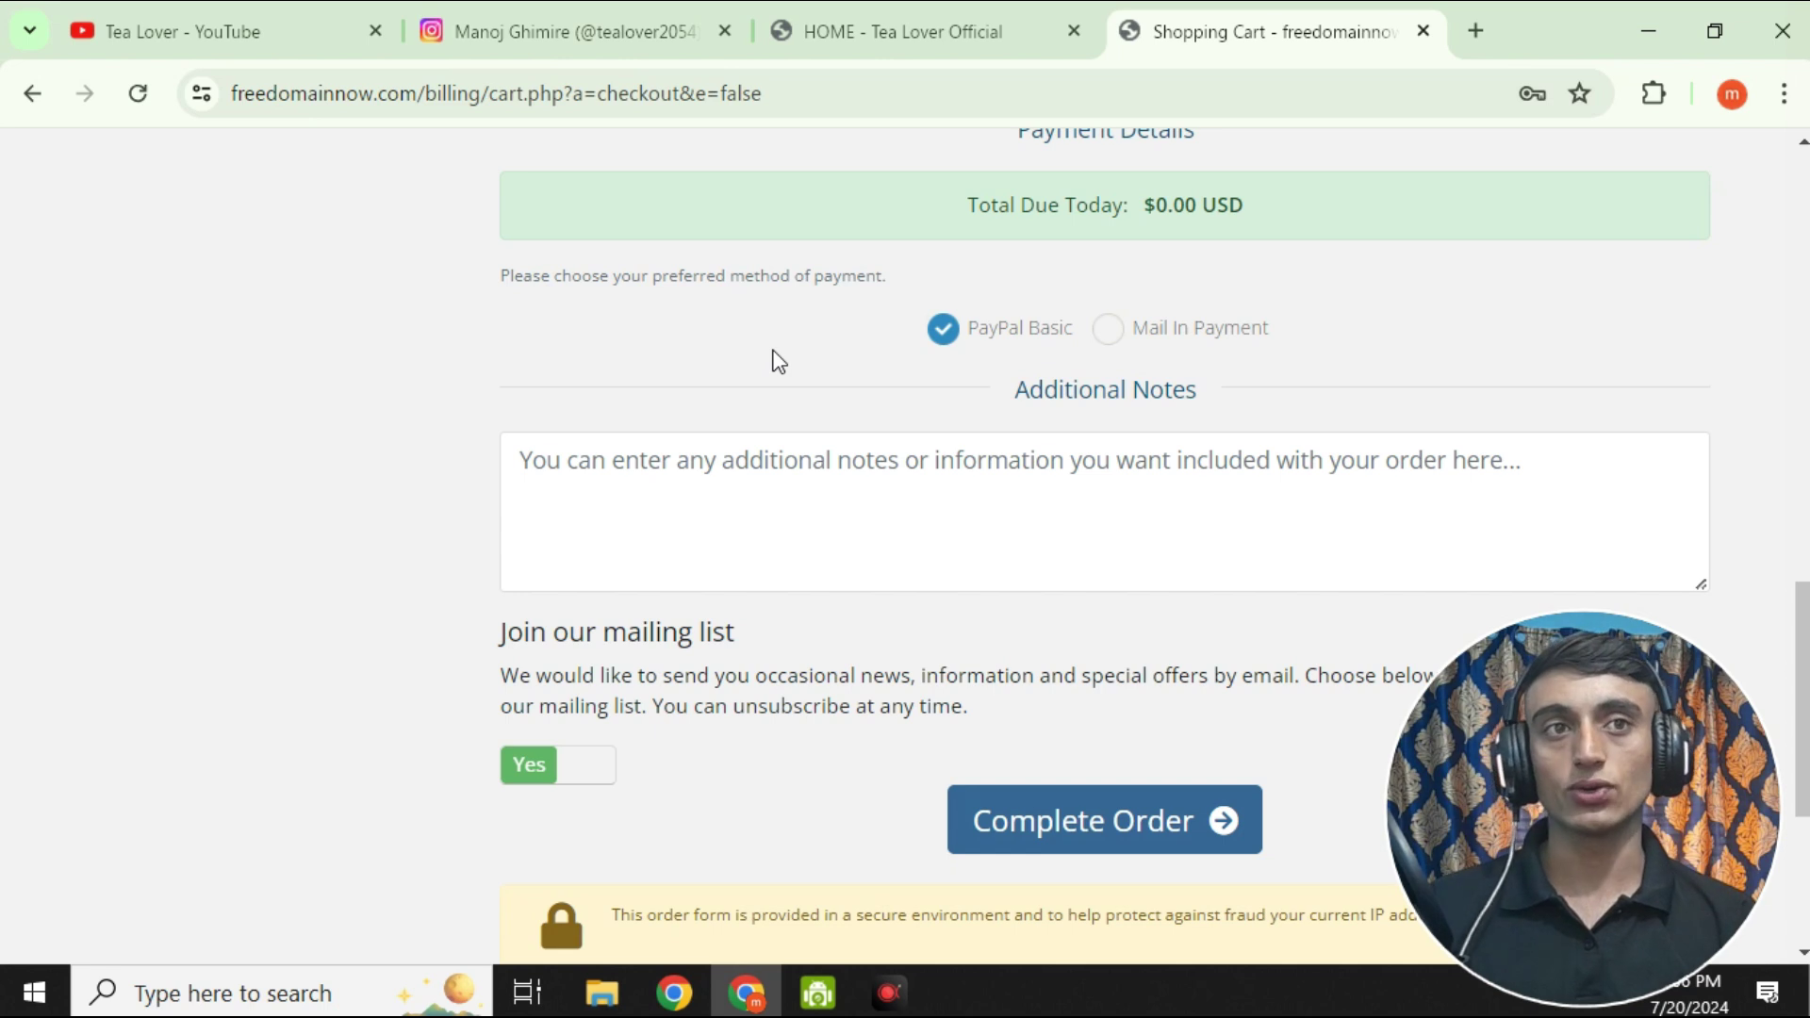
pyautogui.click(1115, 816)
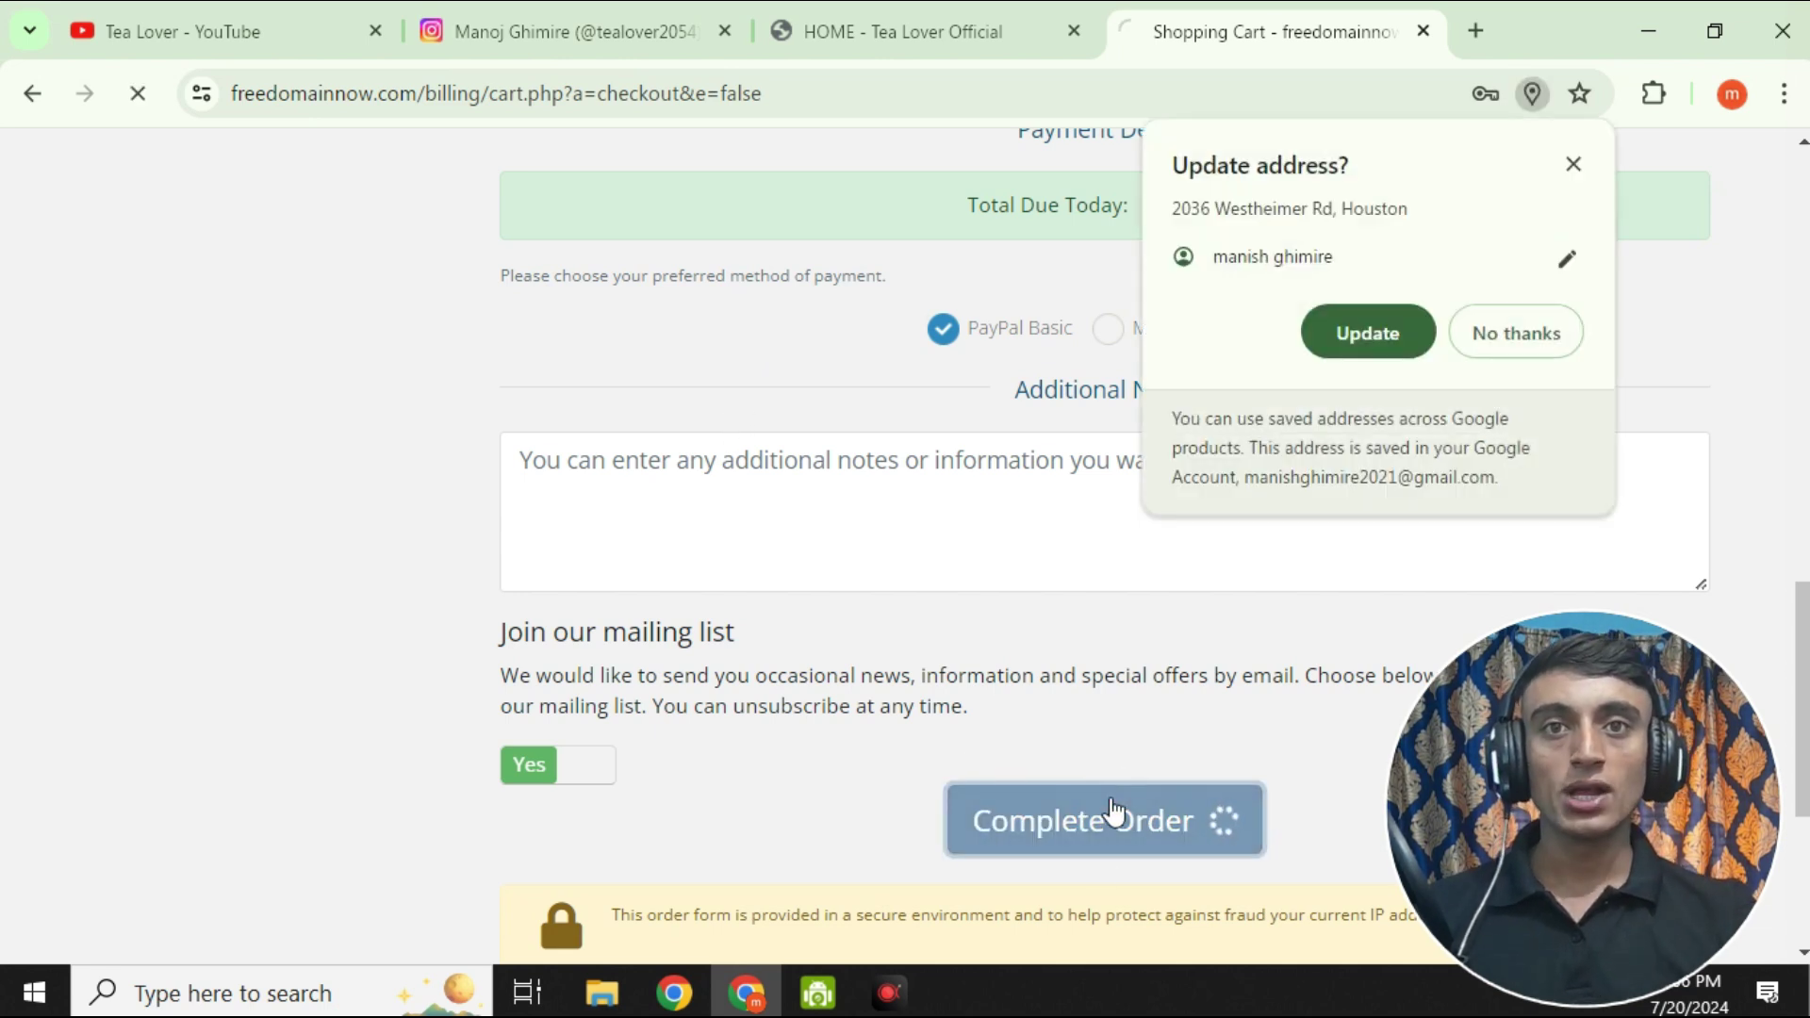
# Step: Decline Chrome's address update, note the order number, and continue to the Client Area
pyautogui.click(1495, 349)
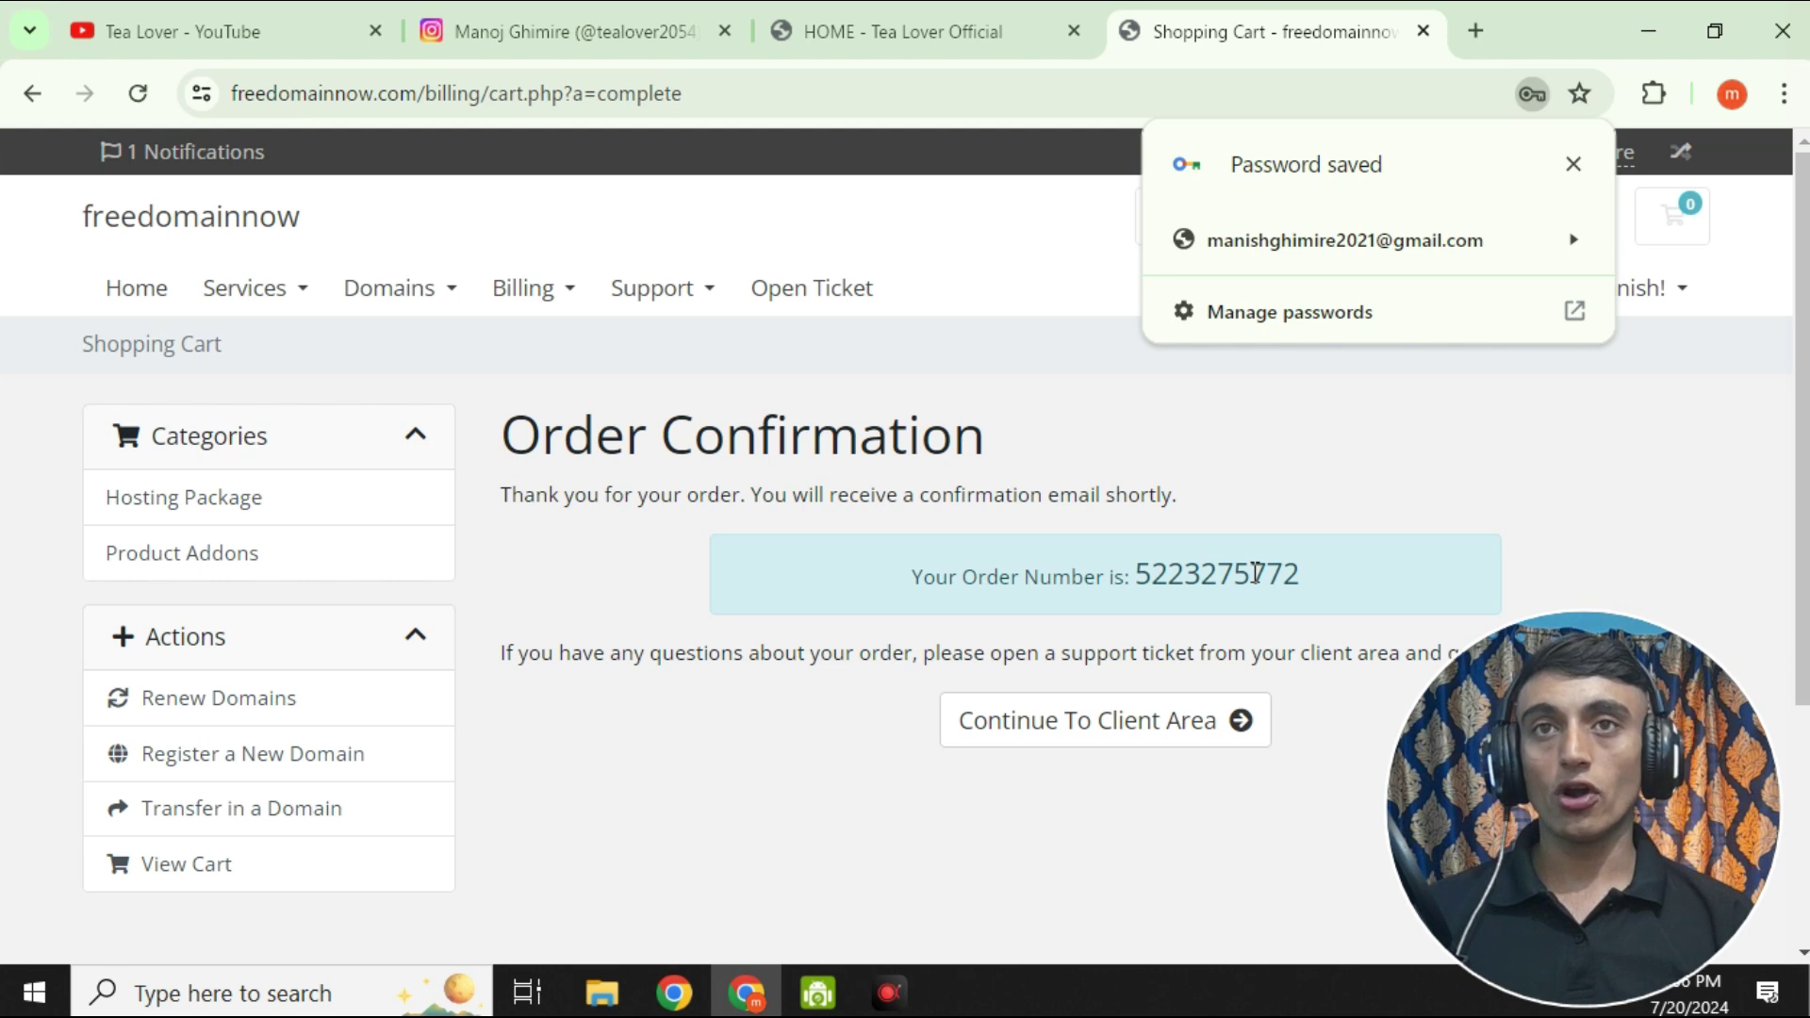
pyautogui.moveTo(1117, 572); pyautogui.dragTo(1300, 539)
pyautogui.click(1396, 467)
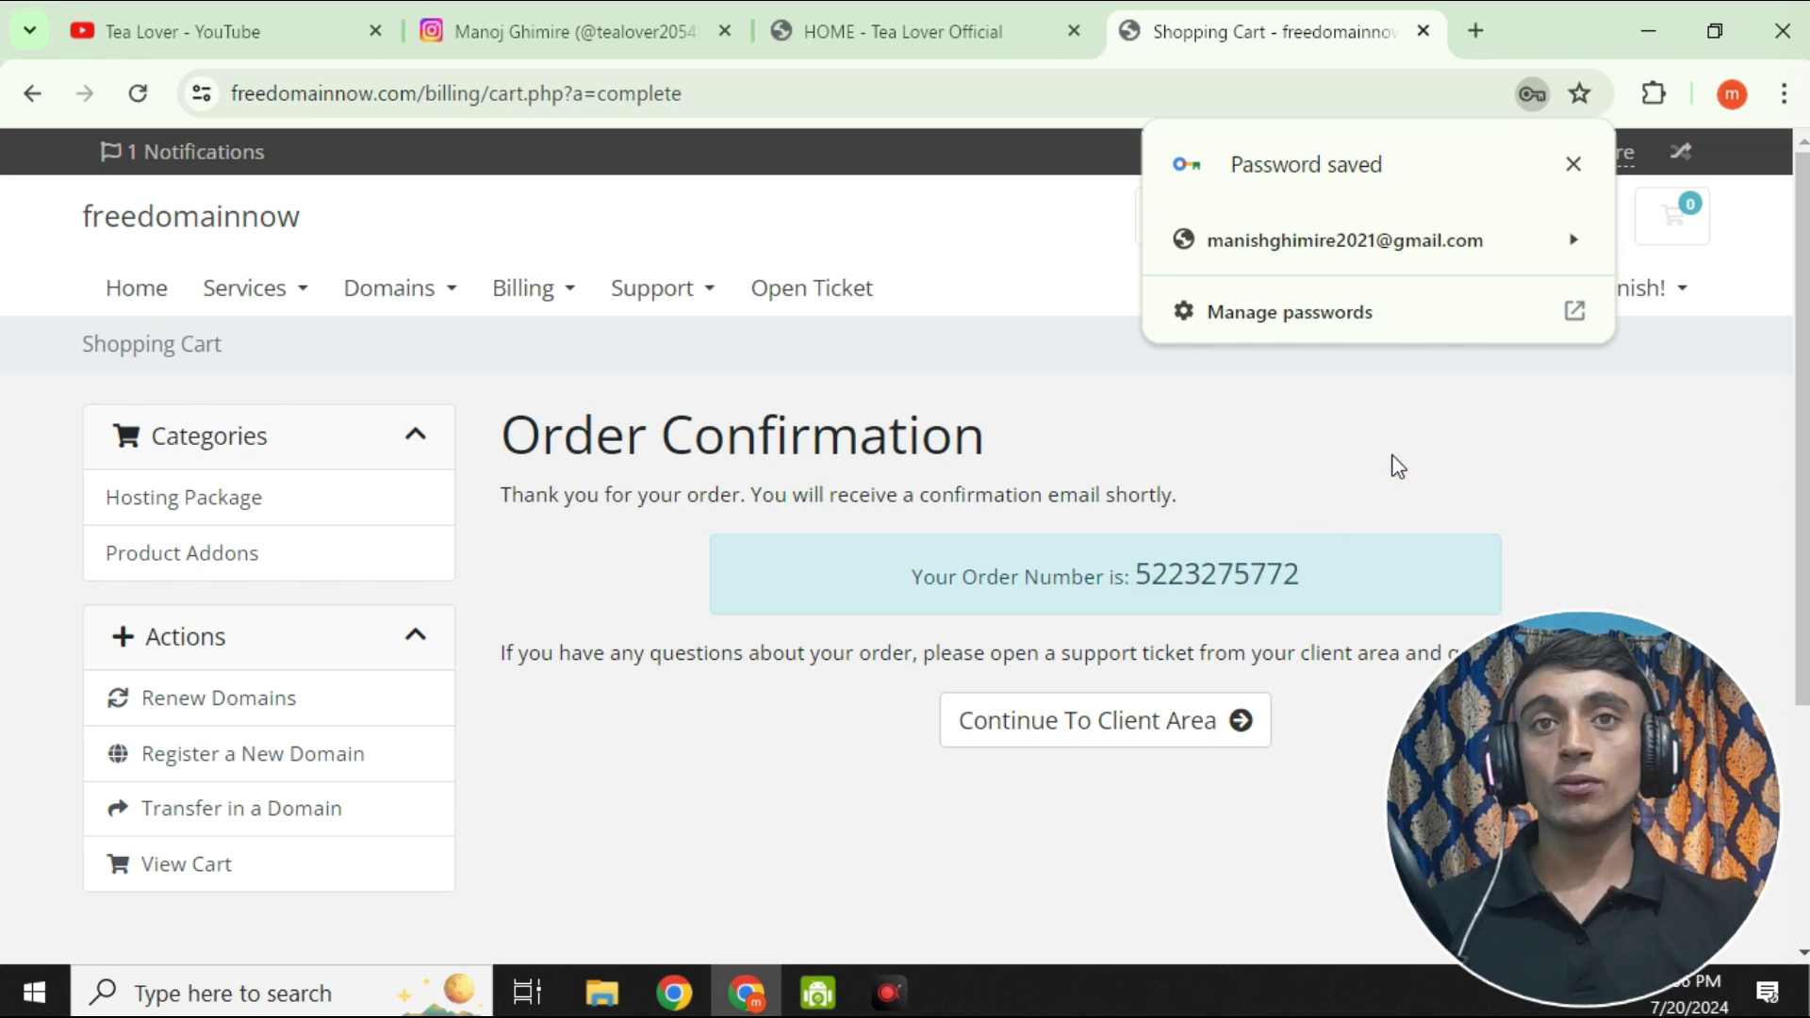
pyautogui.click(1052, 742)
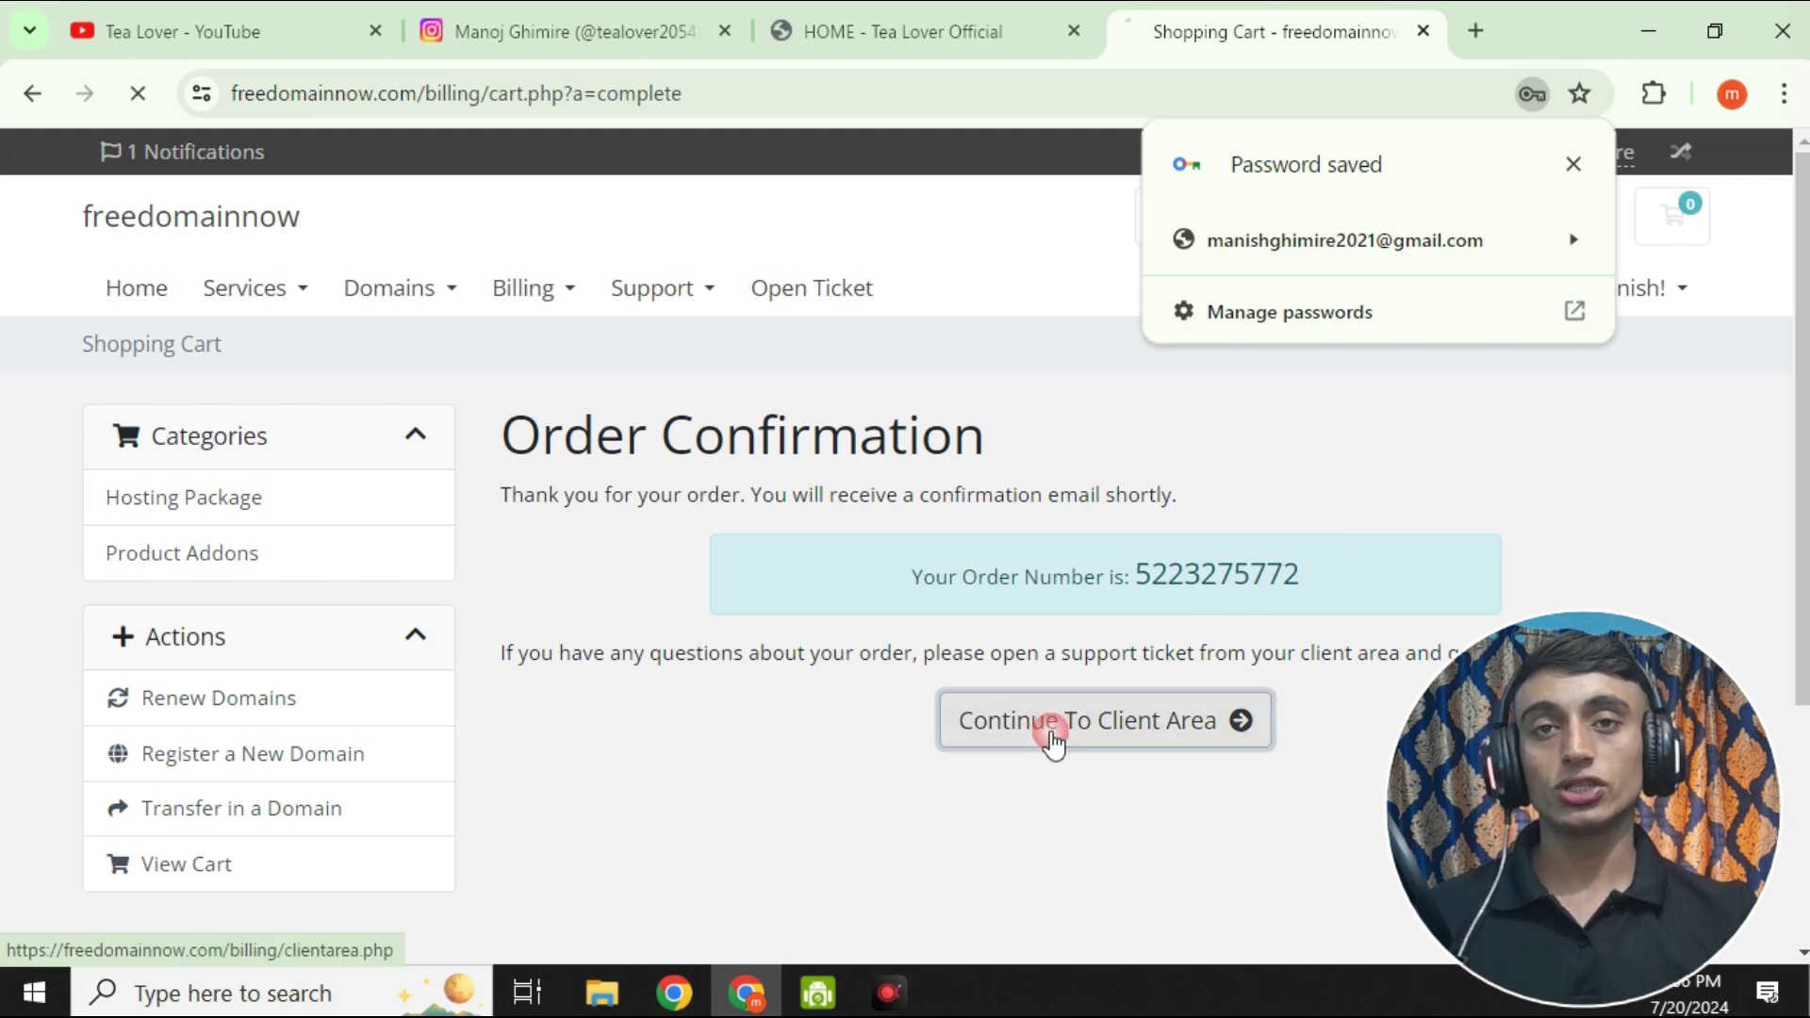
# Step: Dismiss the password notice, check the empty services list, and return to the dashboard
pyautogui.click(1571, 166)
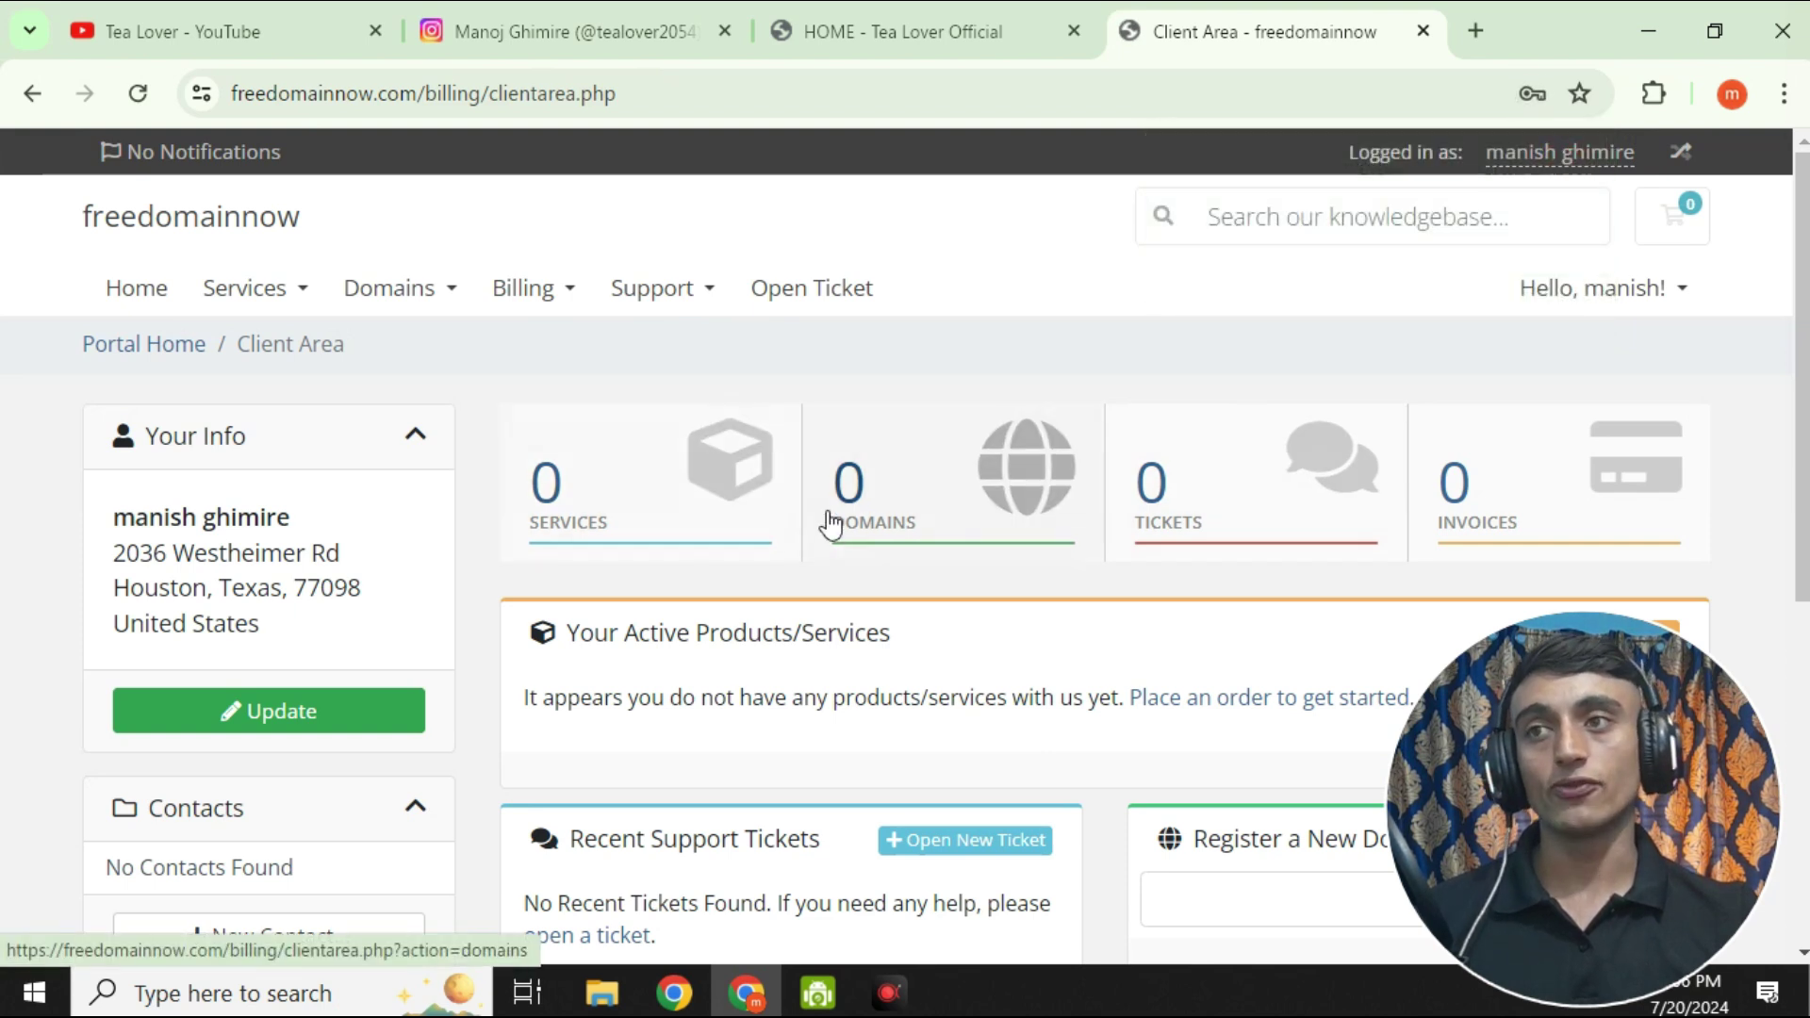
pyautogui.click(462, 453)
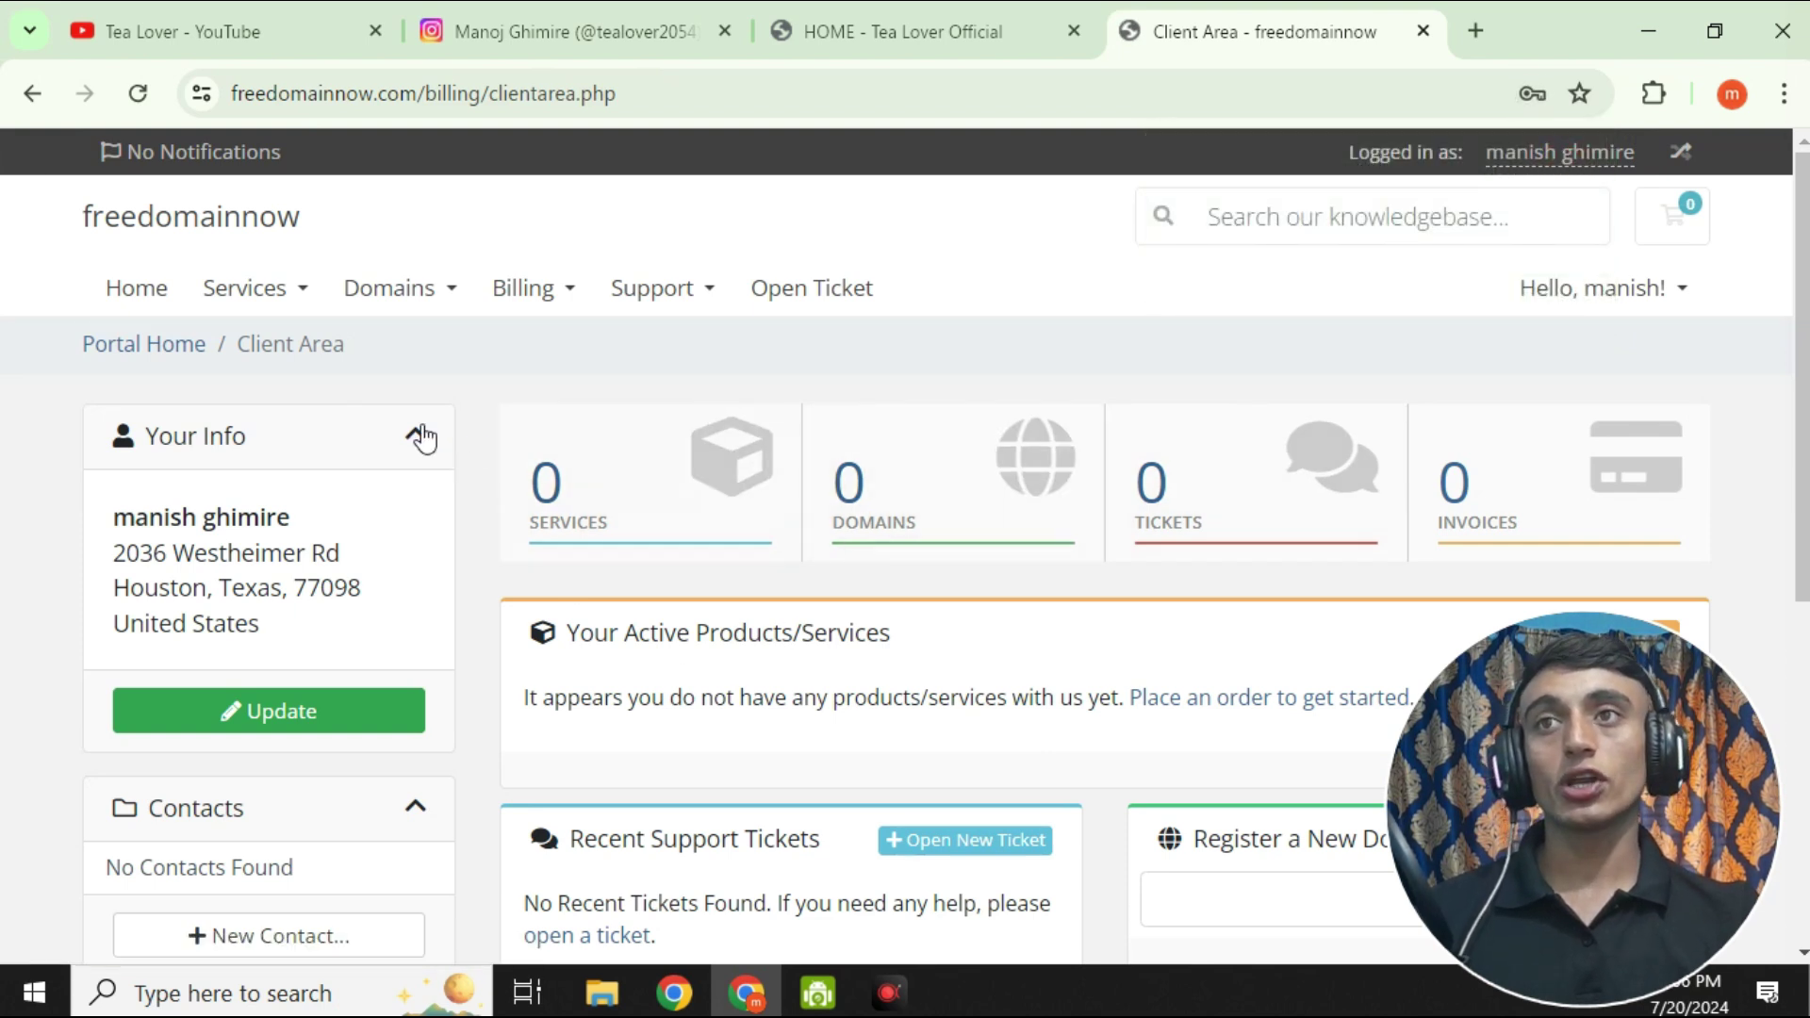
pyautogui.click(420, 435)
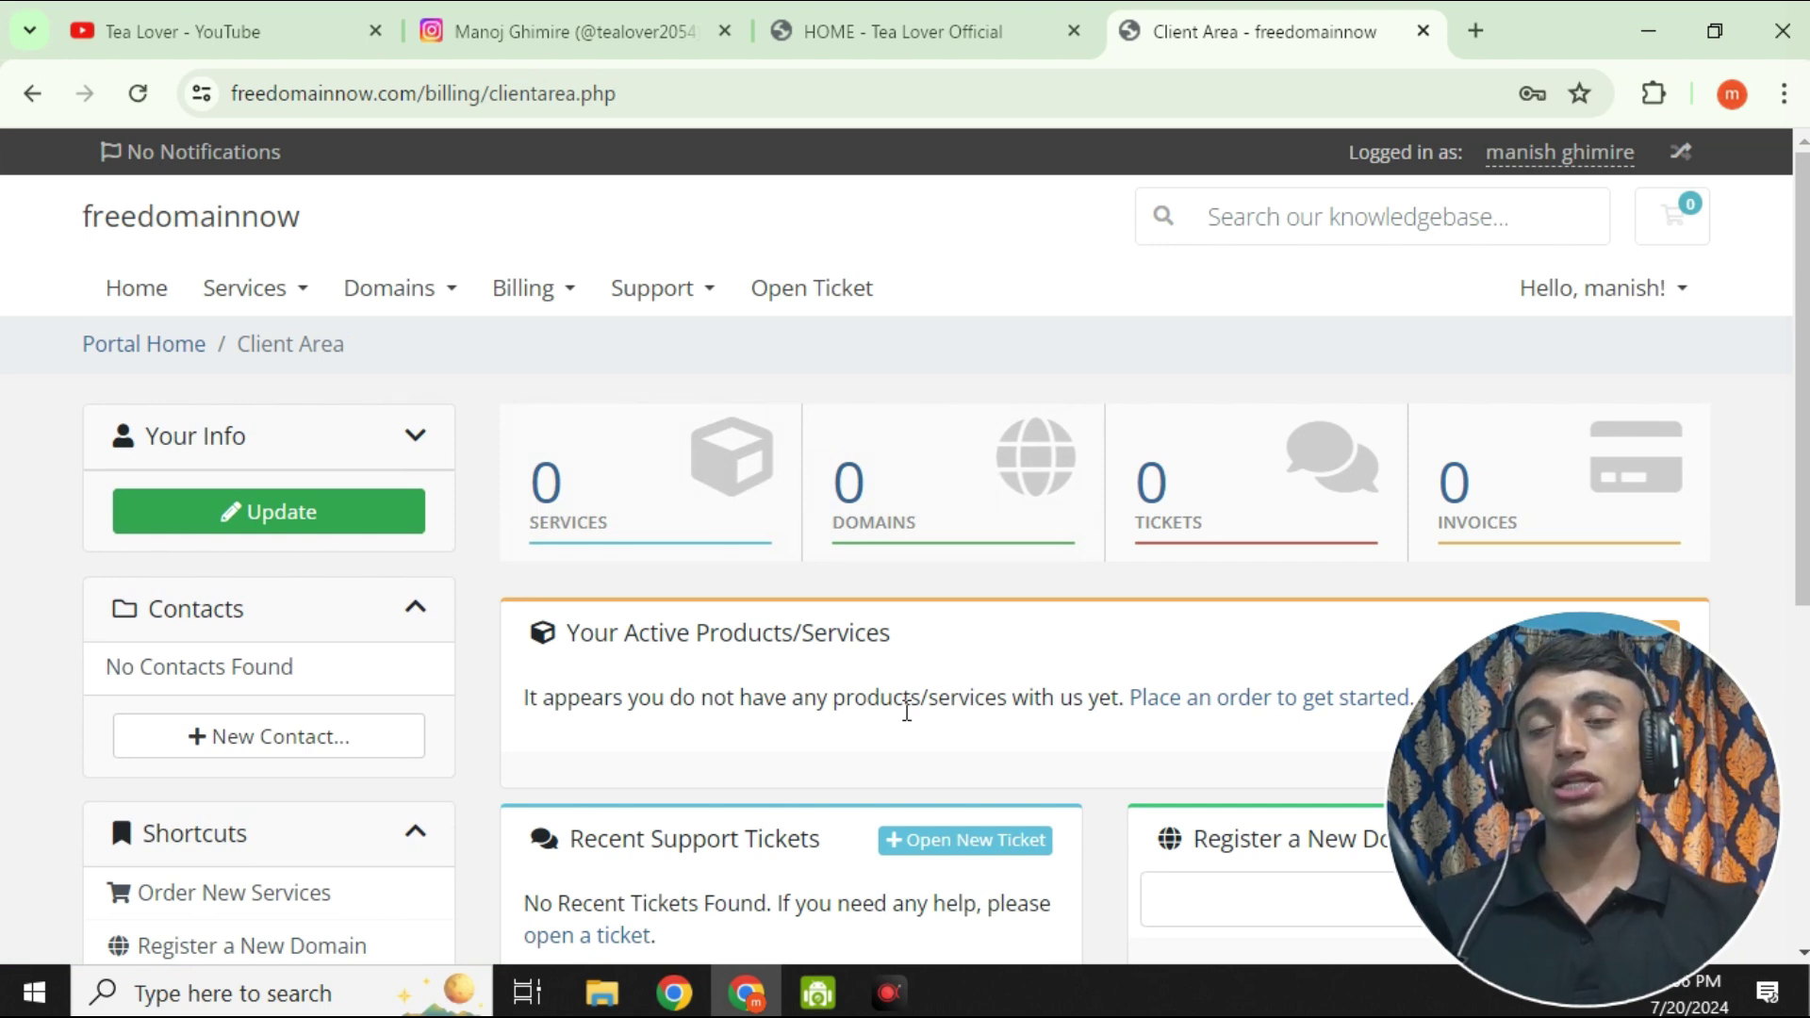
pyautogui.click(643, 501)
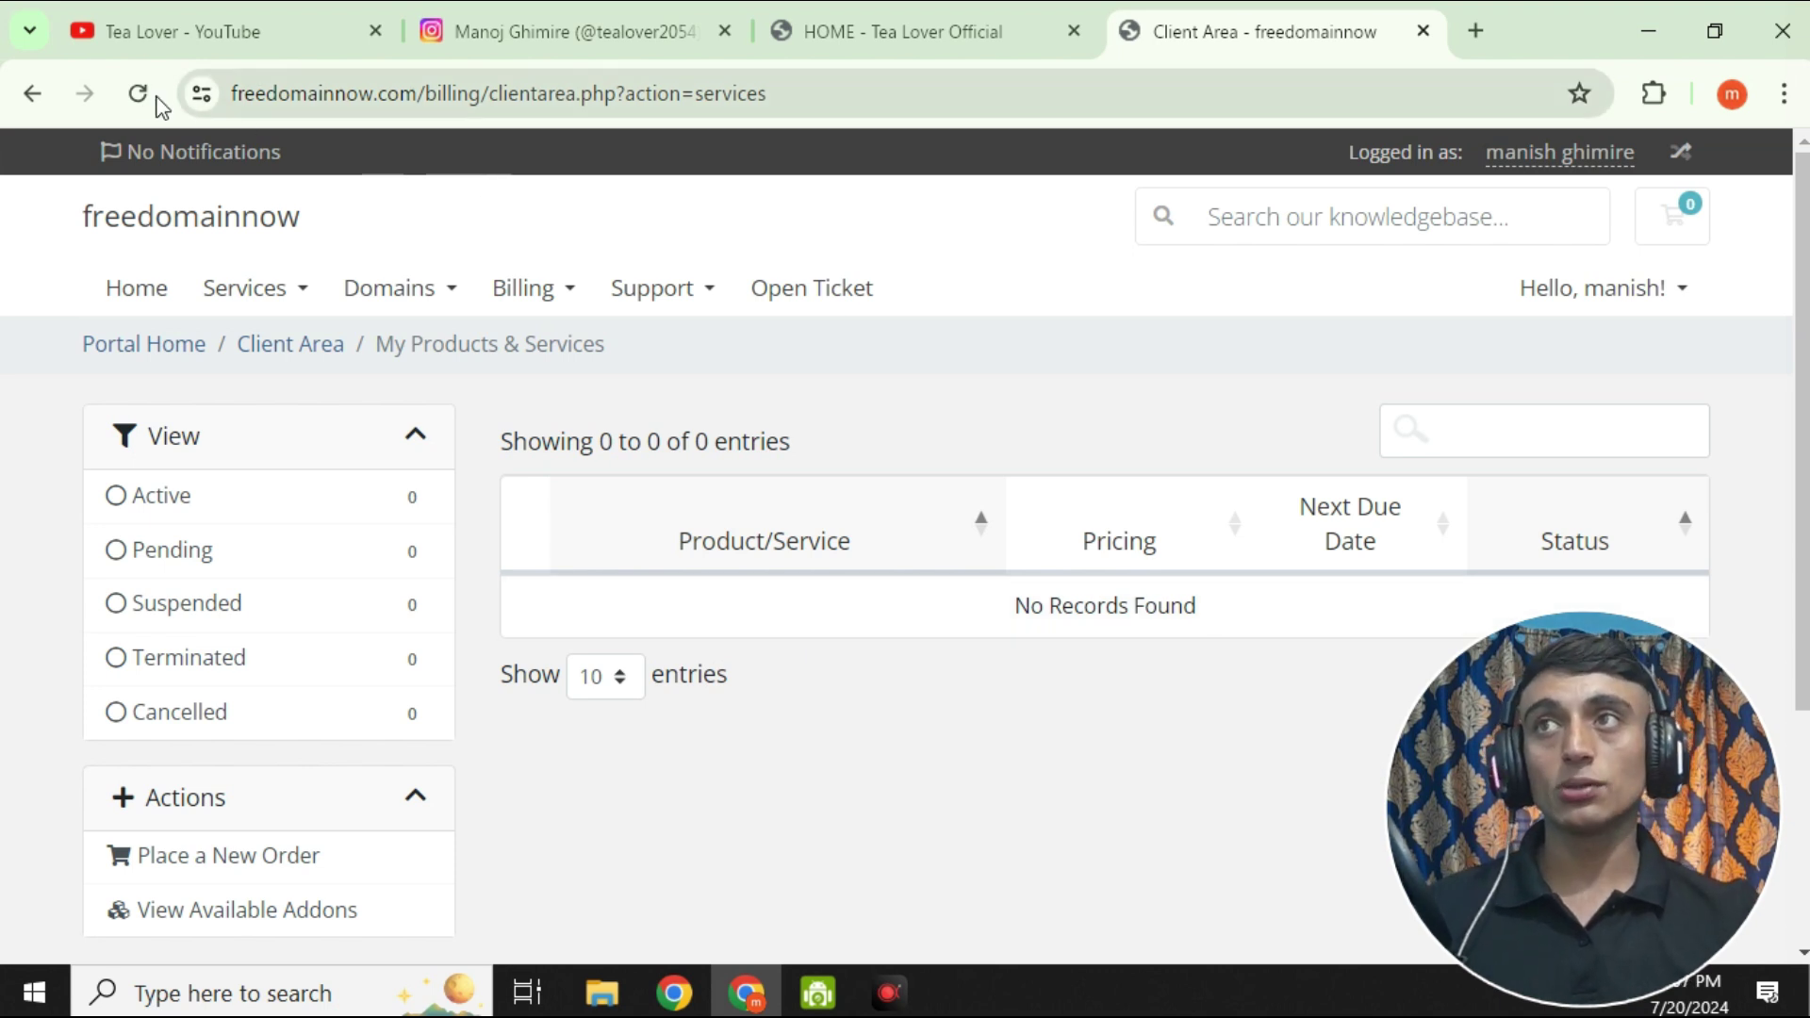
pyautogui.click(32, 94)
# Step: Open the Pending freedomaintealover.com entry from My Domains to view its details
pyautogui.click(891, 500)
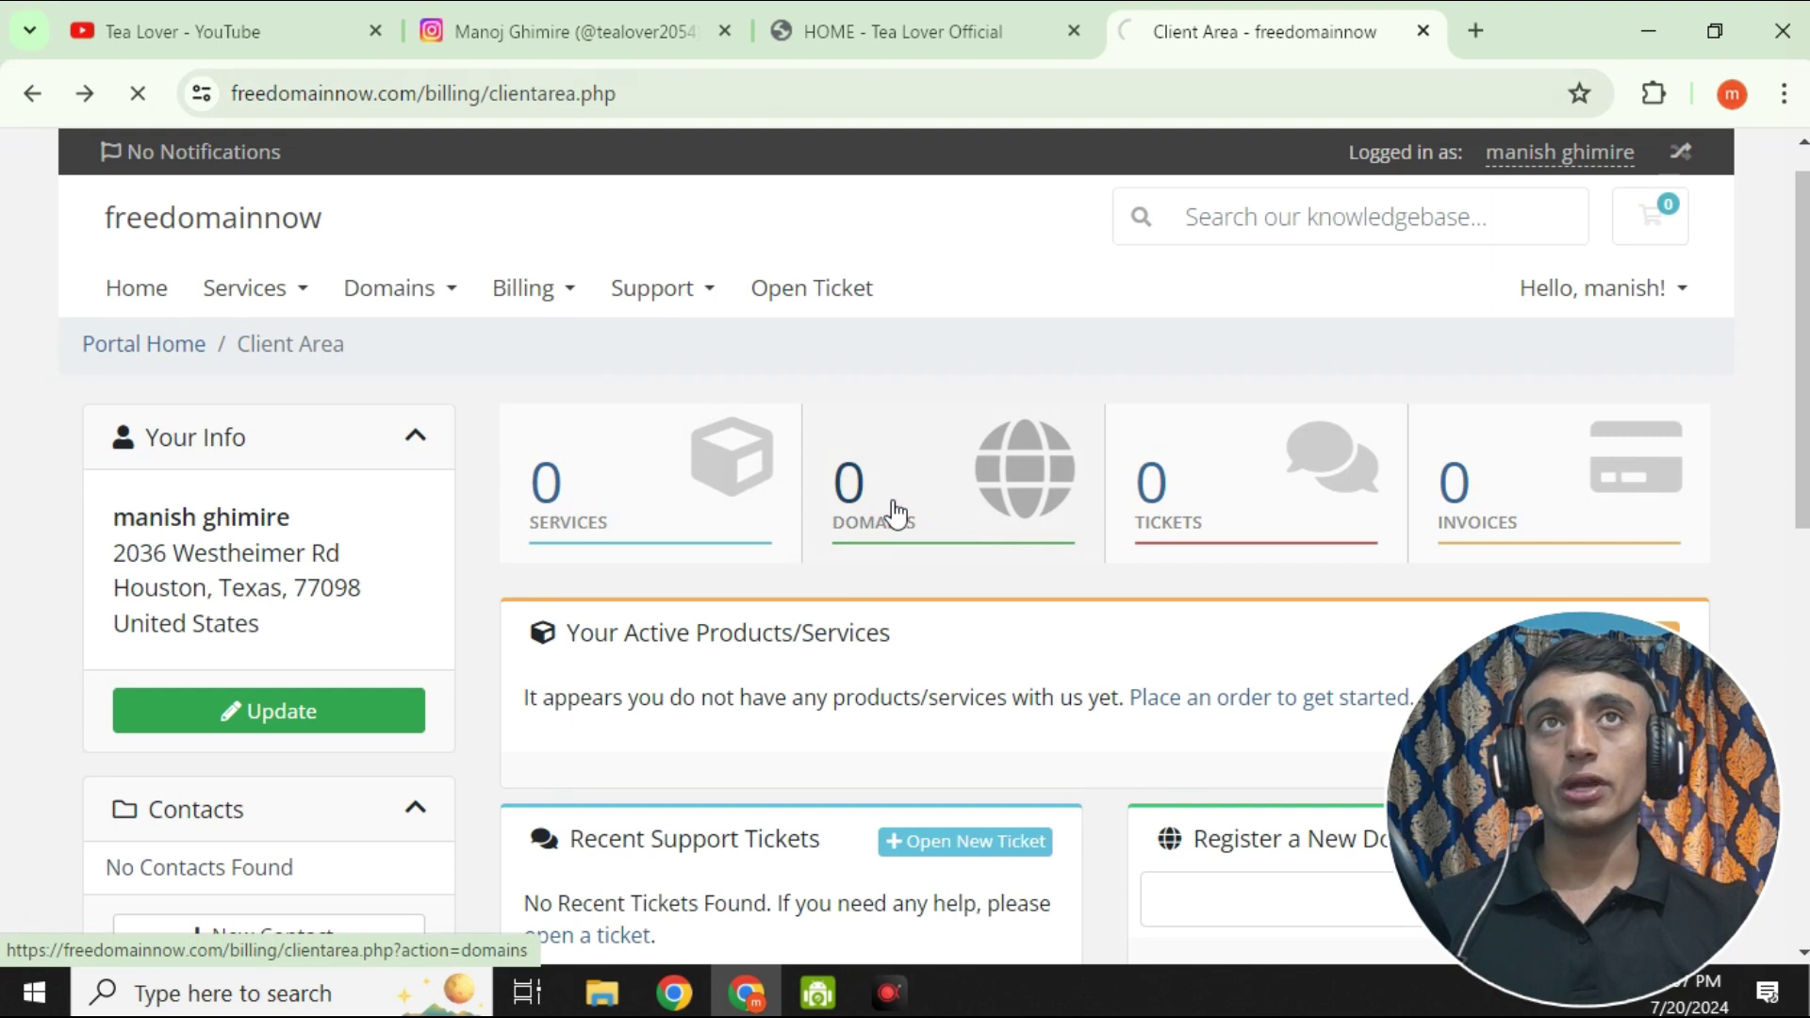
pyautogui.scroll(-1, 840, 545)
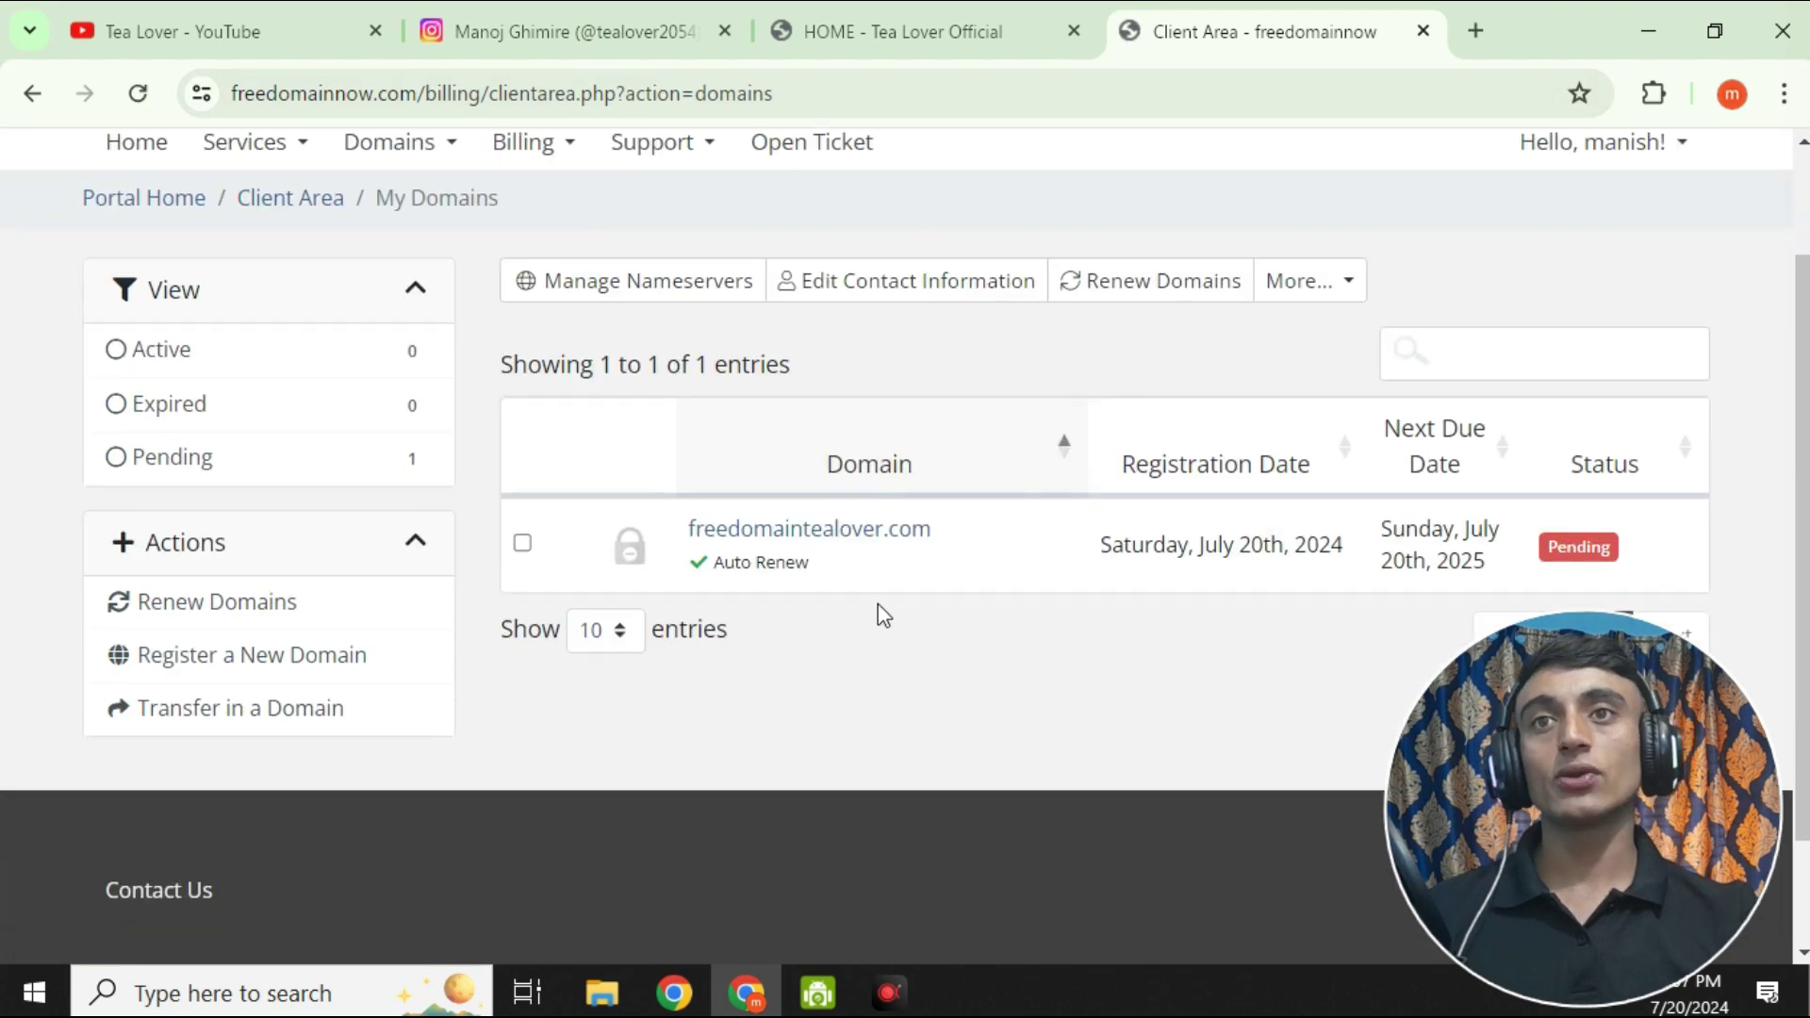
pyautogui.moveTo(687, 529); pyautogui.dragTo(933, 530)
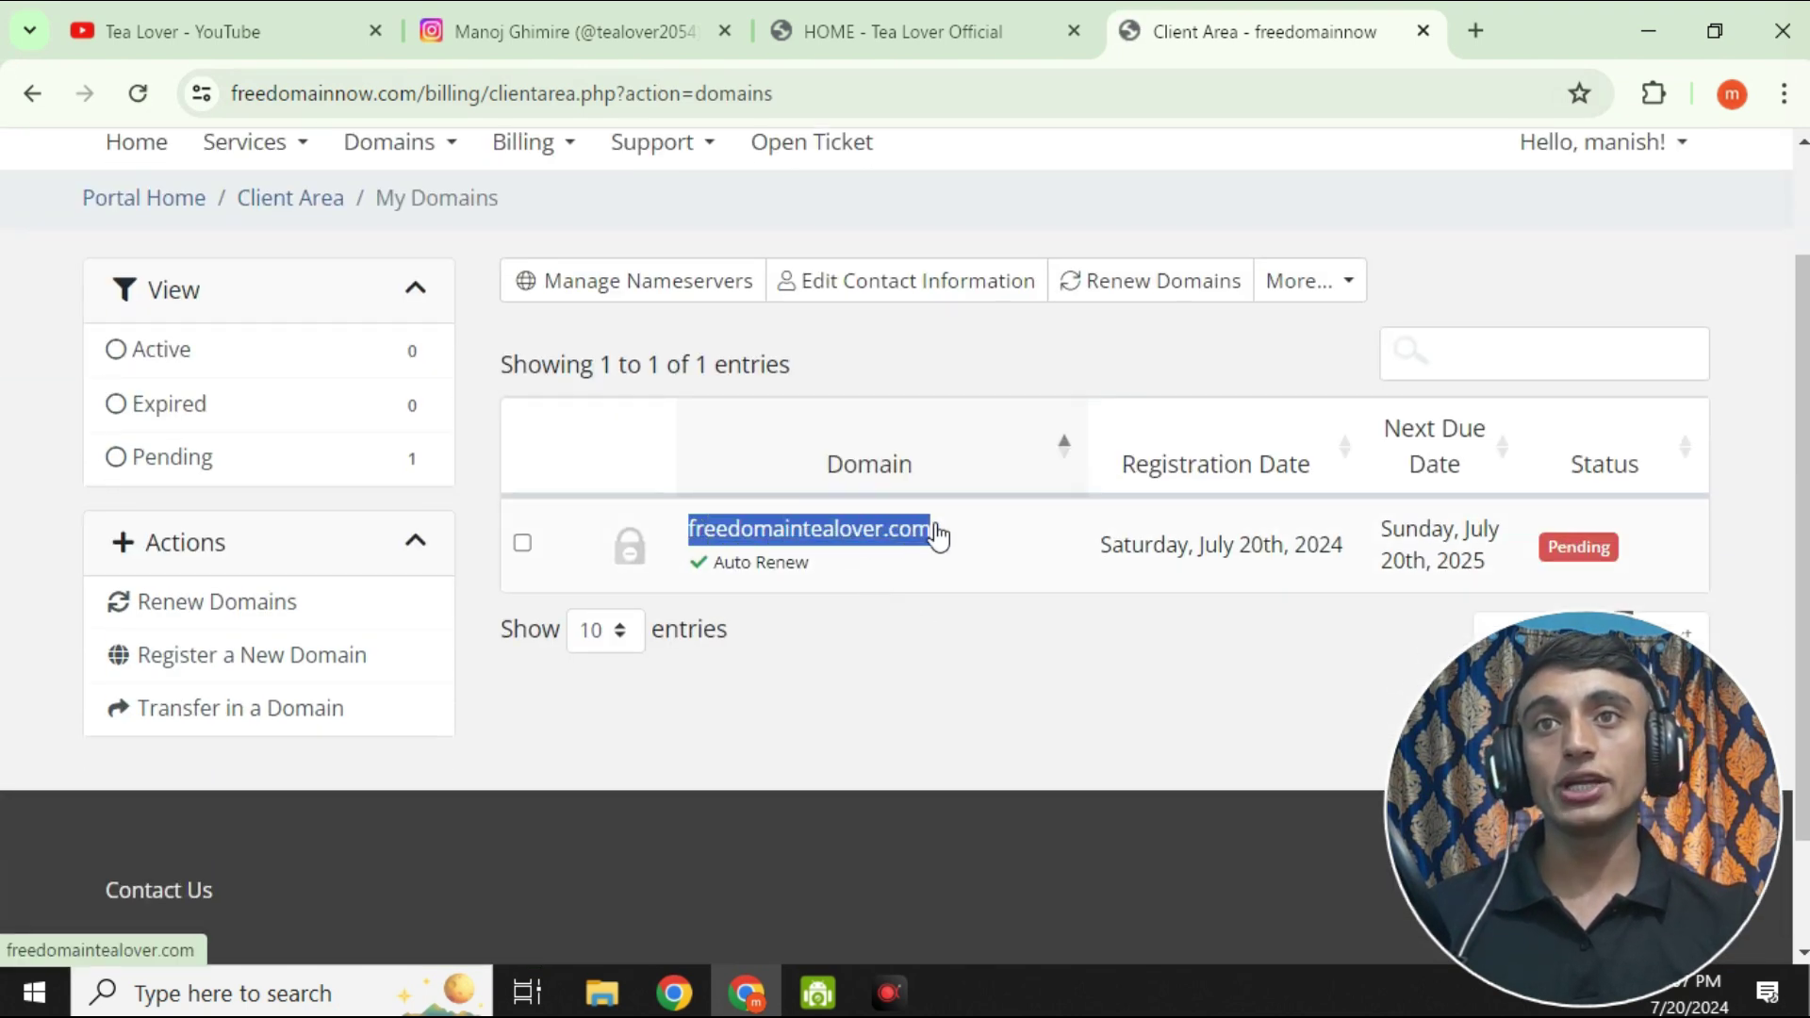
pyautogui.click(931, 529)
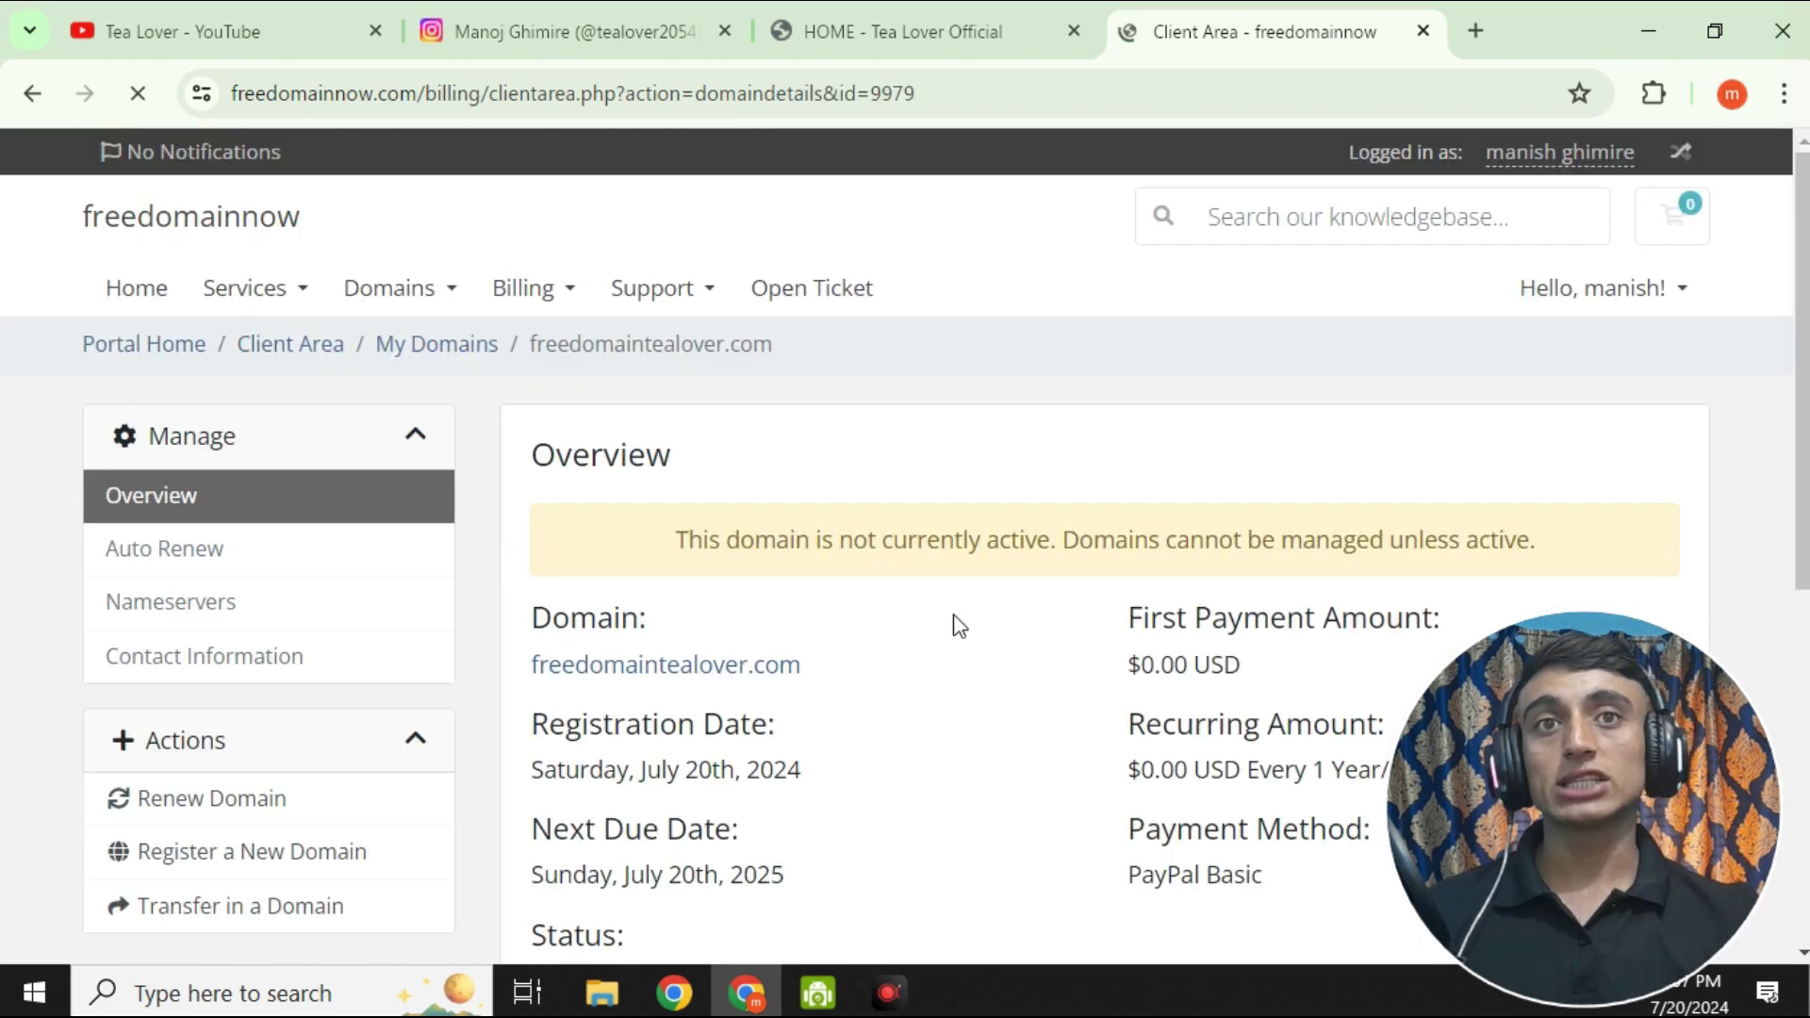
pyautogui.scroll(-1, 947, 618)
pyautogui.scroll(-4, 936, 615)
pyautogui.scroll(4, 936, 614)
pyautogui.scroll(-2, 925, 647)
pyautogui.moveTo(533, 540); pyautogui.dragTo(868, 539)
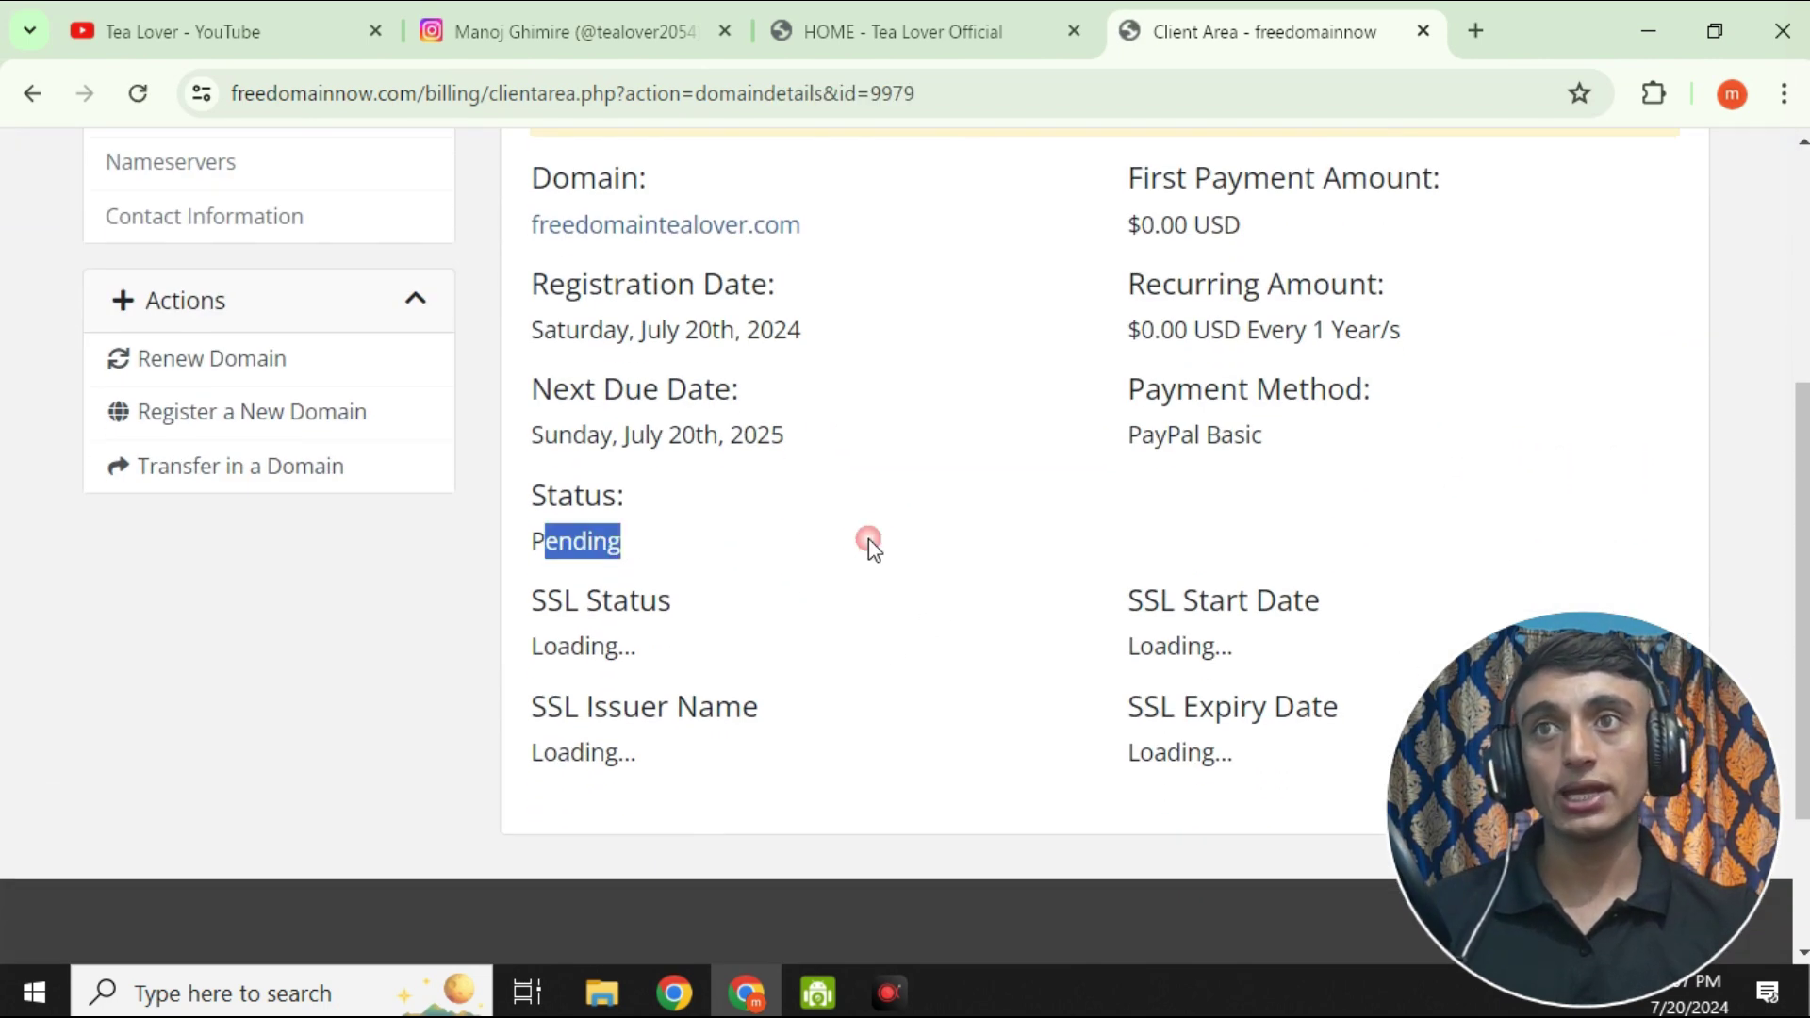
pyautogui.click(776, 534)
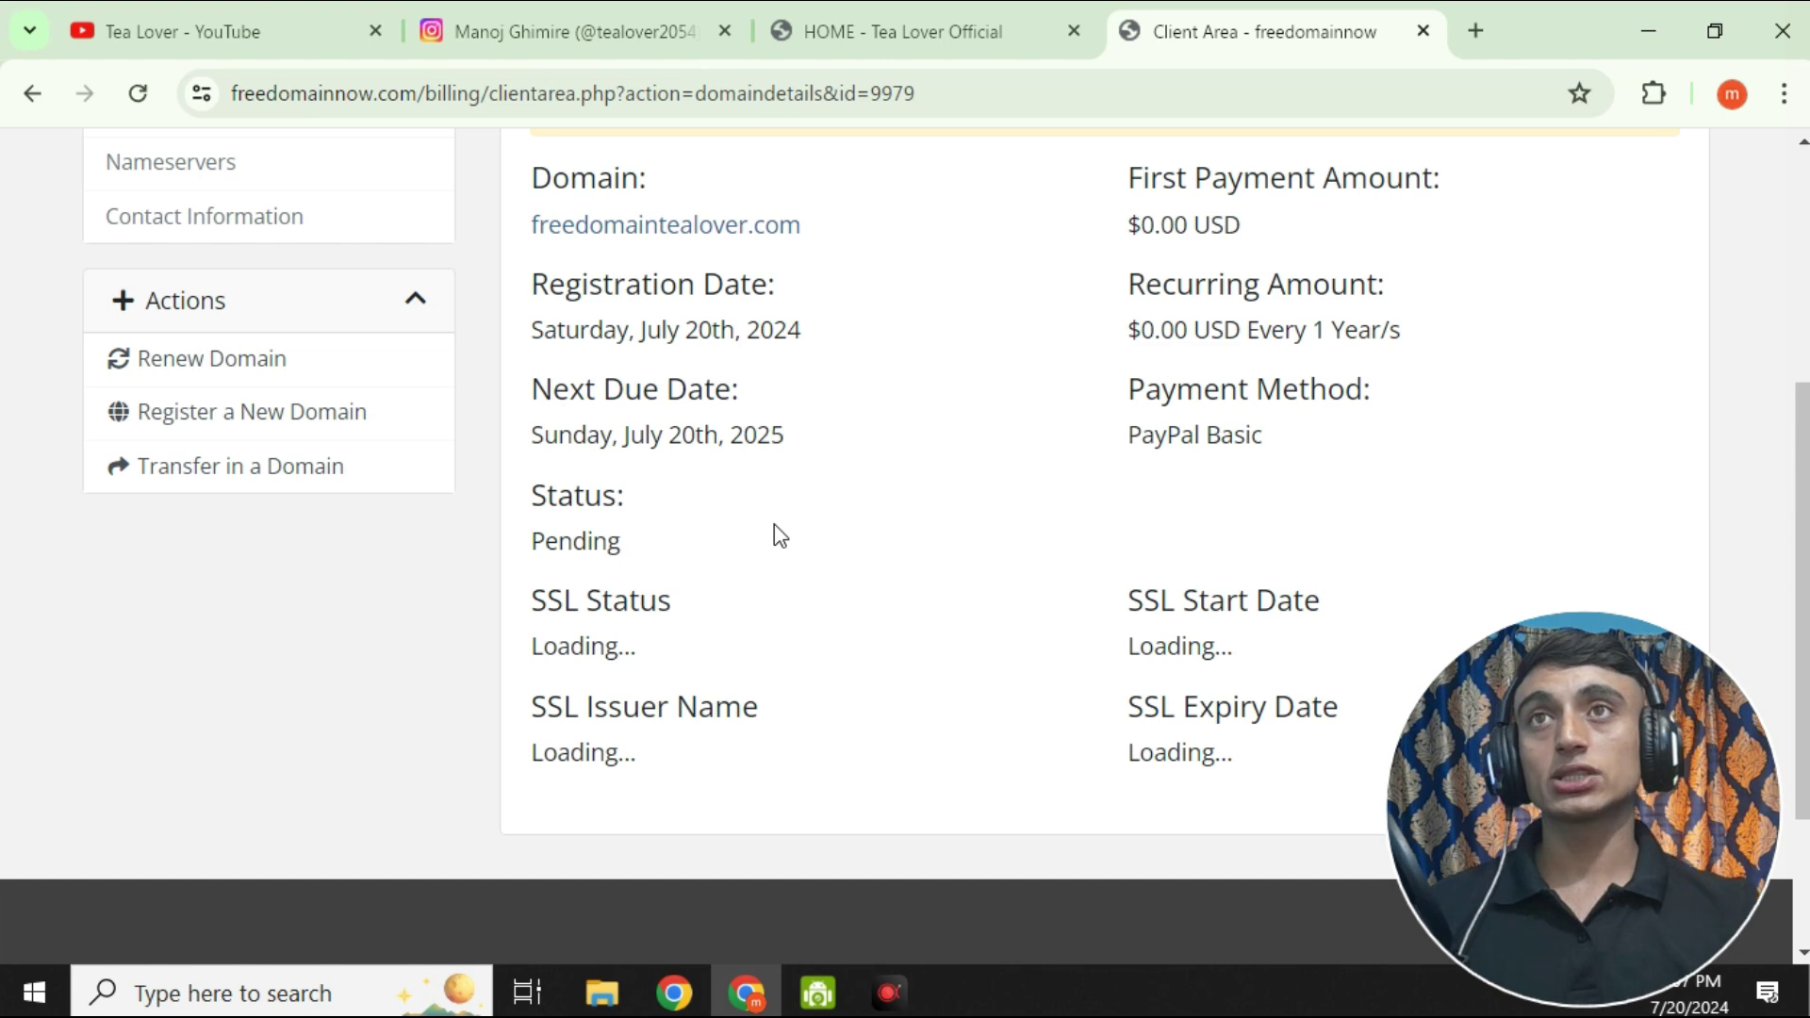
pyautogui.scroll(5, 773, 524)
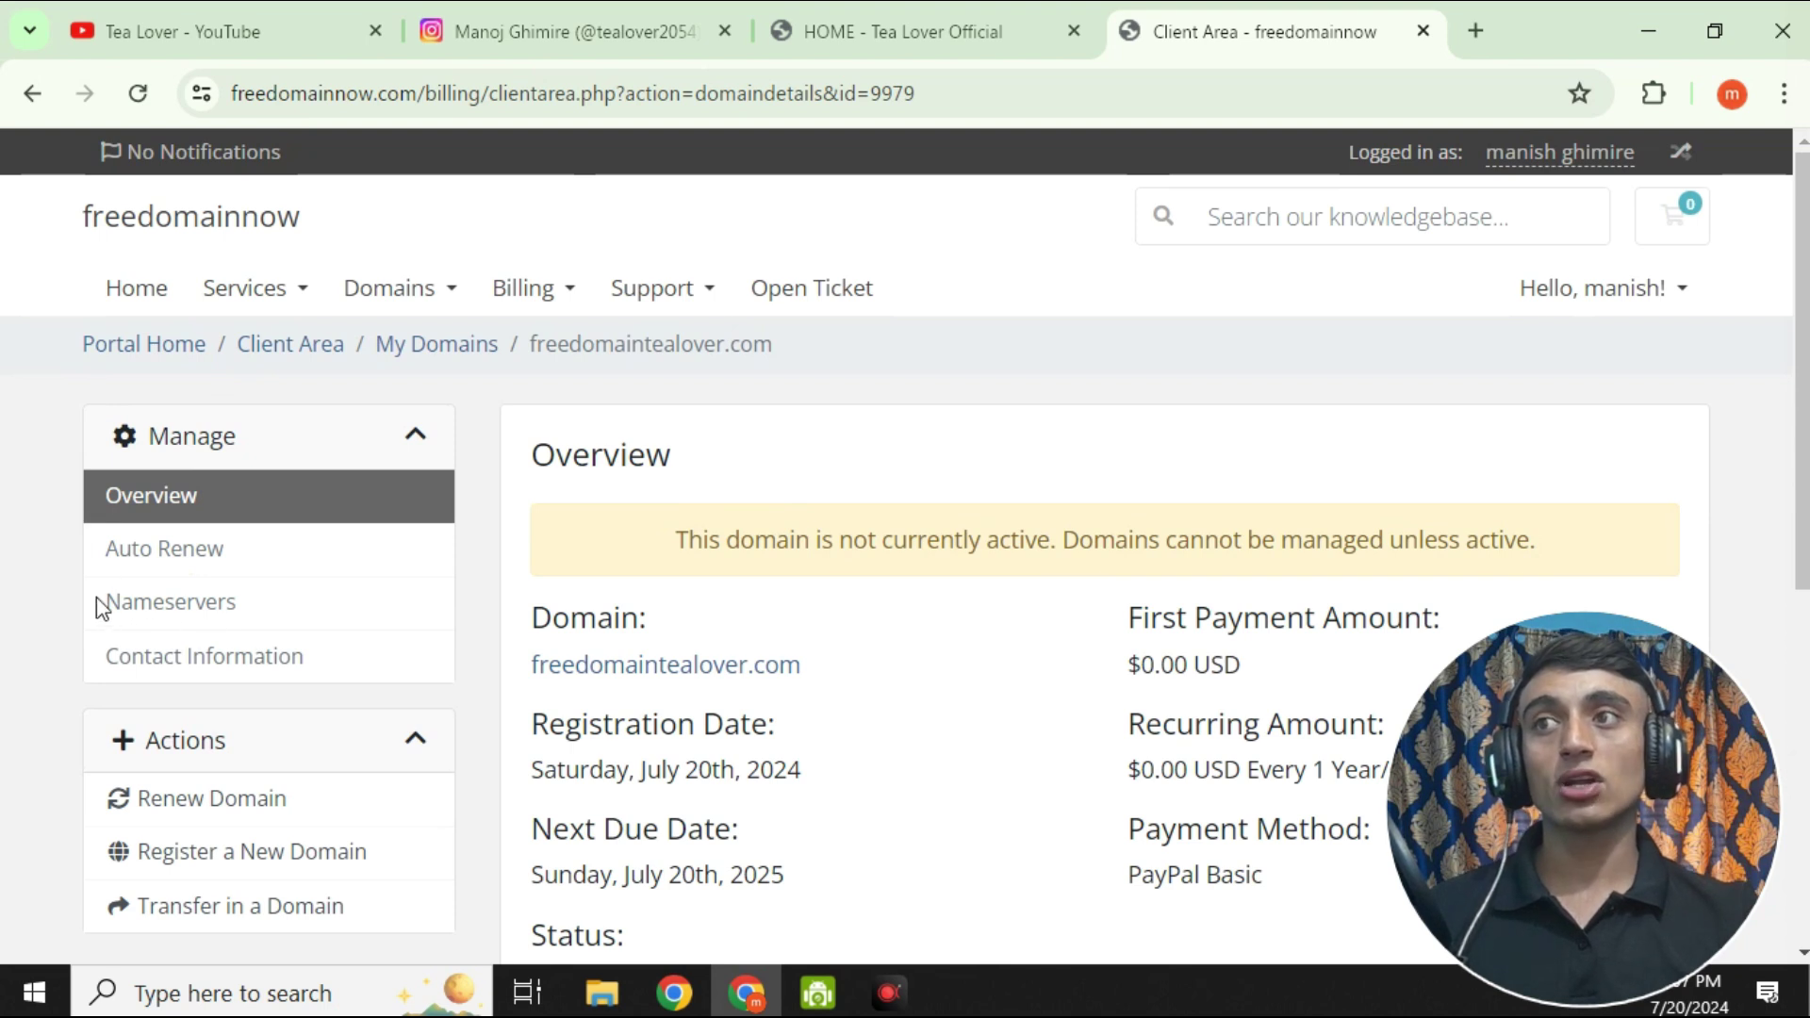
pyautogui.moveTo(100, 603); pyautogui.dragTo(325, 626)
pyautogui.scroll(-5, 844, 574)
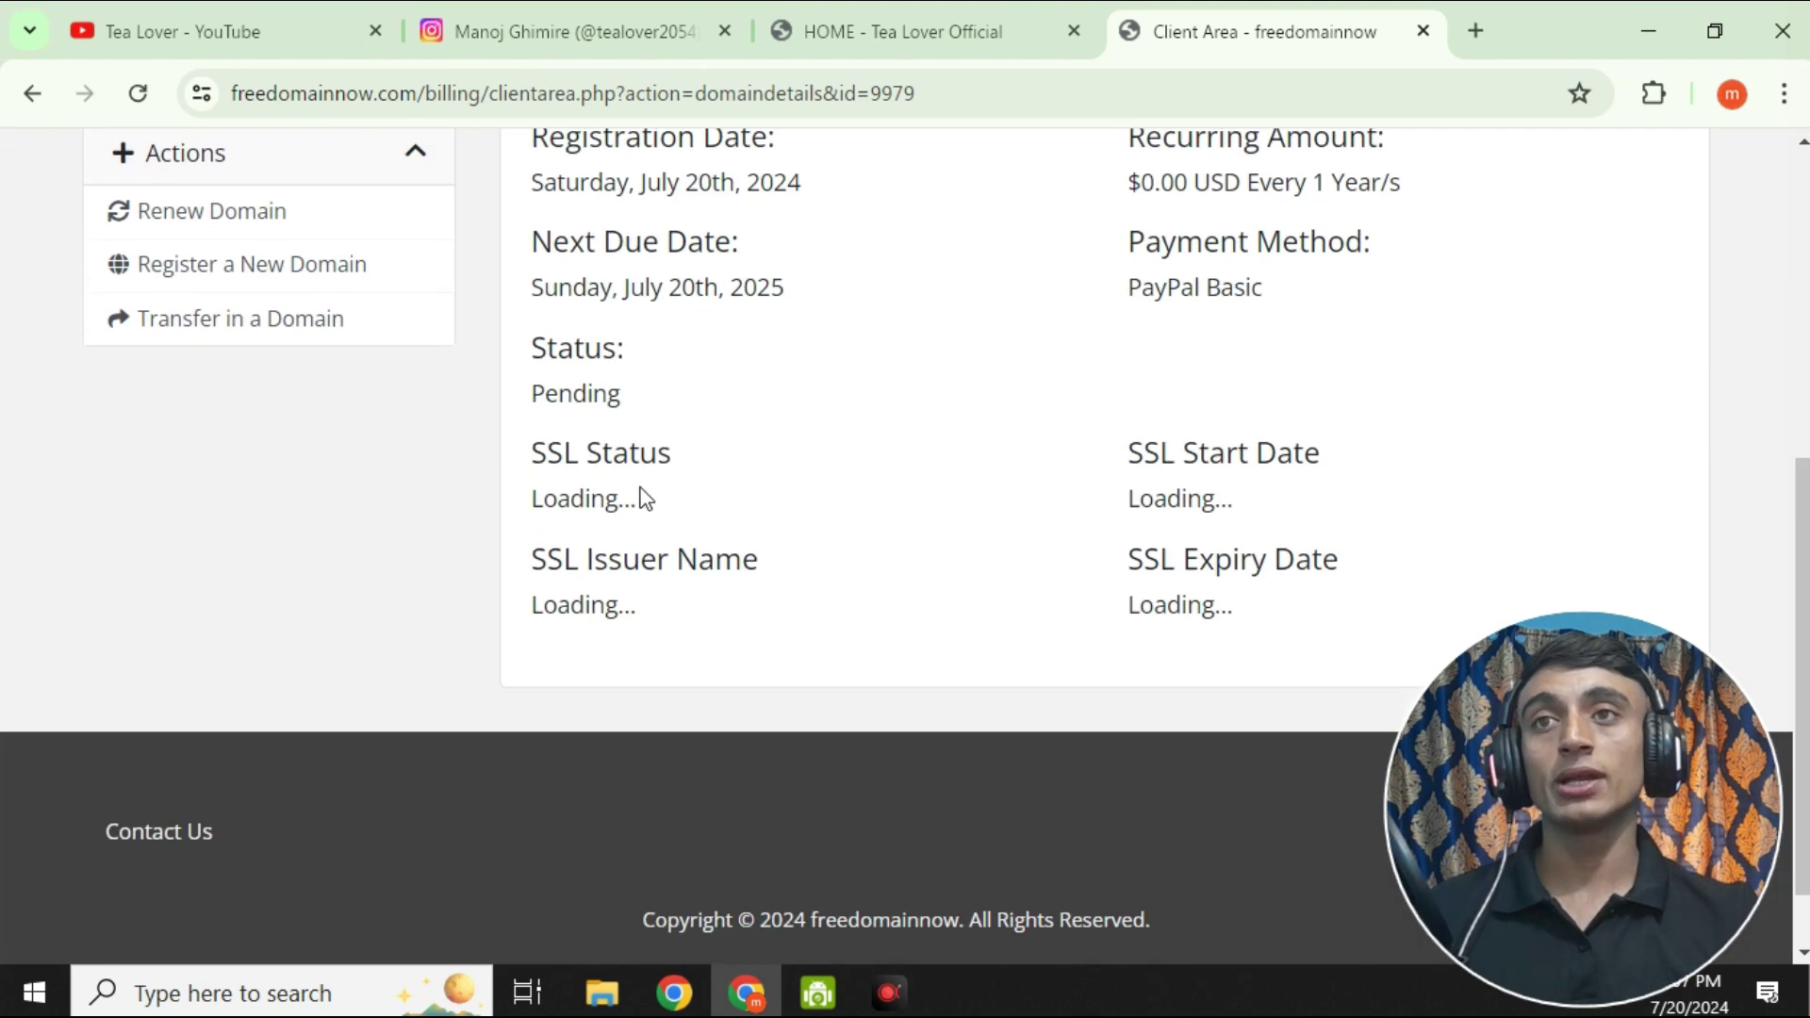
pyautogui.scroll(4, 686, 424)
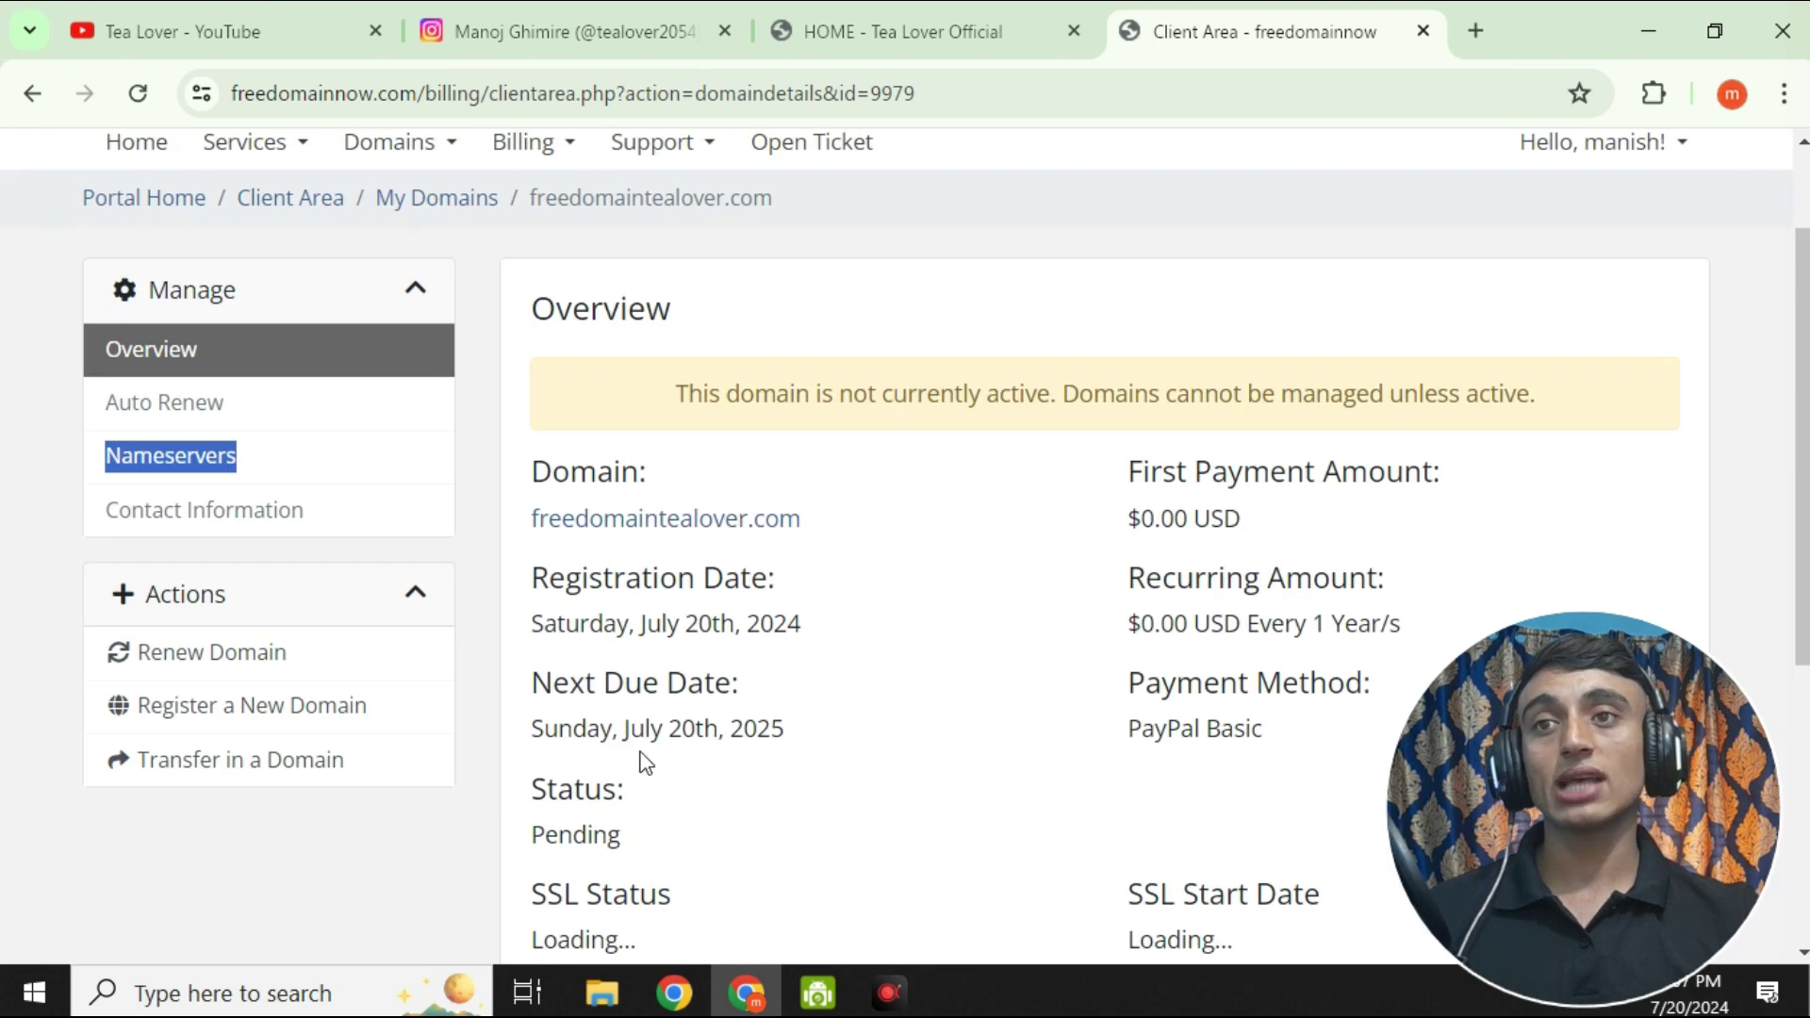
pyautogui.click(260, 463)
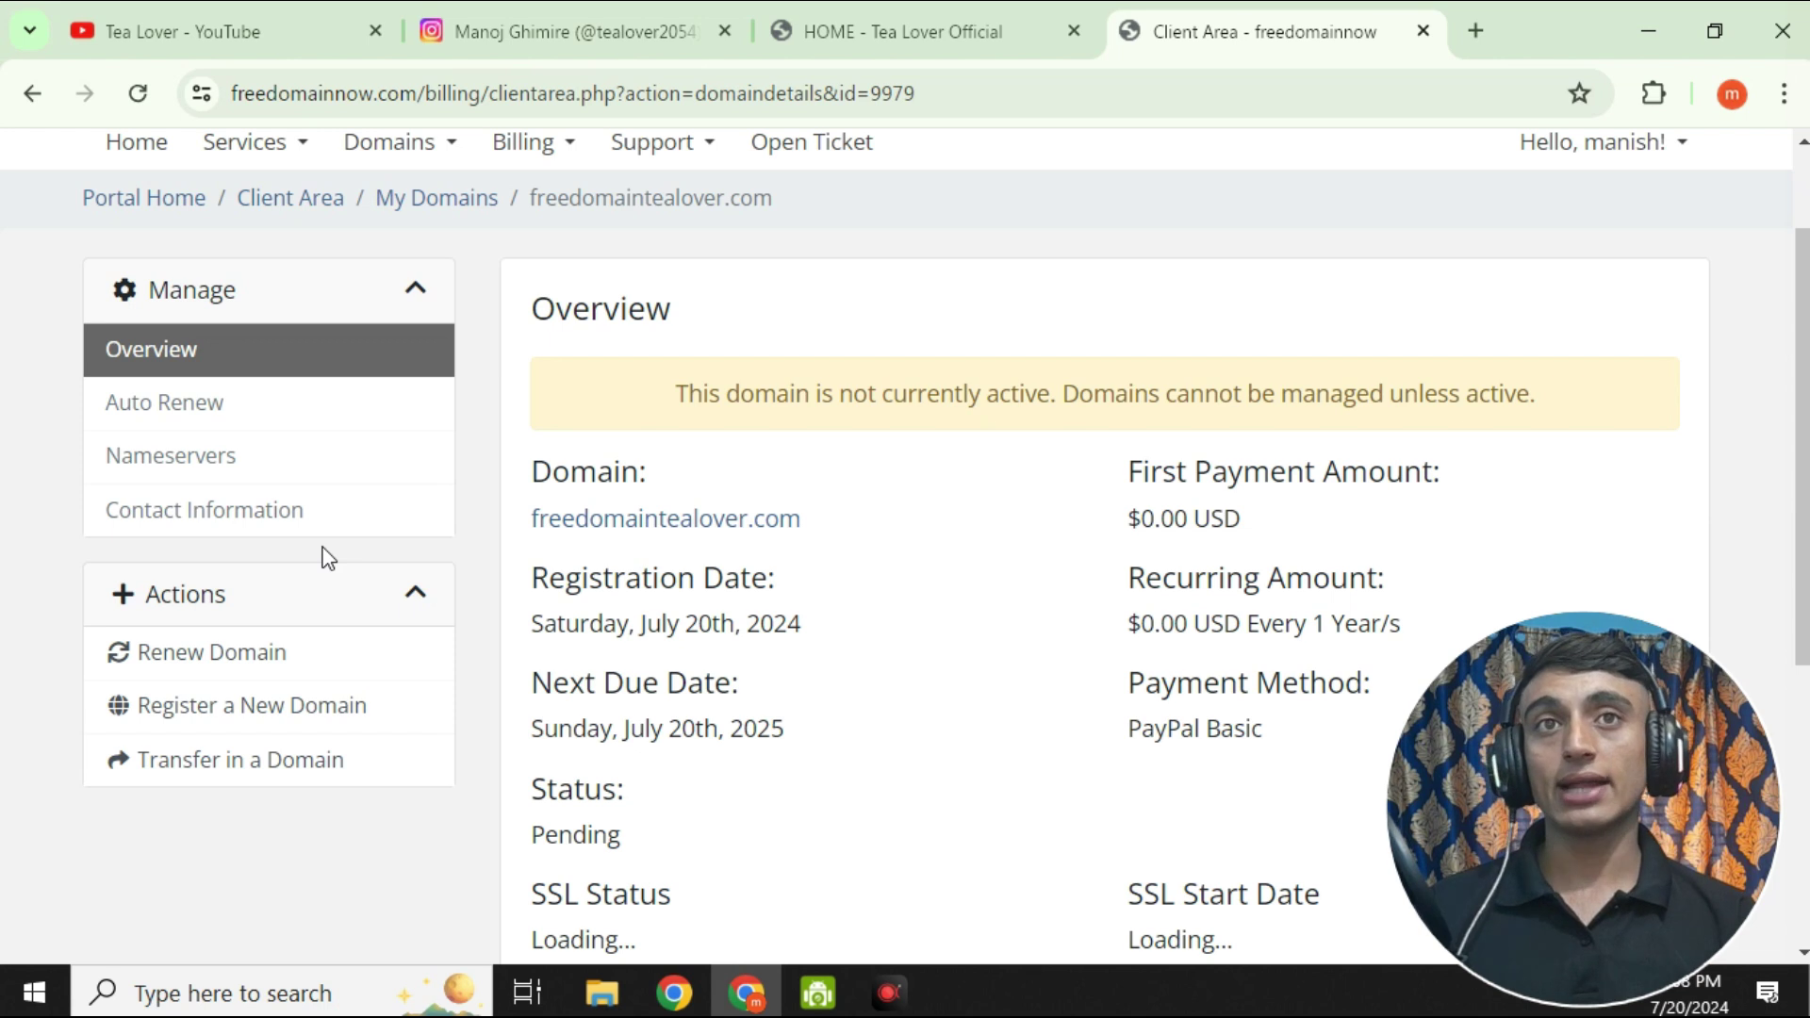
pyautogui.scroll(-1, 1308, 478)
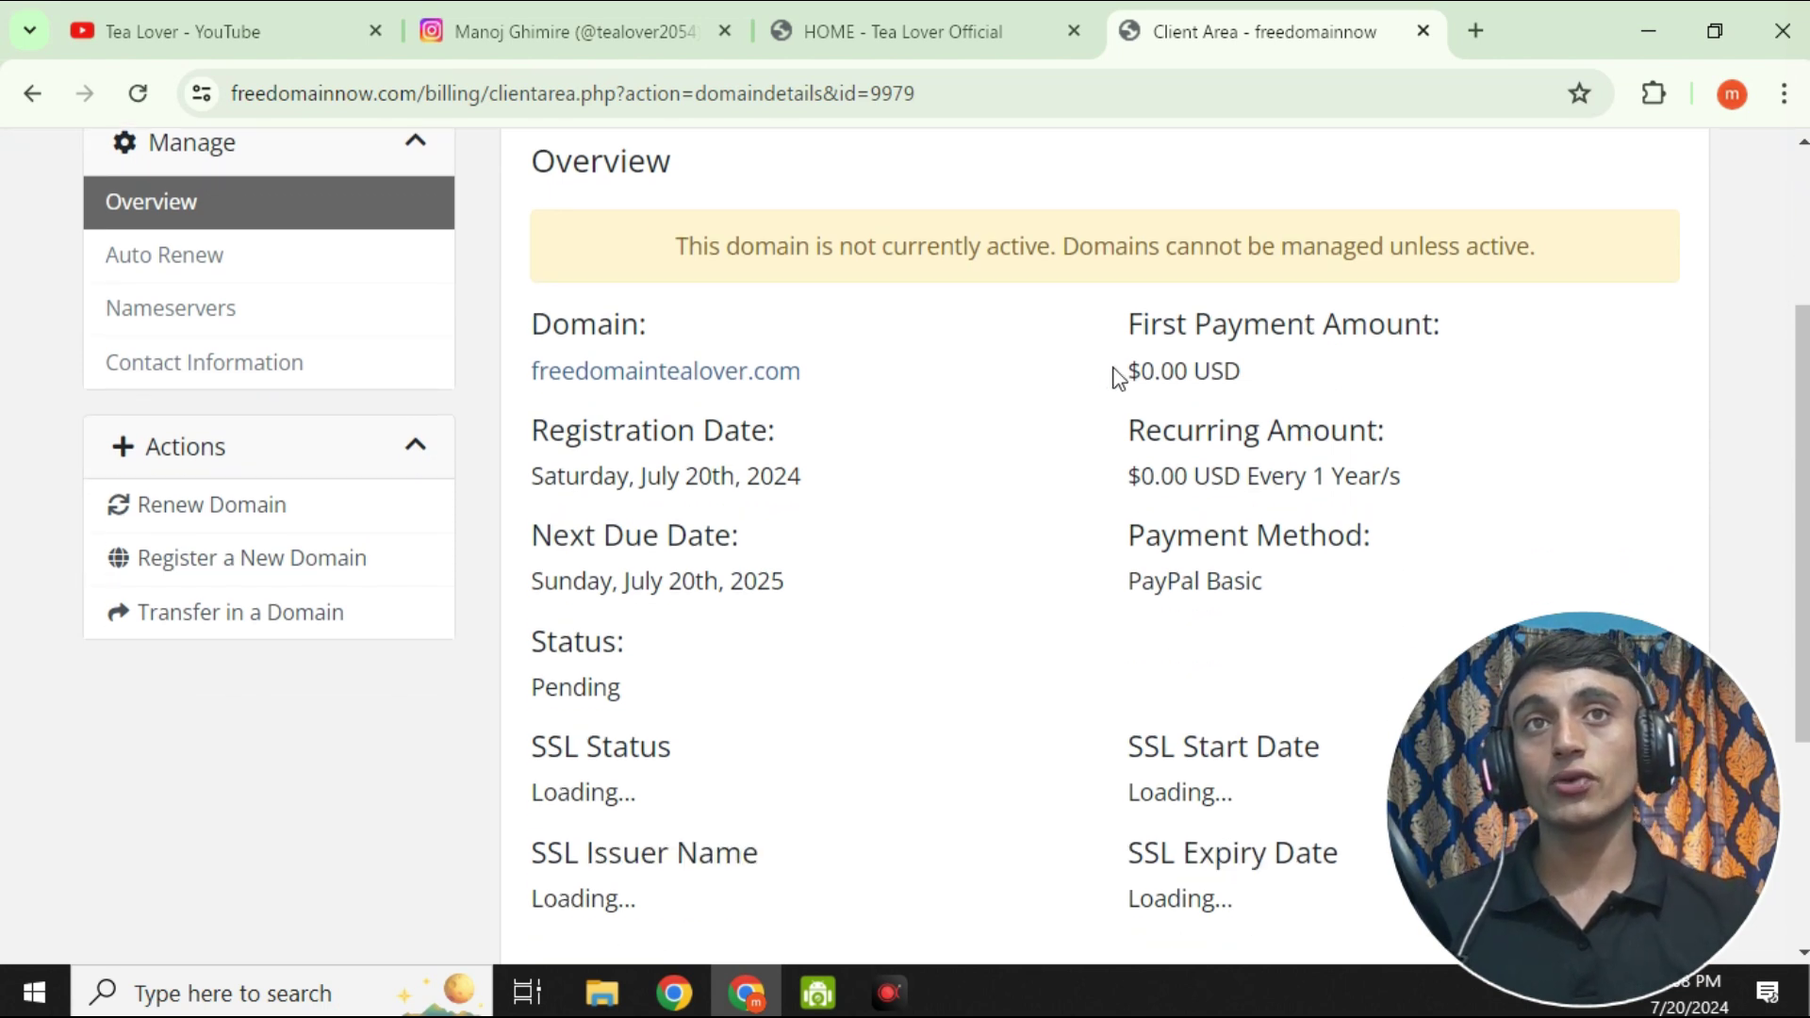
pyautogui.moveTo(1090, 352); pyautogui.dragTo(1296, 372)
pyautogui.click(1310, 372)
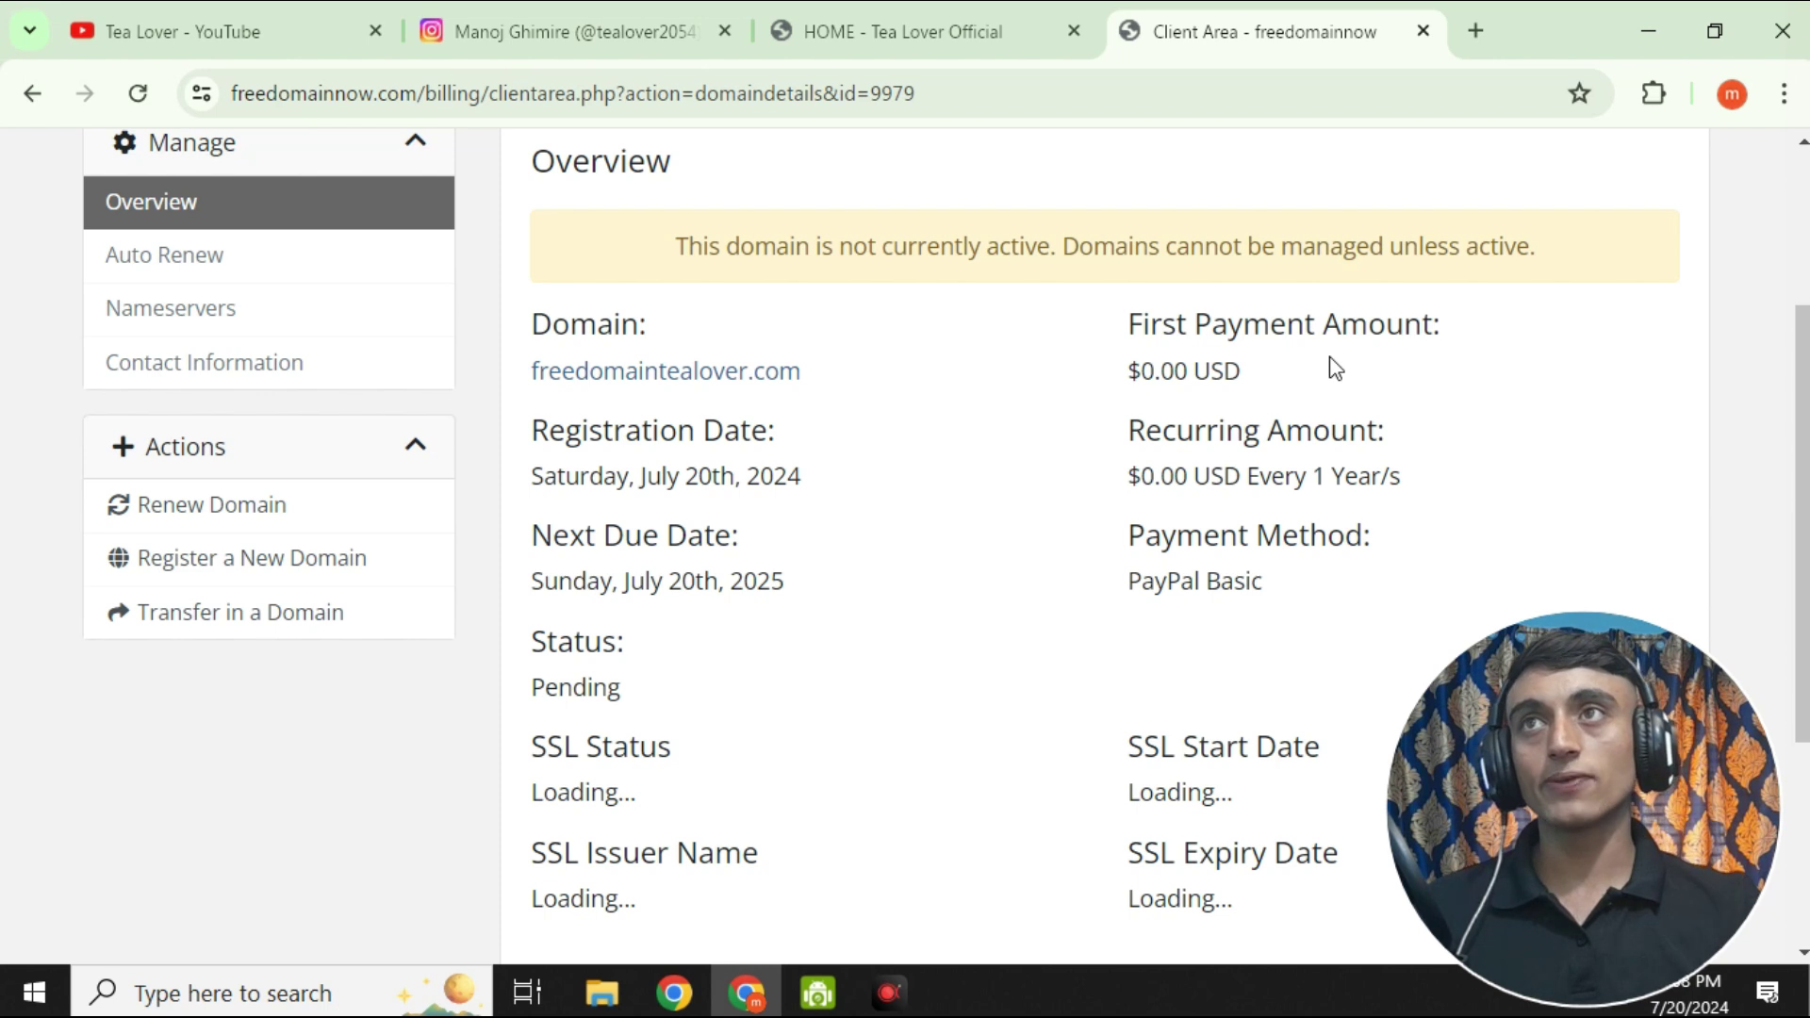
pyautogui.scroll(3, 997, 331)
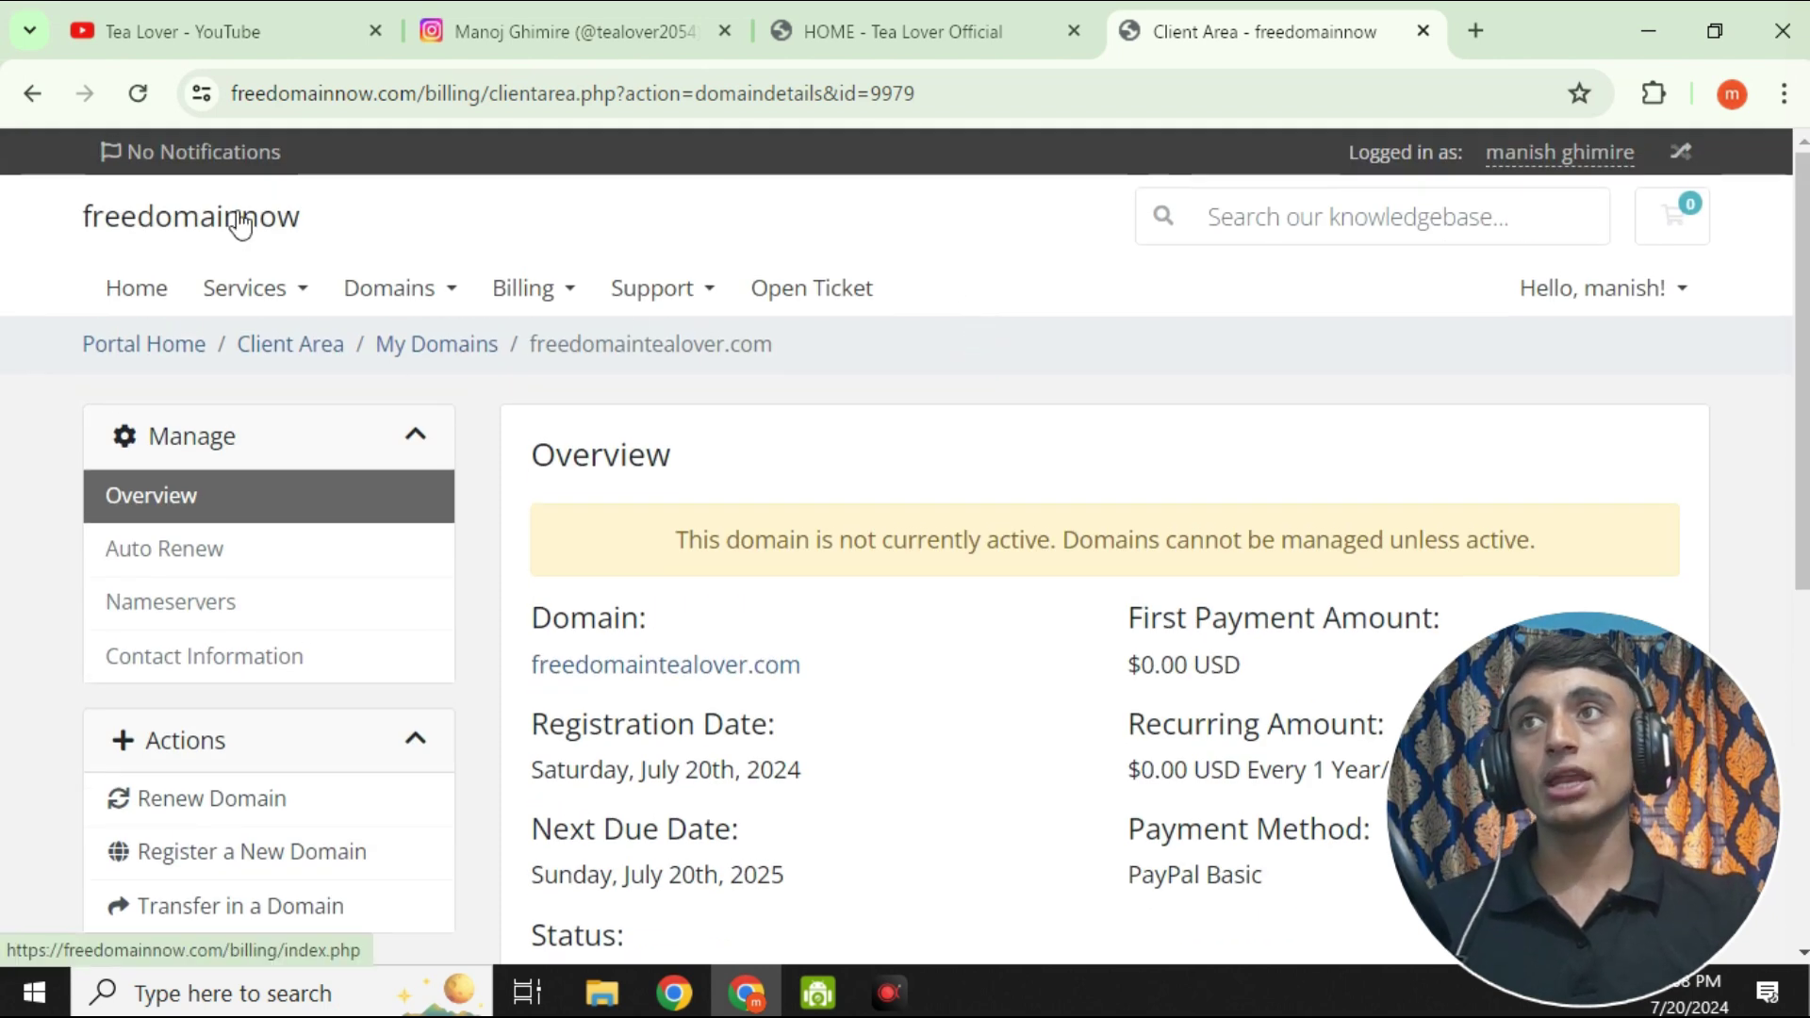
# Step: Load freedomainnow.com in a new tab and look at the Free Hosting plan
pyautogui.click(1474, 32)
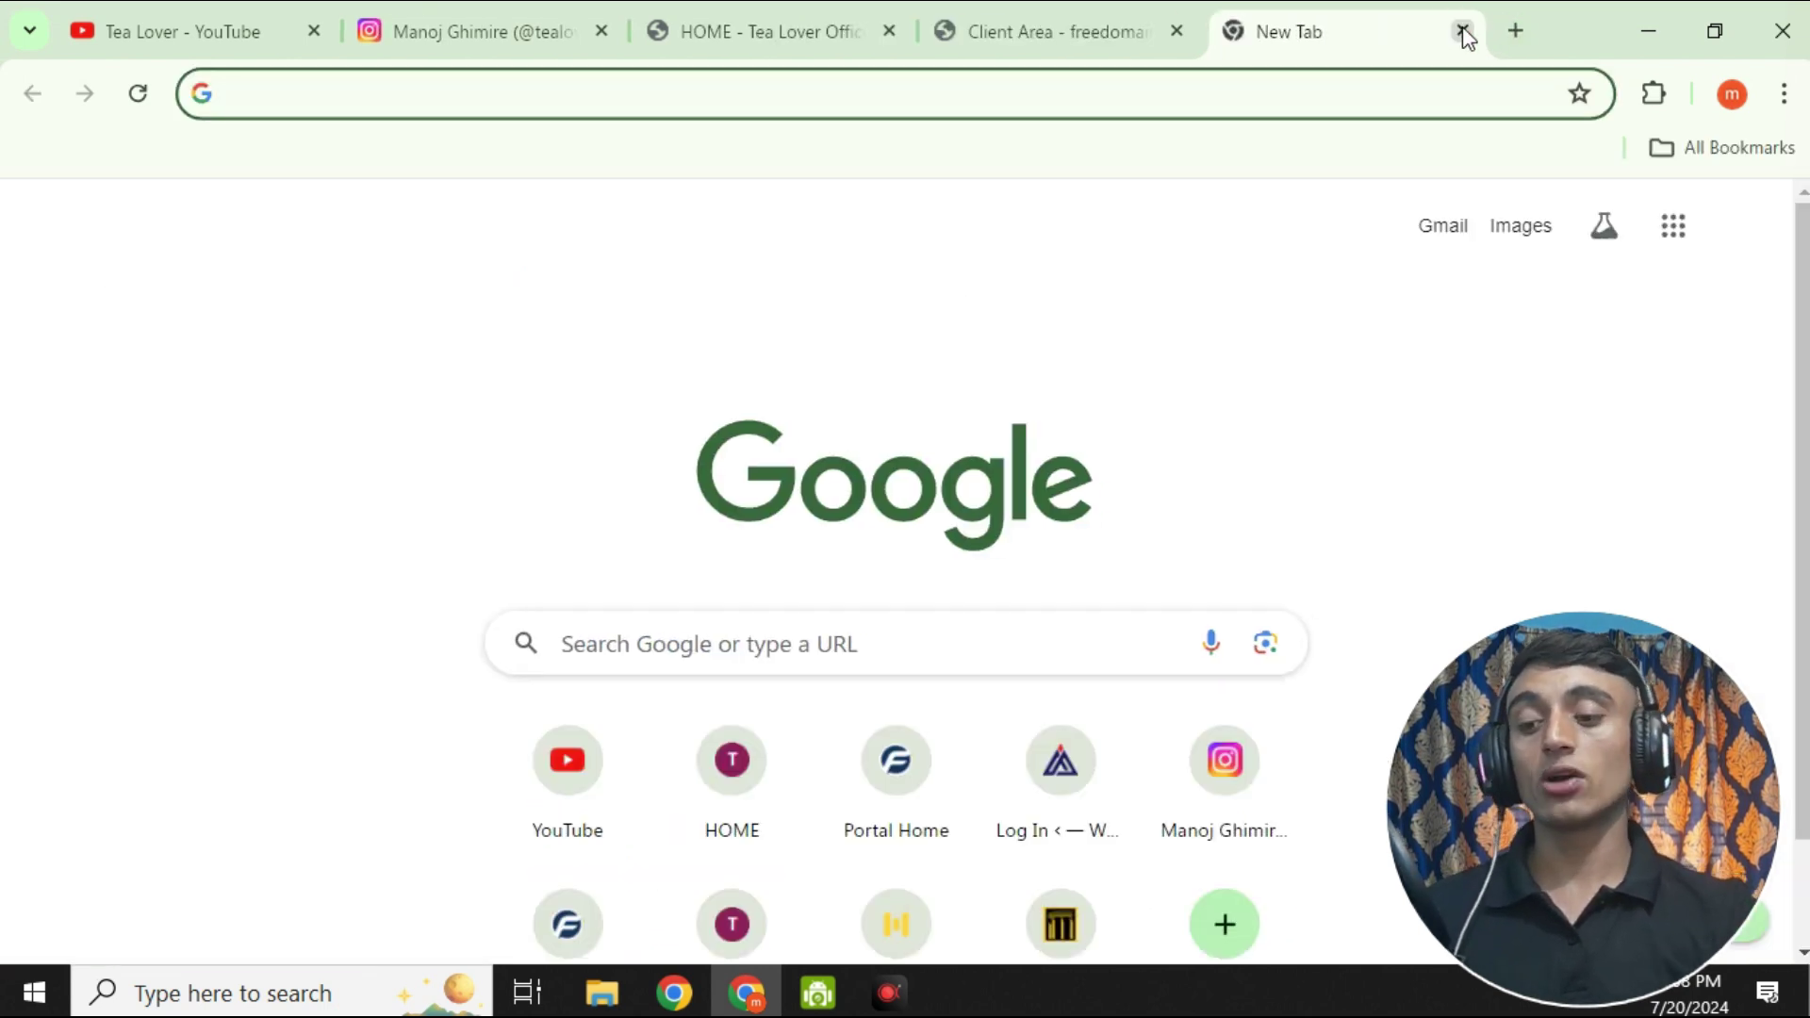
pyautogui.write('free')
pyautogui.press('Return')
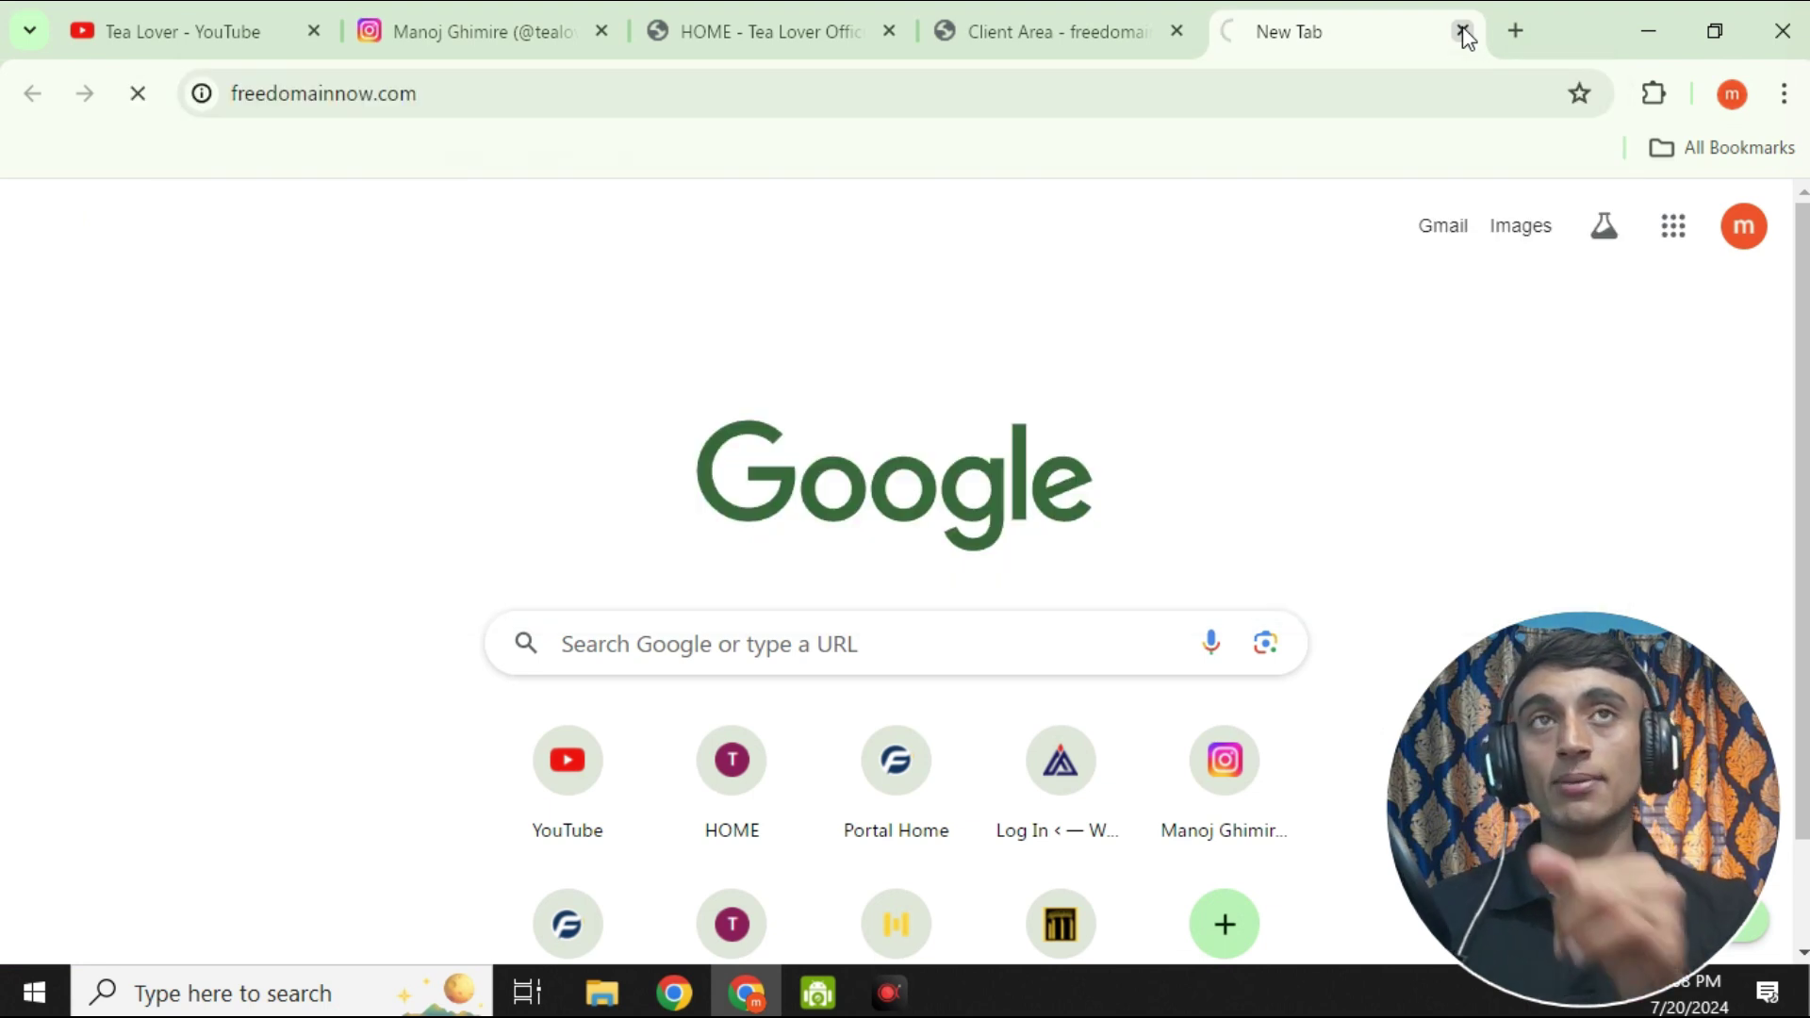
pyautogui.scroll(-7, 955, 495)
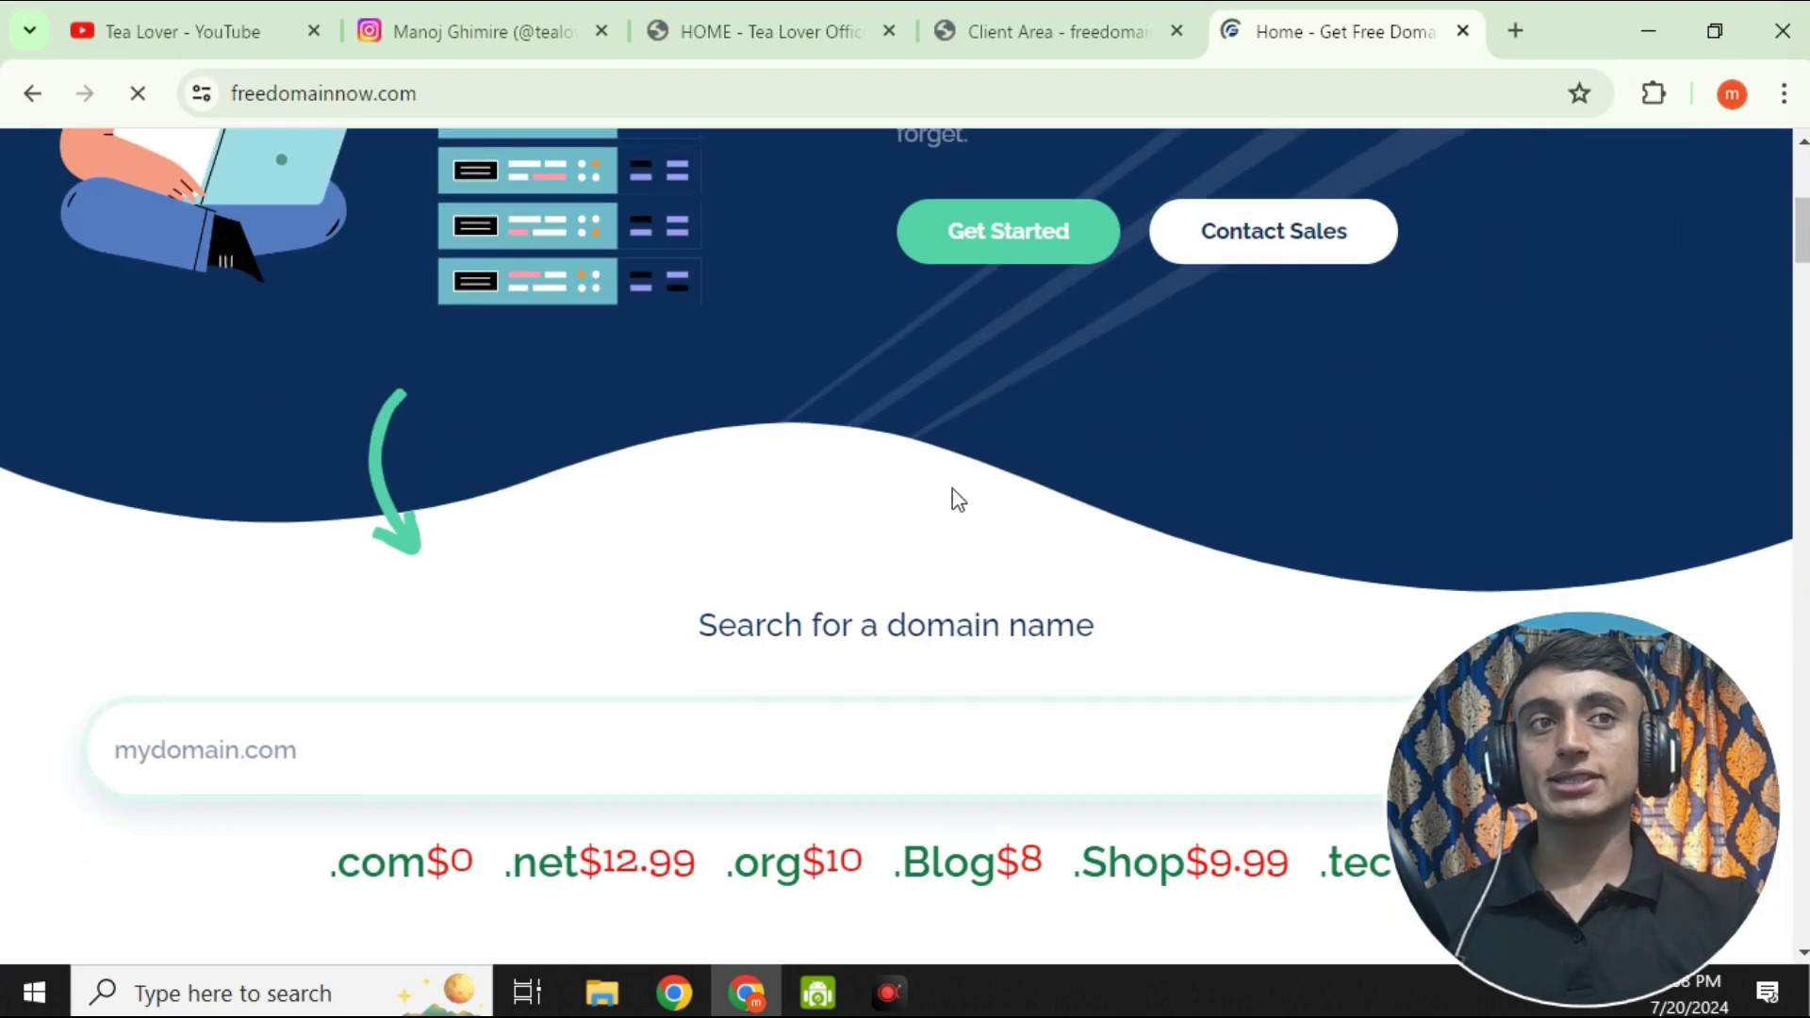
pyautogui.scroll(-12, 952, 488)
pyautogui.scroll(4, 752, 412)
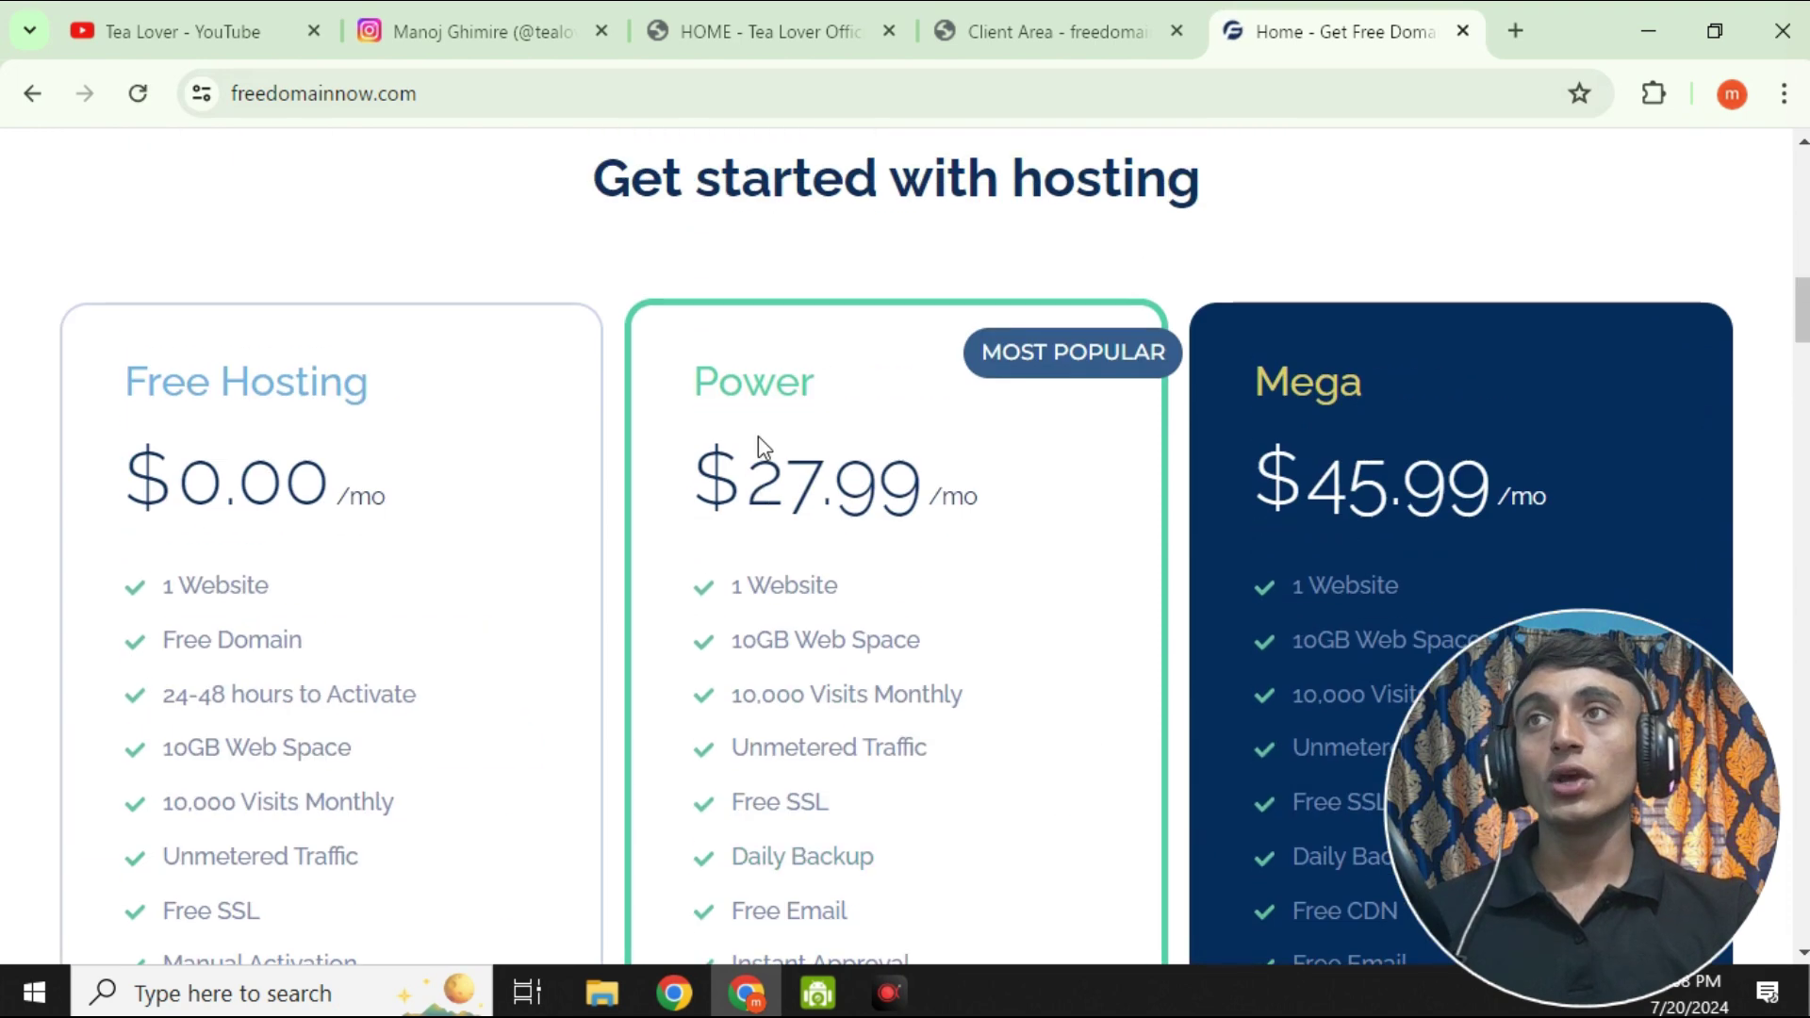
pyautogui.moveTo(128, 381); pyautogui.dragTo(408, 393)
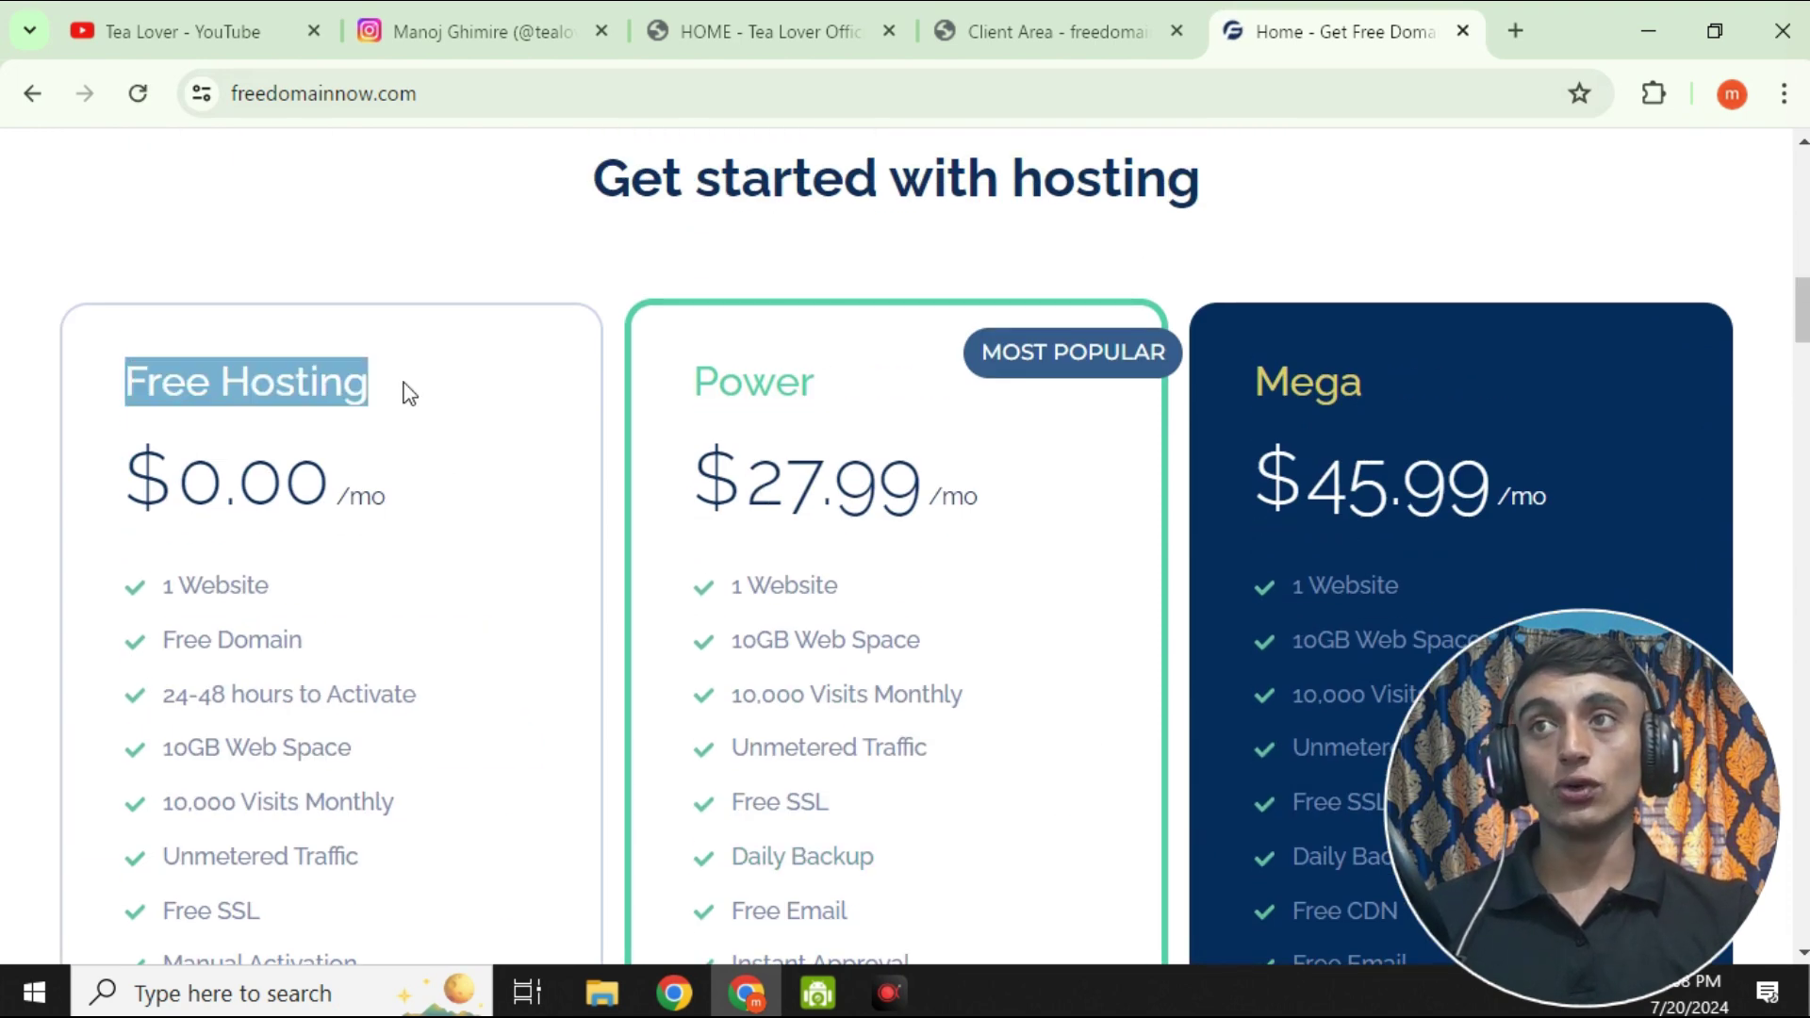
# Step: Scroll through the home page's hosting plans, then switch to the Tea Lover Instagram tab
pyautogui.scroll(-1, 439, 393)
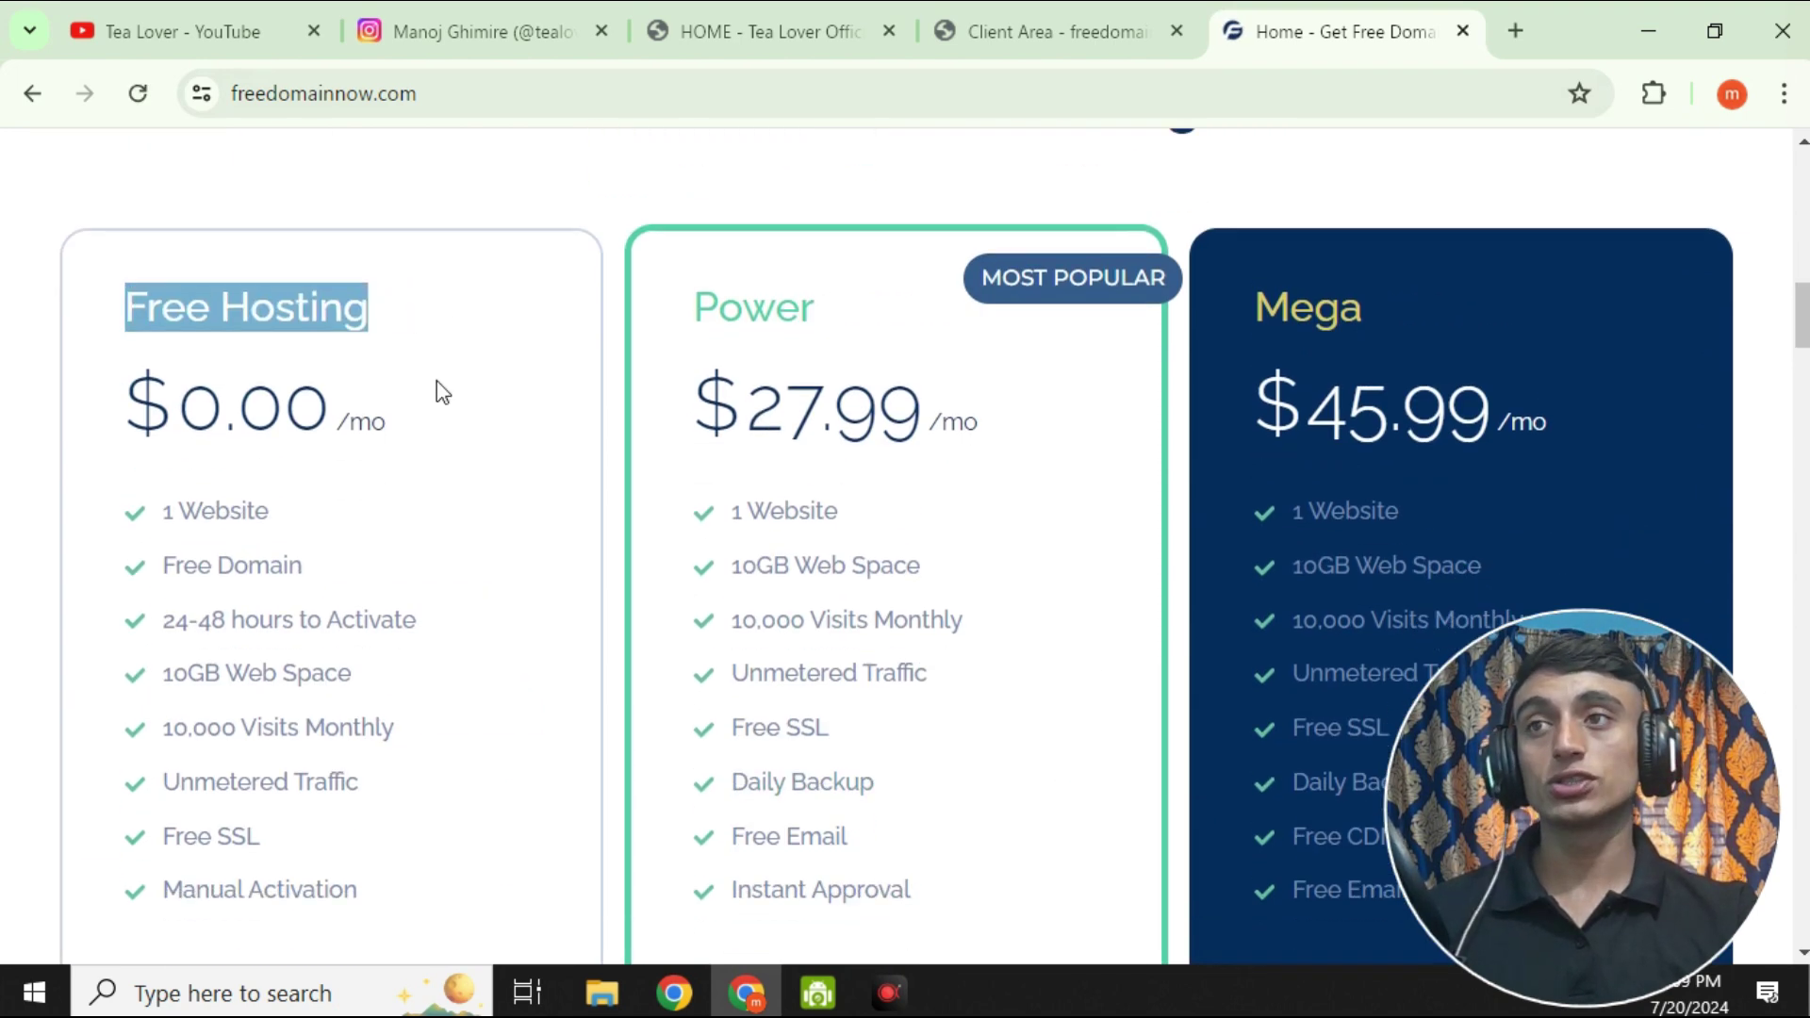
pyautogui.scroll(-3, 442, 392)
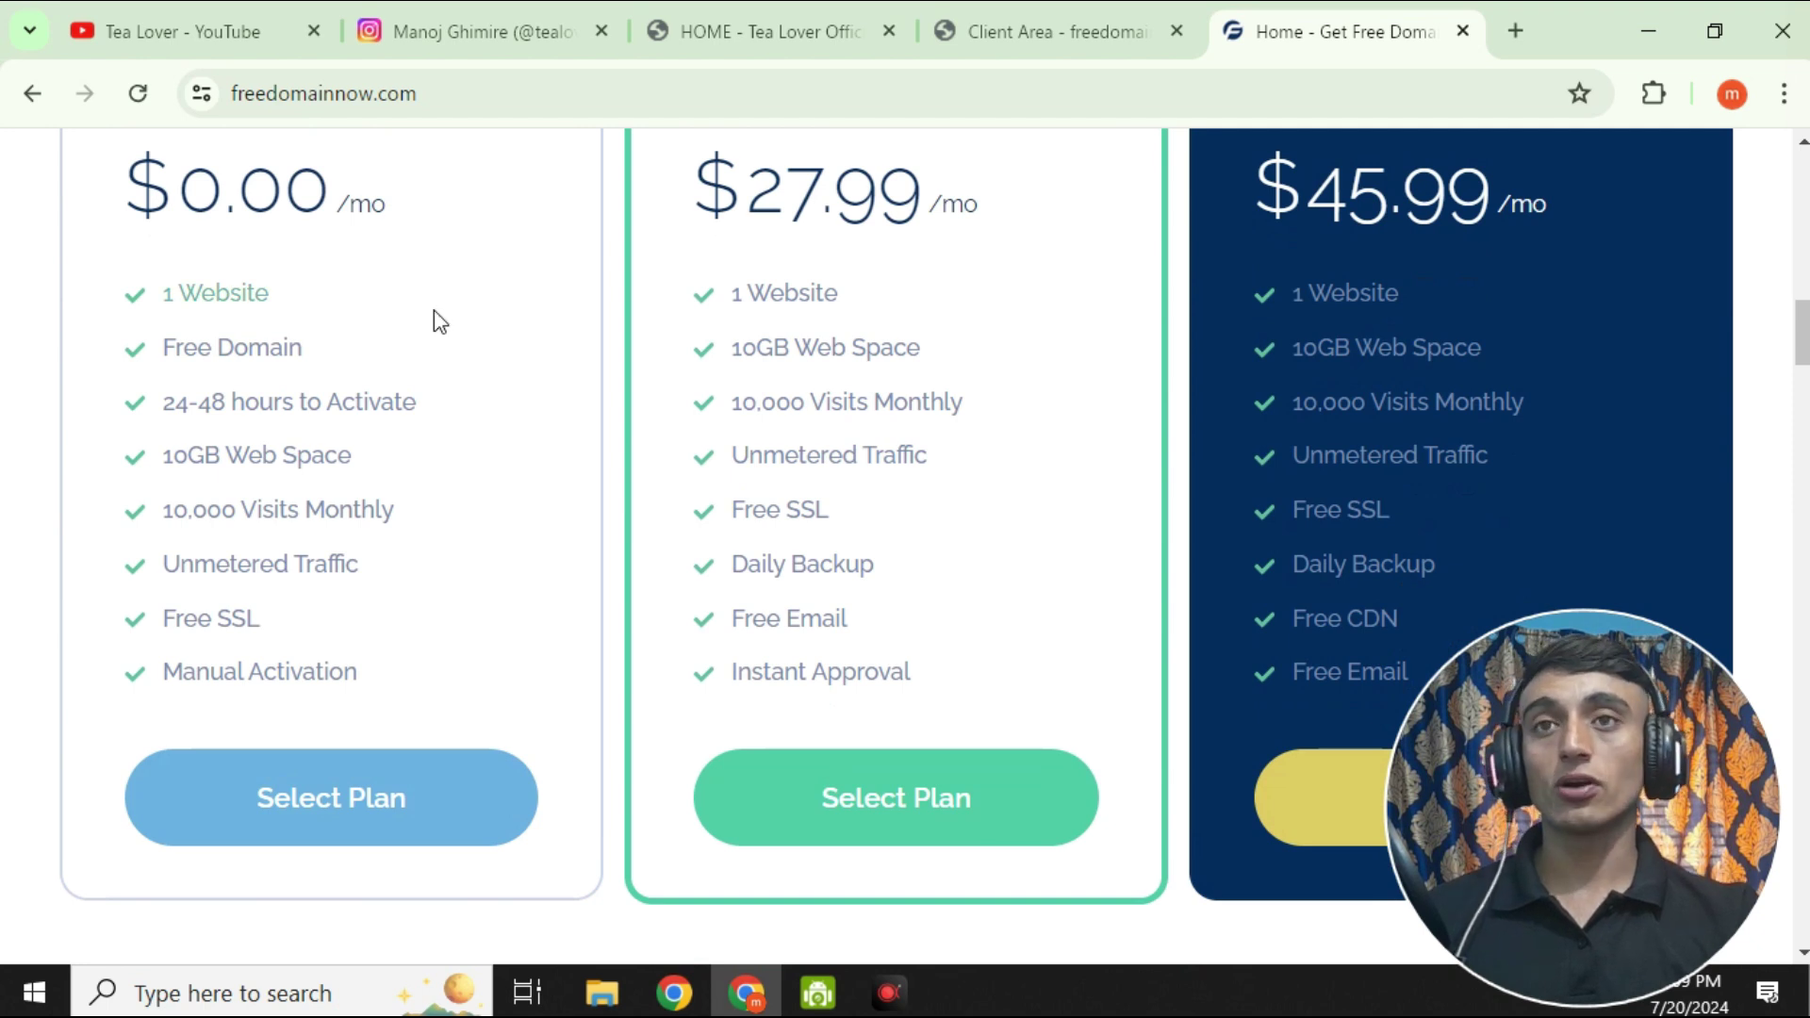
pyautogui.scroll(-15, 443, 320)
pyautogui.scroll(-6, 553, 710)
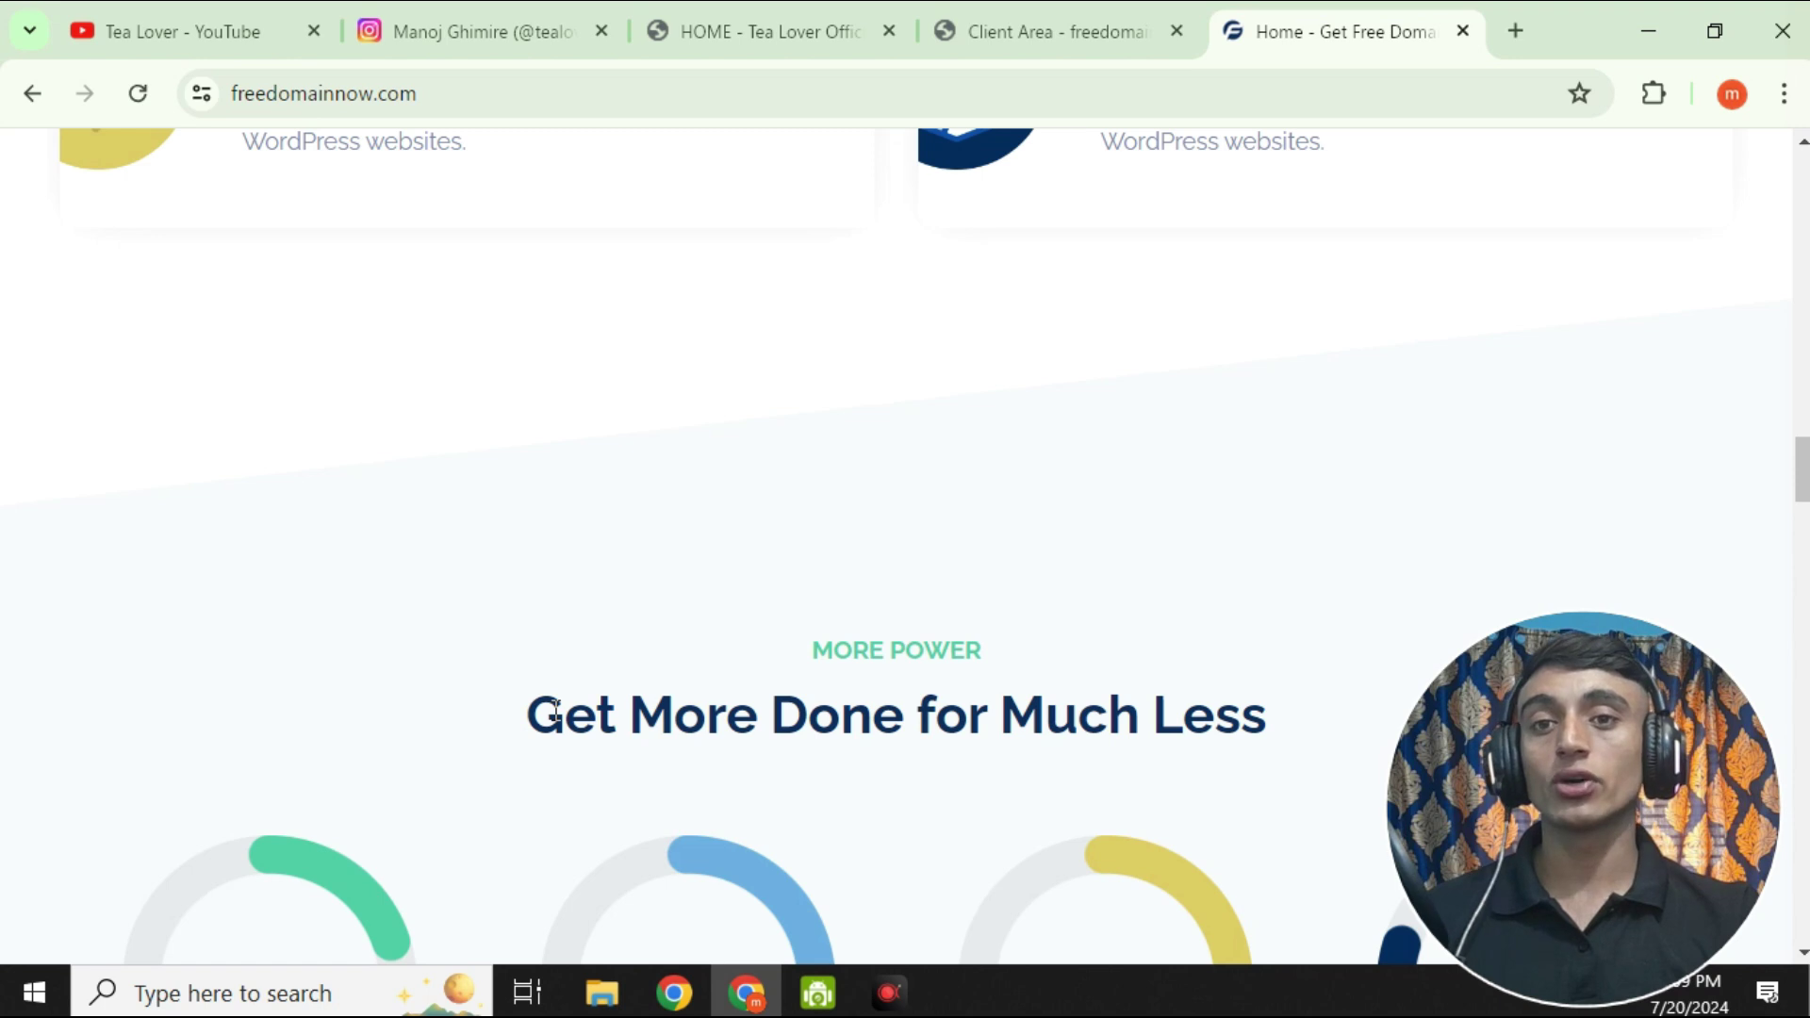
pyautogui.scroll(-15, 554, 712)
pyautogui.scroll(-12, 826, 709)
pyautogui.scroll(-8, 834, 719)
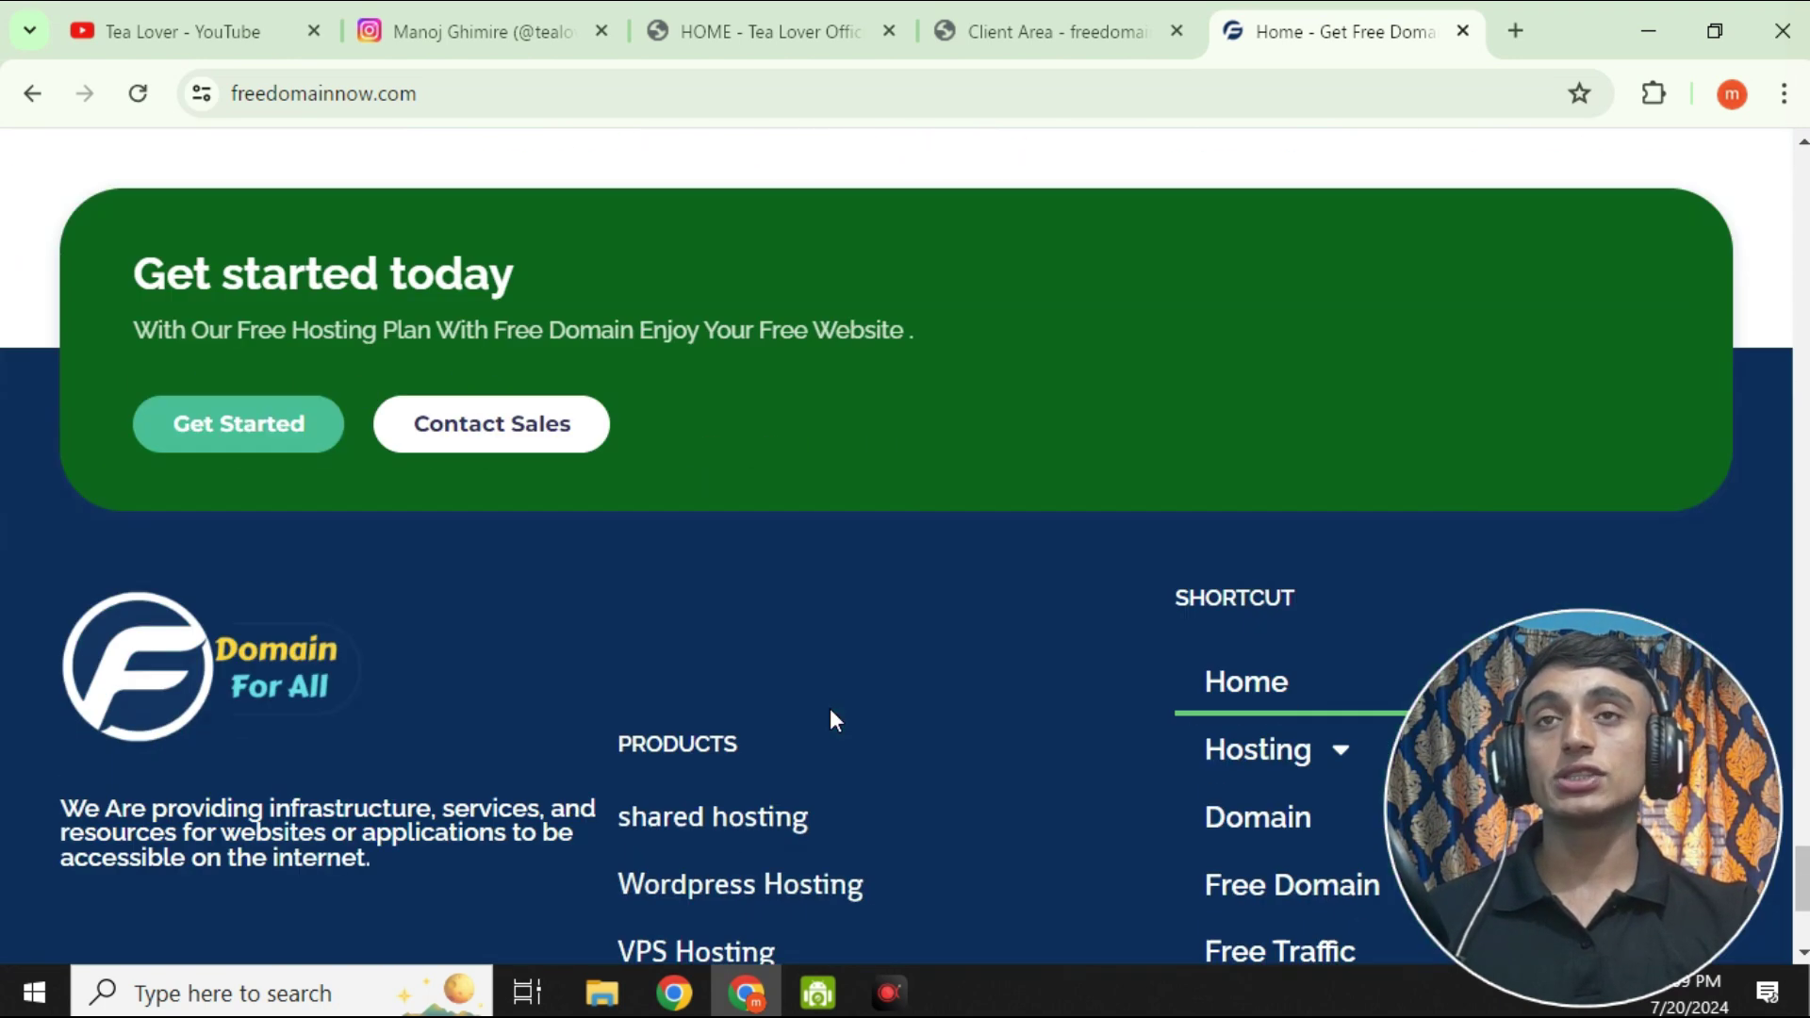
pyautogui.scroll(-3, 829, 714)
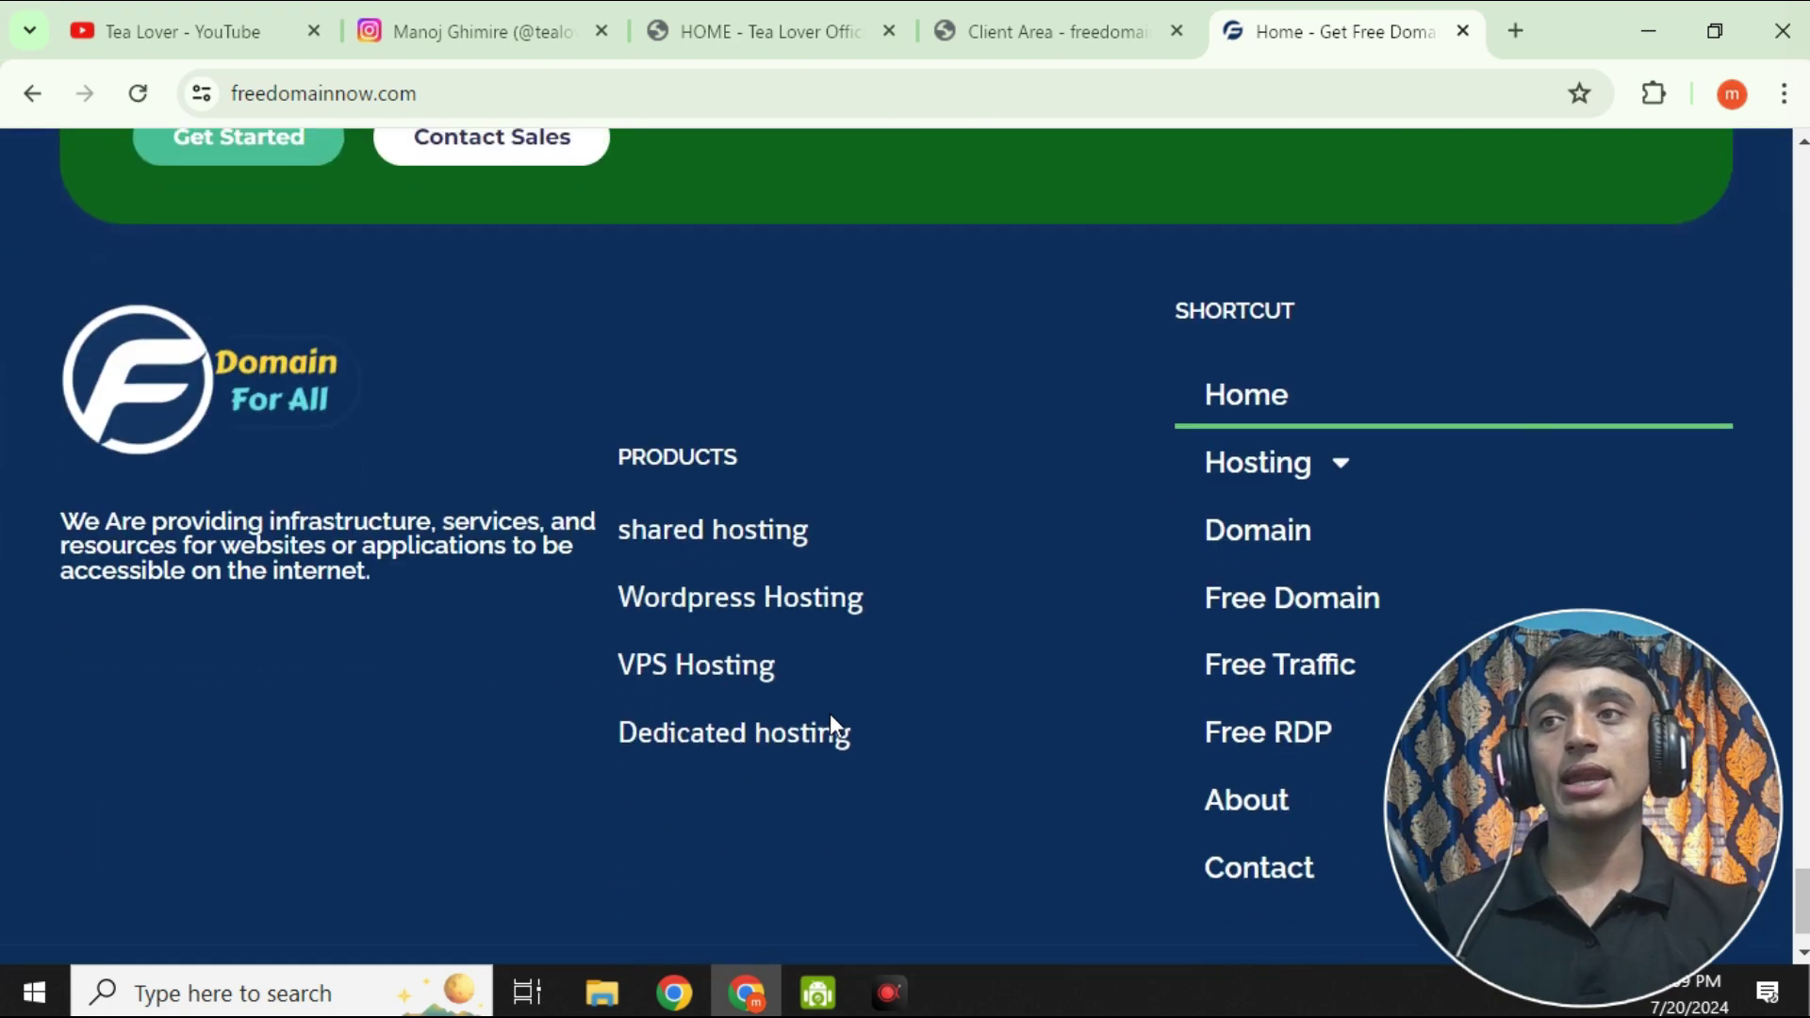
pyautogui.scroll(20, 829, 712)
pyautogui.scroll(10, 848, 726)
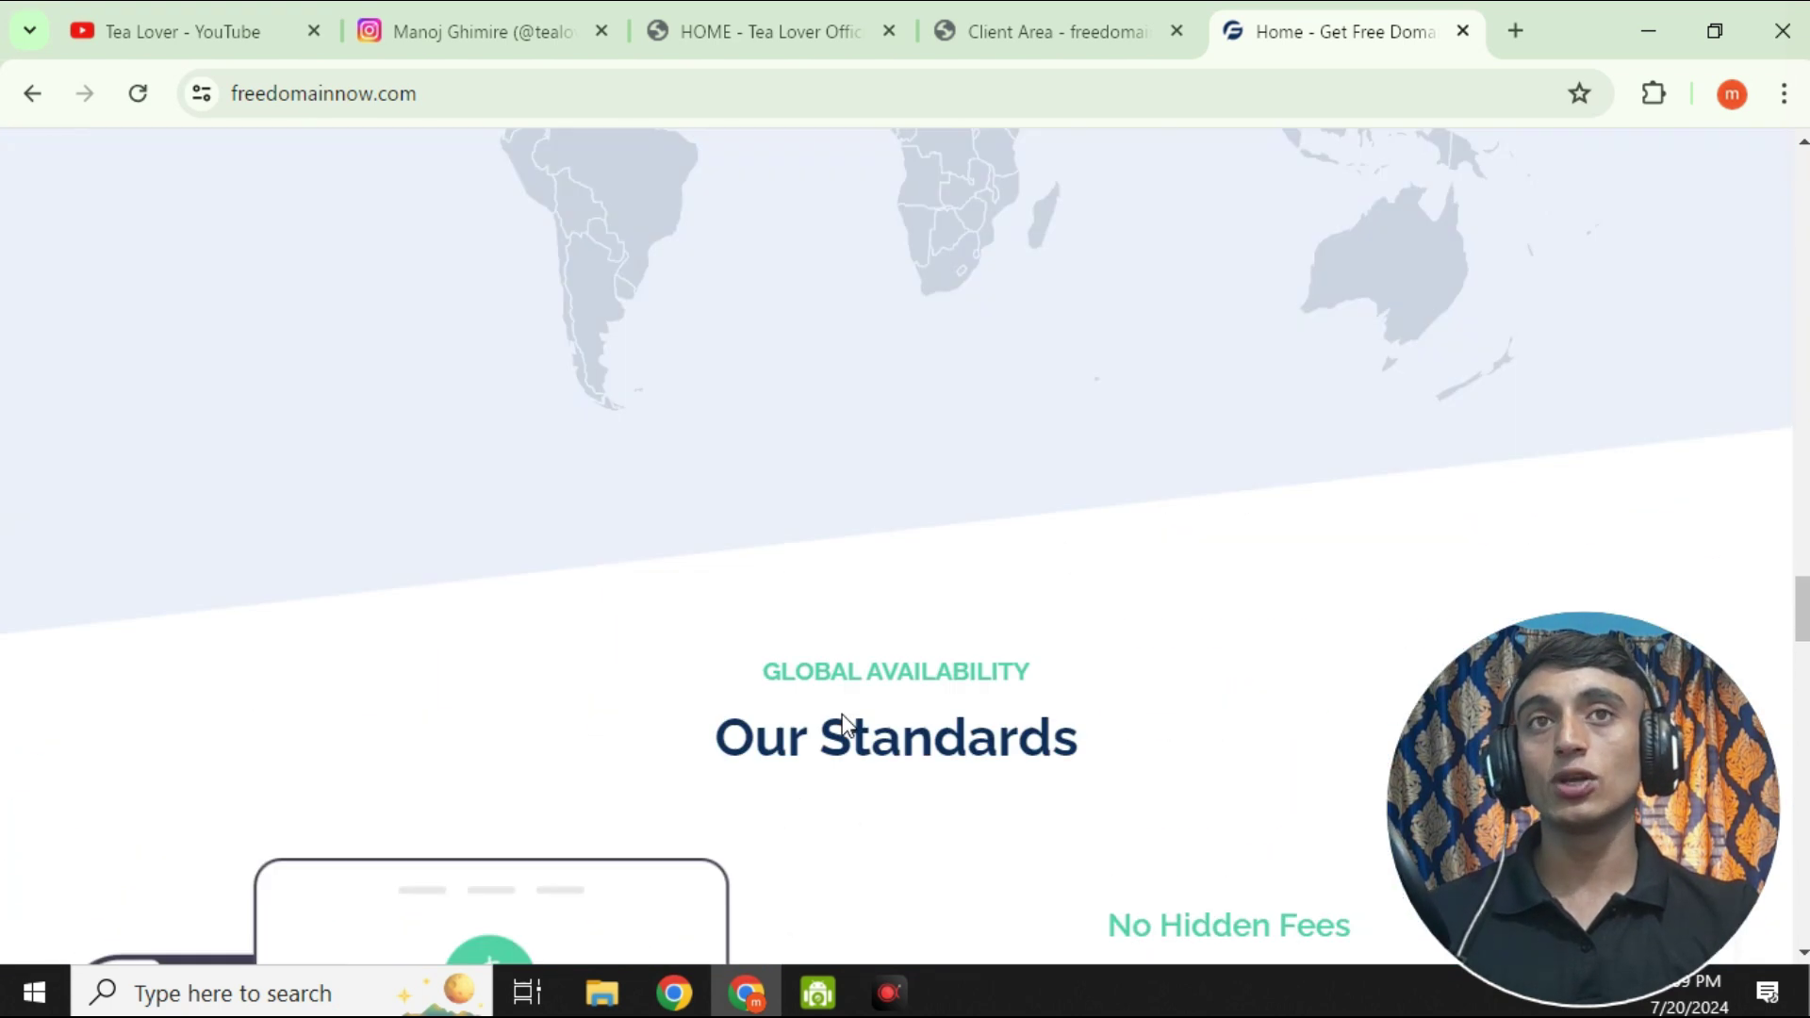
pyautogui.scroll(10, 847, 724)
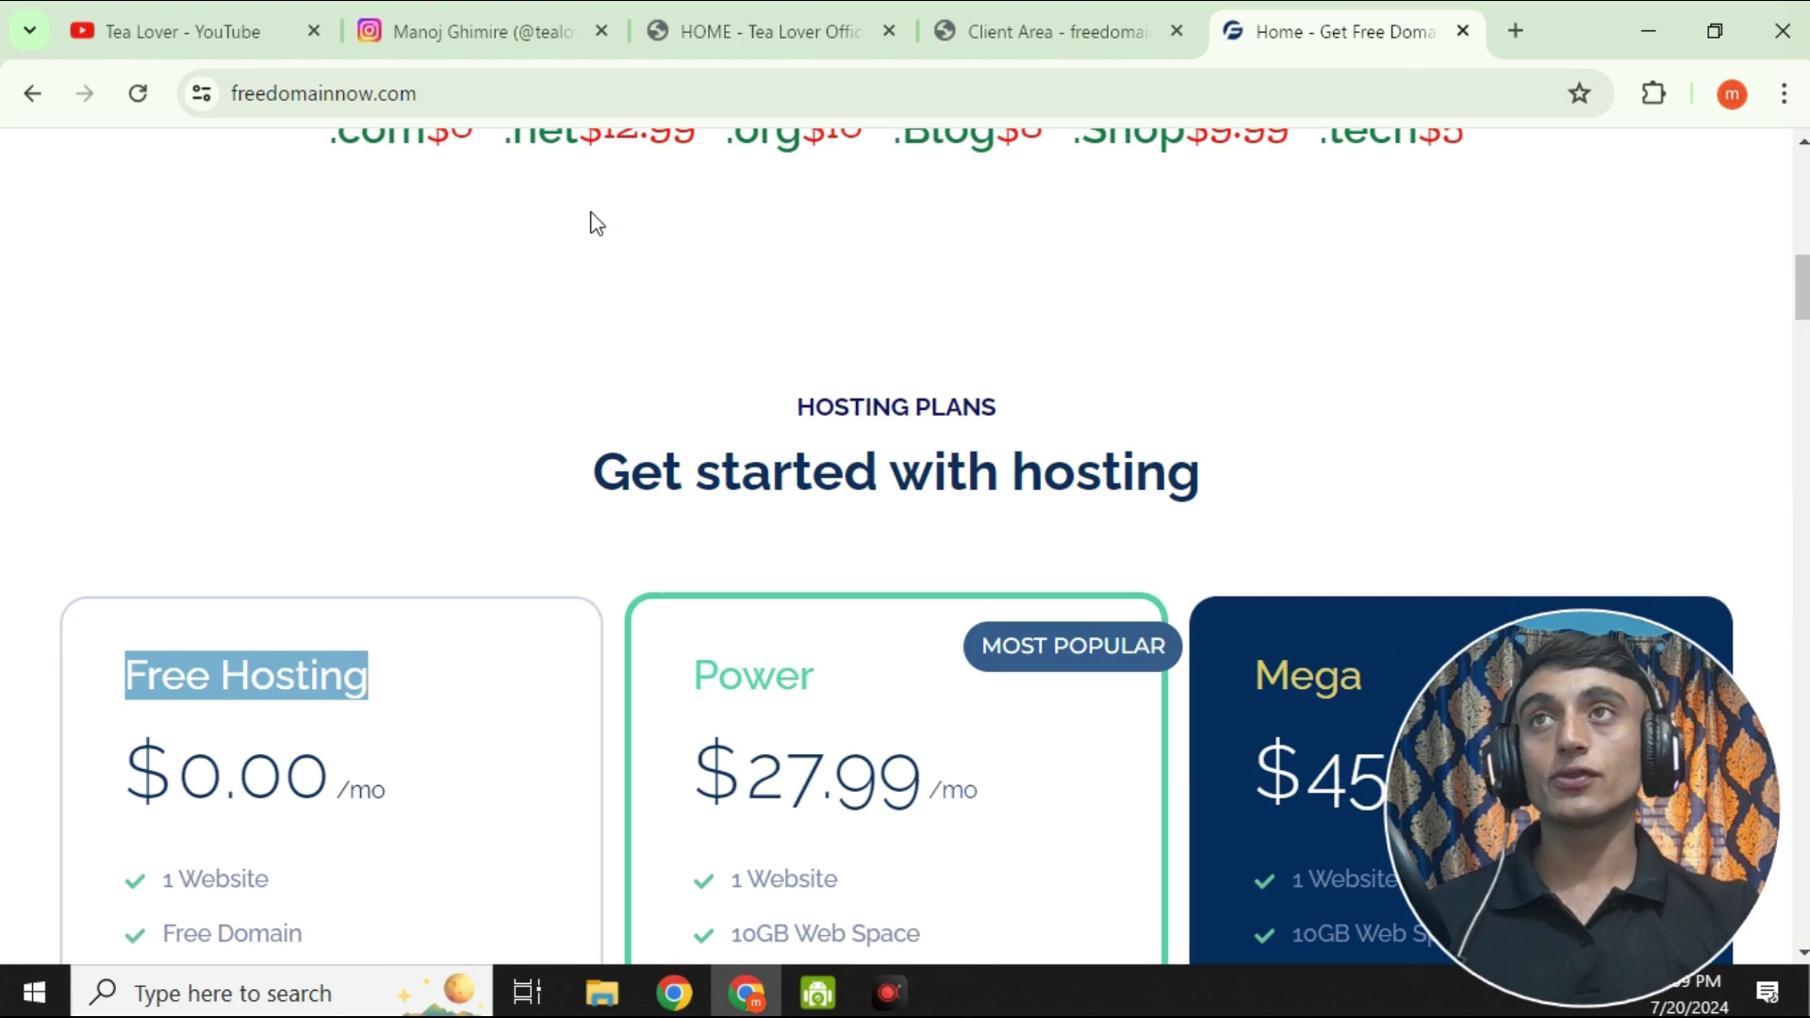
pyautogui.click(476, 38)
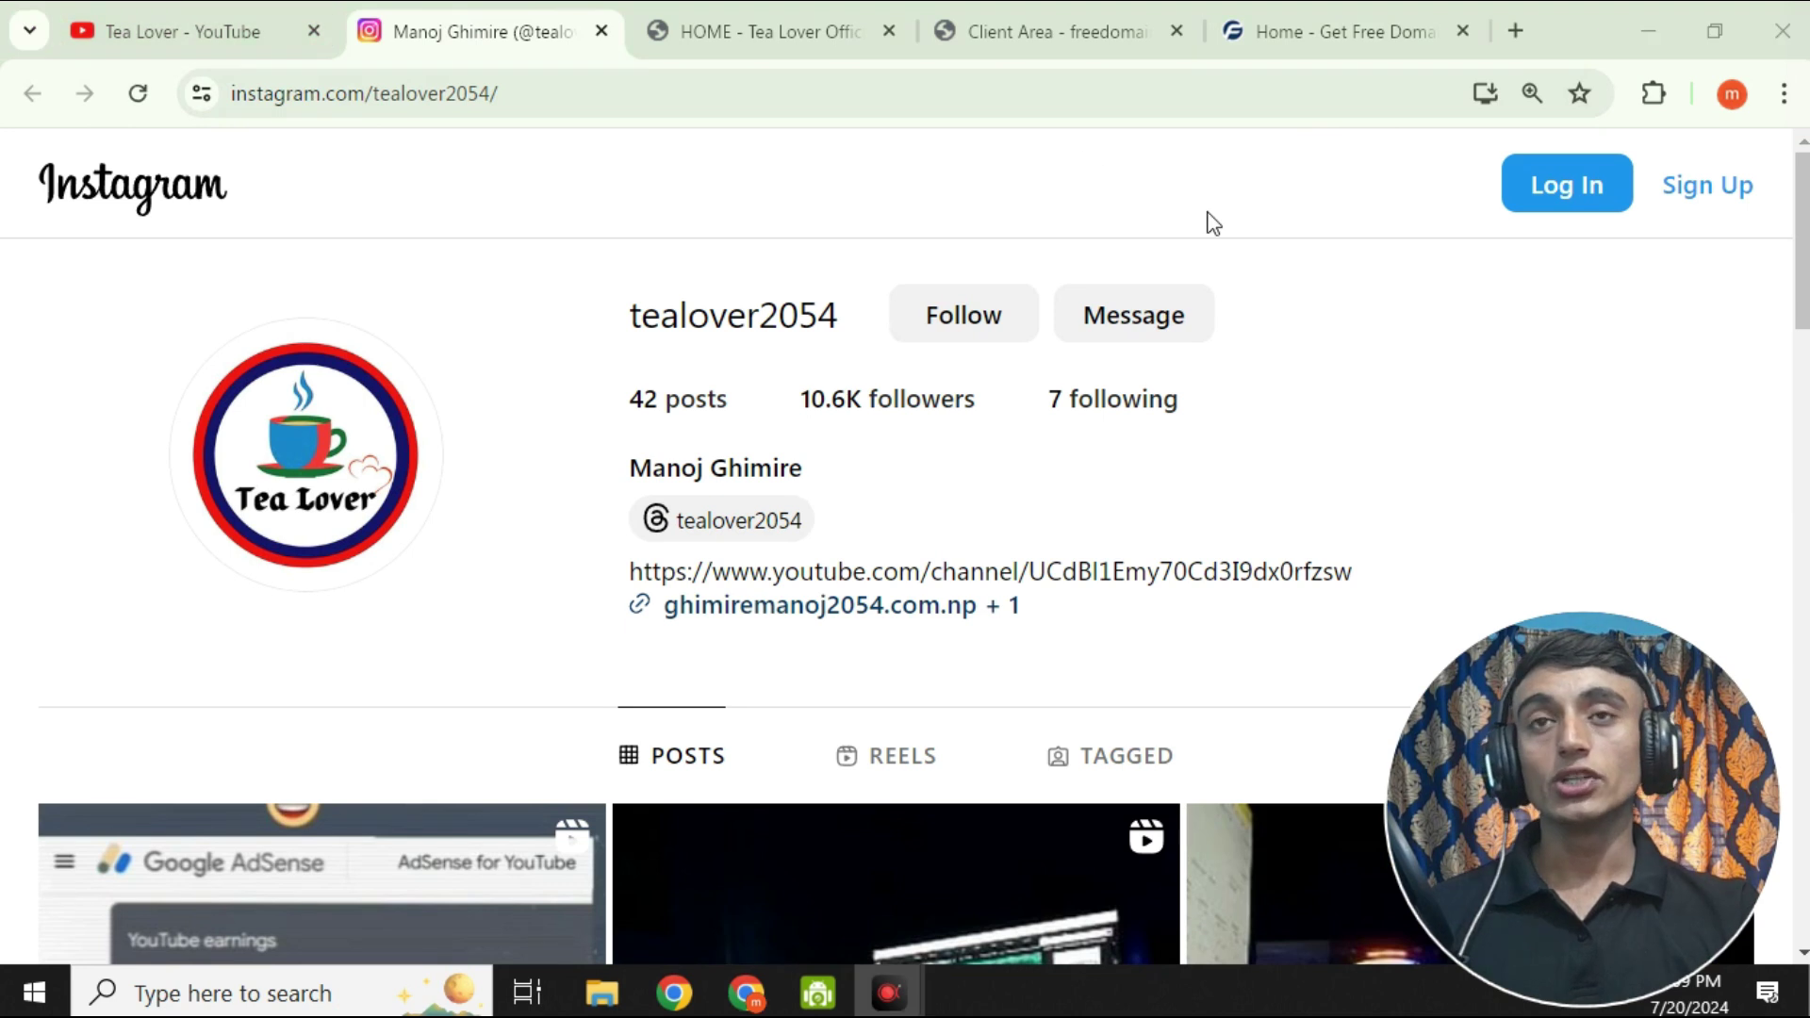
# Step: Go to freedomainnow's Free Domain page and check the free .com price
pyautogui.click(1046, 31)
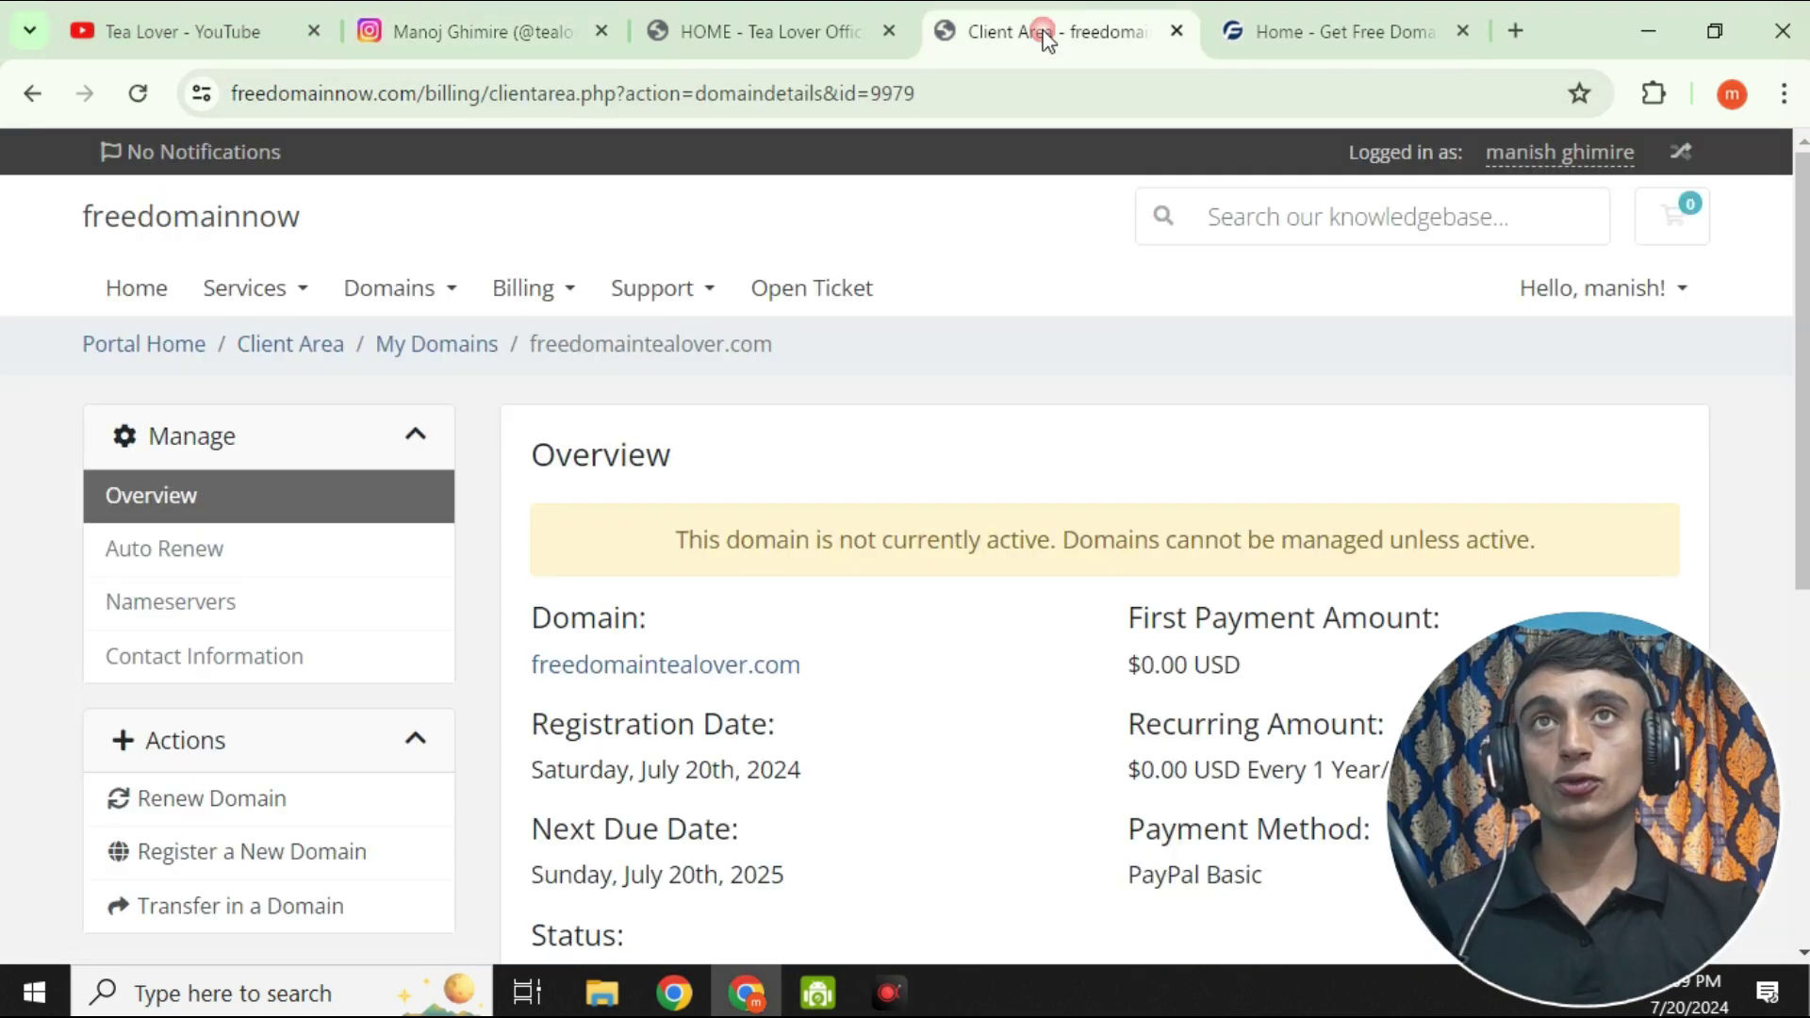
pyautogui.click(1316, 31)
pyautogui.scroll(10, 1028, 549)
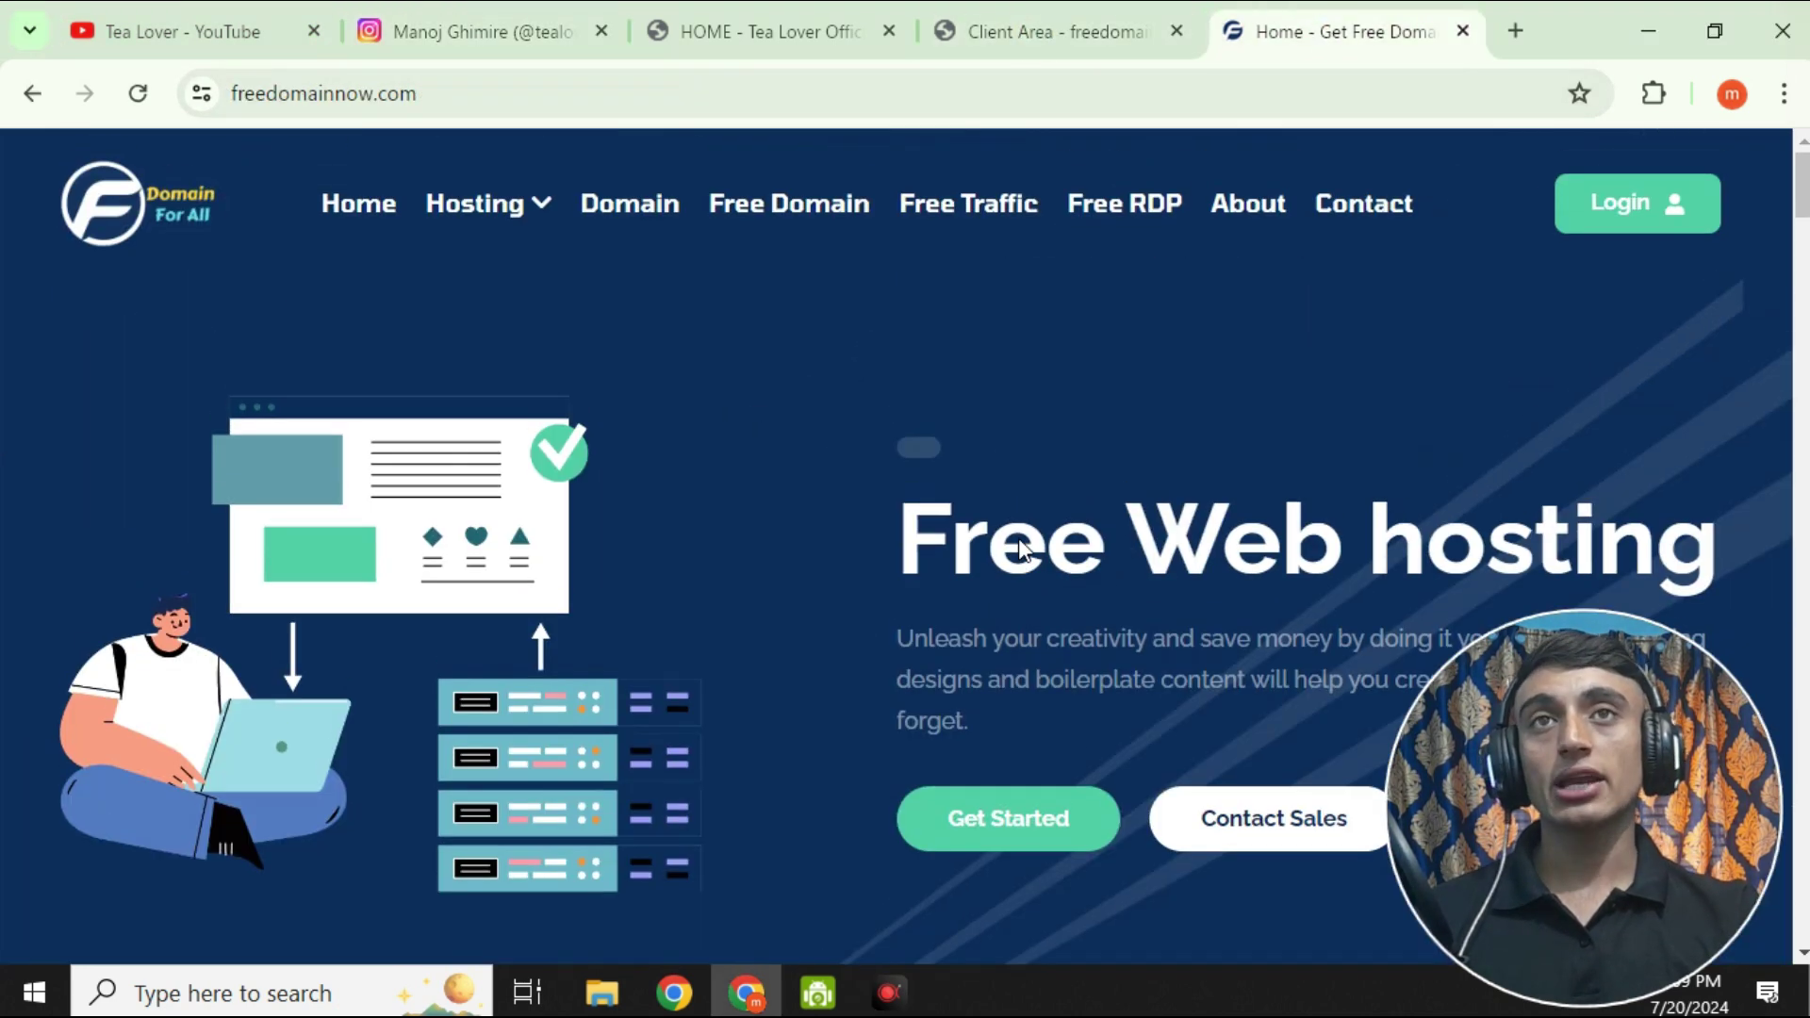
pyautogui.click(810, 219)
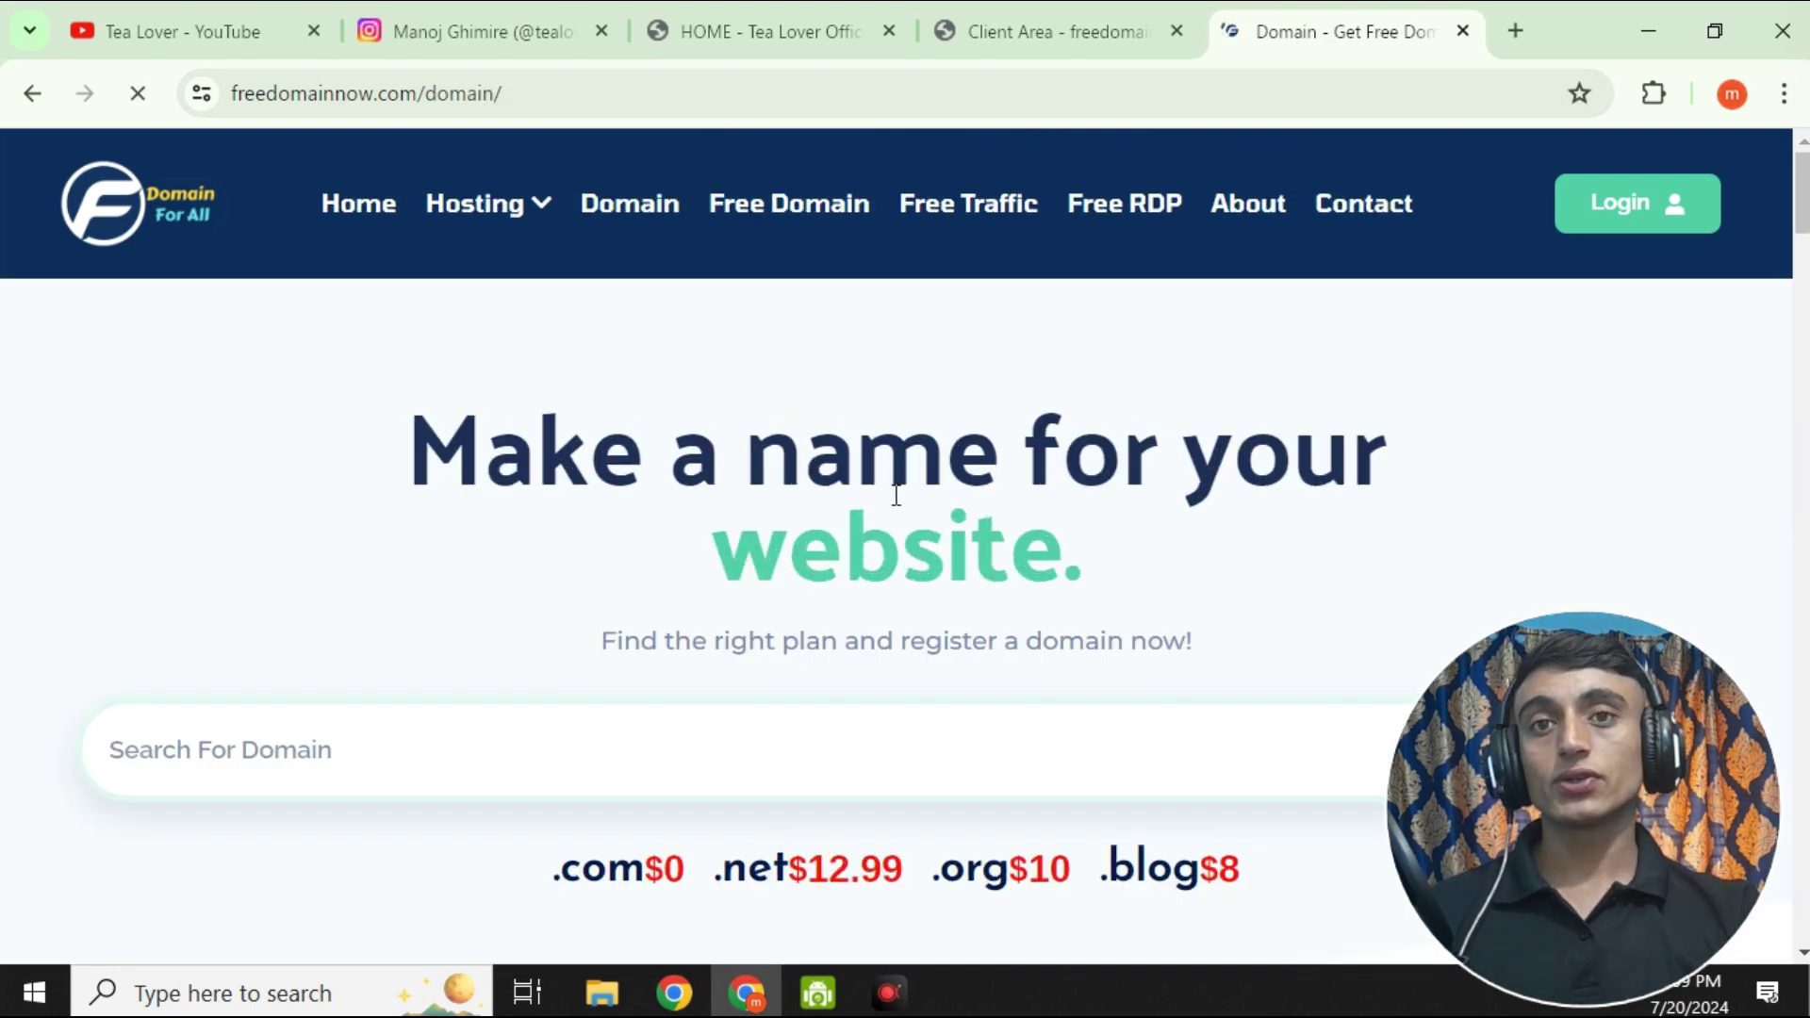
pyautogui.moveTo(497, 735); pyautogui.dragTo(690, 740)
pyautogui.click(681, 844)
# Step: Switch to the Tea Lover YouTube tab and scroll its Videos grid
pyautogui.click(190, 30)
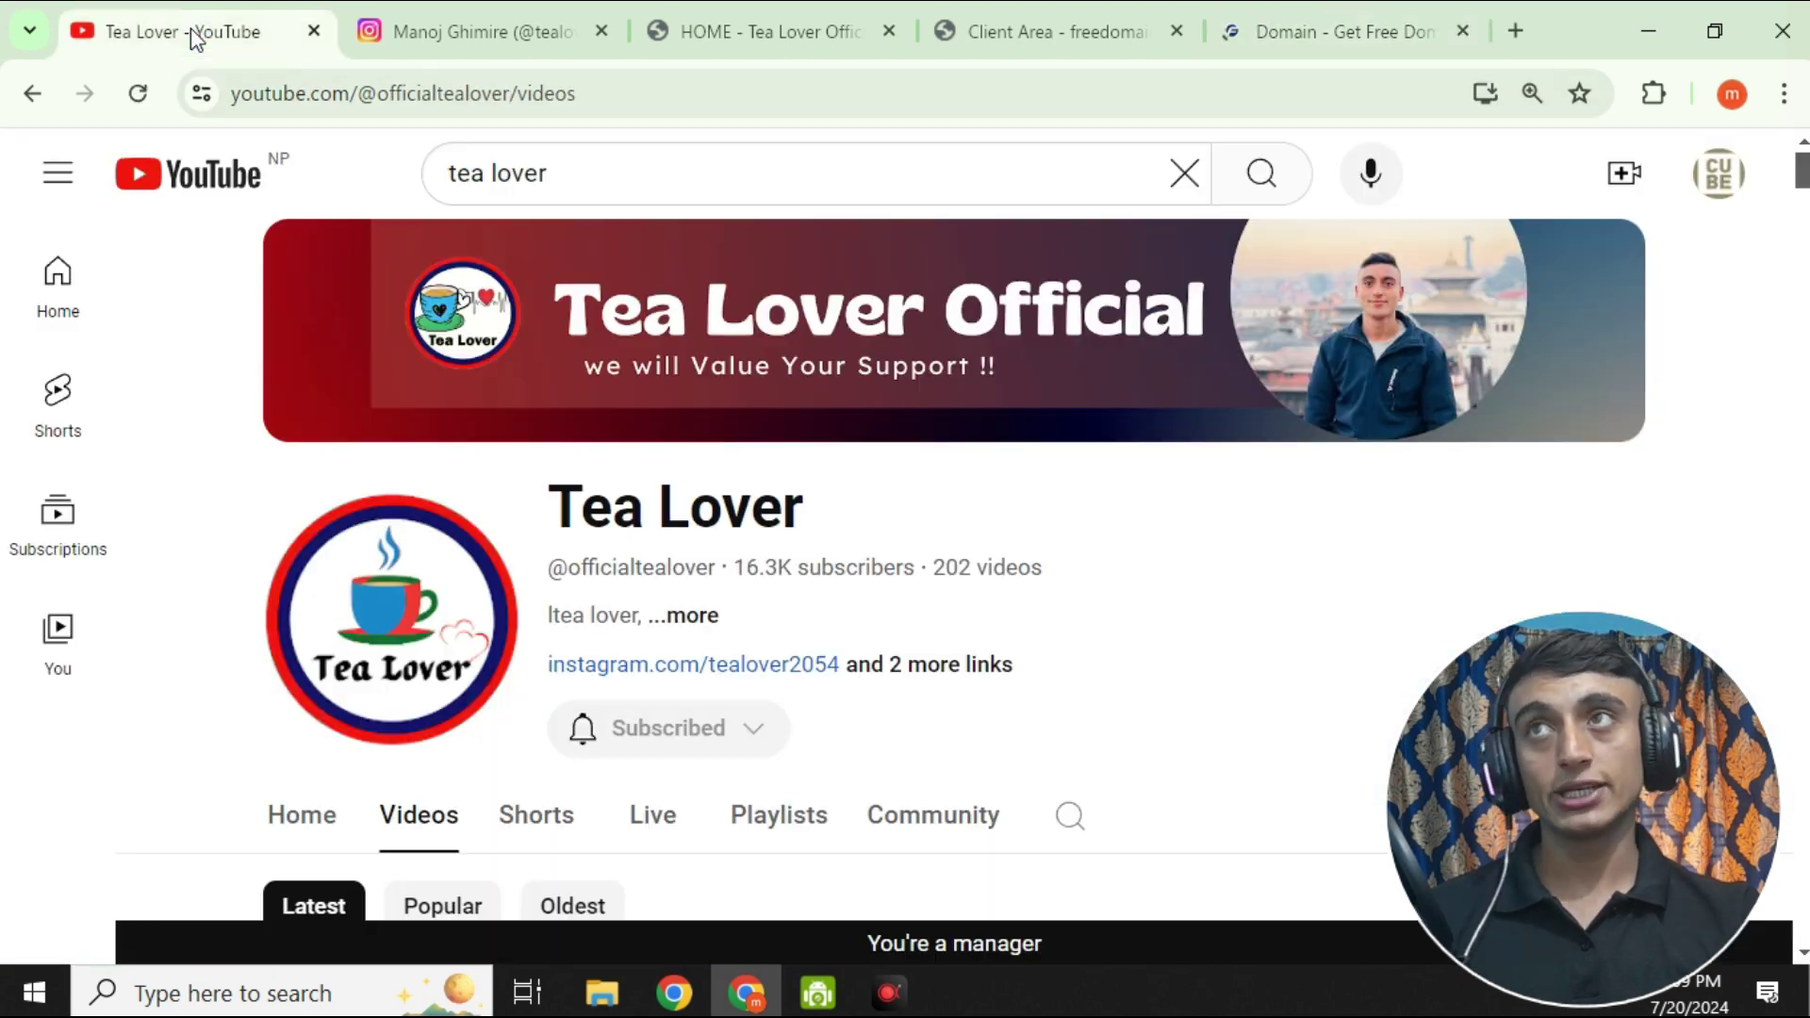
pyautogui.scroll(-12, 1046, 634)
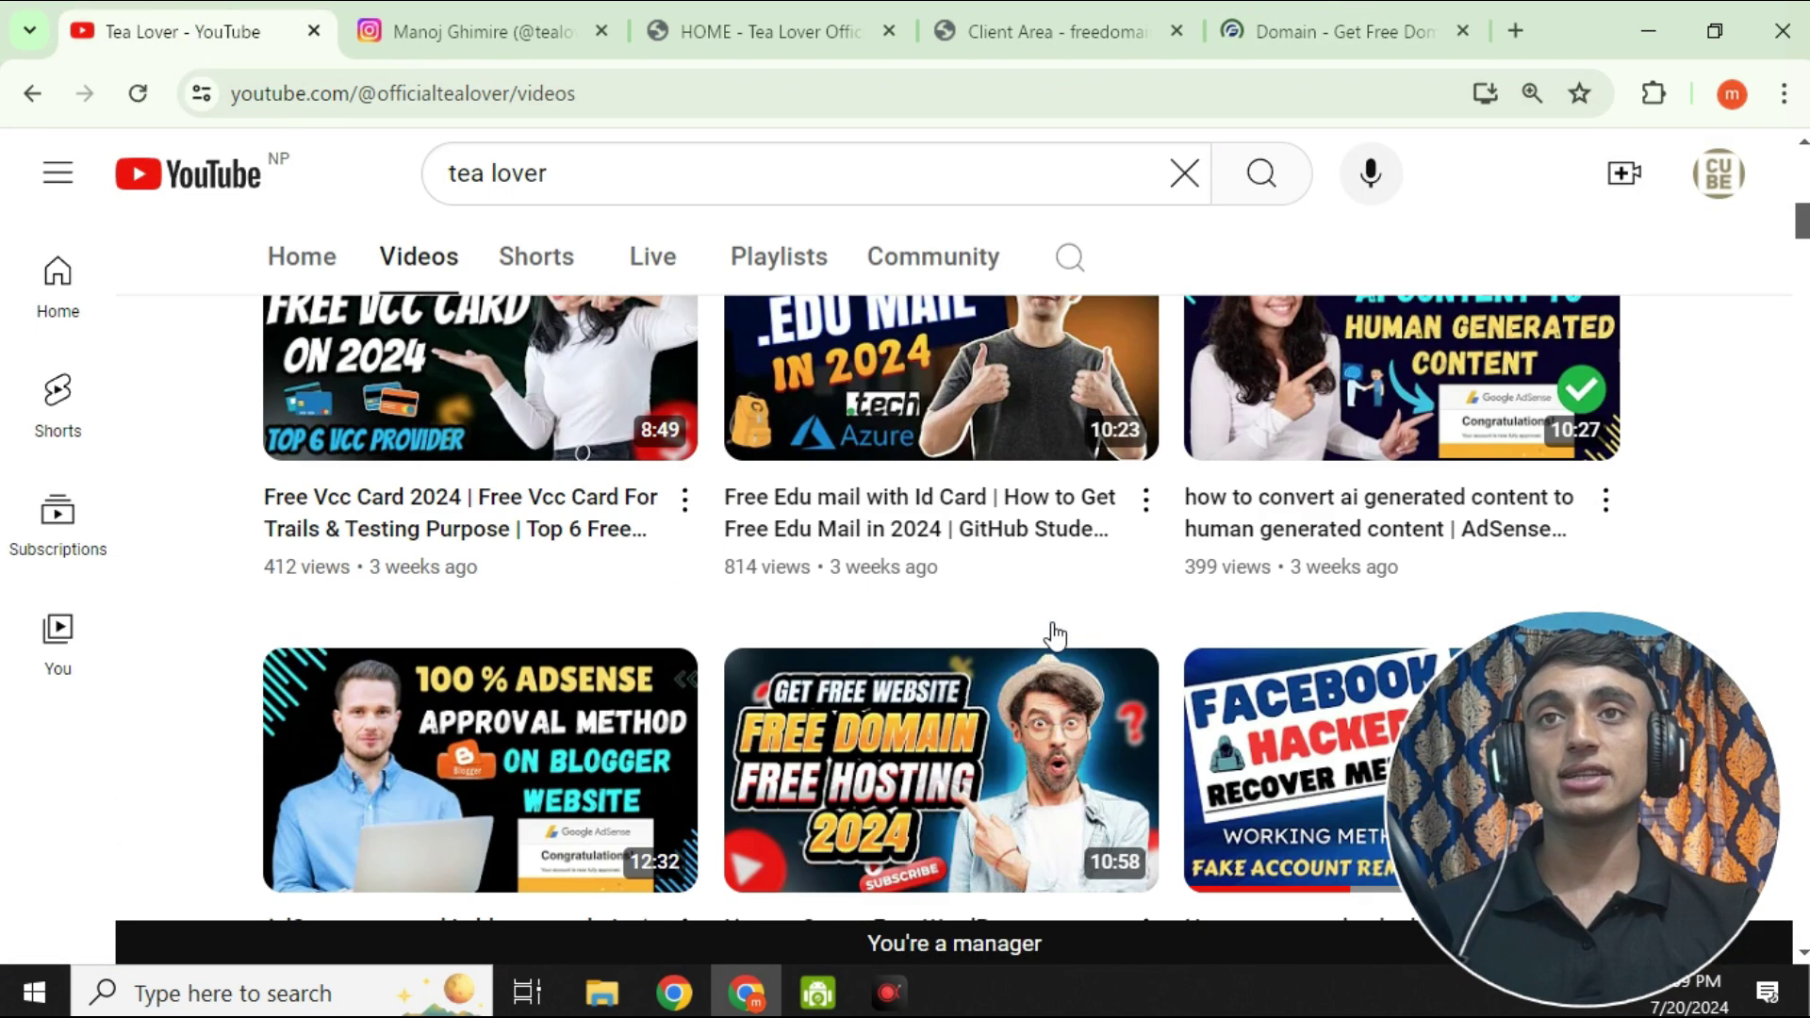
pyautogui.scroll(-5, 1057, 633)
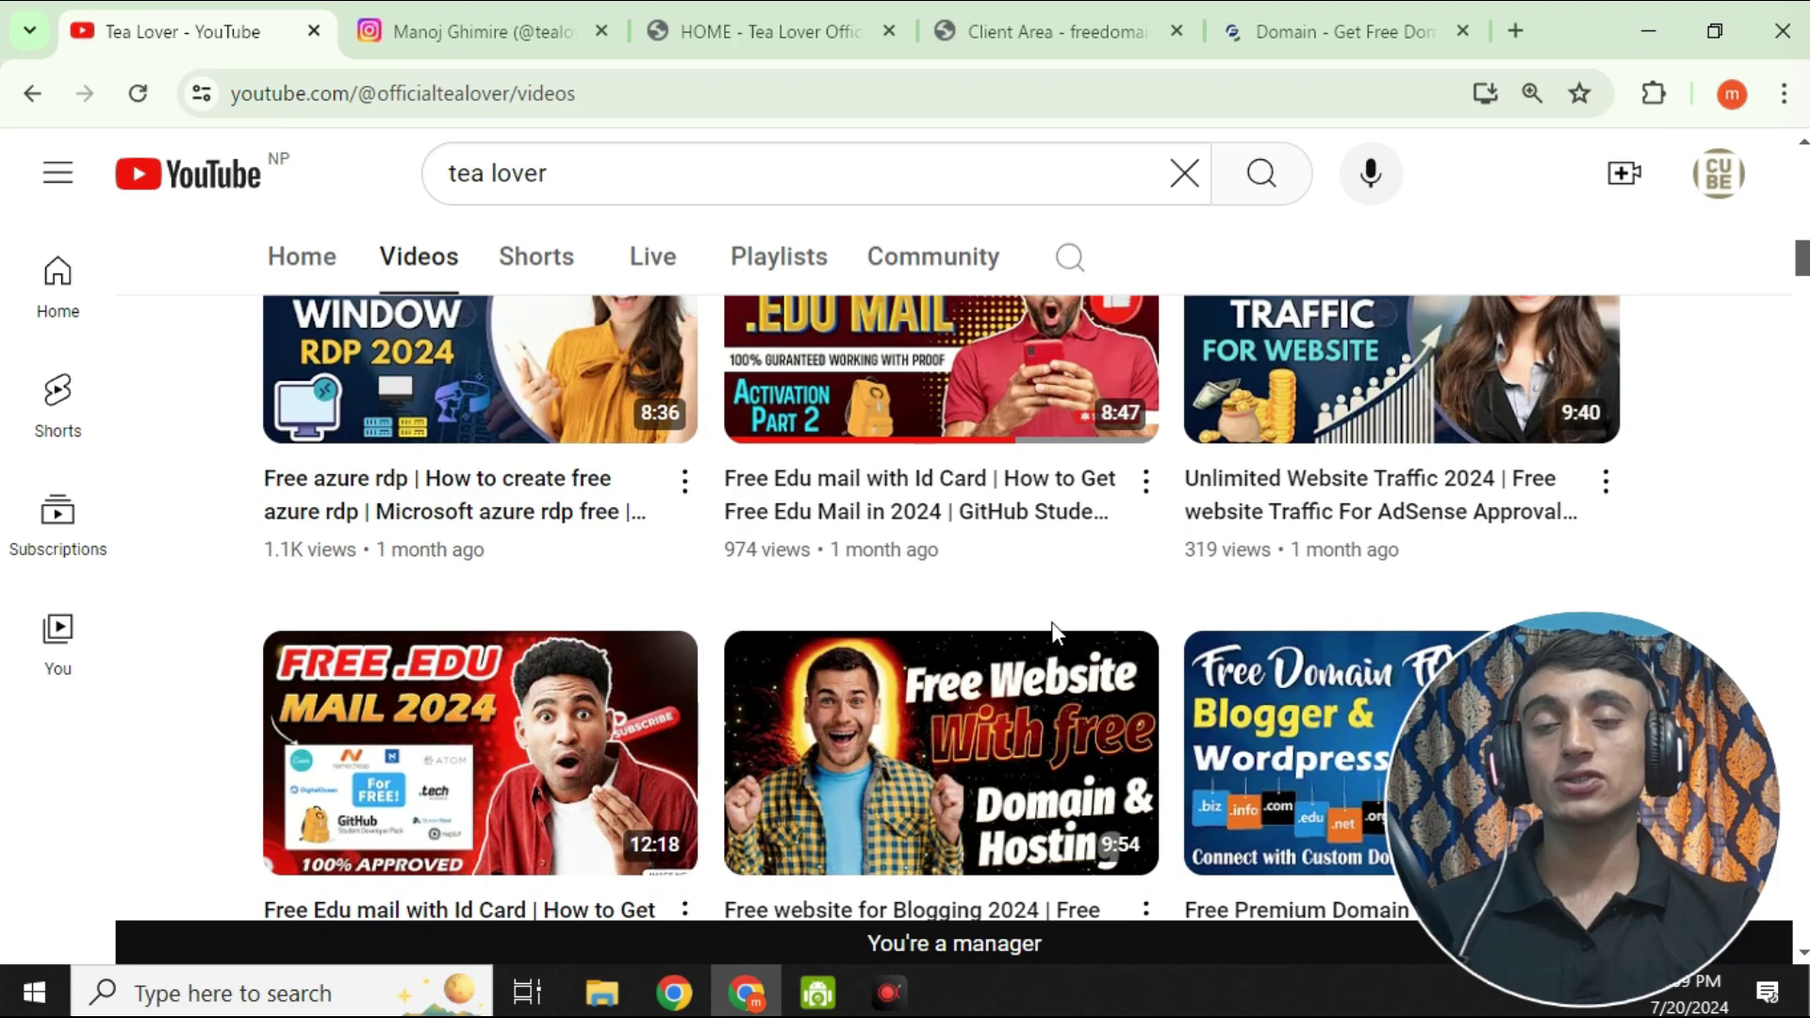